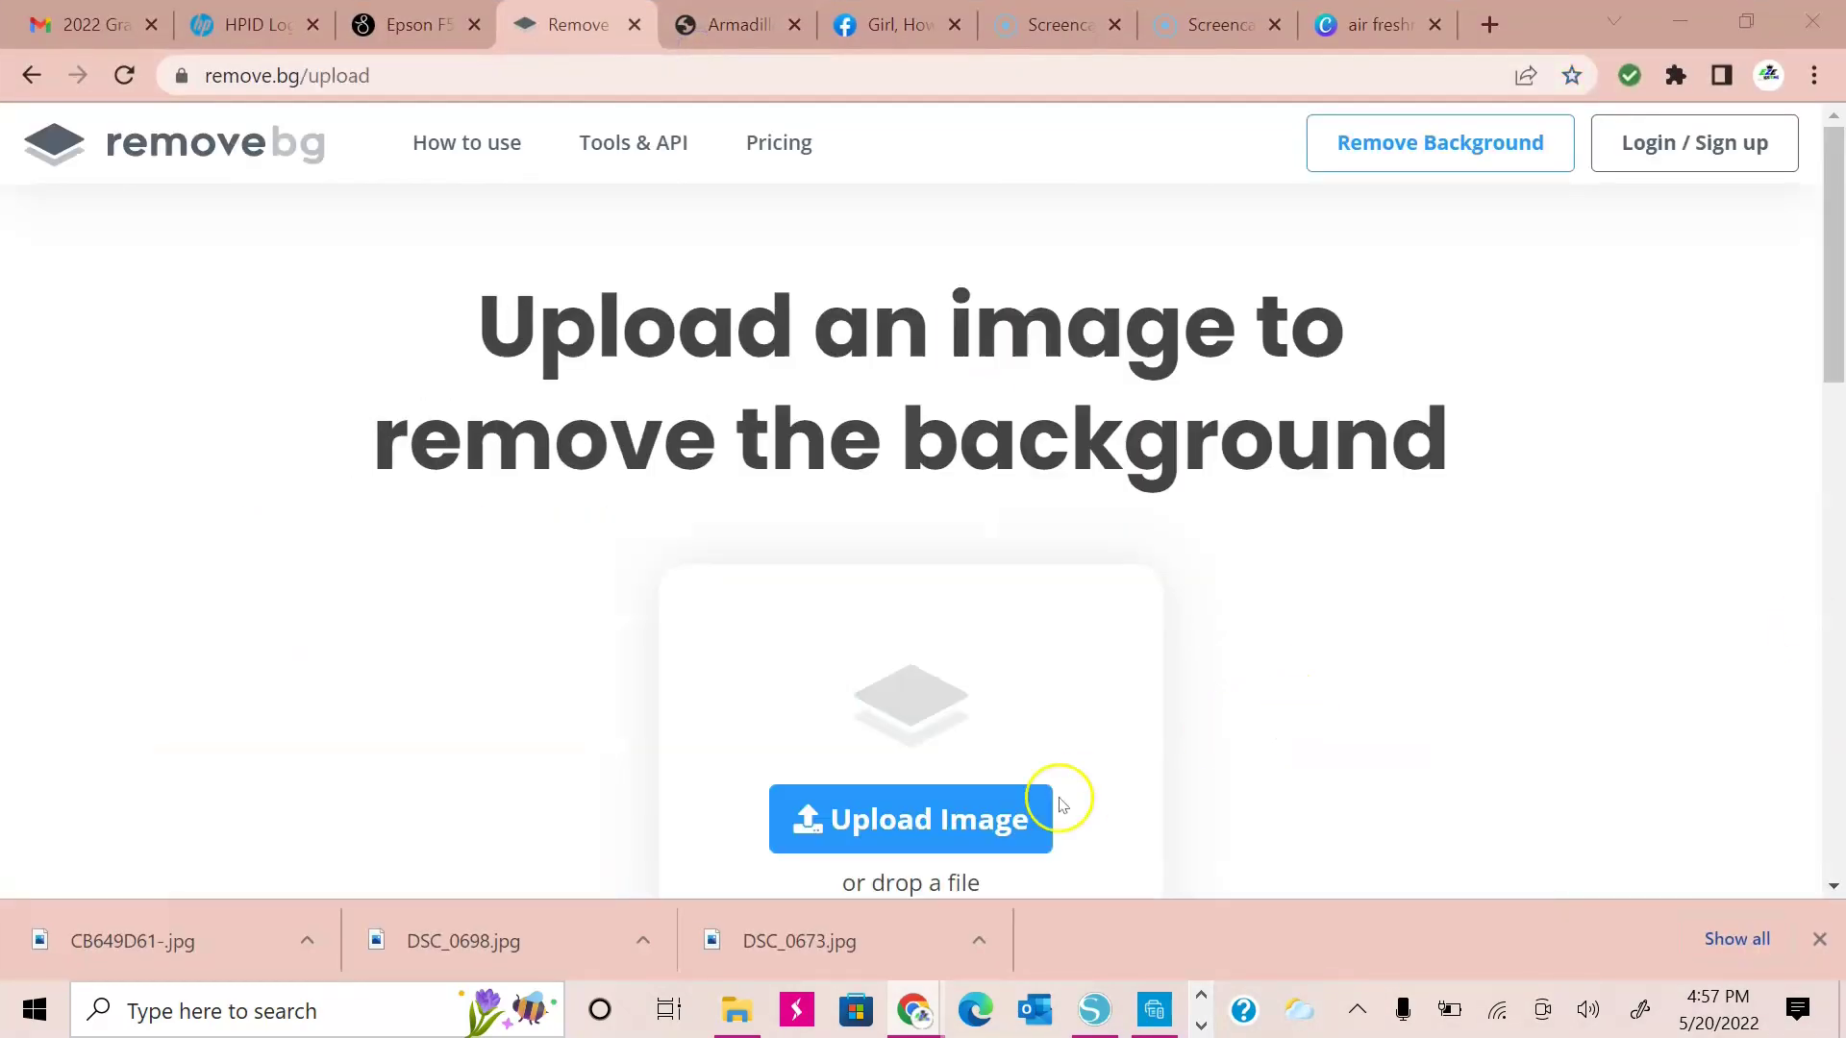
Step: Upload the CB649D61- photo to remove.bg and download its 612 × 408 background-free PNG
{"action": "left_click", "coordinate": [961, 817]}
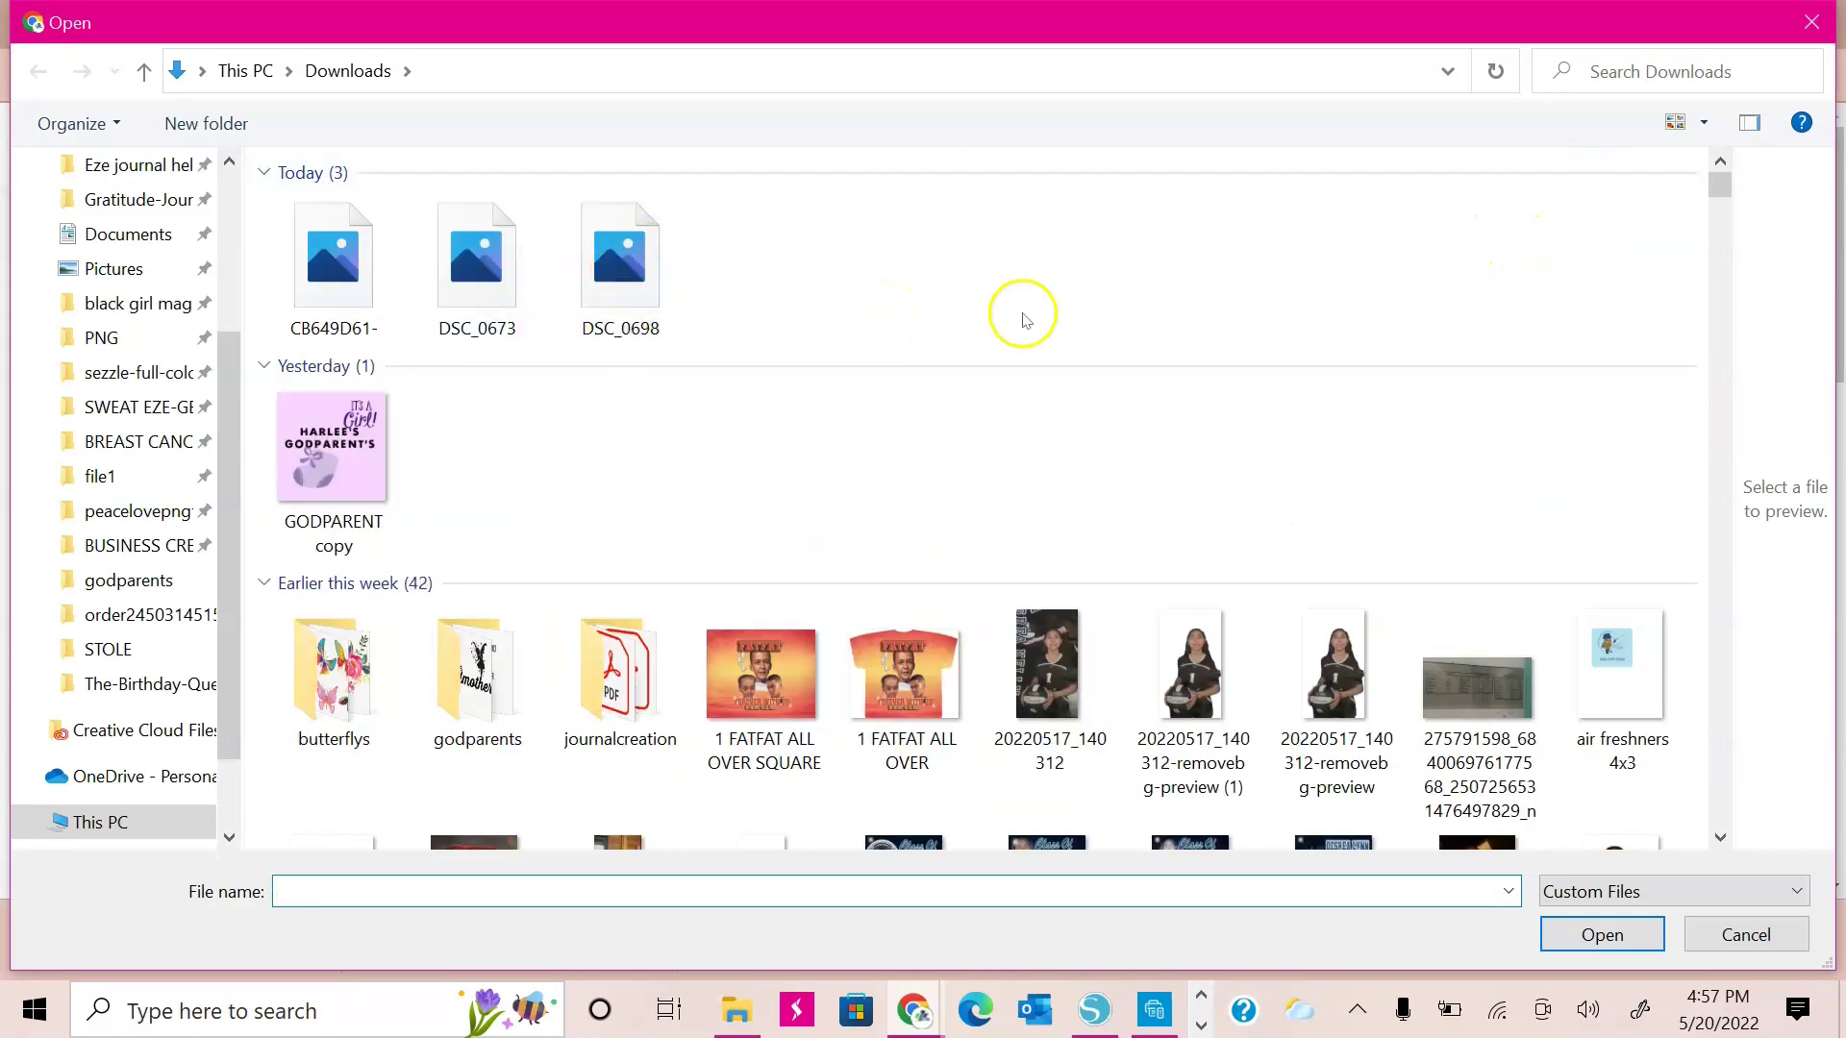
{"action": "double_click", "coordinate": [372, 285]}
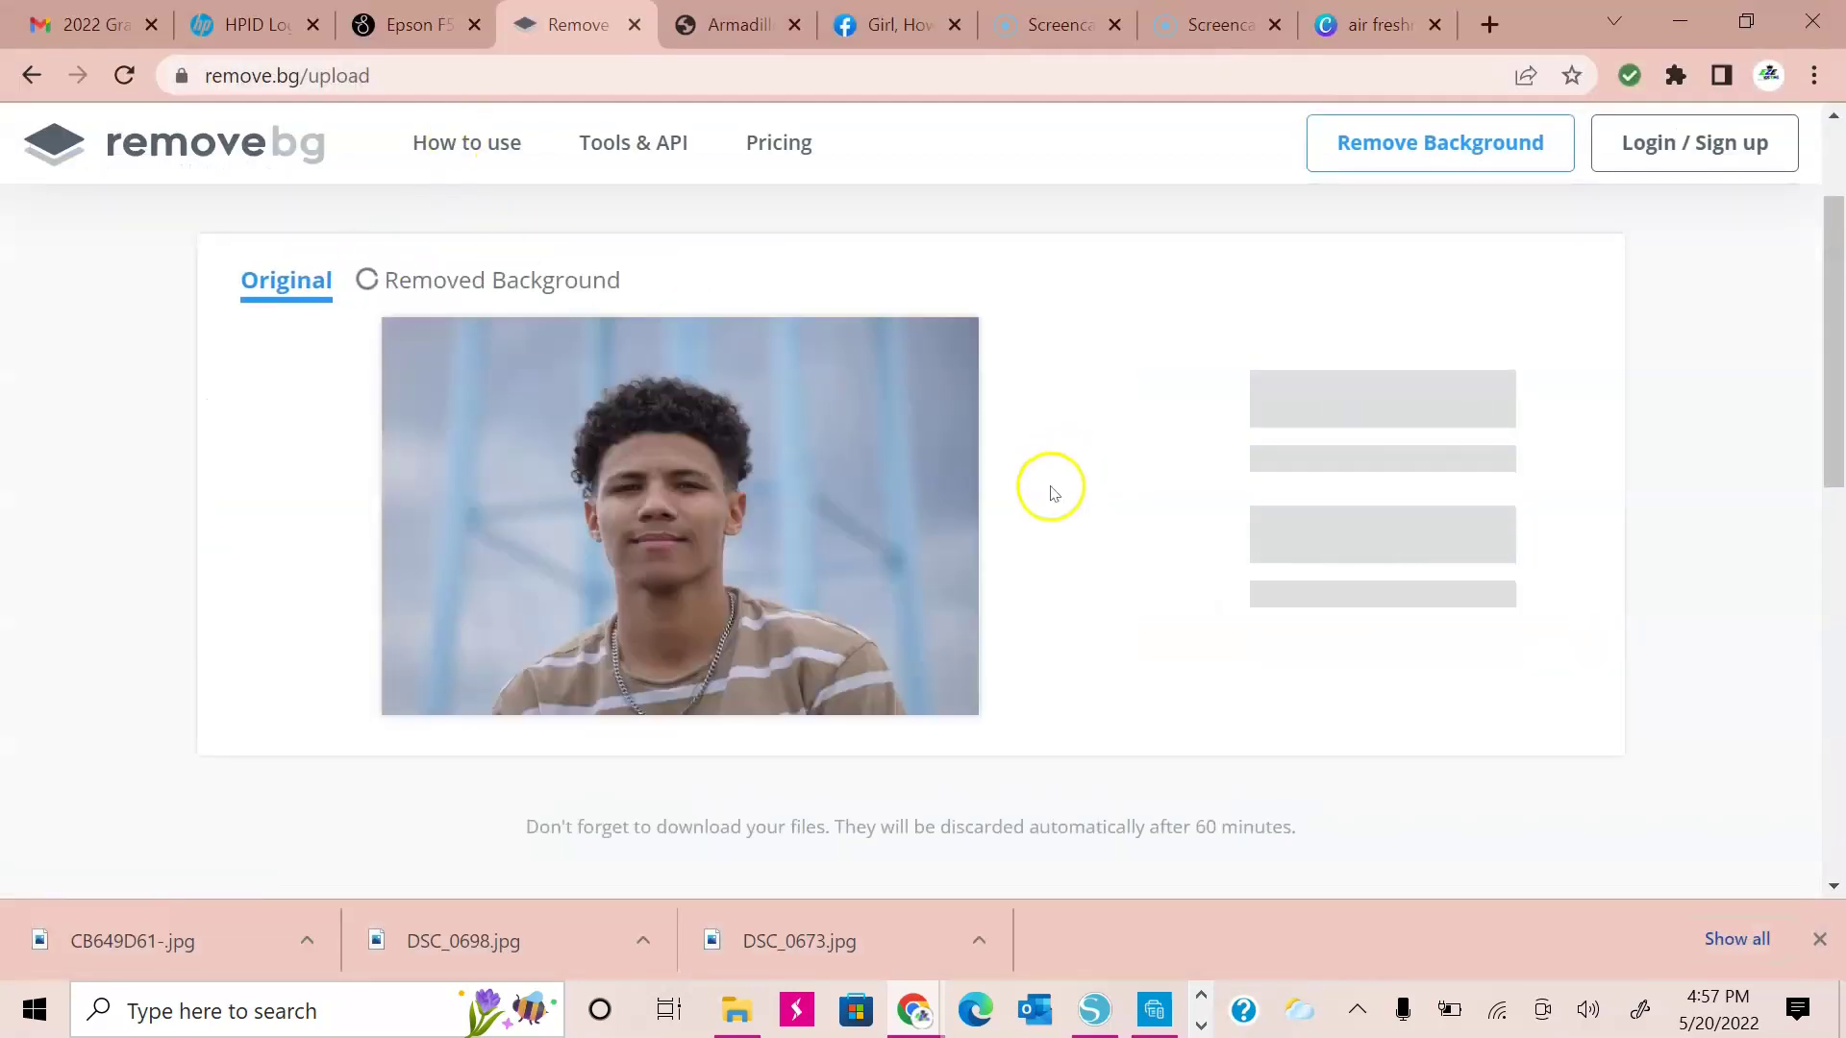
{"action": "left_click_drag", "start_coordinate": [487, 20], "coordinate": [535, 173]}
{"action": "left_click", "coordinate": [1679, 20]}
{"action": "left_click", "coordinate": [1087, 159]}
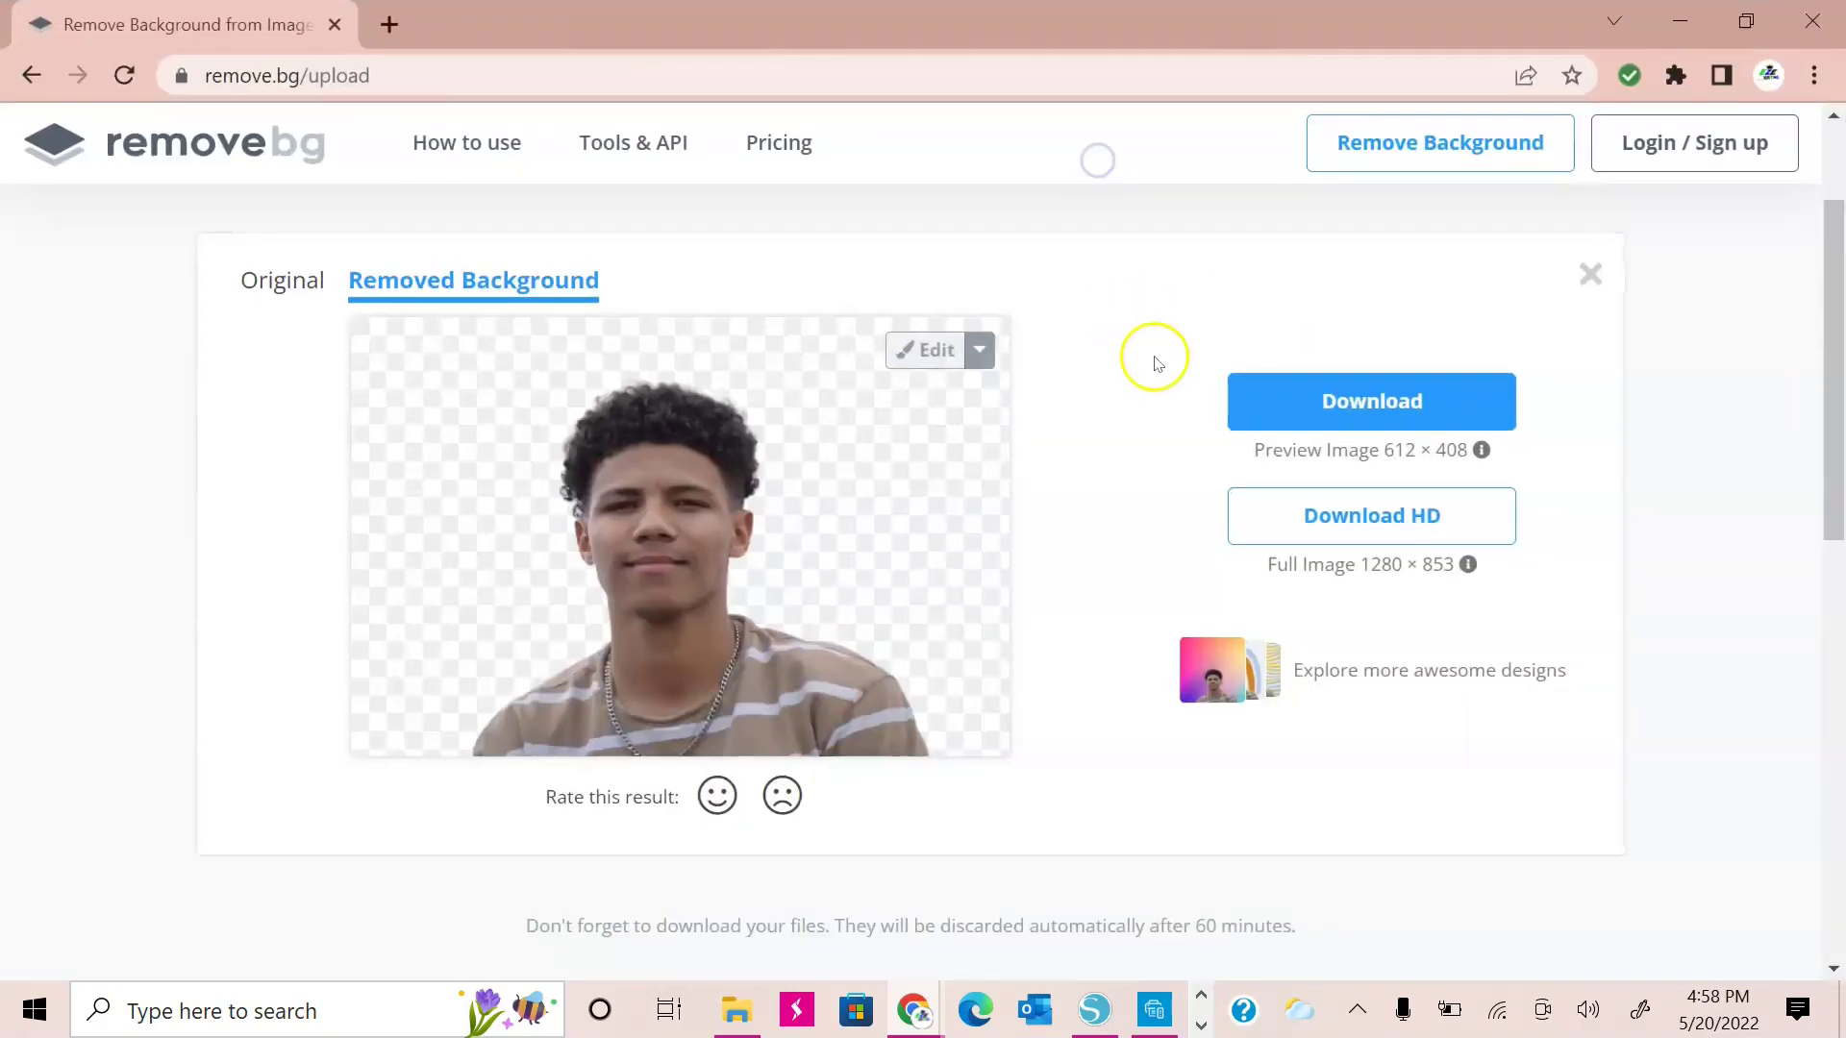
{"action": "left_click", "coordinate": [1331, 404]}
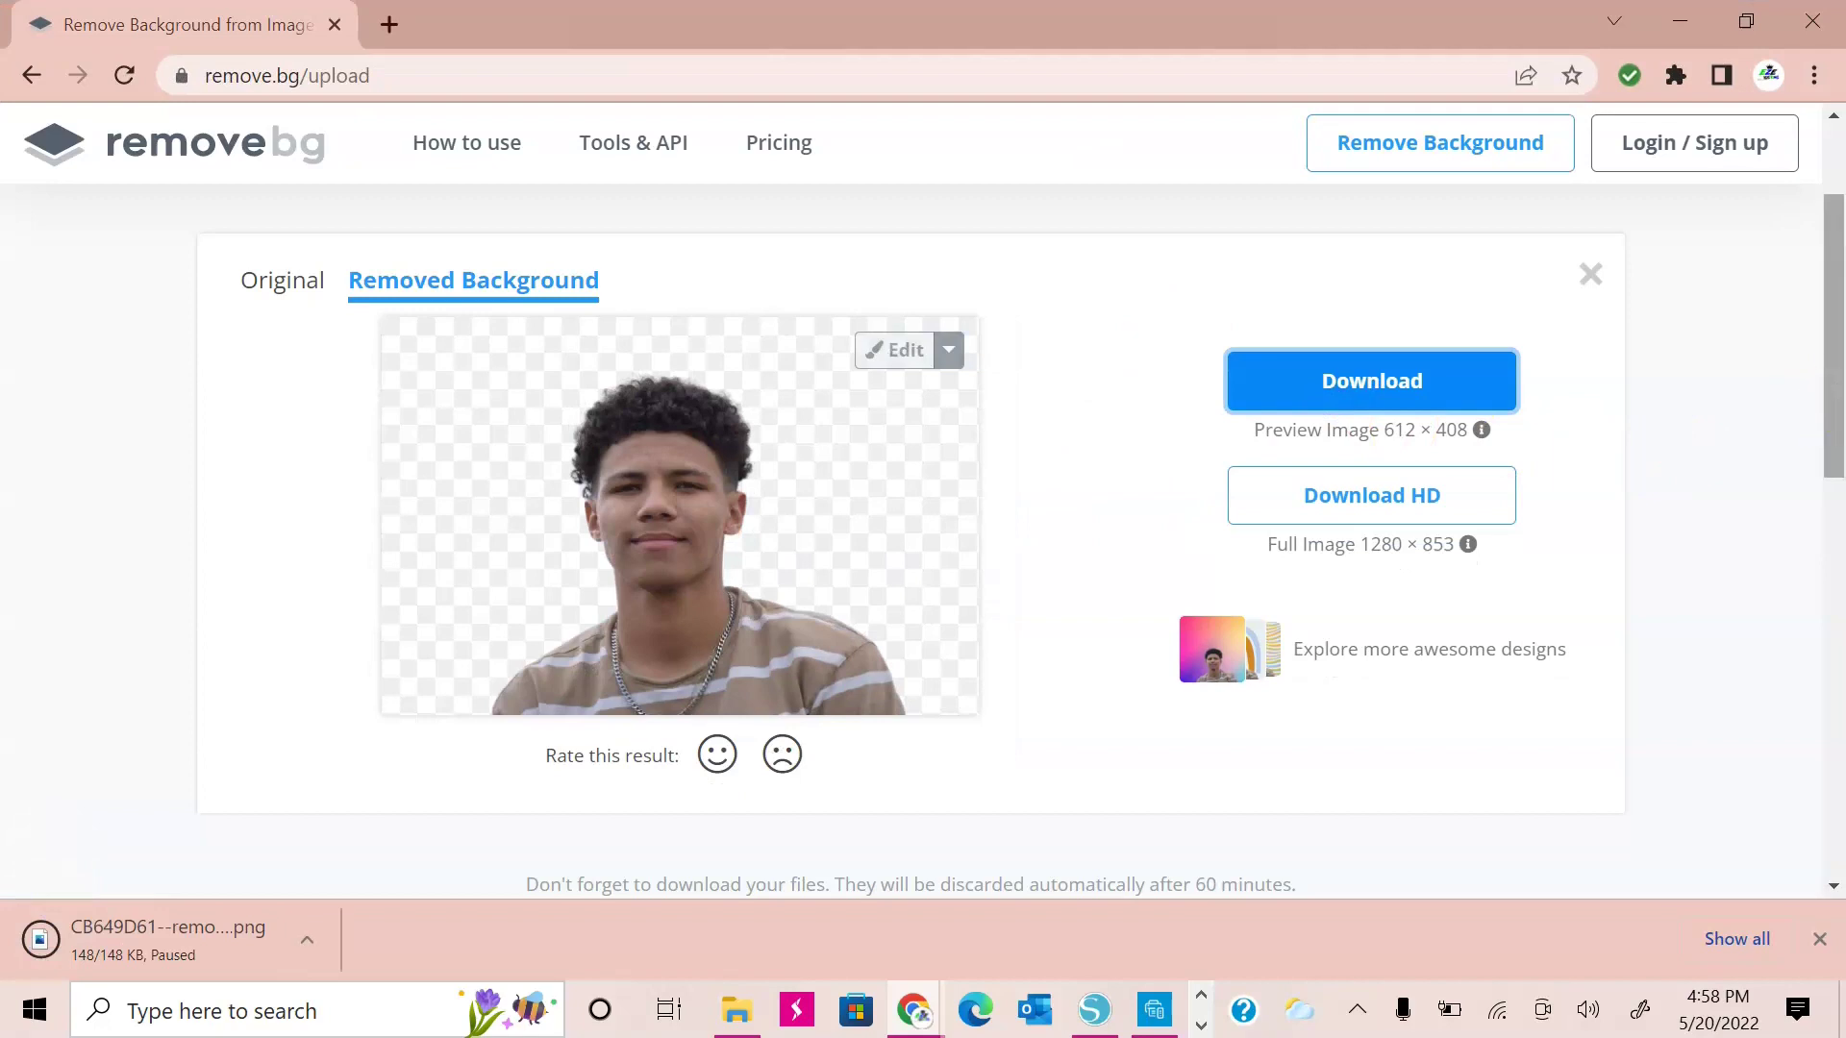
{"action": "left_click_drag", "start_coordinate": [1833, 379], "coordinate": [1826, 206]}
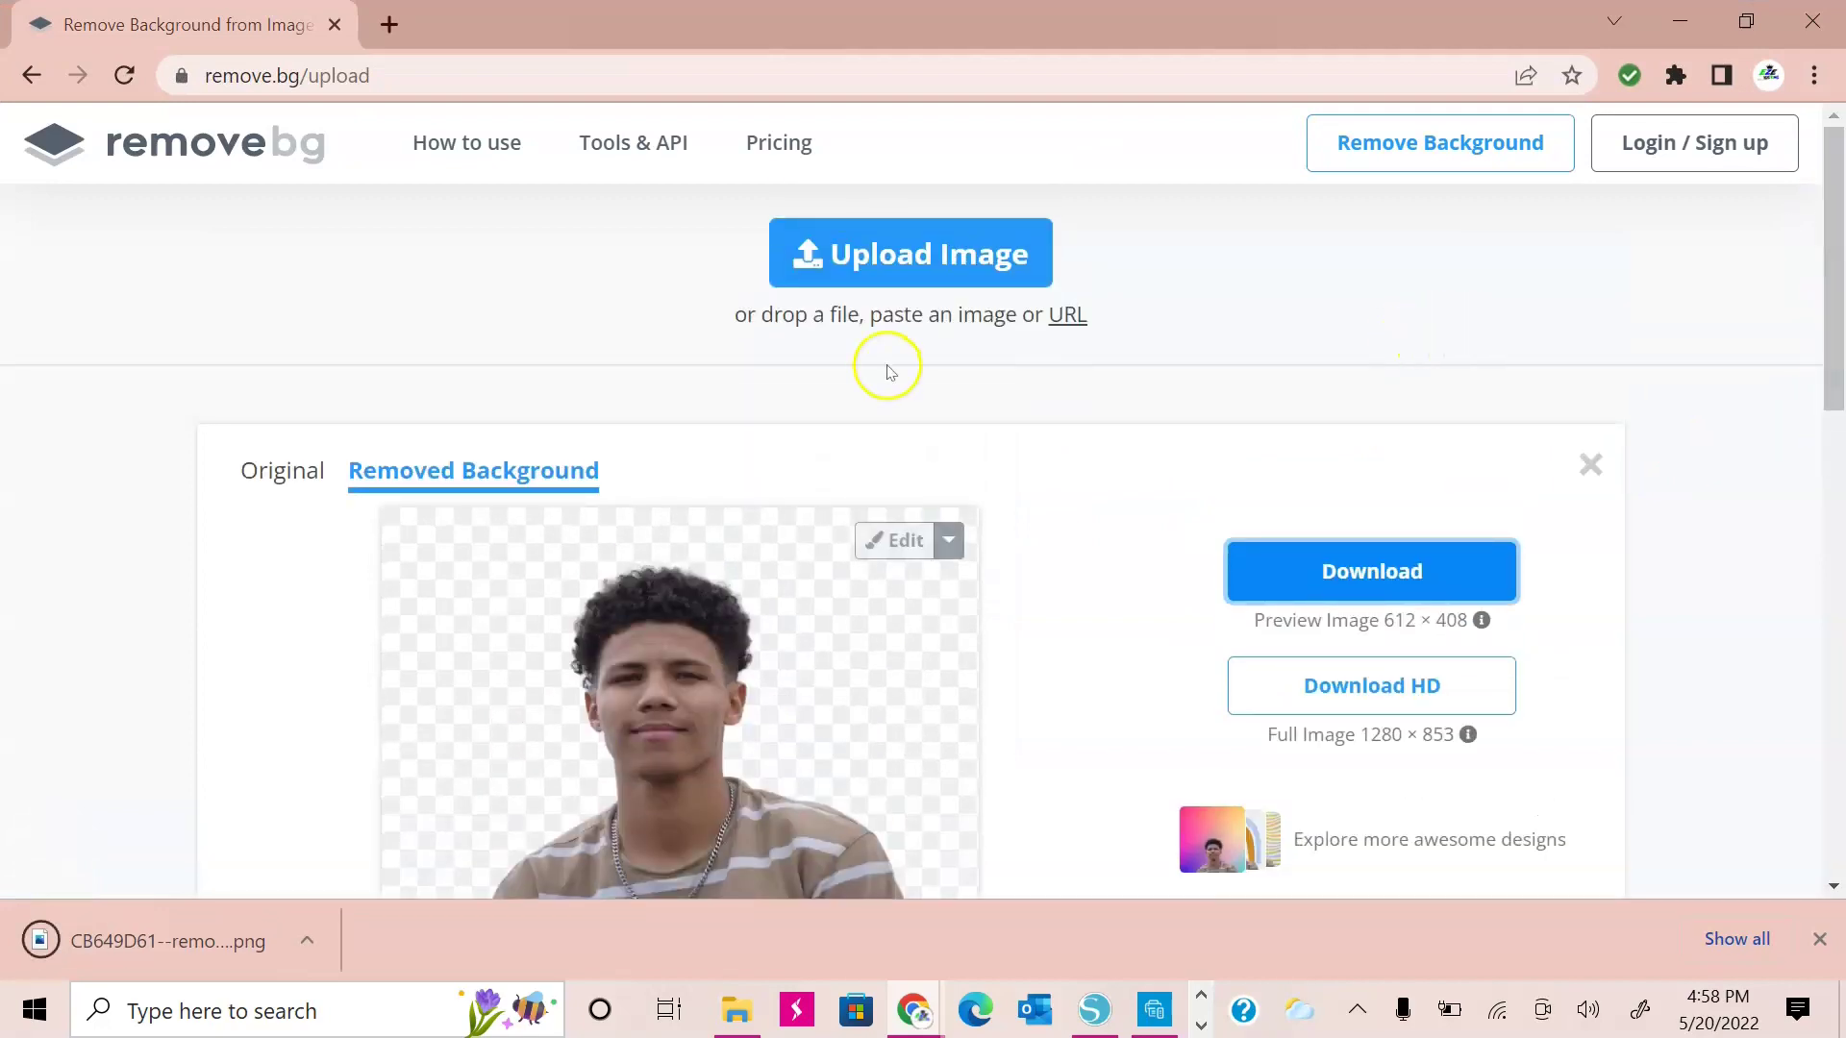
Step: Upload DSC_0673, dismiss the Interrupted Actions popup, and download its 408 × 612 cut-out
{"action": "left_click", "coordinate": [913, 258]}
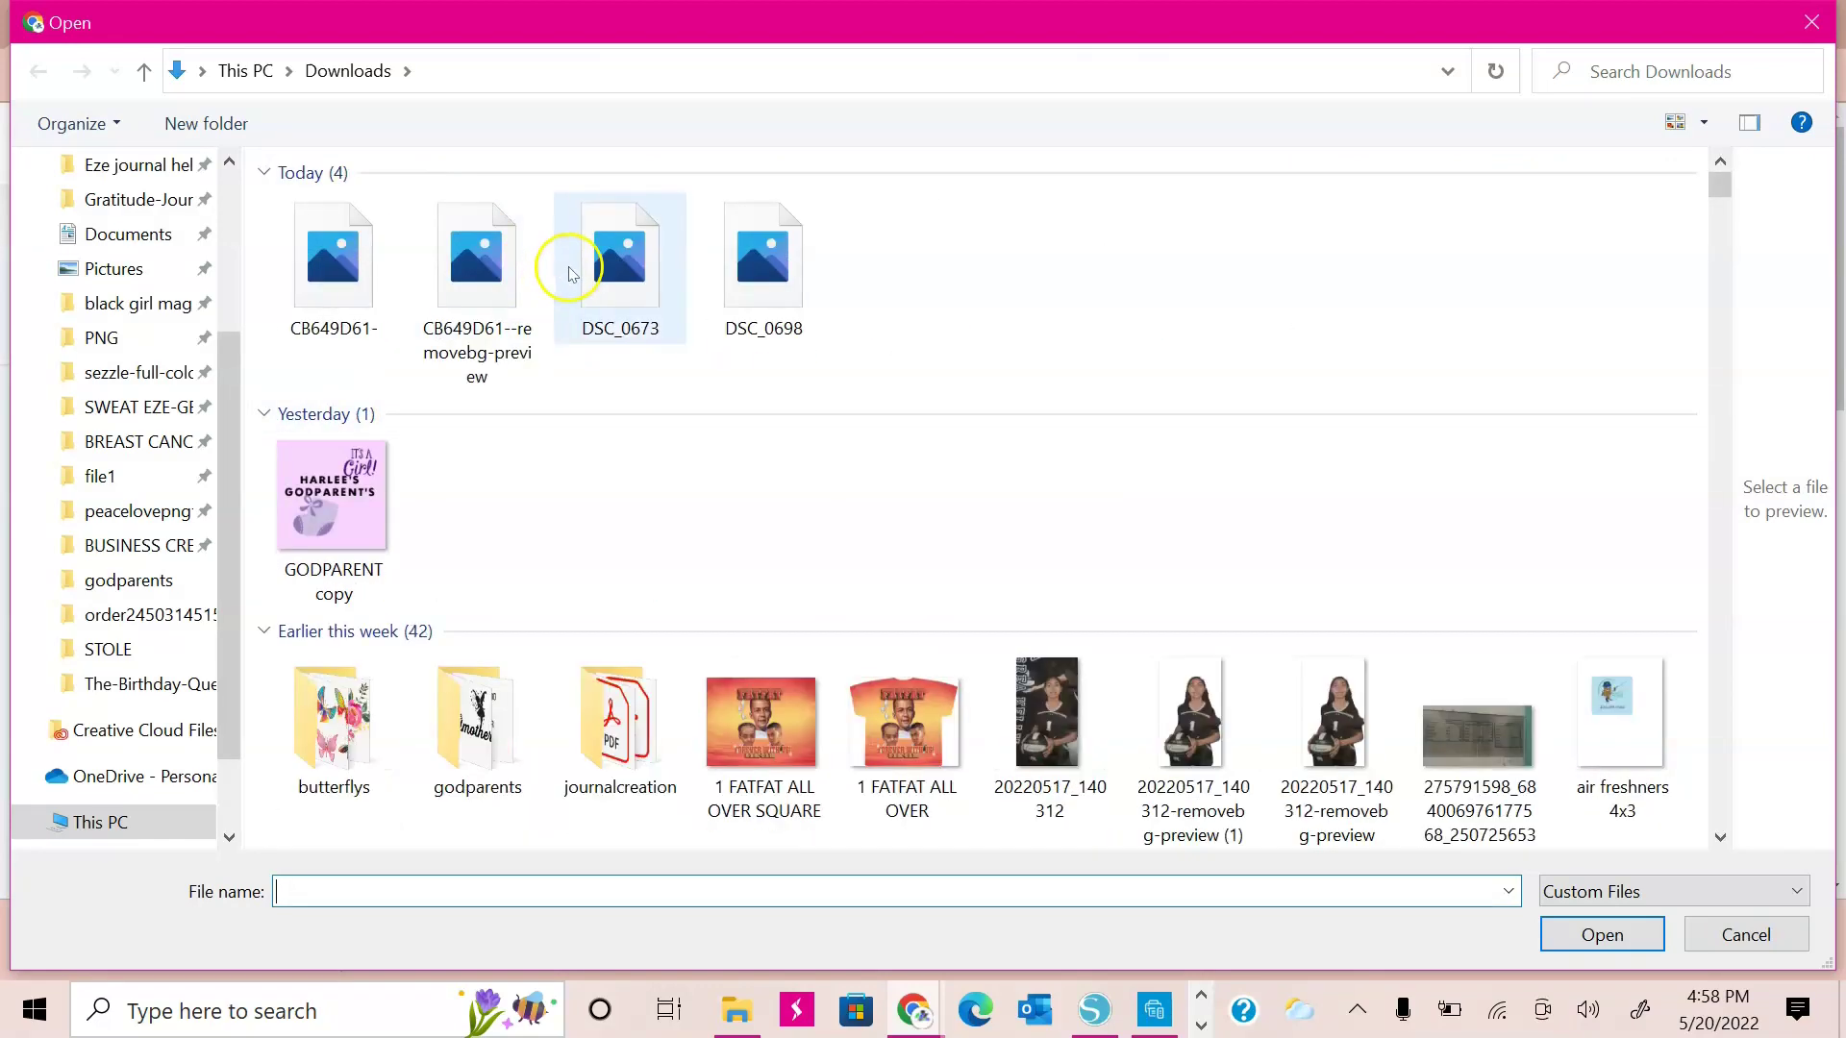
{"action": "left_click", "coordinate": [623, 281]}
{"action": "double_click", "coordinate": [638, 348]}
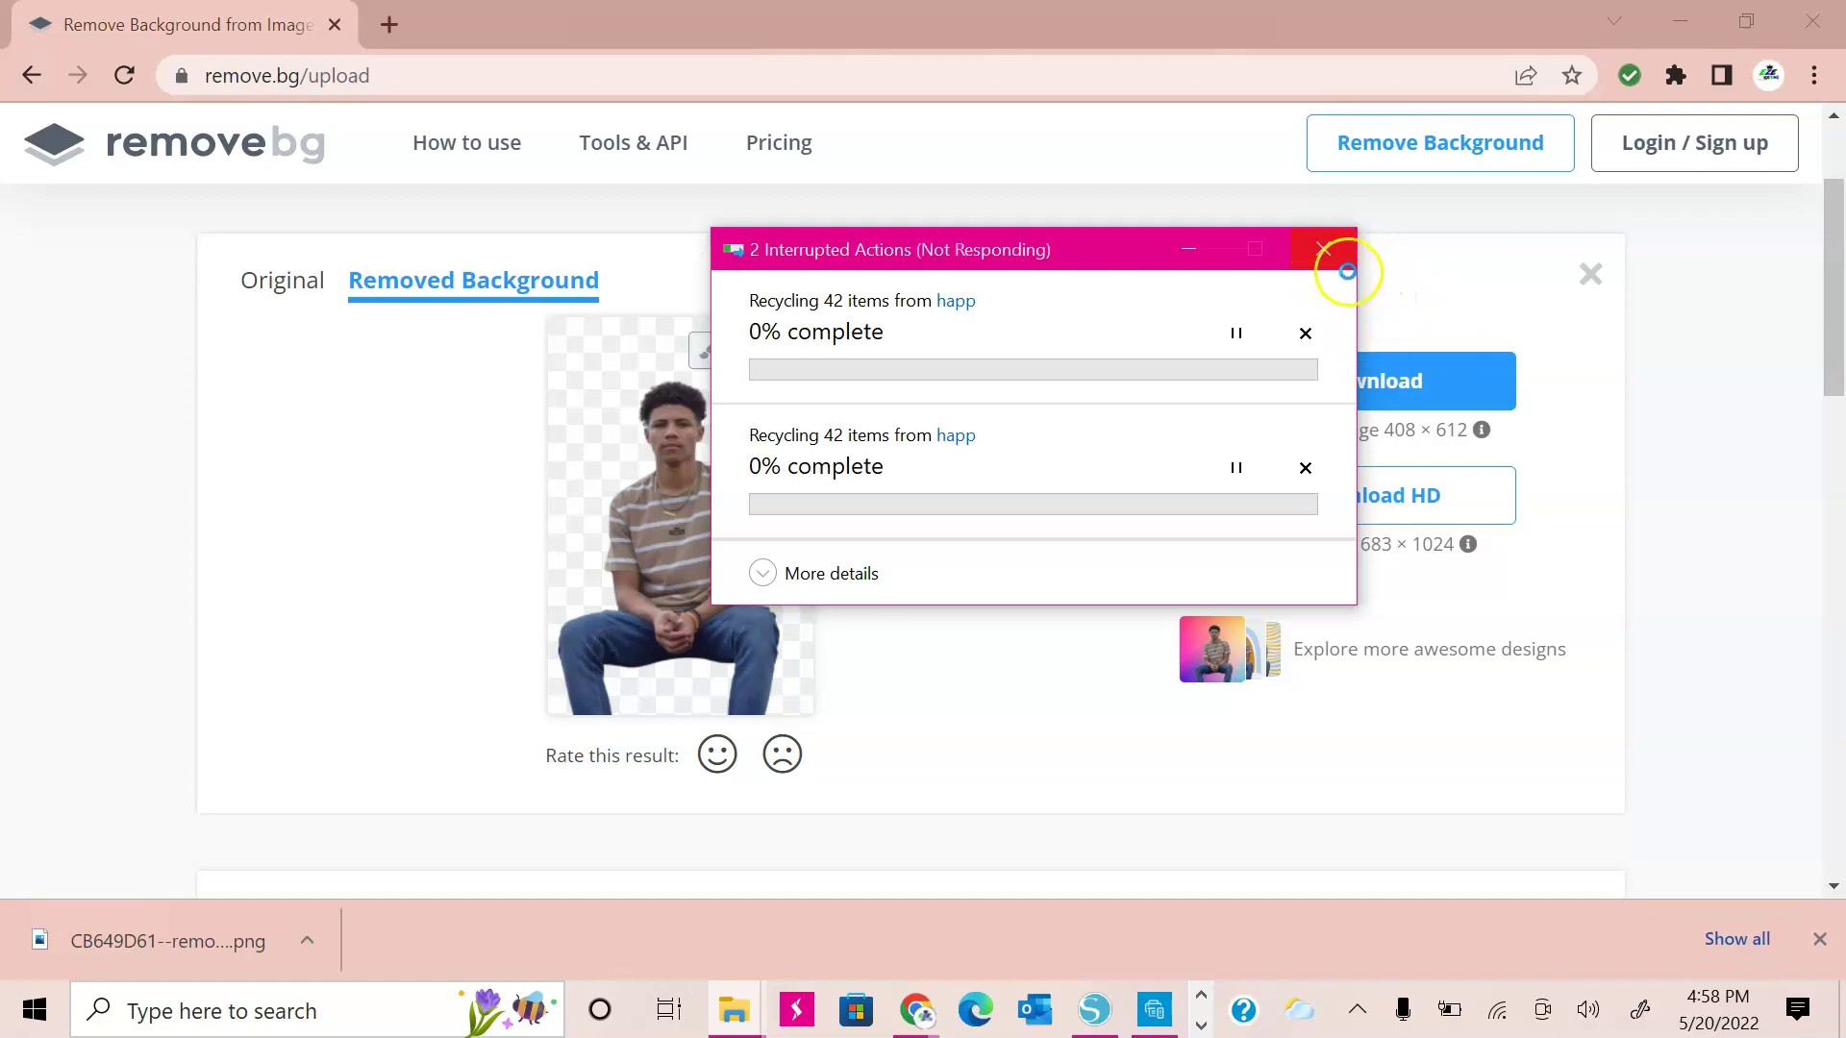
{"action": "left_click", "coordinate": [1324, 250]}
{"action": "left_click", "coordinate": [1409, 381]}
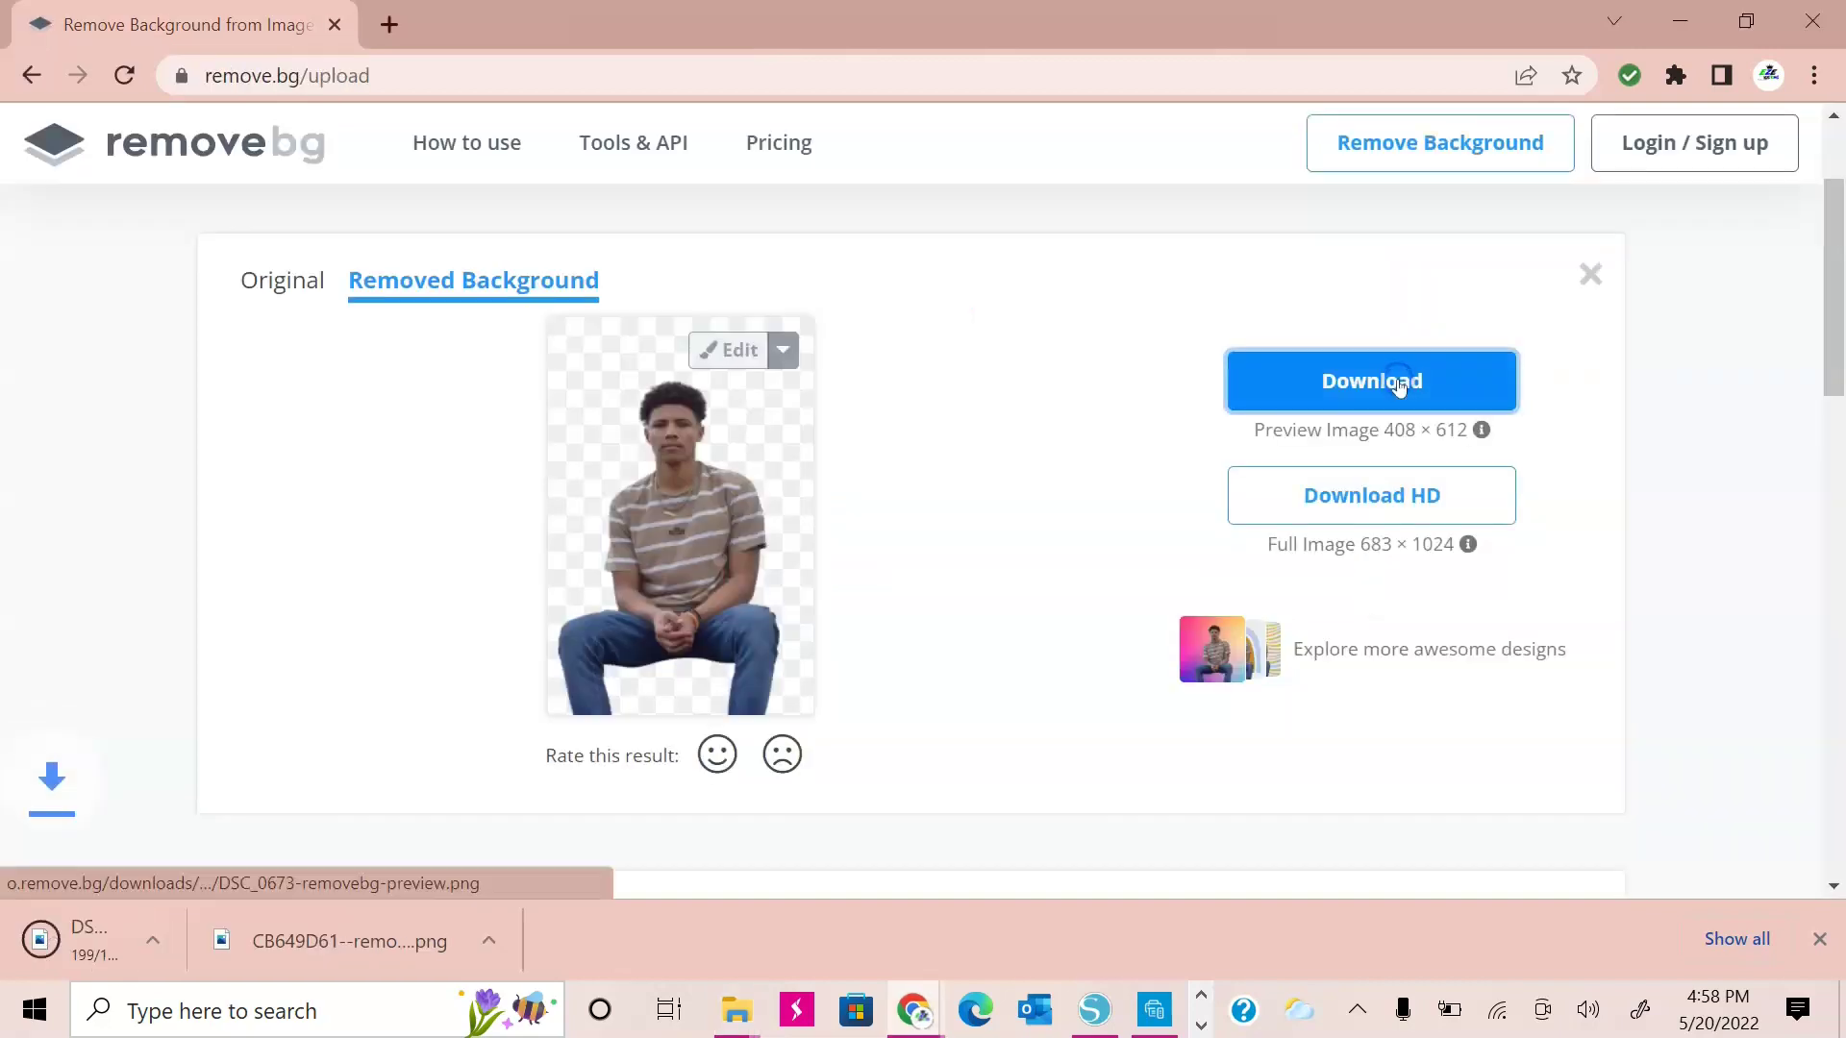
{"action": "scroll", "coordinate": [1807, 289], "scroll_direction": "up", "scroll_amount": 2}
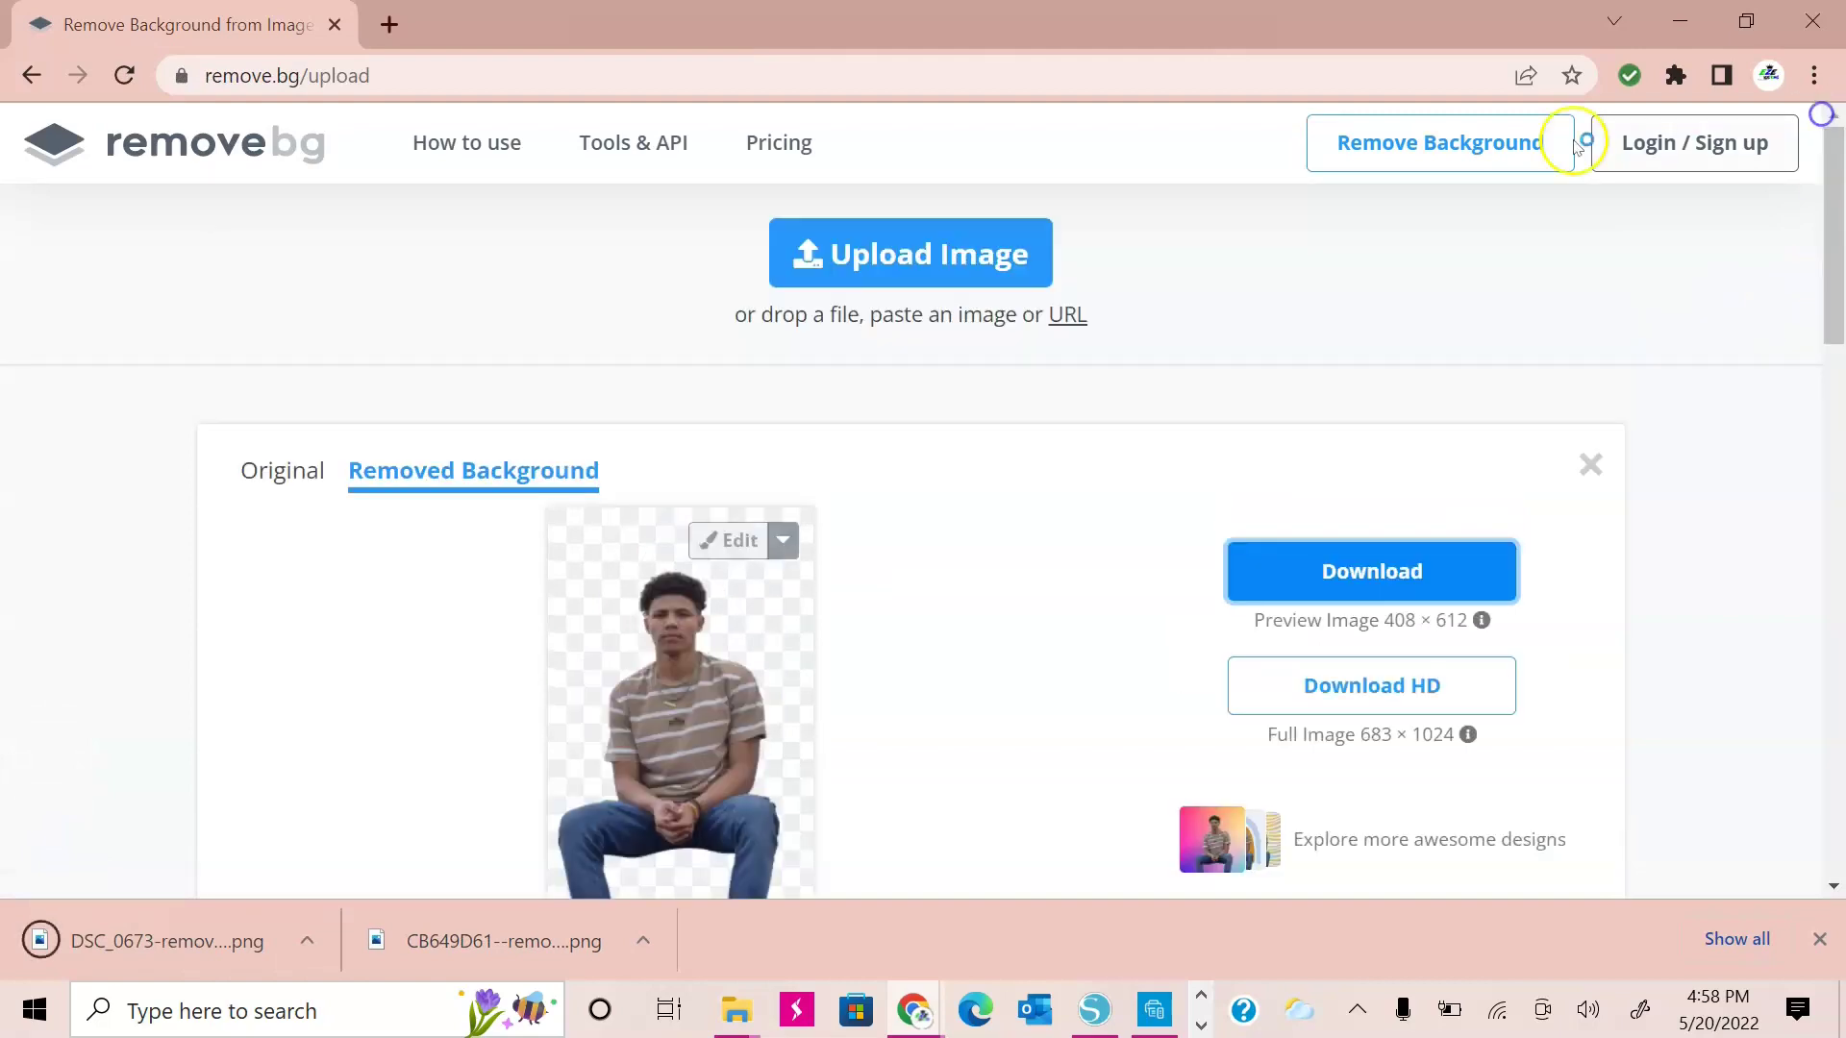
{"action": "left_click", "coordinate": [937, 276]}
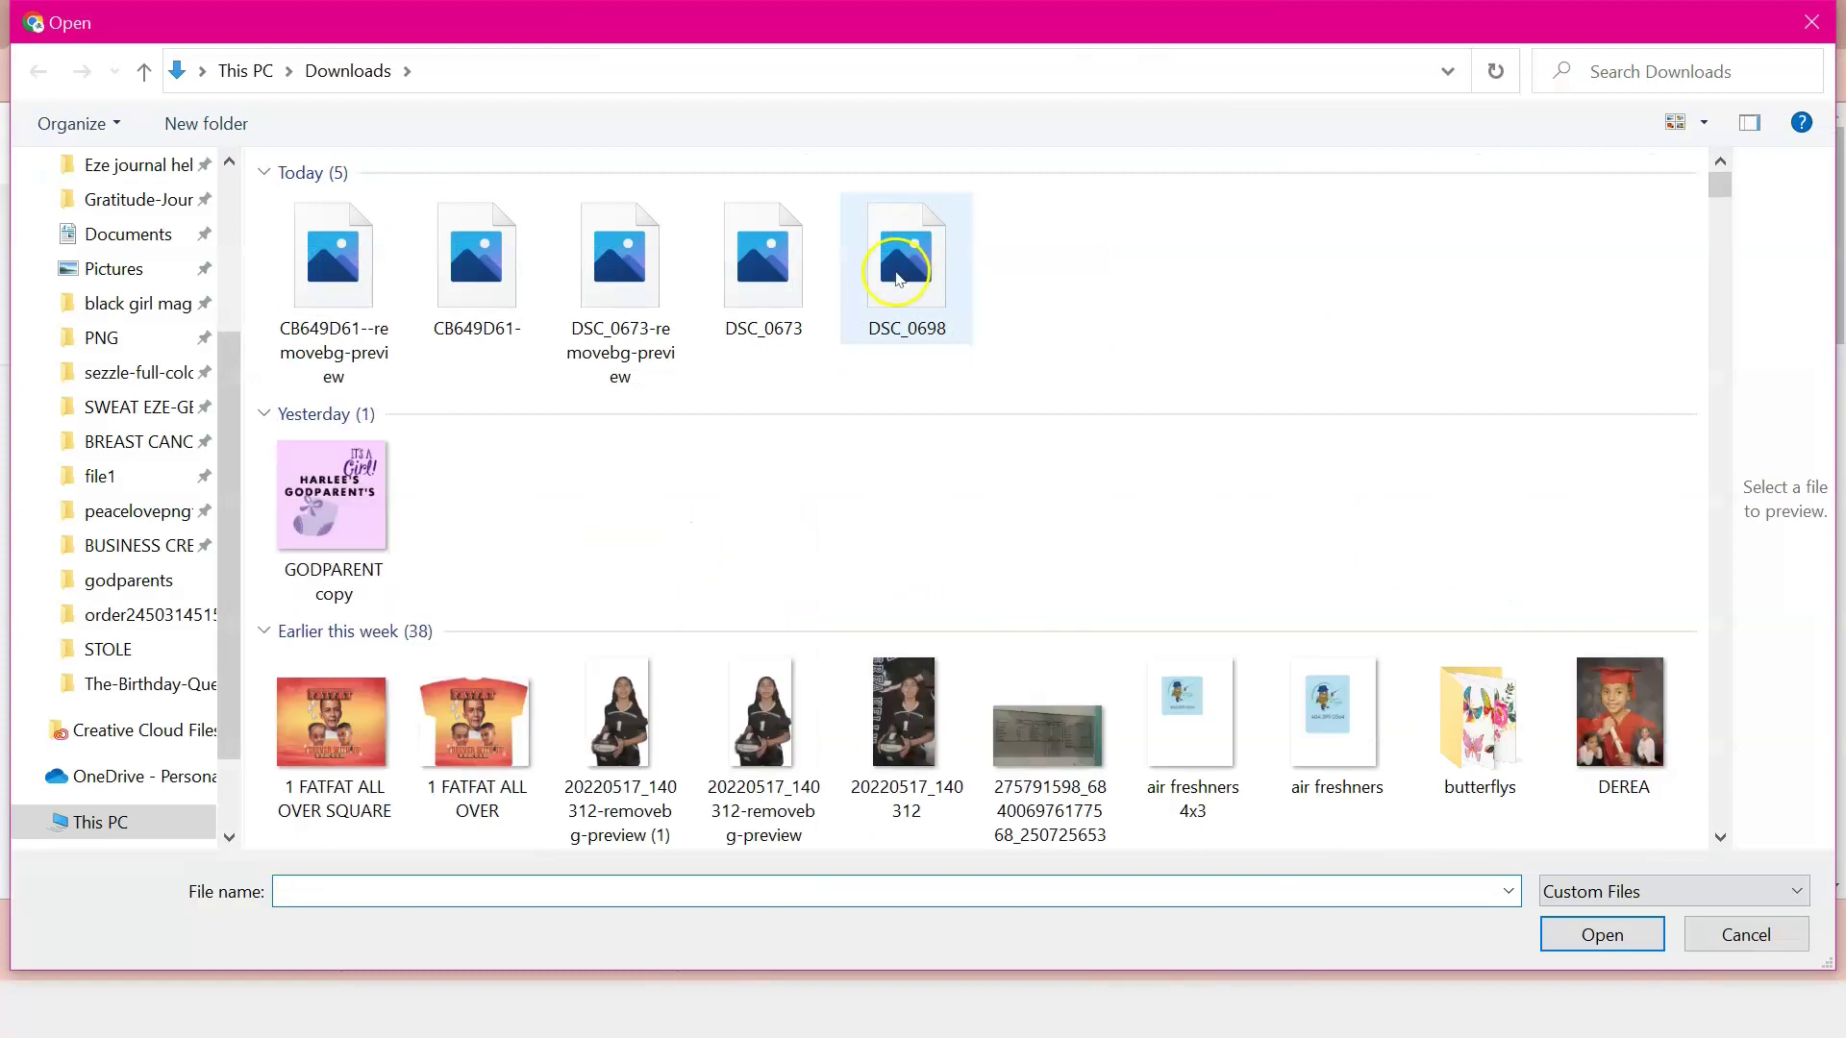
Step: Download the DSC_0698 cut-out from remove.bg, then minimize the browser to return to Photoshop
{"action": "left_click", "coordinate": [899, 270]}
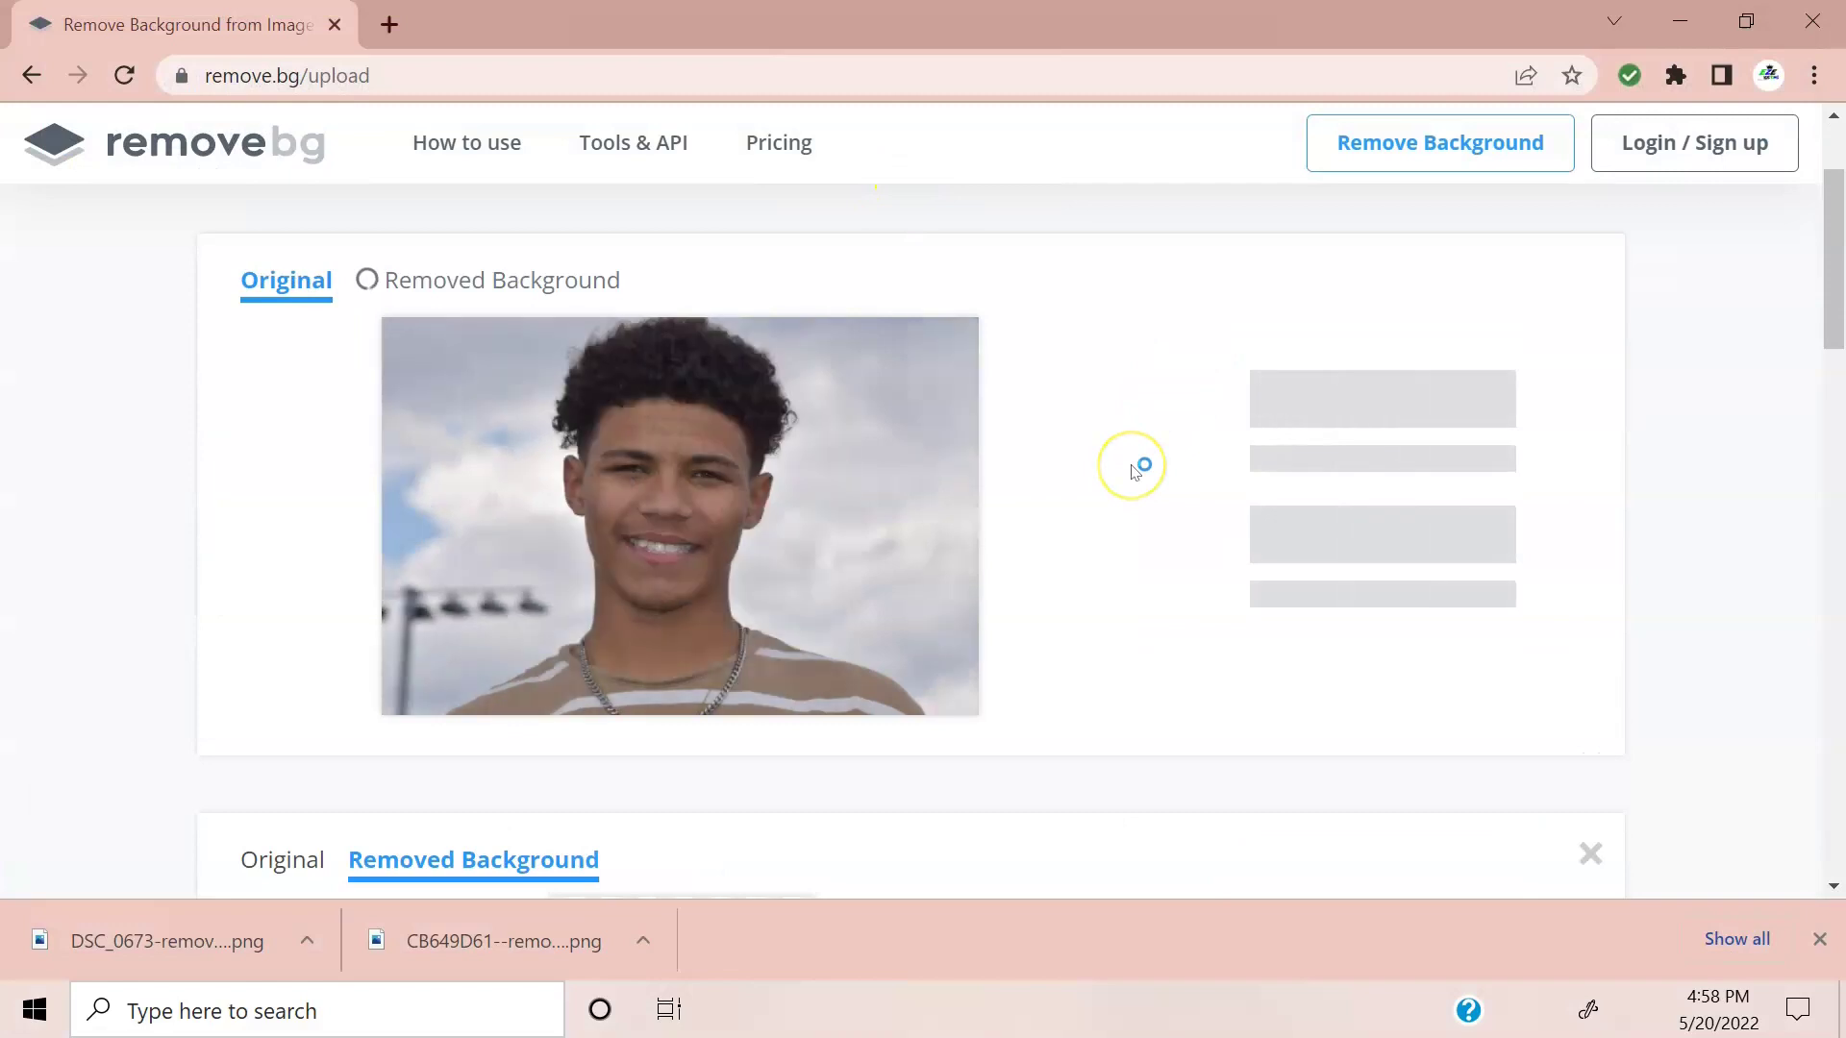
{"action": "left_click", "coordinate": [1277, 375]}
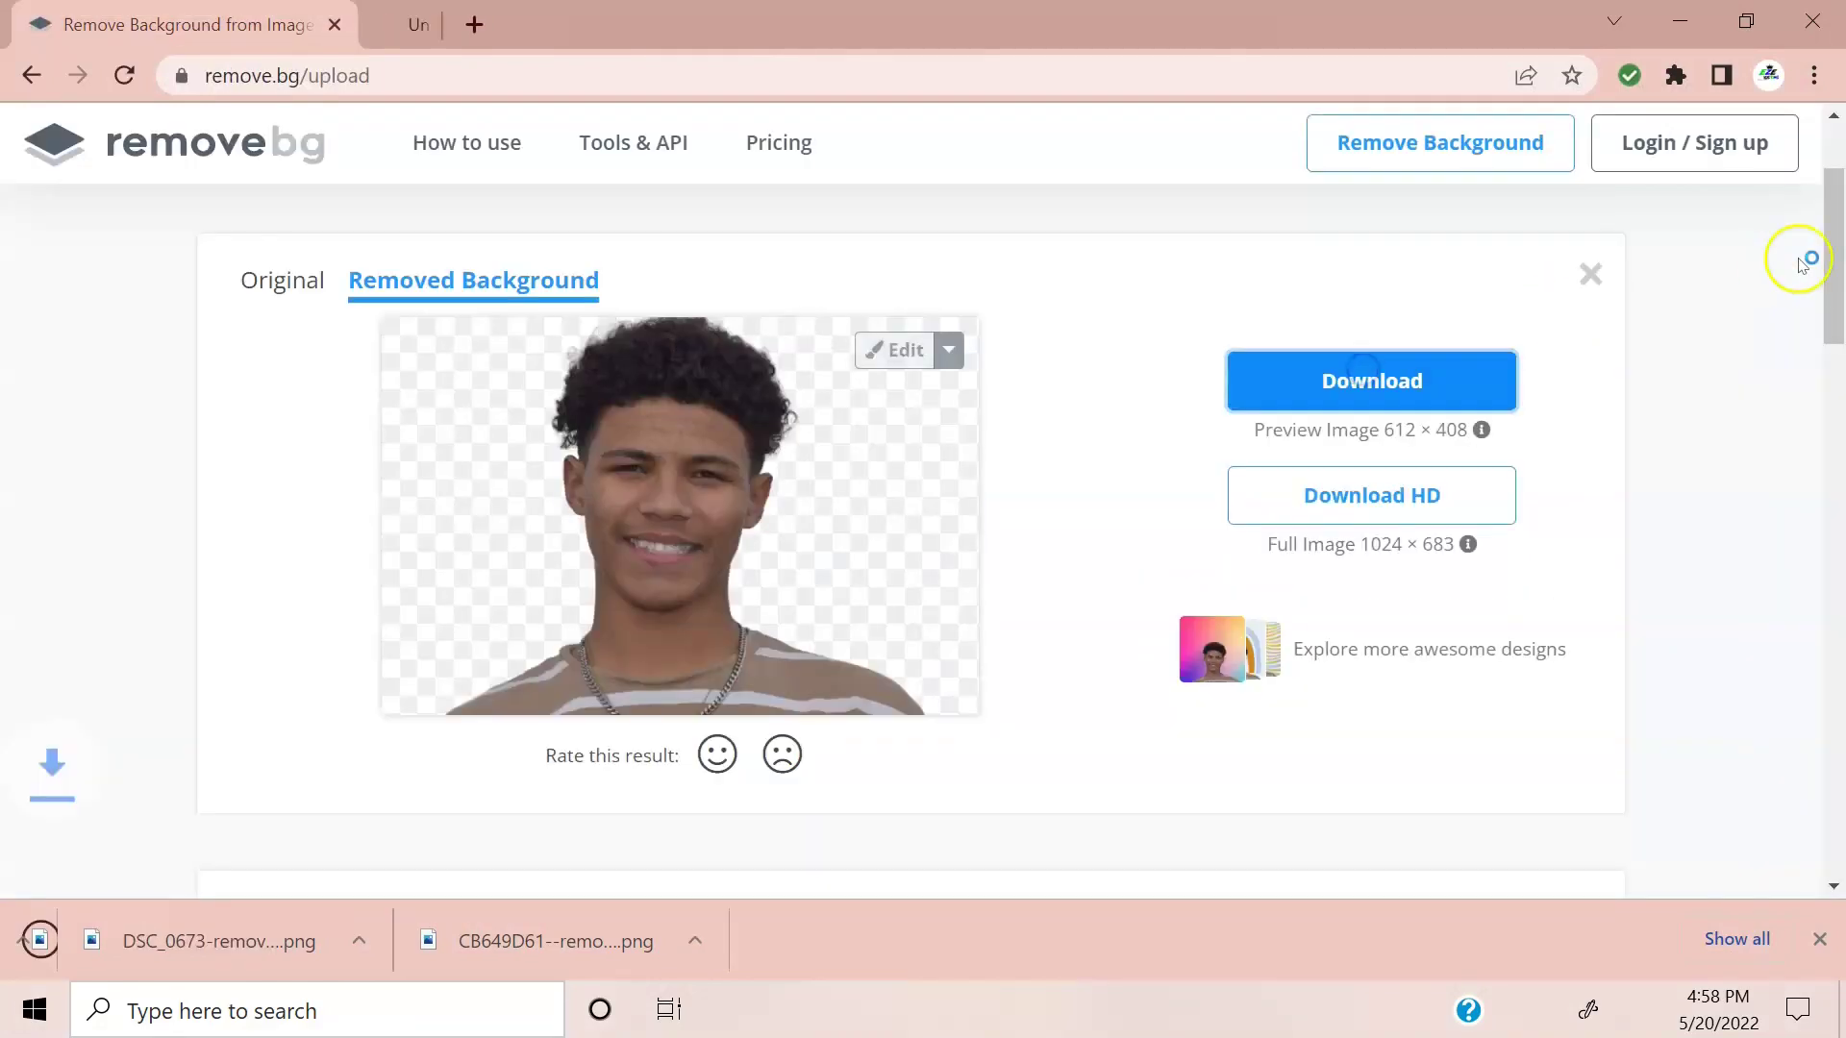
{"action": "left_click_drag", "start_coordinate": [1824, 149], "coordinate": [1833, 288]}
{"action": "left_click", "coordinate": [1679, 20]}
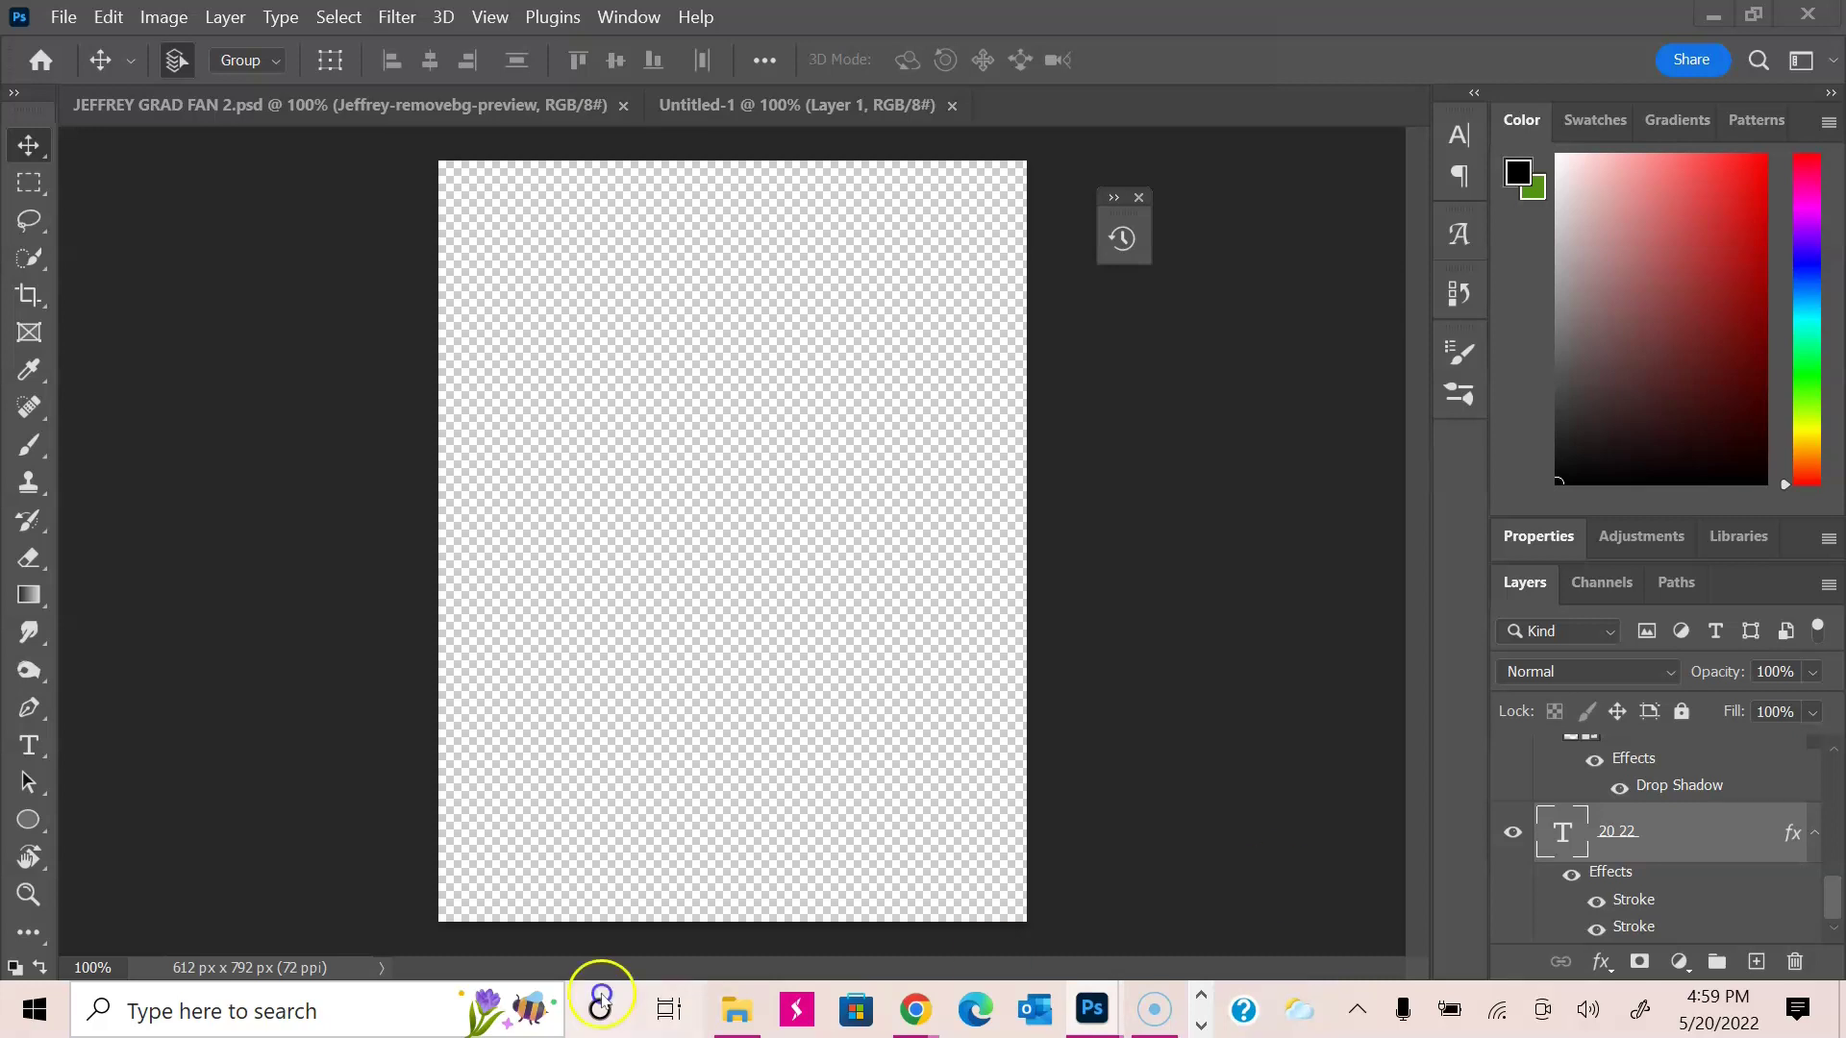
Step: Select the Horizontal Type Tool, set up with Varsity Team Bold at 353.4 pt
{"action": "left_click", "coordinate": [32, 747]}
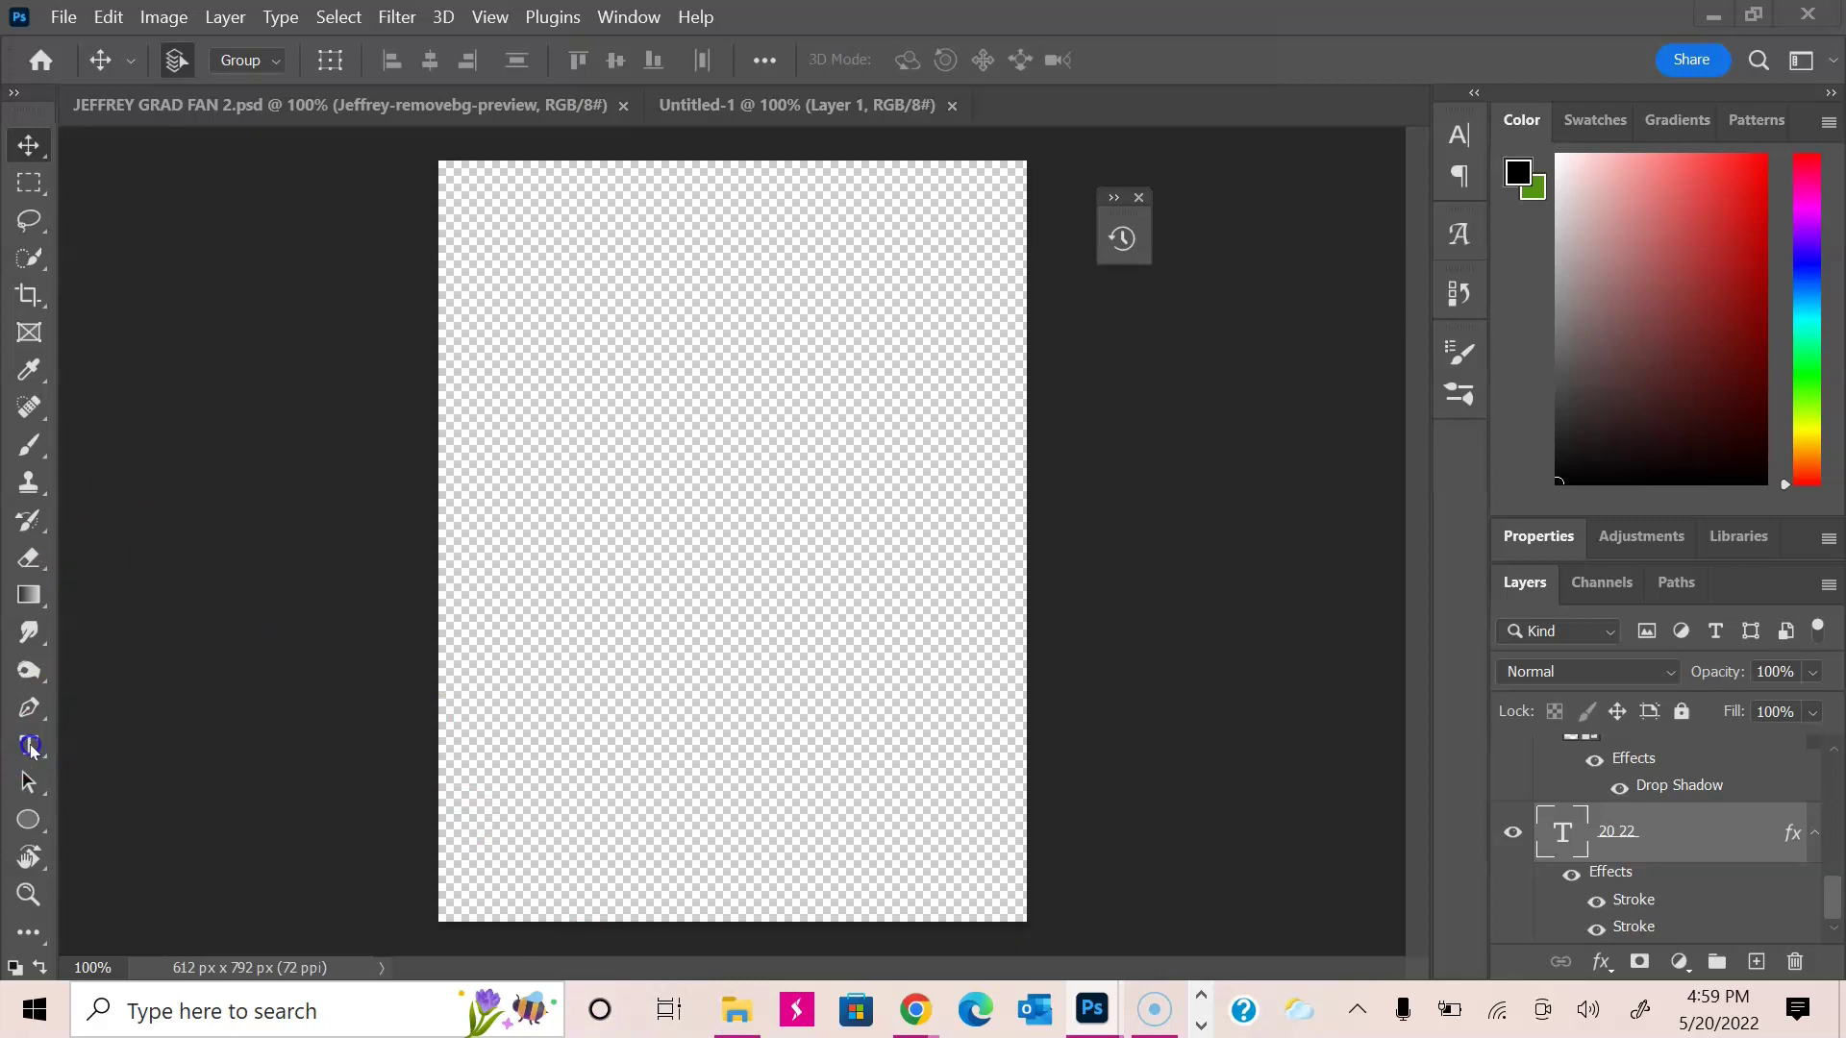
{"action": "left_click", "coordinate": [32, 751]}
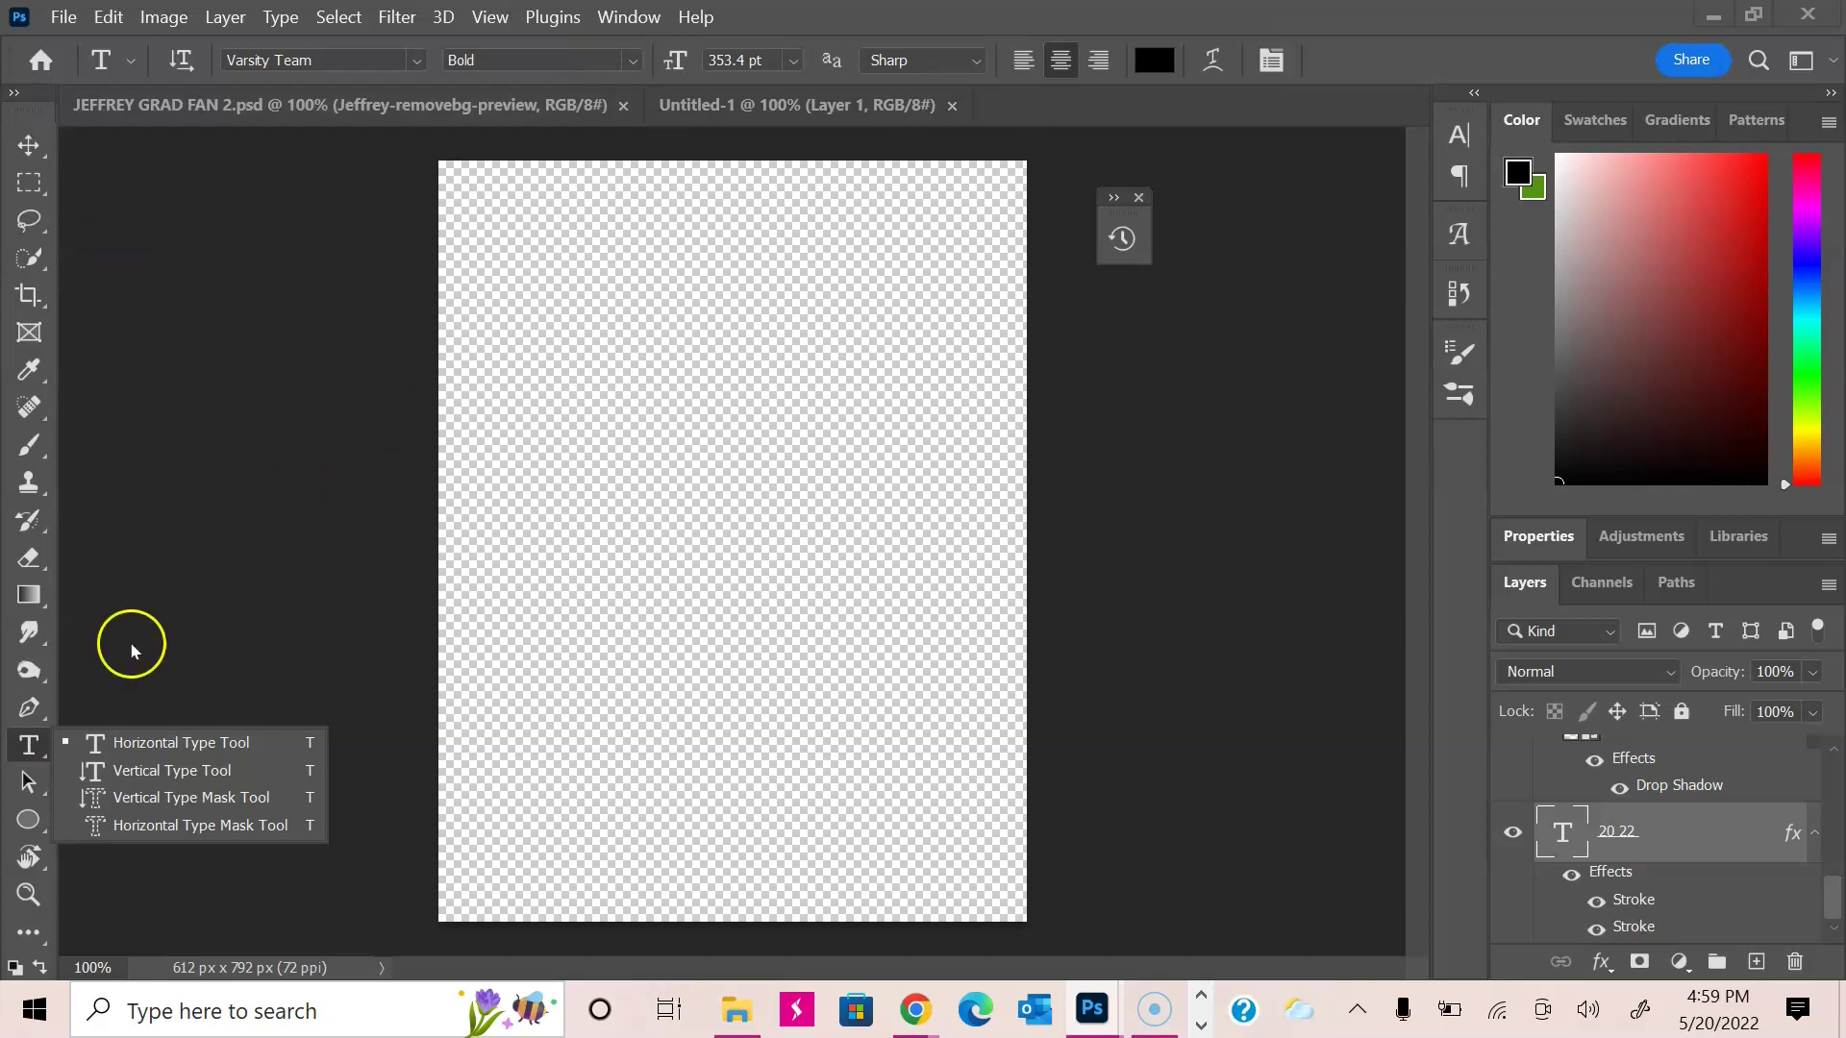
{"action": "left_click", "coordinate": [139, 742]}
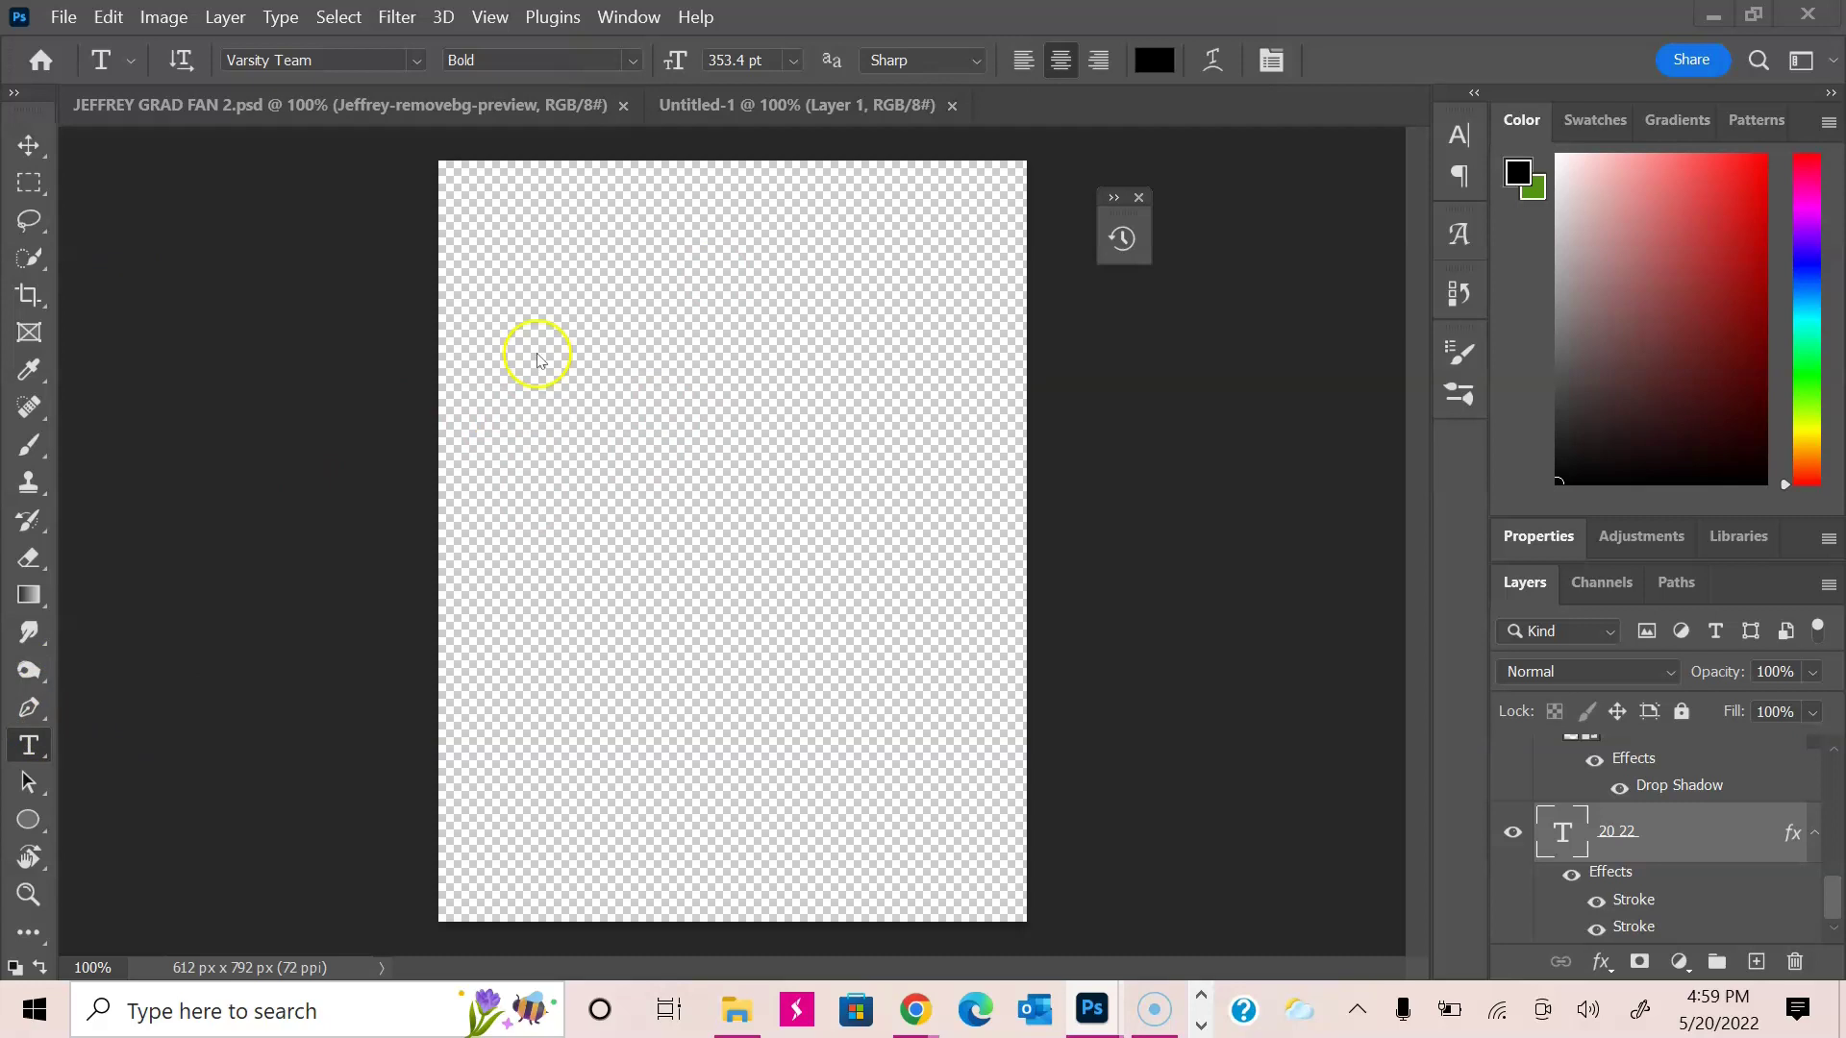
Step: Switch to the Untitled-1 document and start a text box on its blank canvas
{"action": "left_click", "coordinate": [587, 387]}
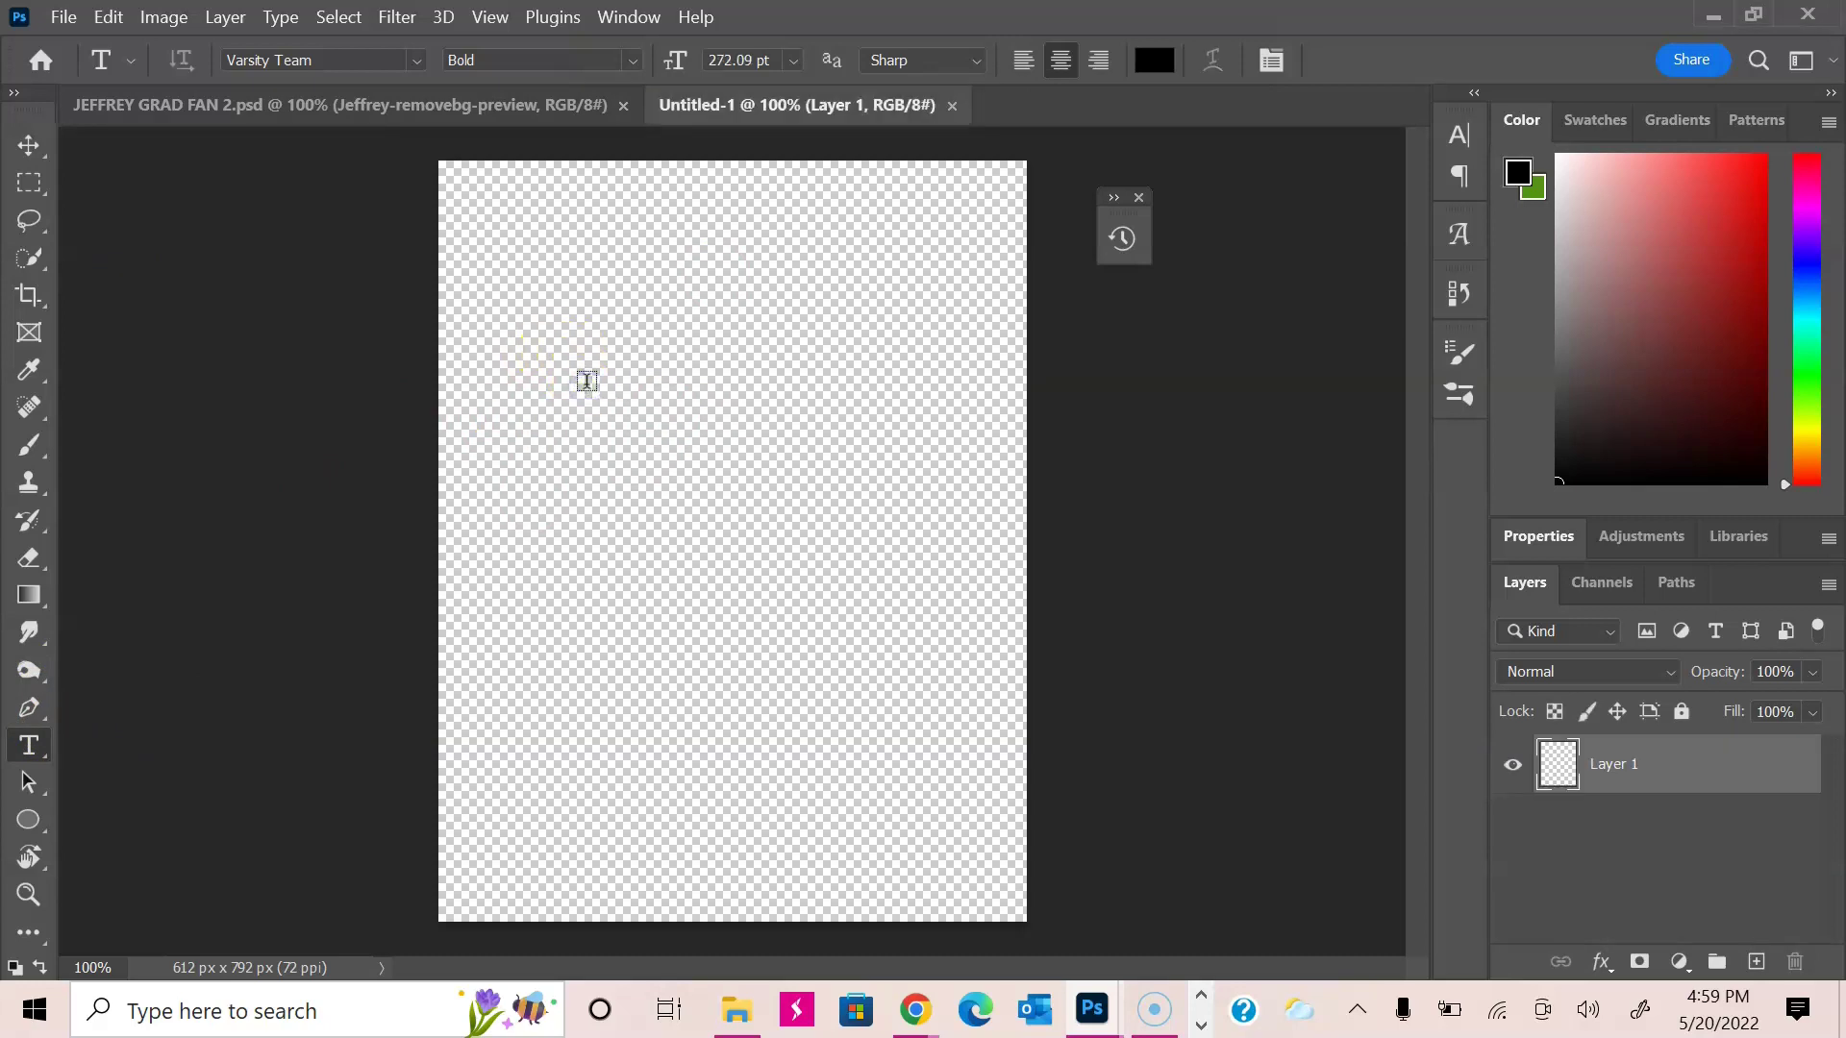
{"action": "left_click", "coordinate": [586, 384]}
{"action": "left_click", "coordinate": [680, 483]}
{"action": "left_click", "coordinate": [687, 496]}
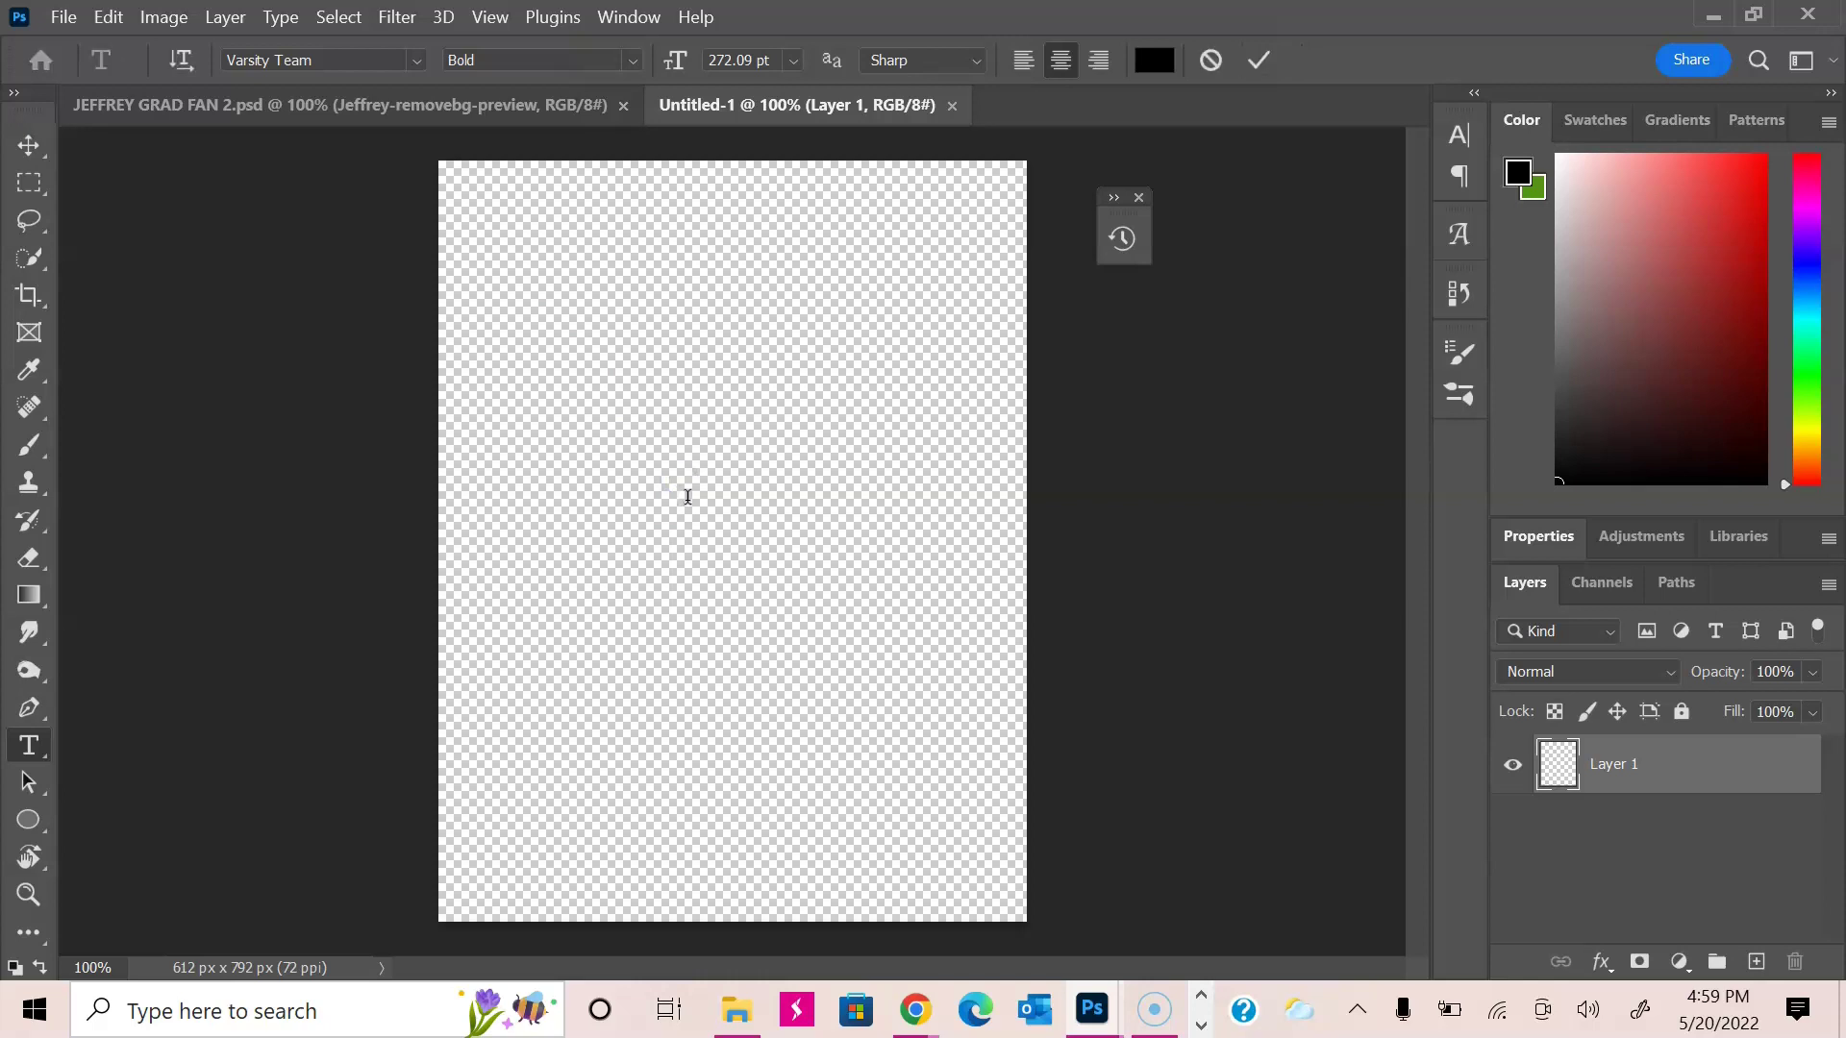
{"action": "left_click", "coordinate": [845, 153]}
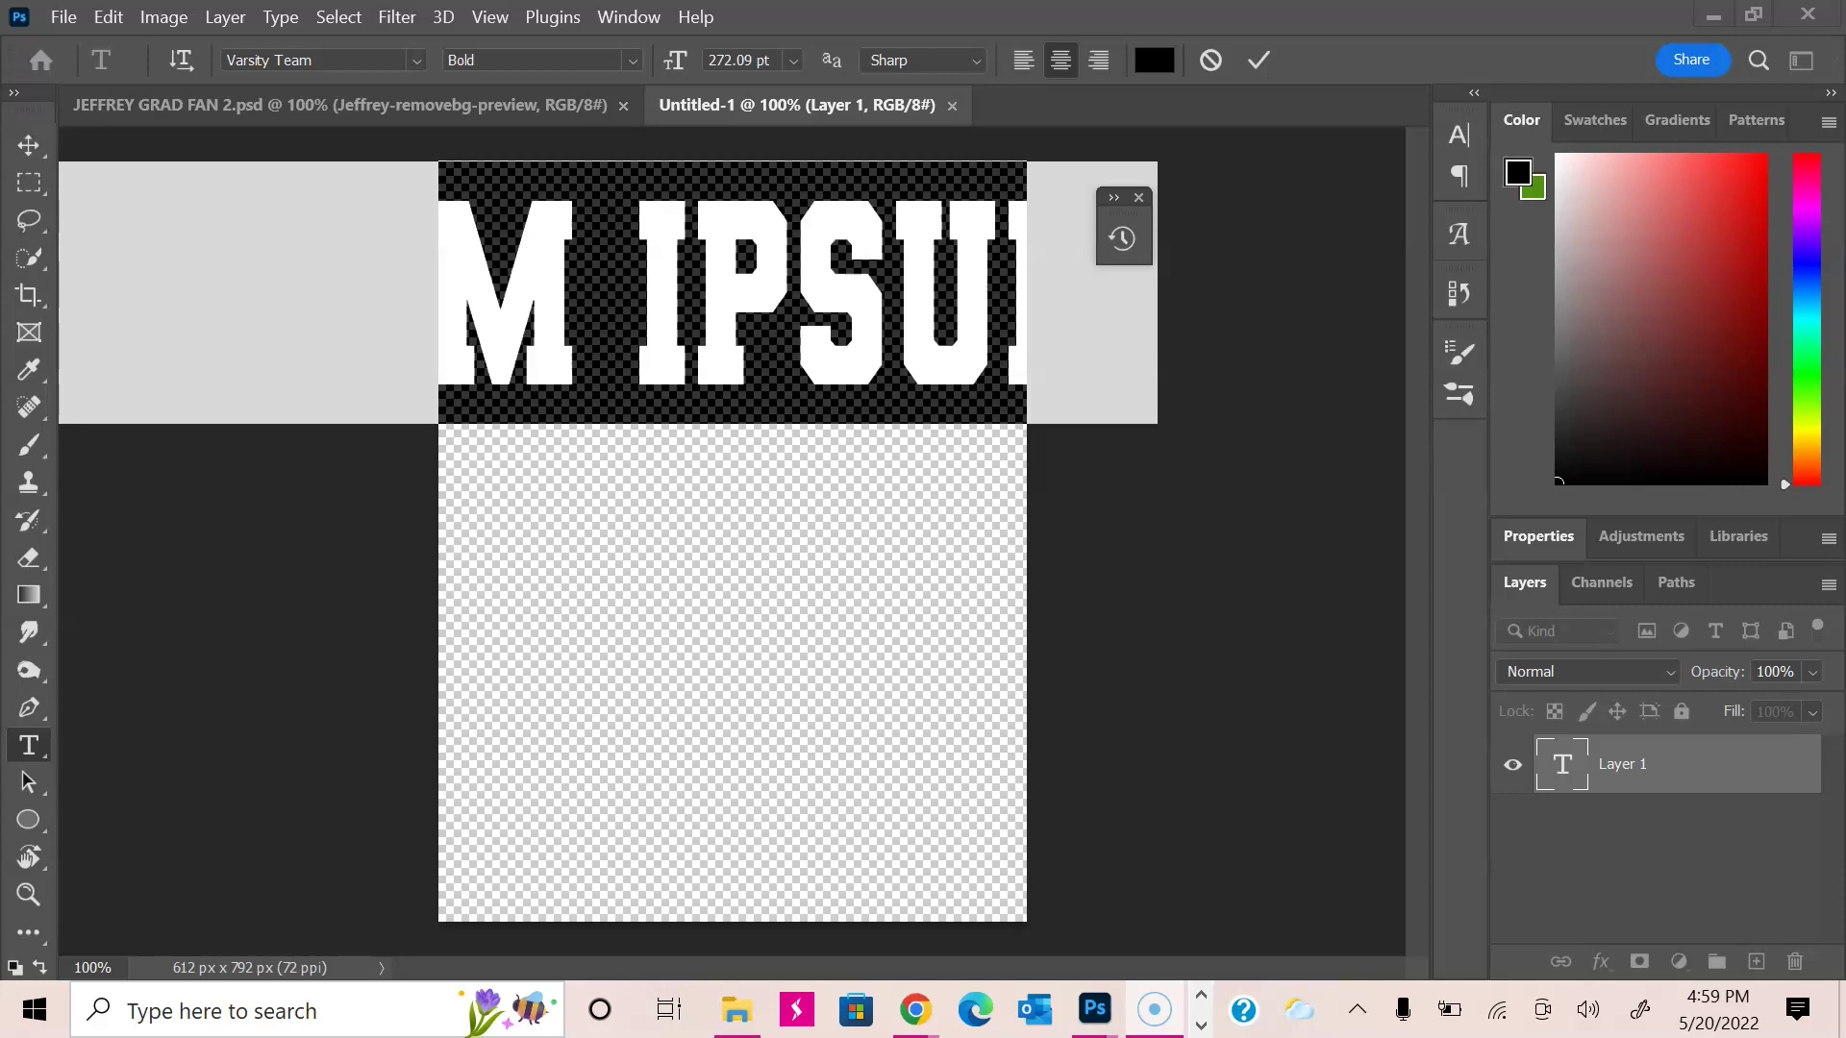
{"action": "left_click", "coordinate": [1745, 80]}
{"action": "left_click", "coordinate": [539, 57]}
{"action": "left_click", "coordinate": [1359, 37]}
{"action": "left_click", "coordinate": [1400, 7]}
Step: Set the size to 102.09 pt, type '20' and '22' on two lines, and commit
{"action": "left_click", "coordinate": [723, 61]}
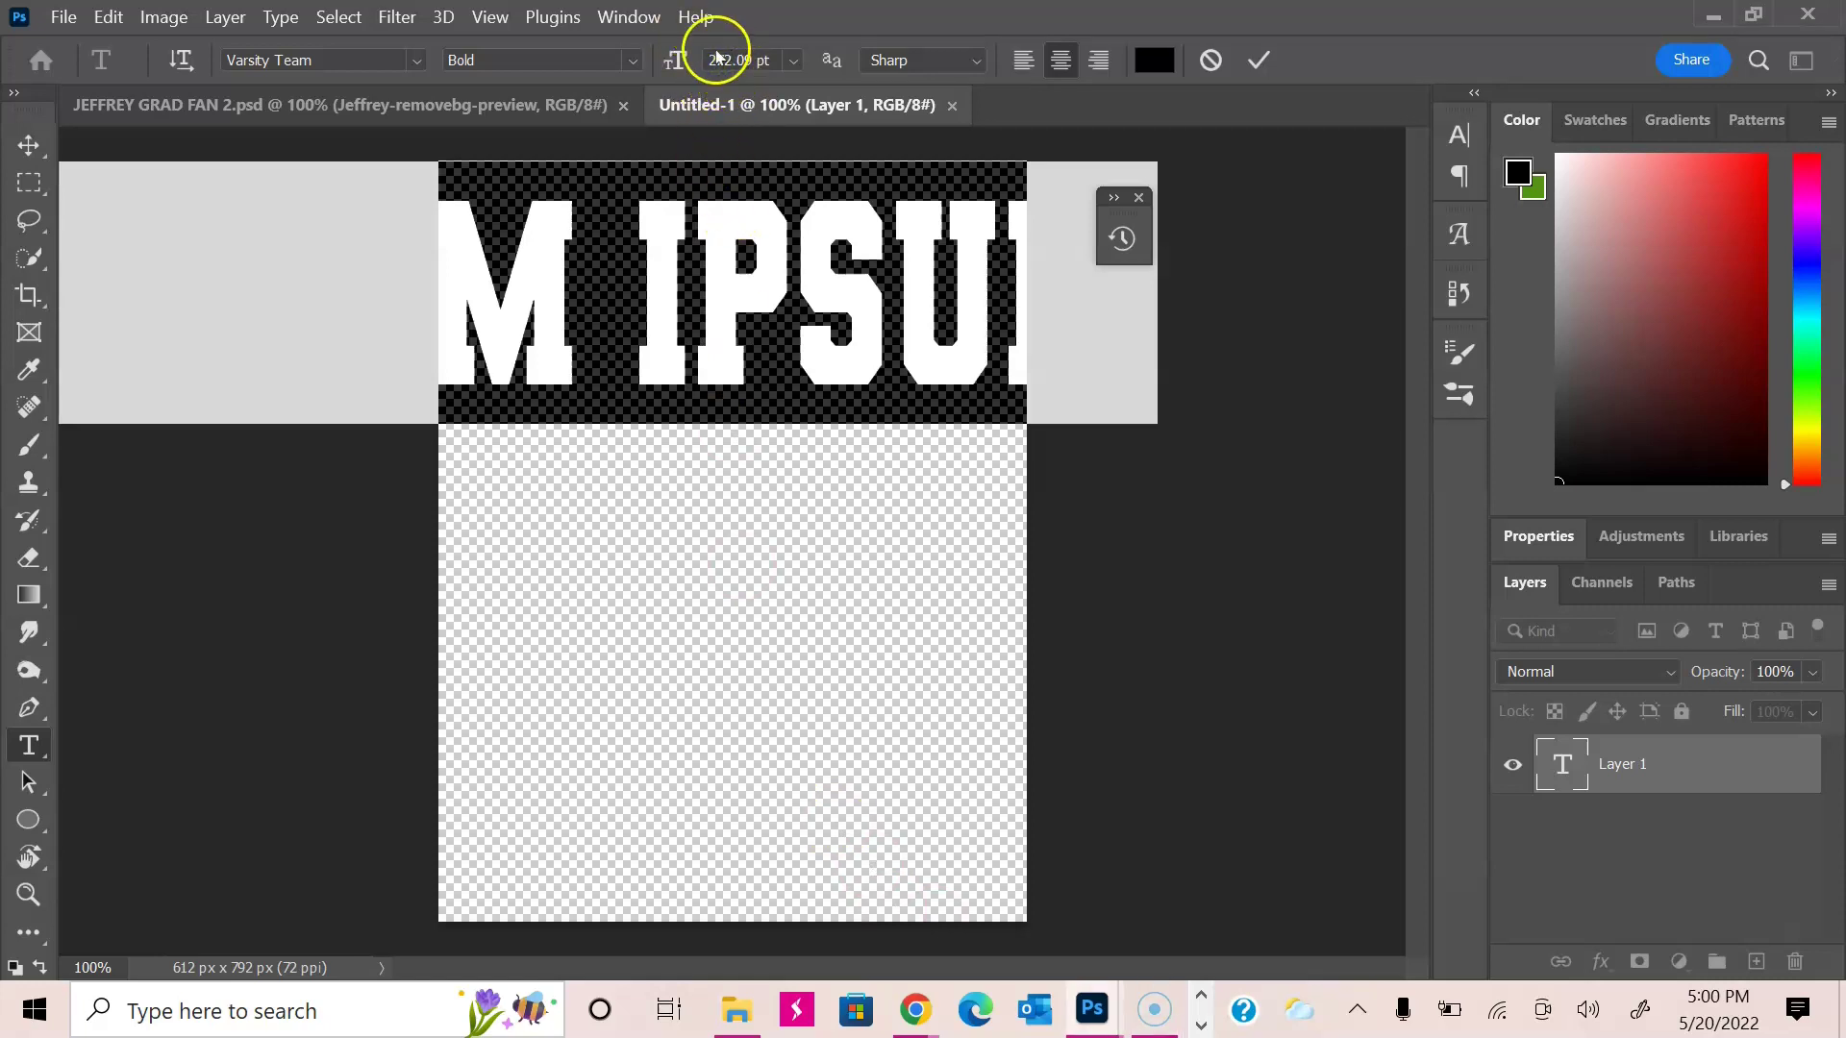
{"action": "left_click", "coordinate": [719, 60]}
{"action": "key", "text": "Return"}
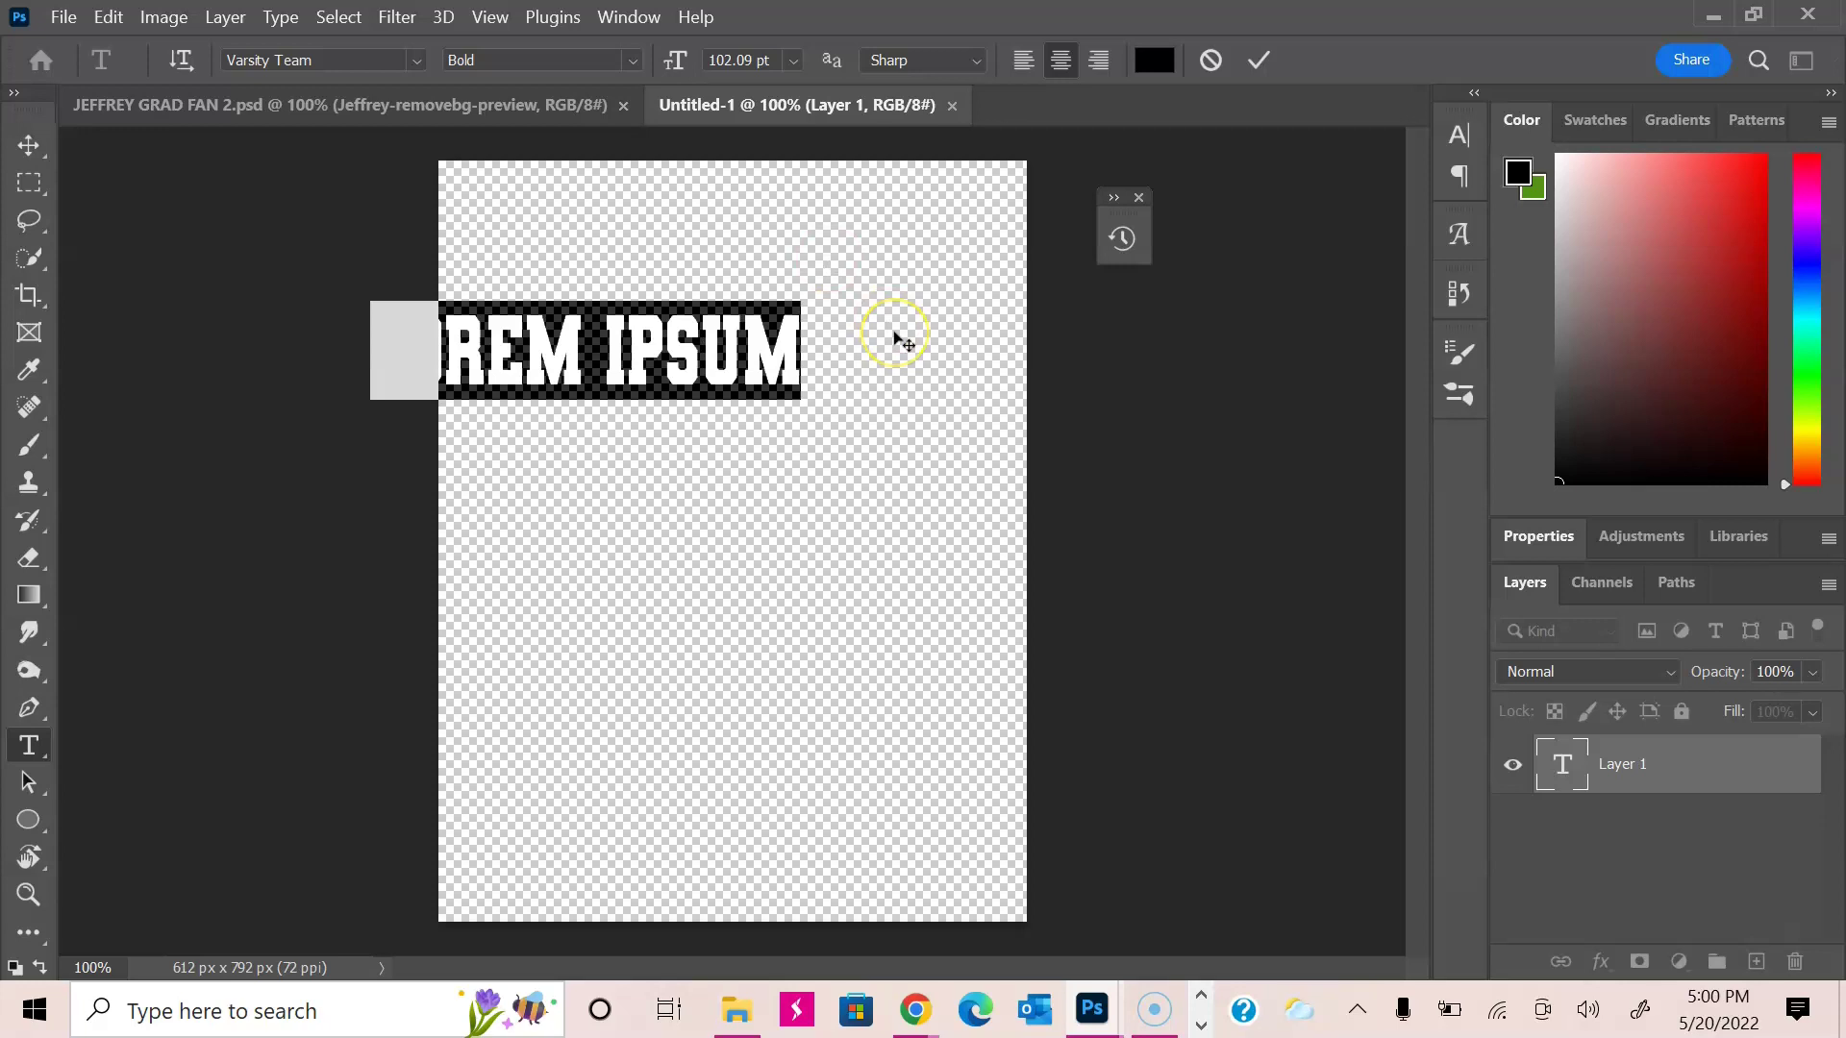
{"action": "type", "text": "2"}
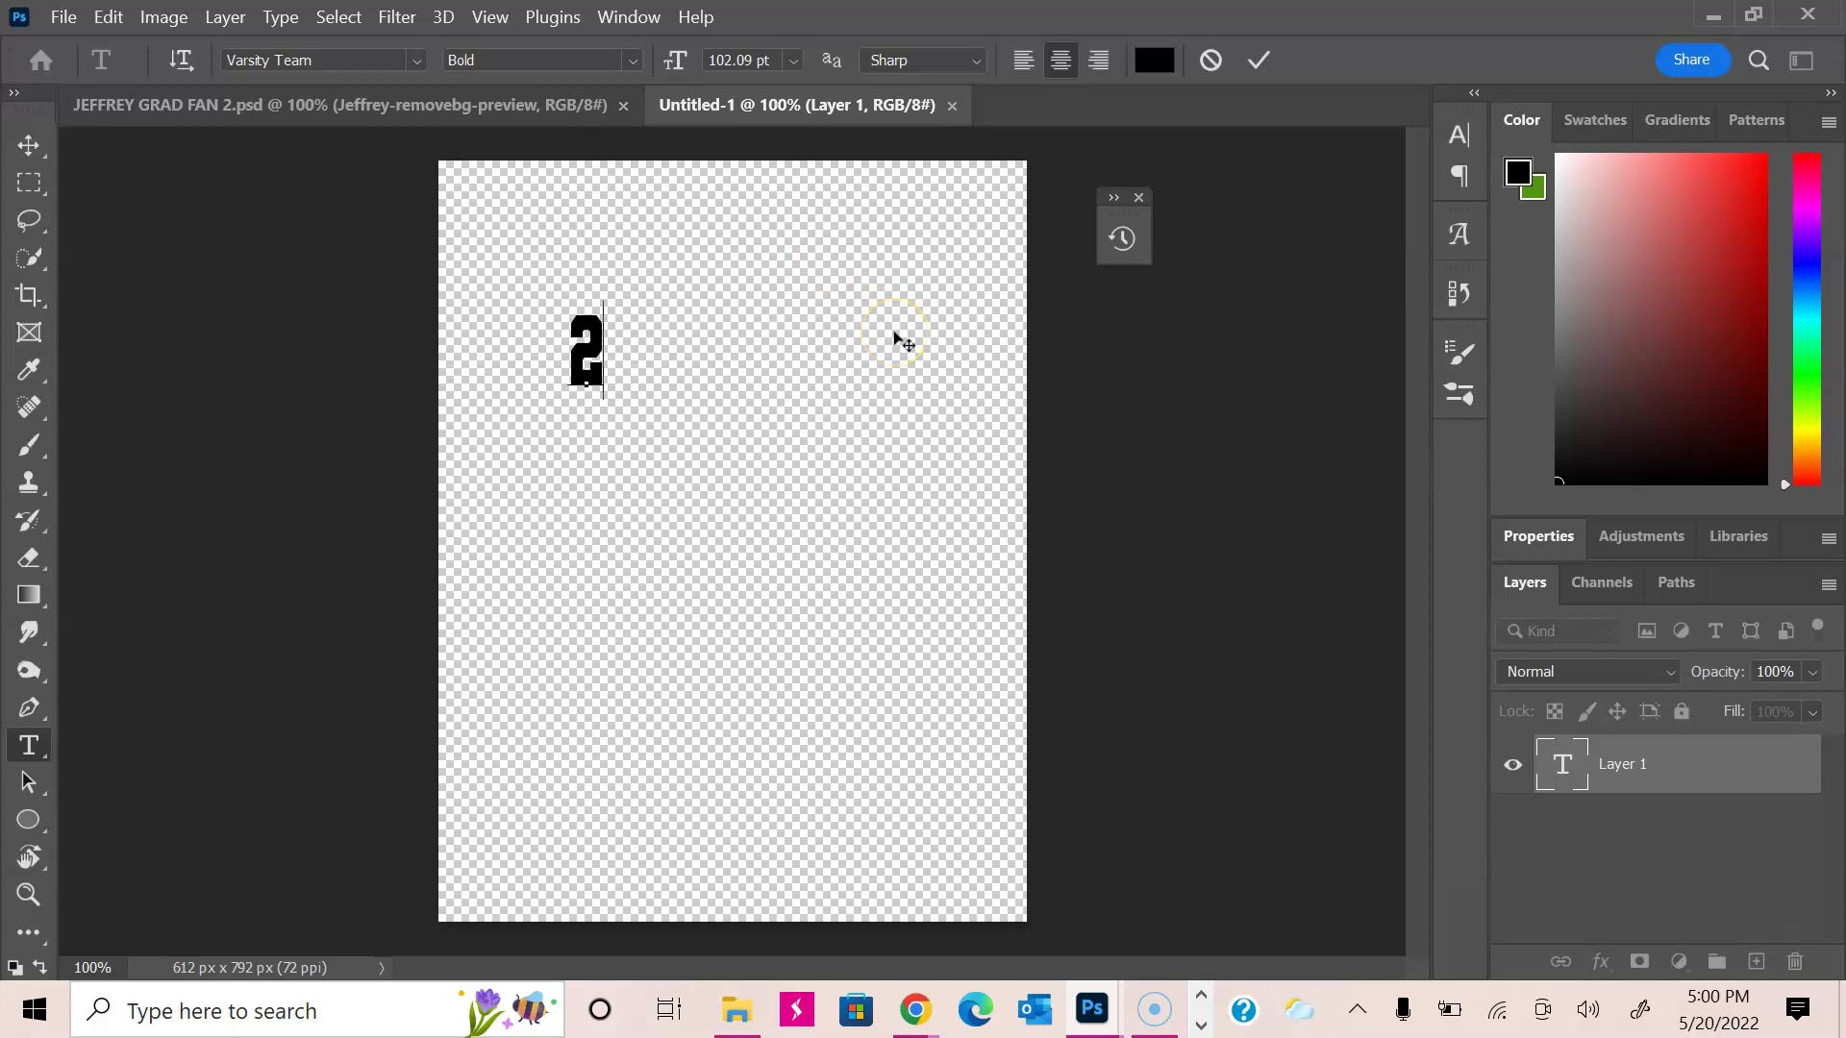
{"action": "type", "text": "0"}
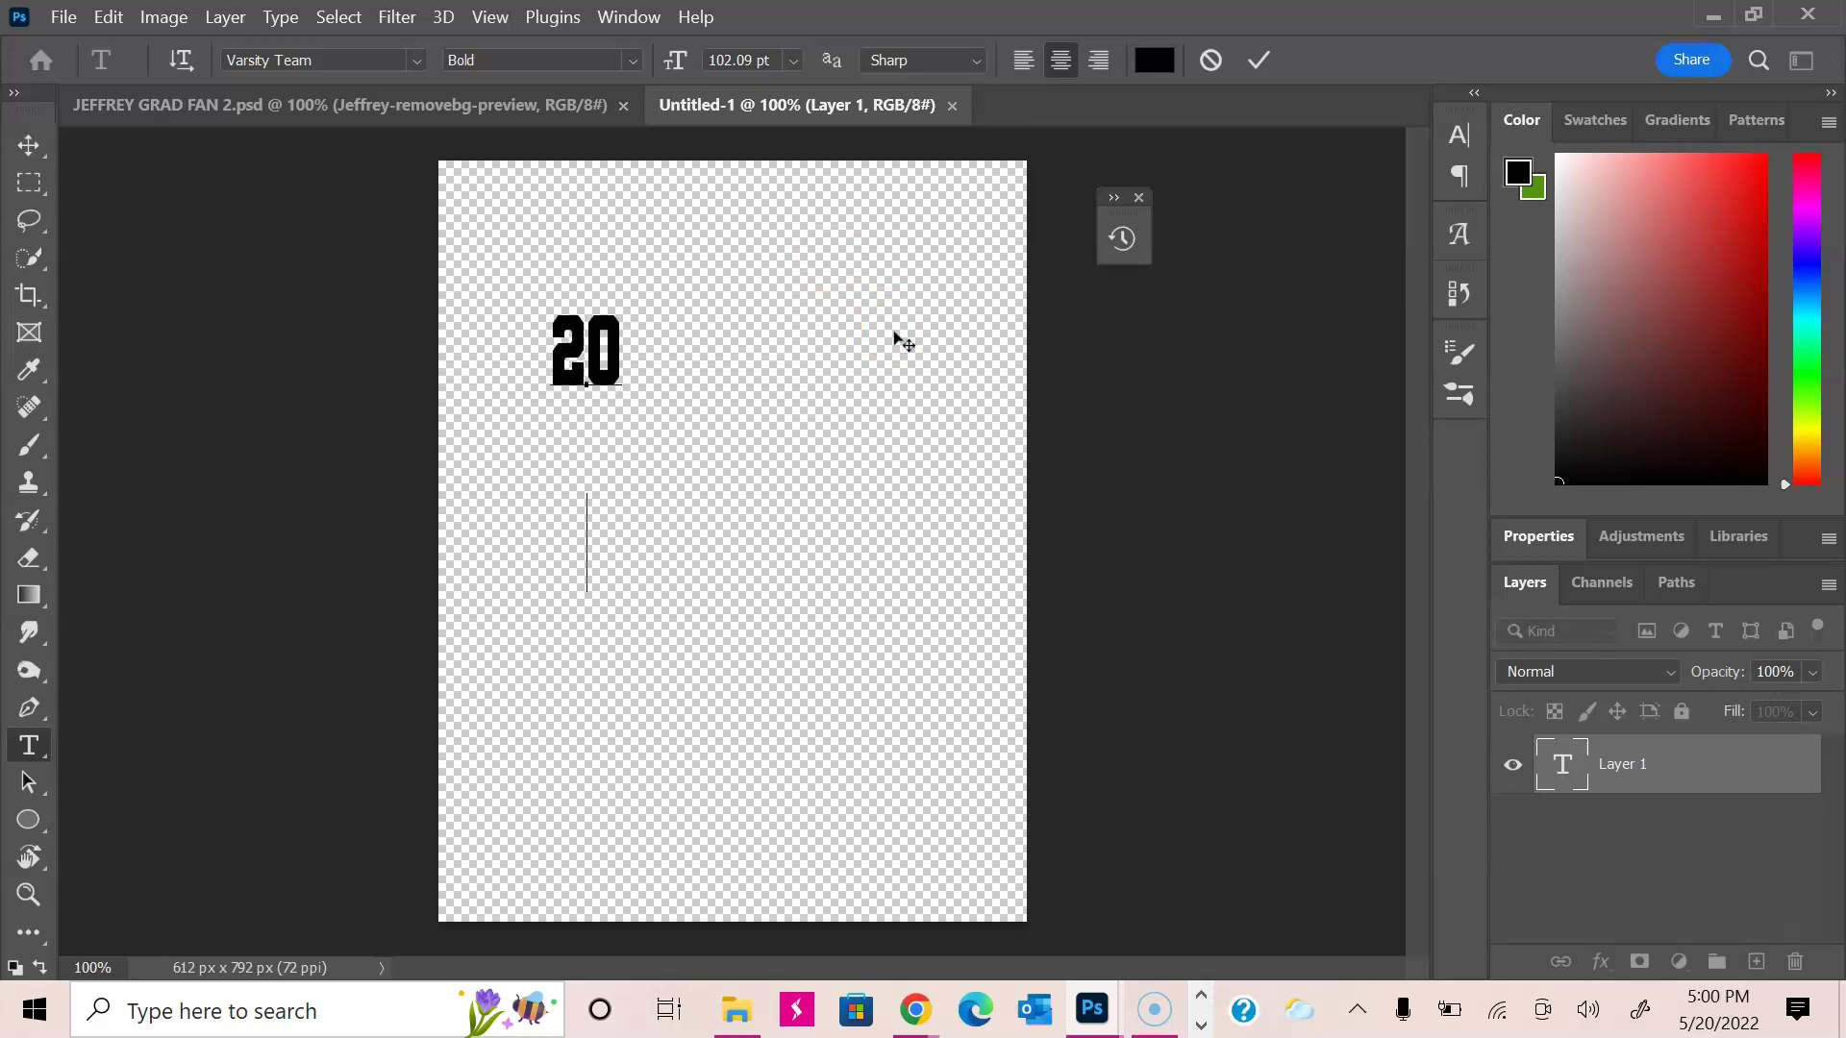
{"action": "key", "text": "Return"}
{"action": "type", "text": "22"}
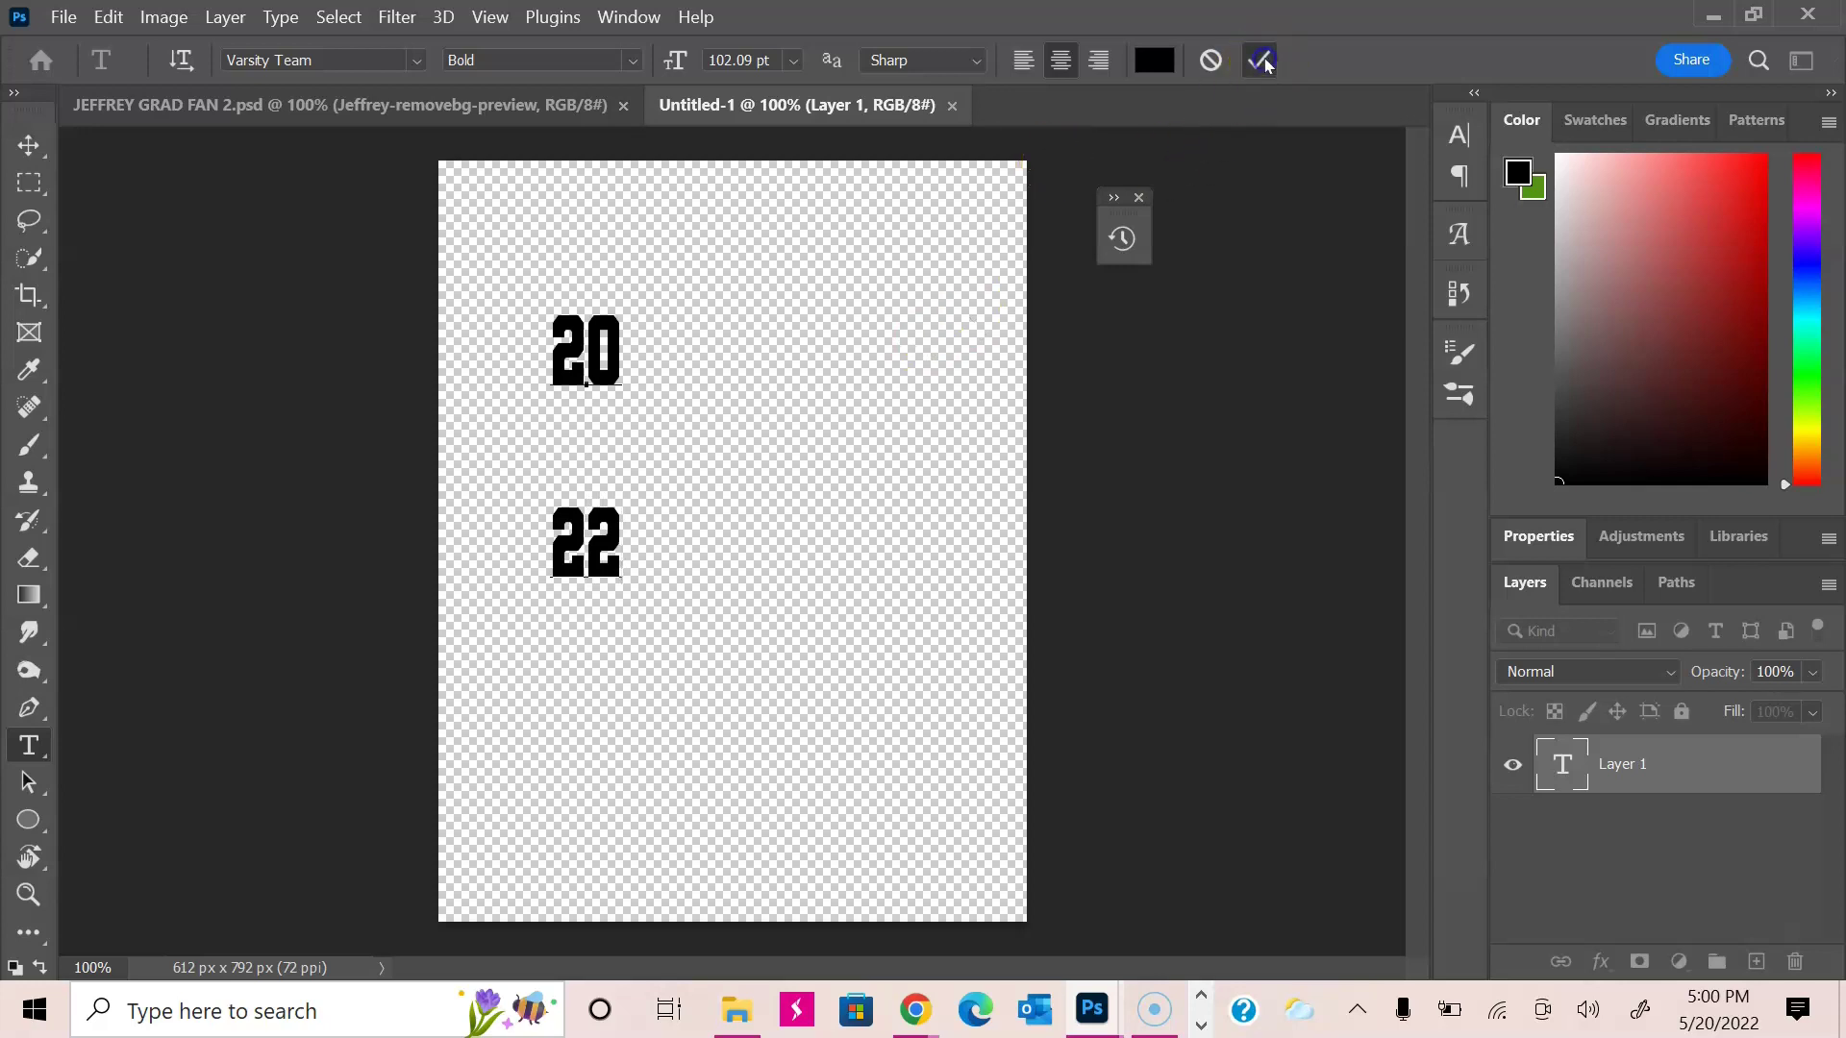
{"action": "left_click", "coordinate": [1209, 87]}
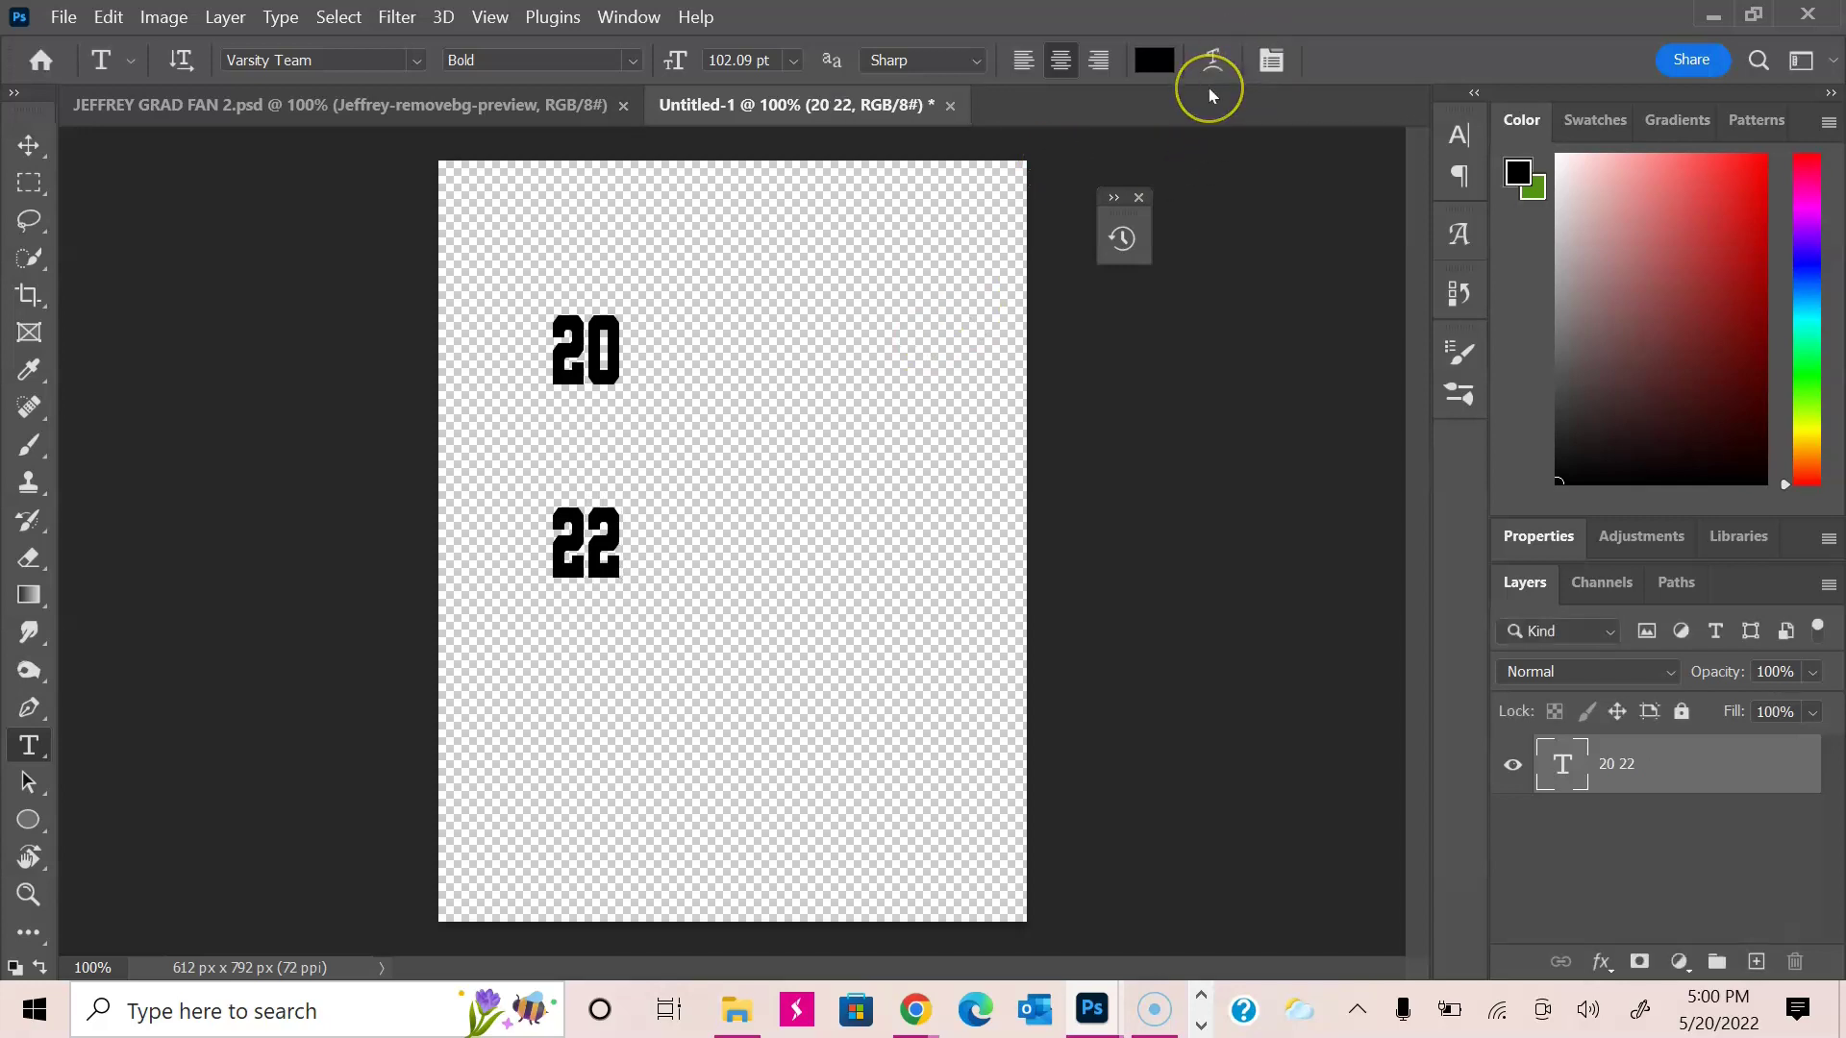
Step: Open the Character panel and select both lines of the 20 22 text
{"action": "left_click", "coordinate": [1268, 60]}
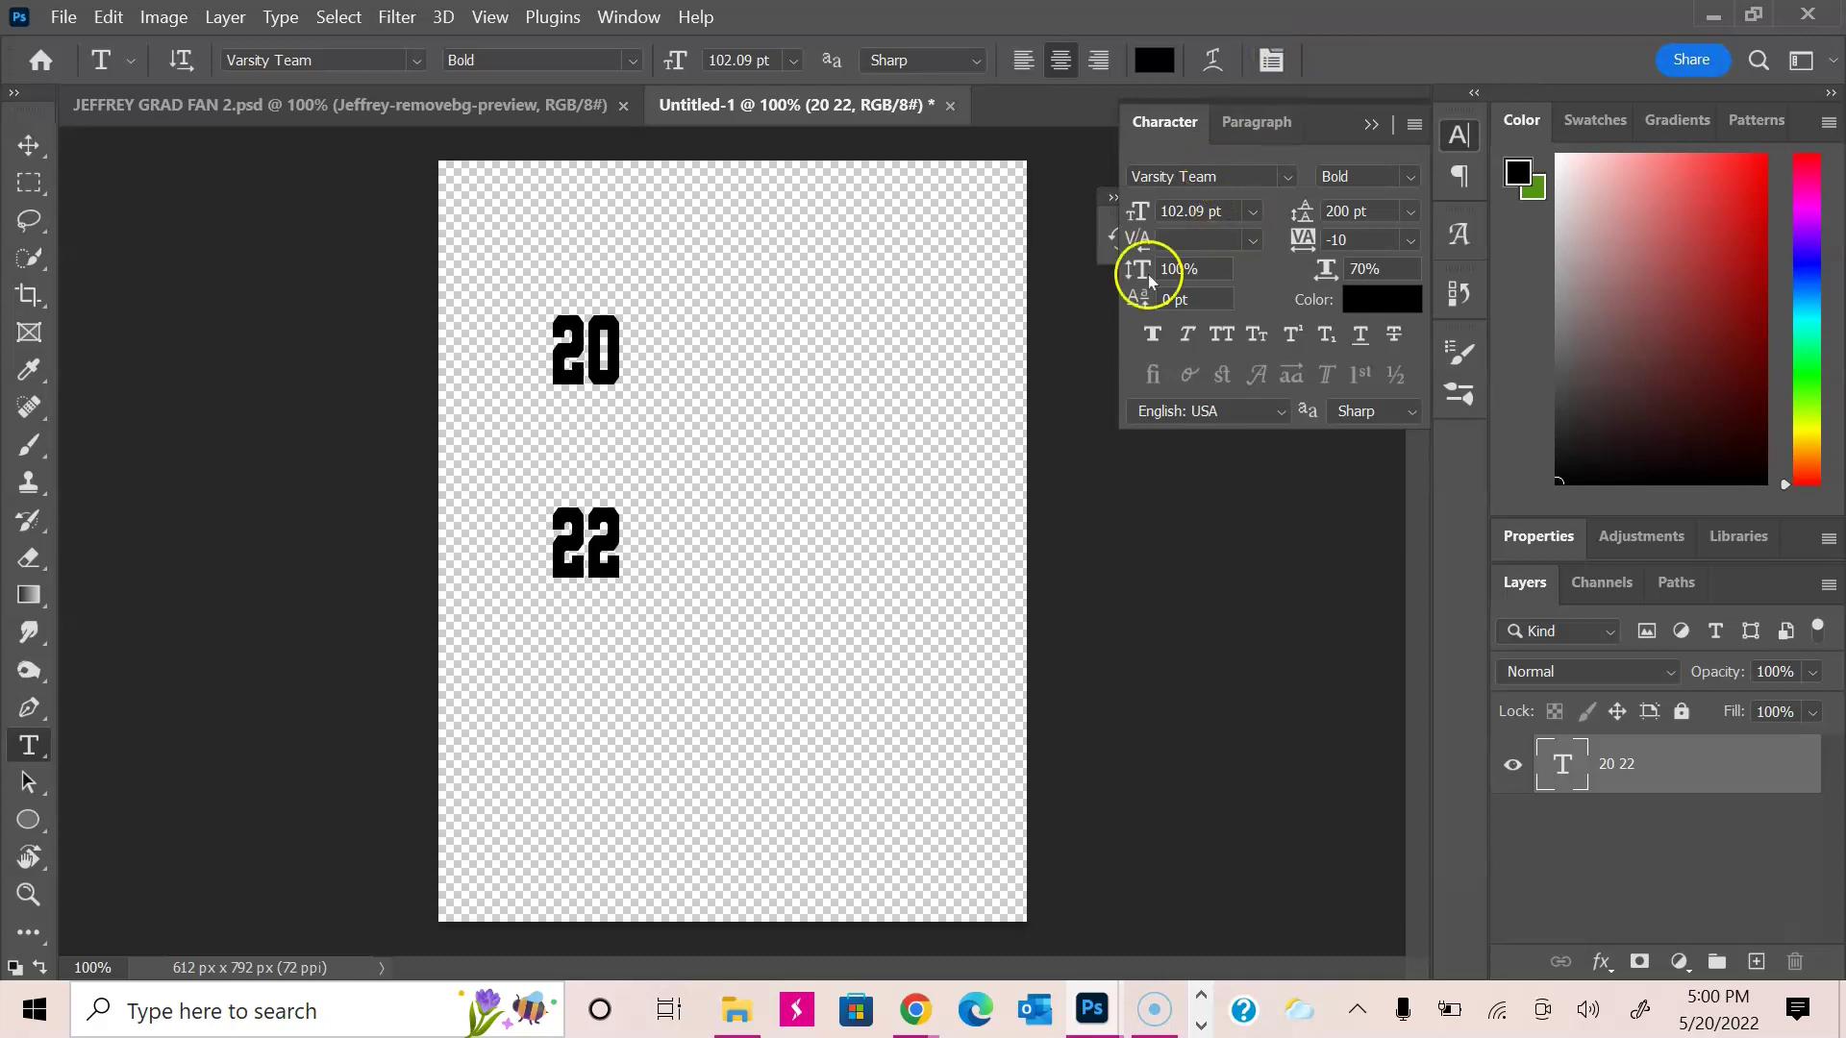
{"action": "left_click", "coordinate": [523, 329]}
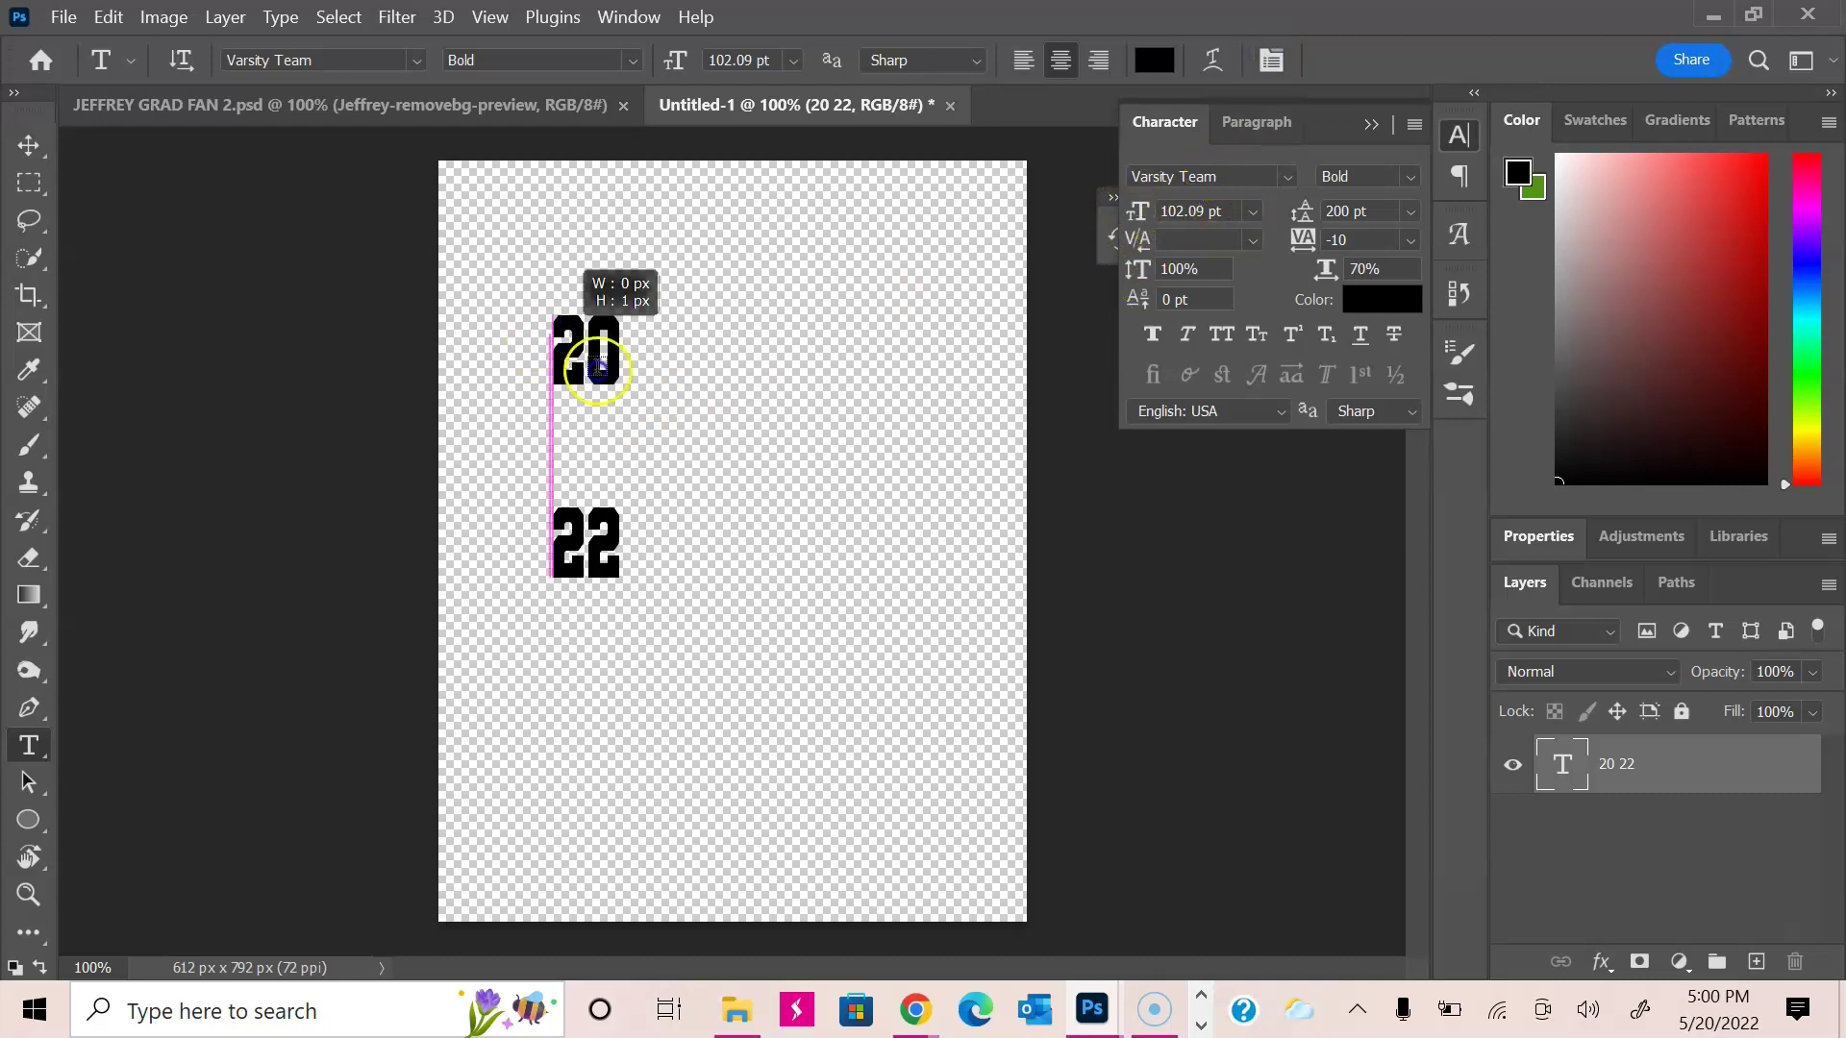
{"action": "left_click_drag", "start_coordinate": [553, 404], "coordinate": [673, 502]}
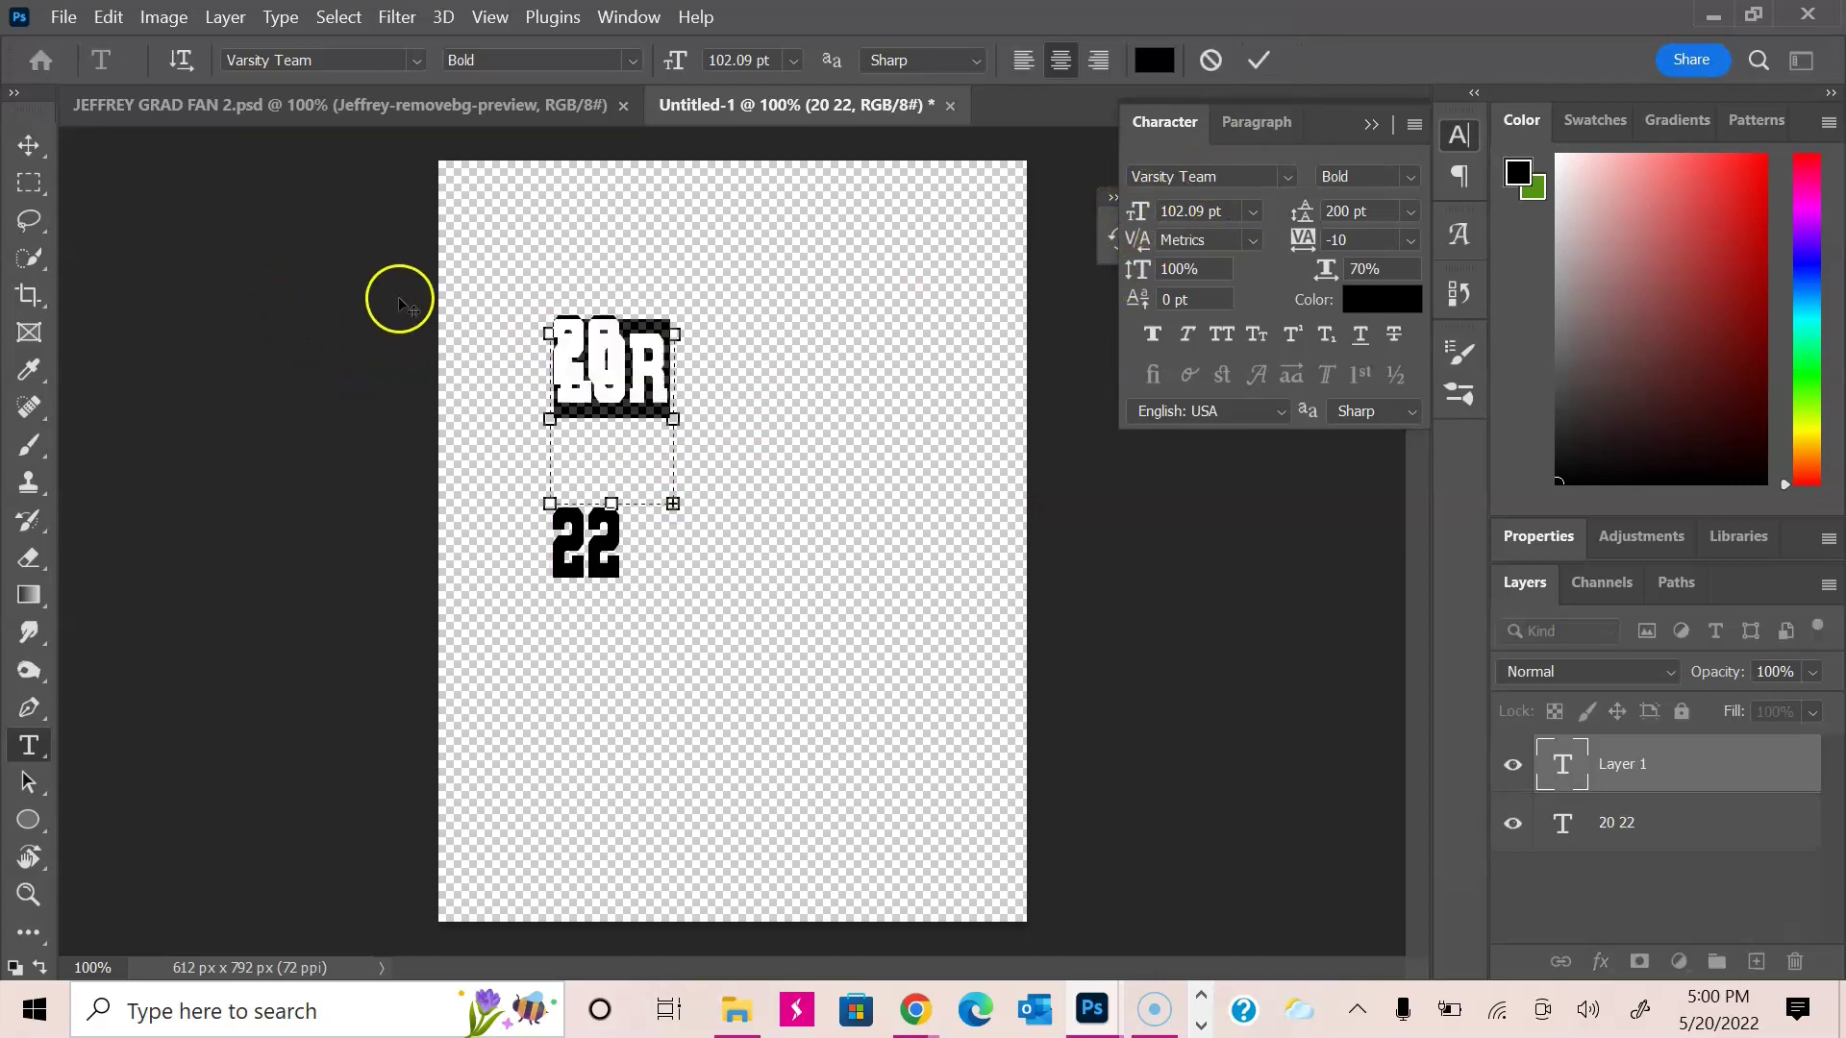
{"action": "left_click", "coordinate": [1211, 58]}
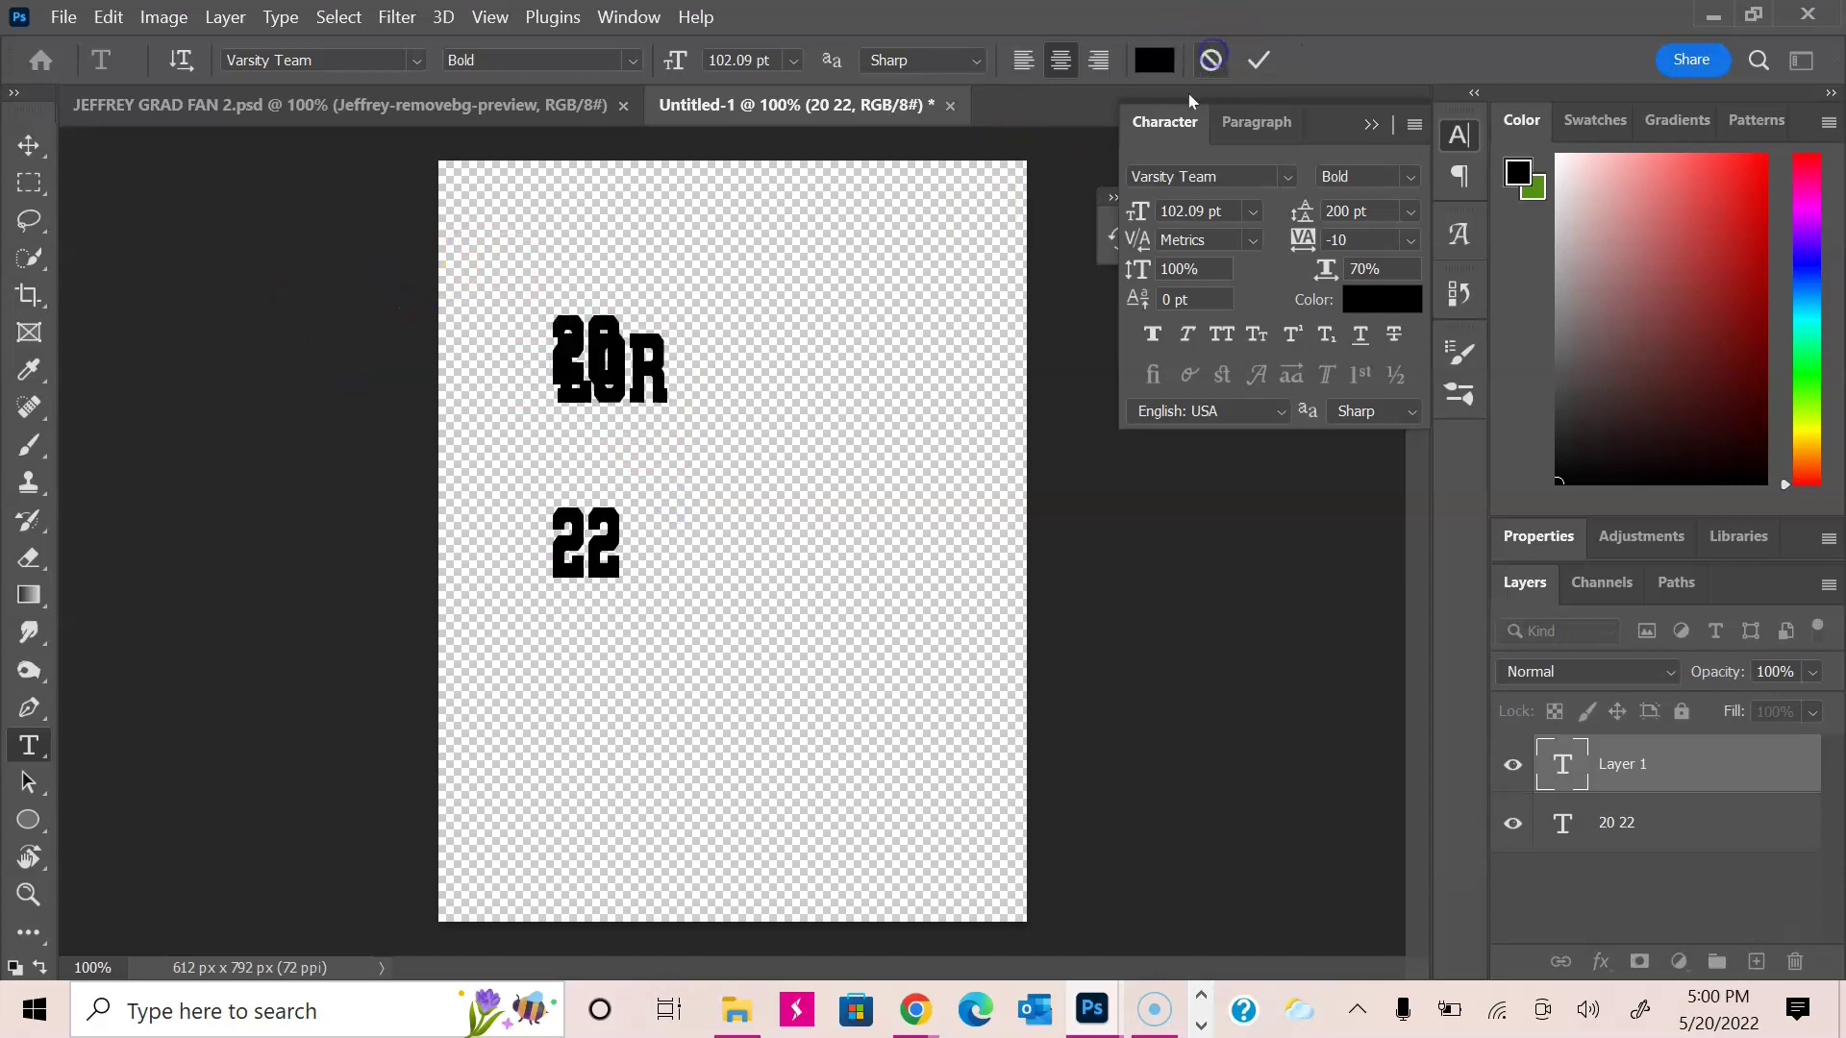
{"action": "left_click", "coordinate": [581, 348]}
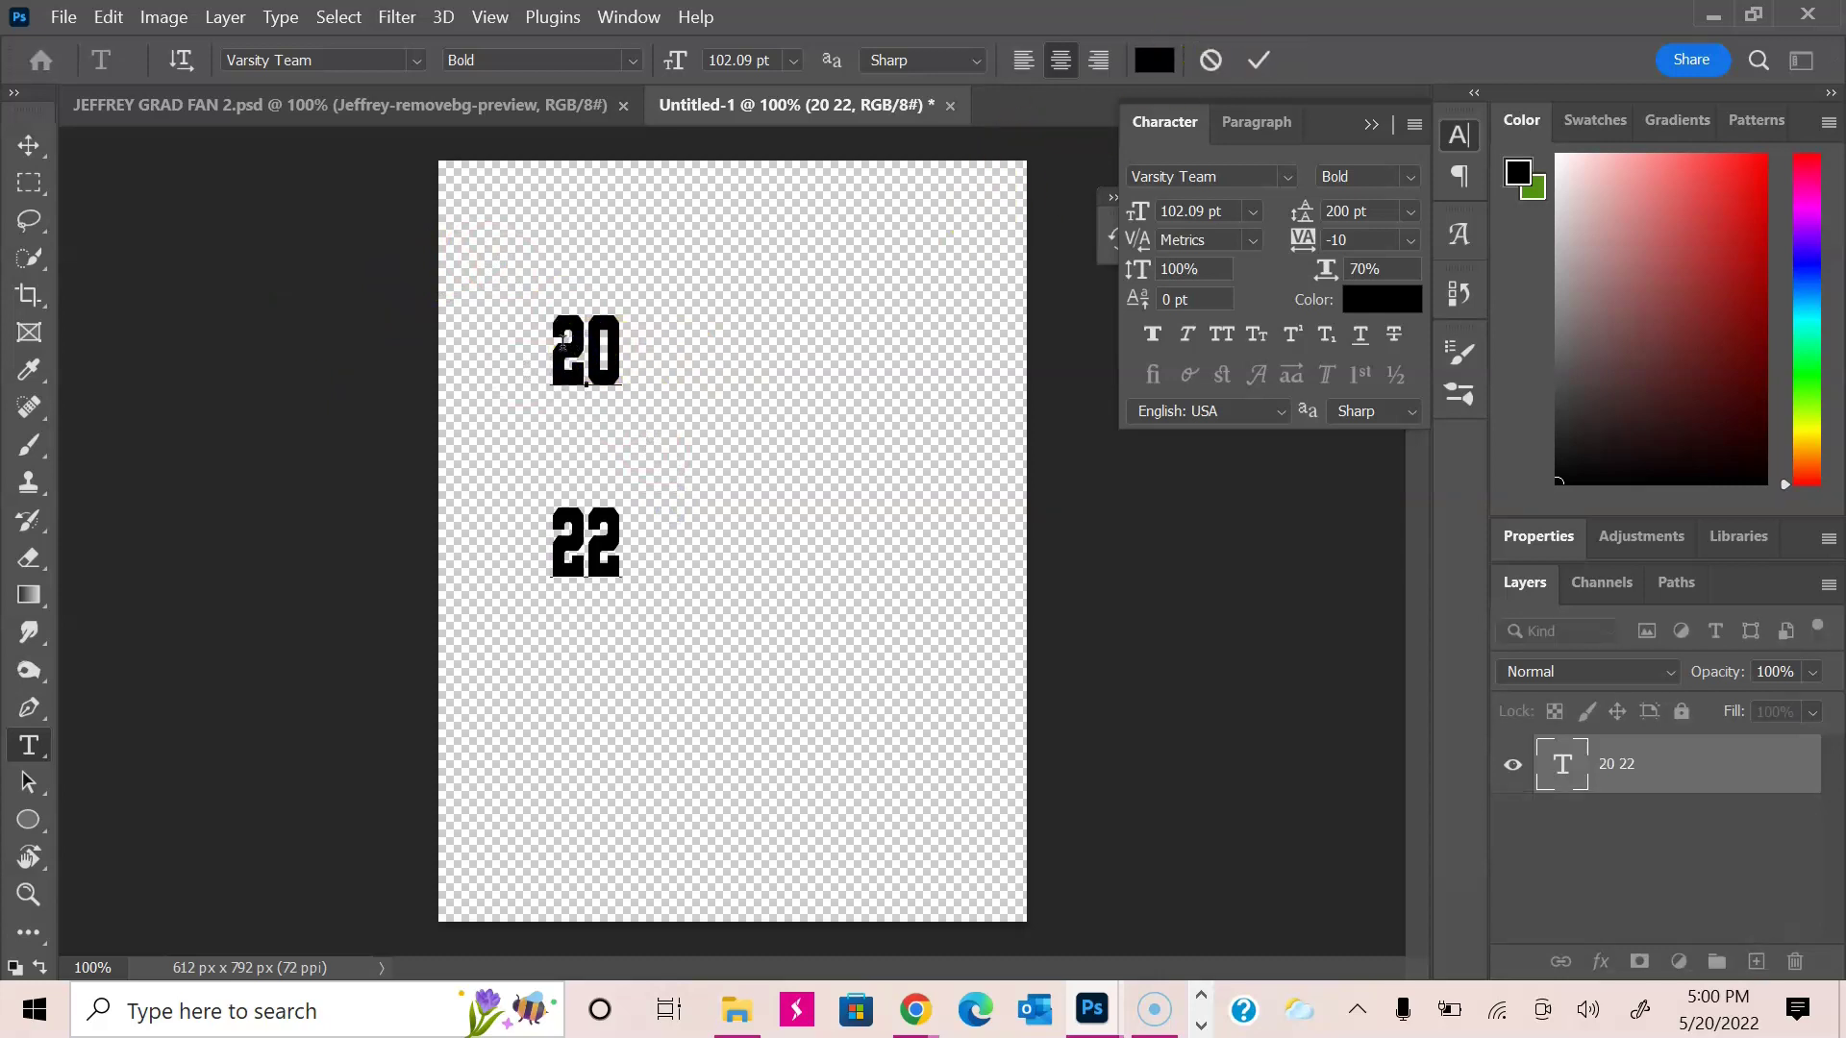
{"action": "left_click_drag", "start_coordinate": [562, 344], "coordinate": [631, 522]}
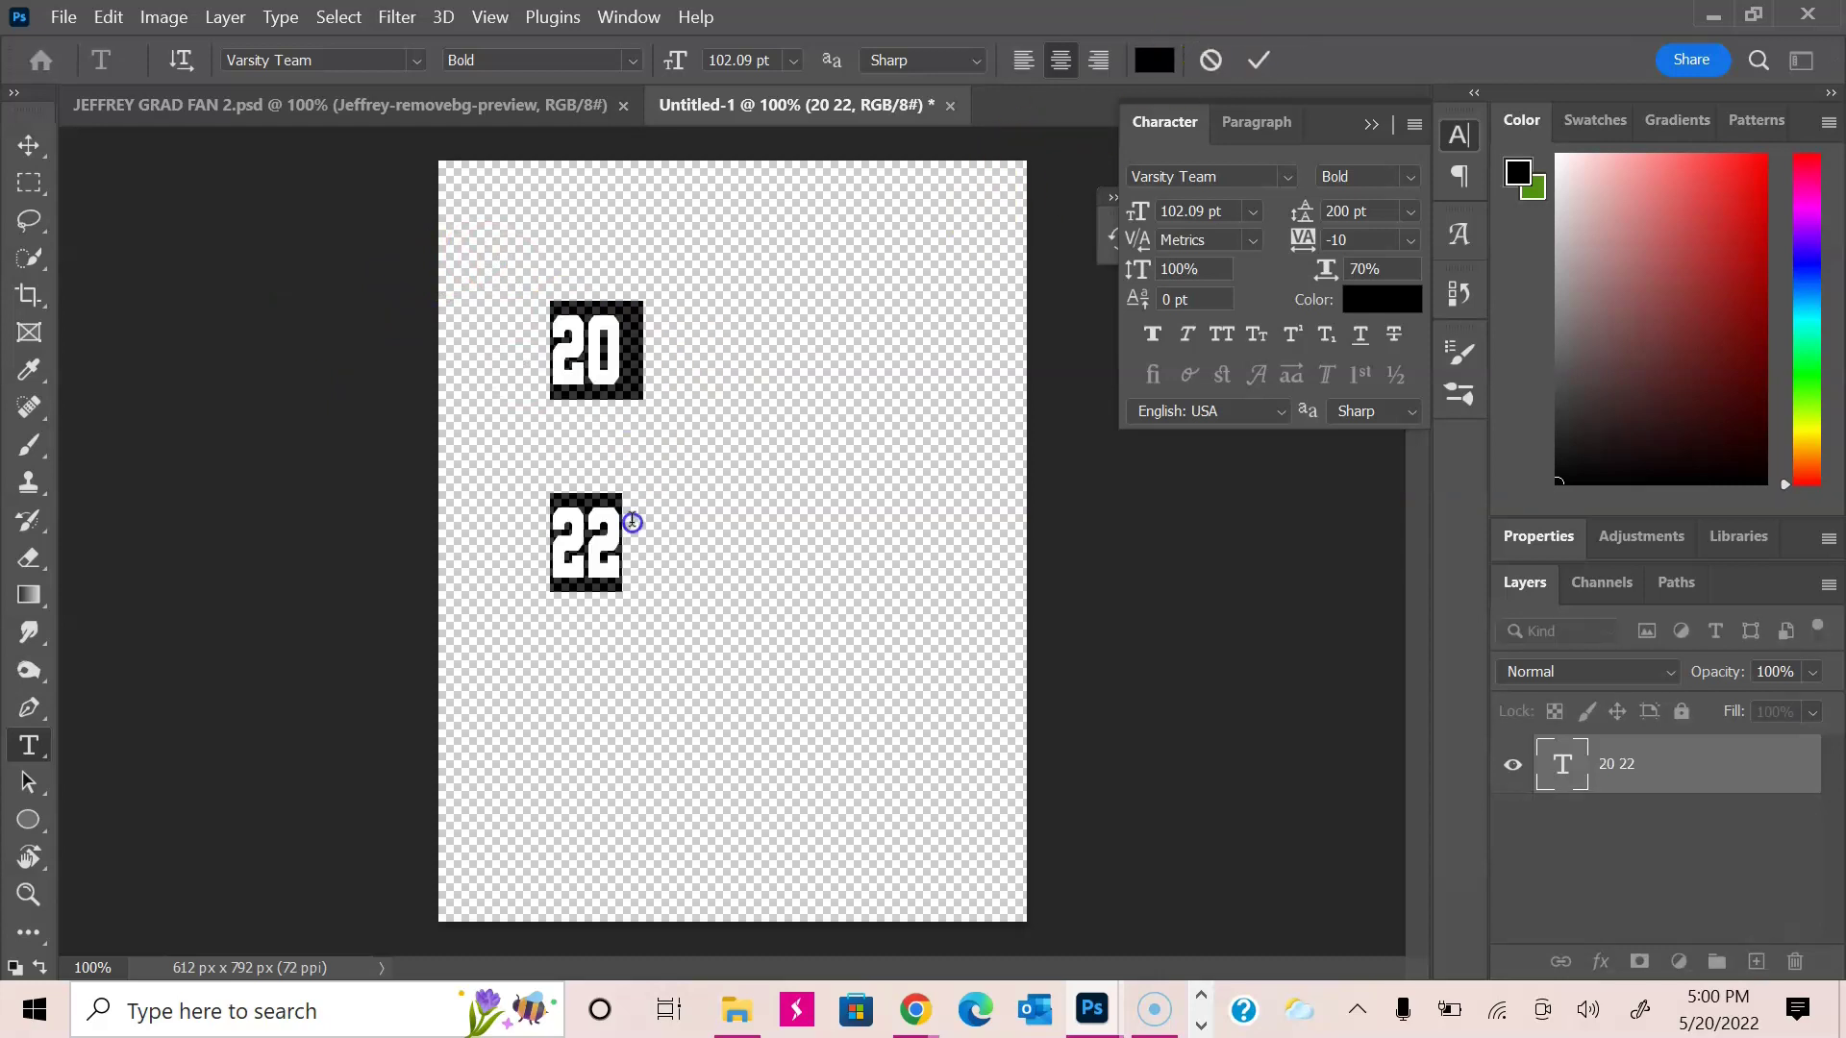
Step: Set the leading to 75 pt and commit the text edit
{"action": "left_click", "coordinate": [1409, 213]}
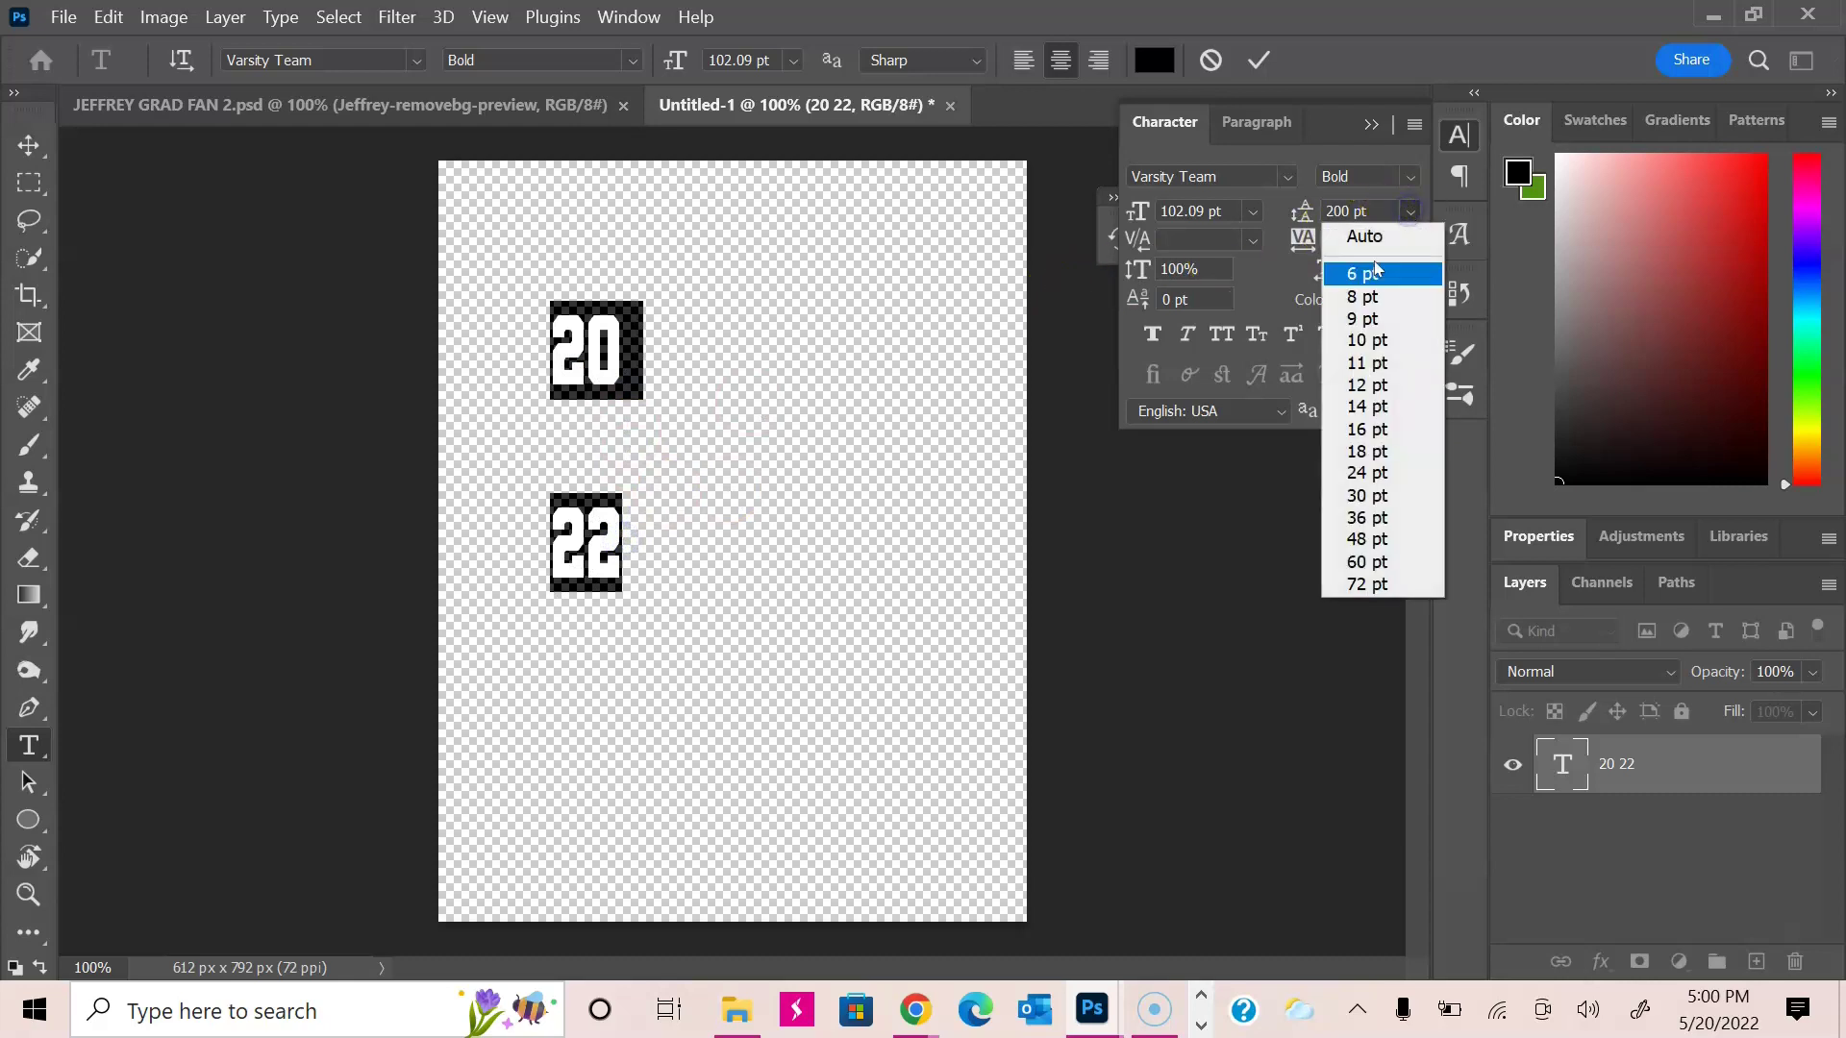
{"action": "left_click", "coordinate": [1365, 584]}
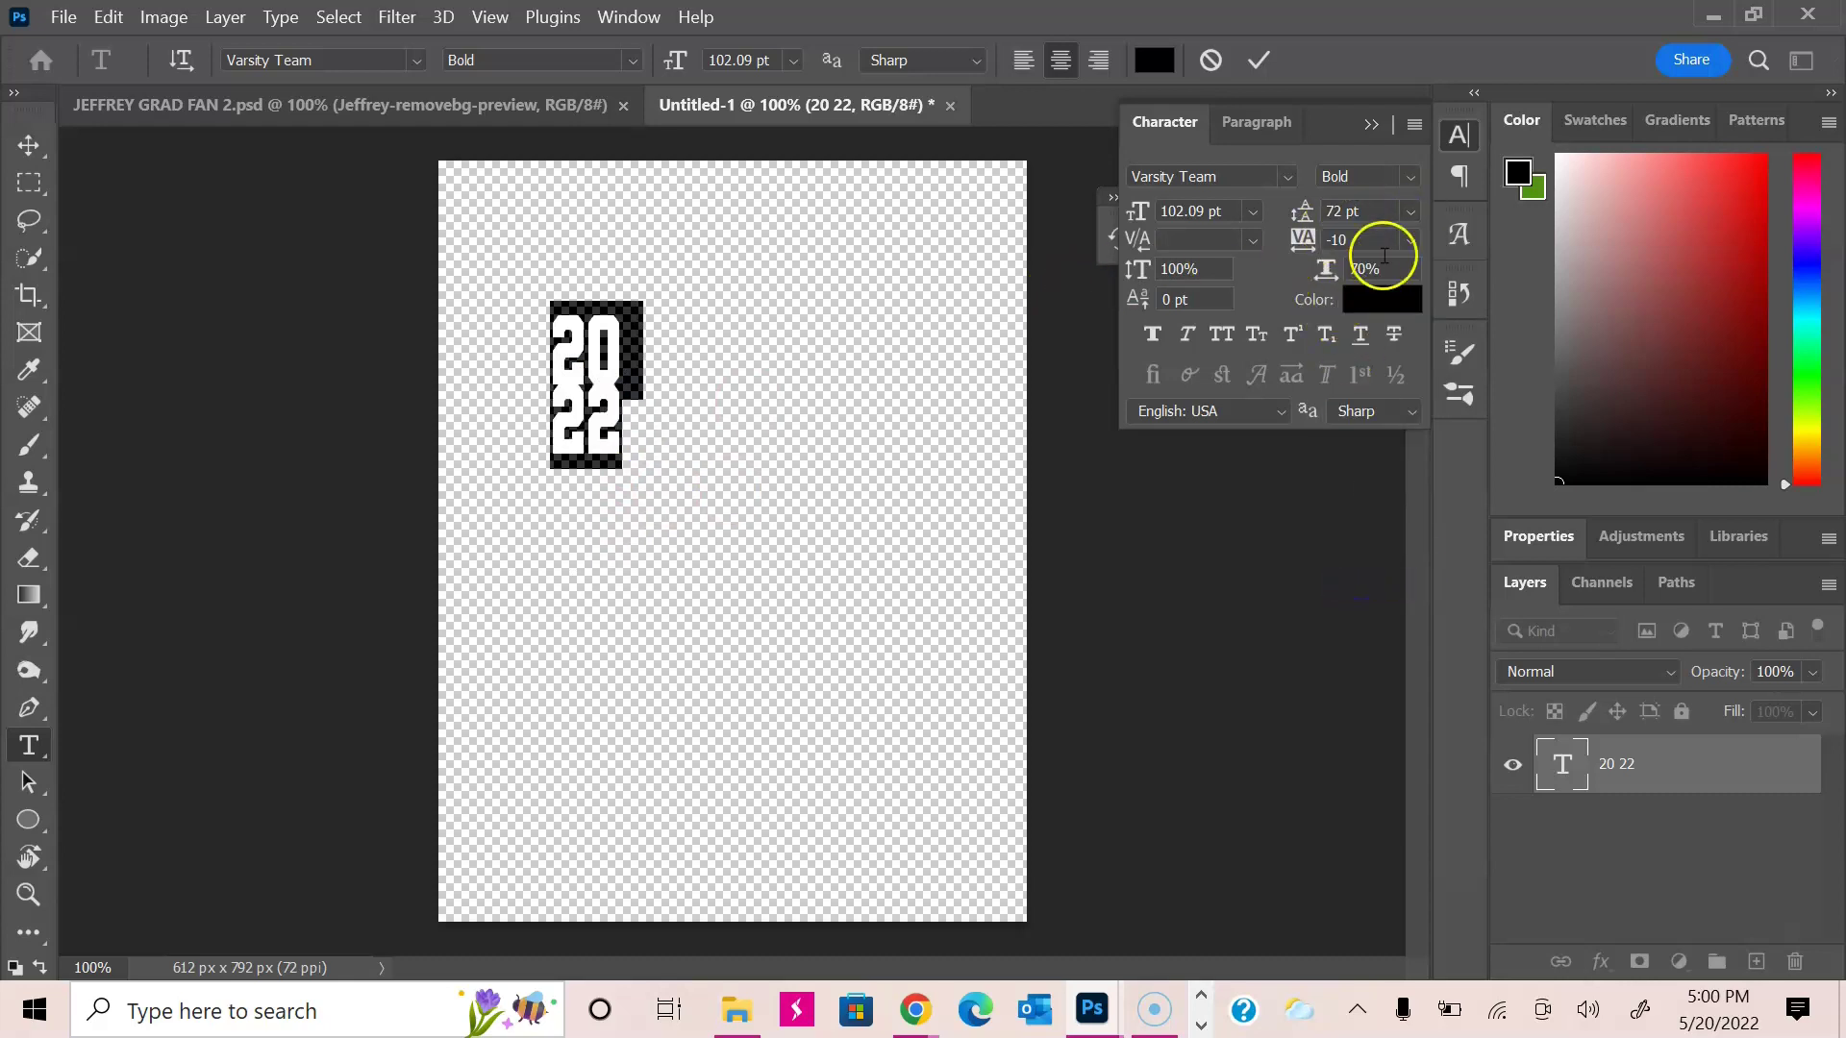
{"action": "double_click", "coordinate": [1335, 213]}
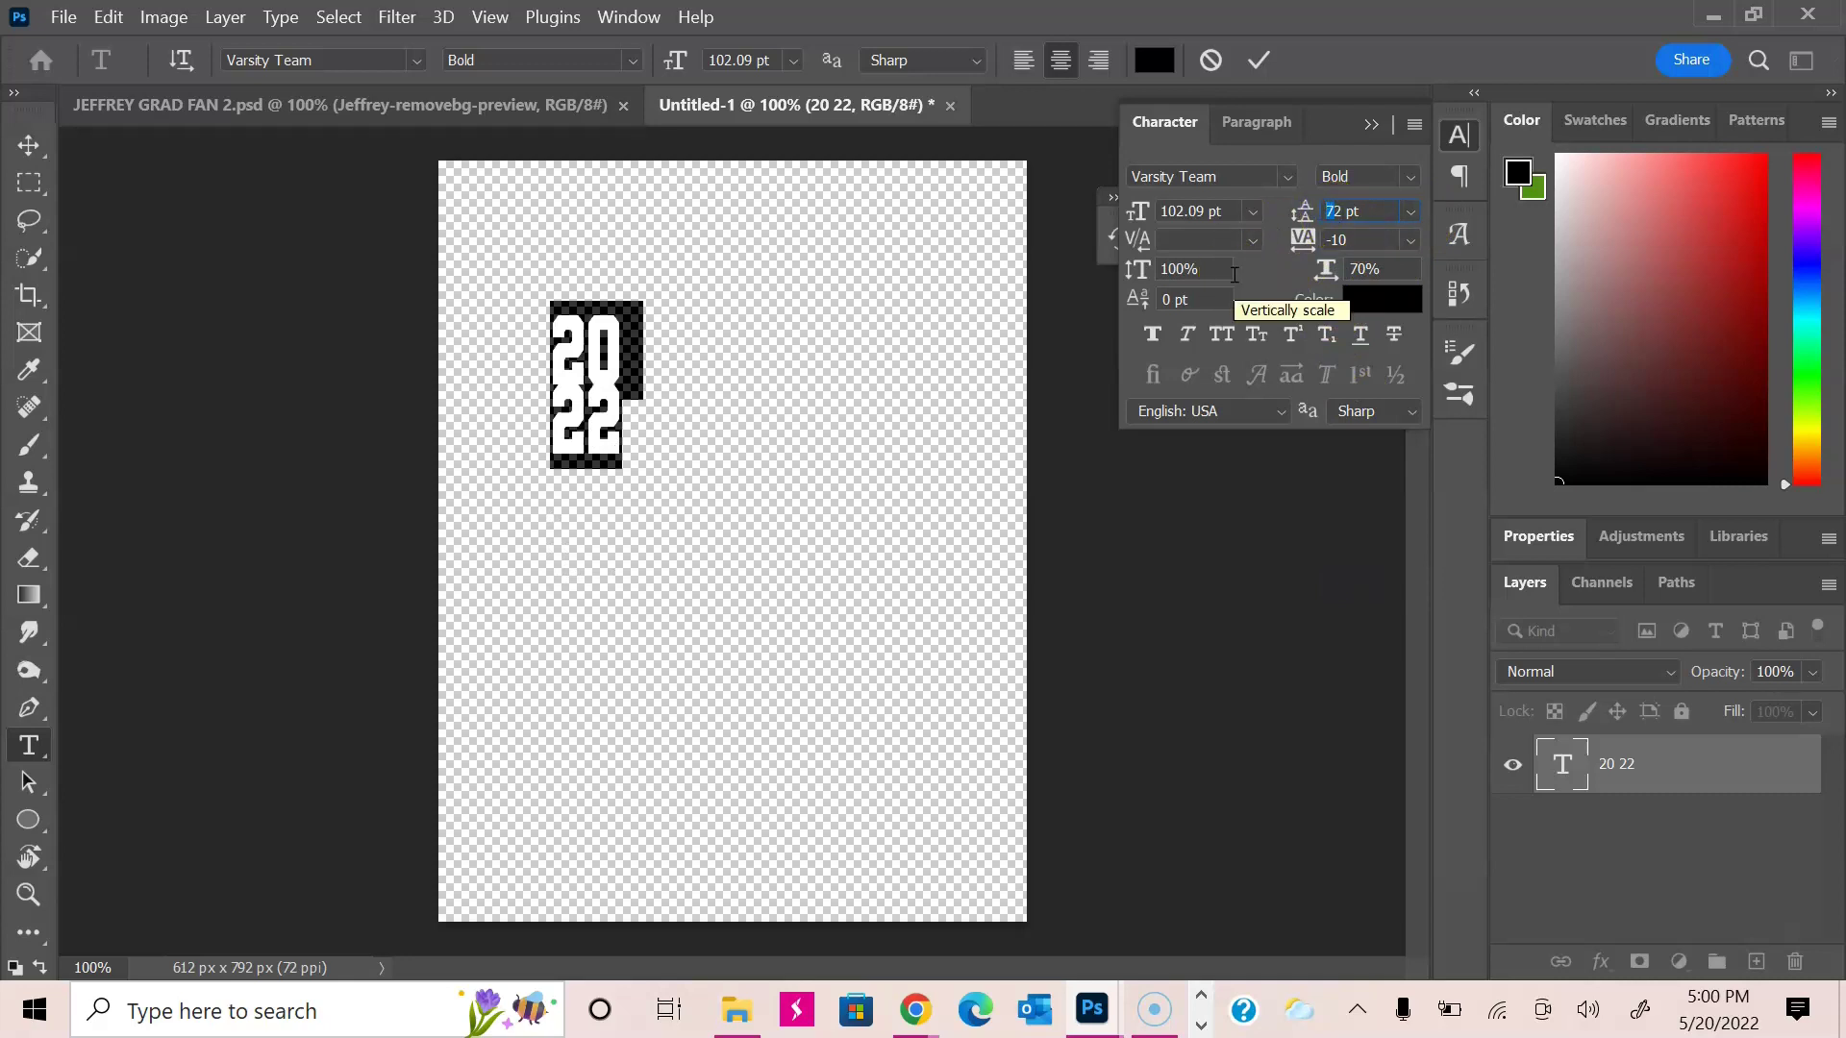
{"action": "type", "text": "102"}
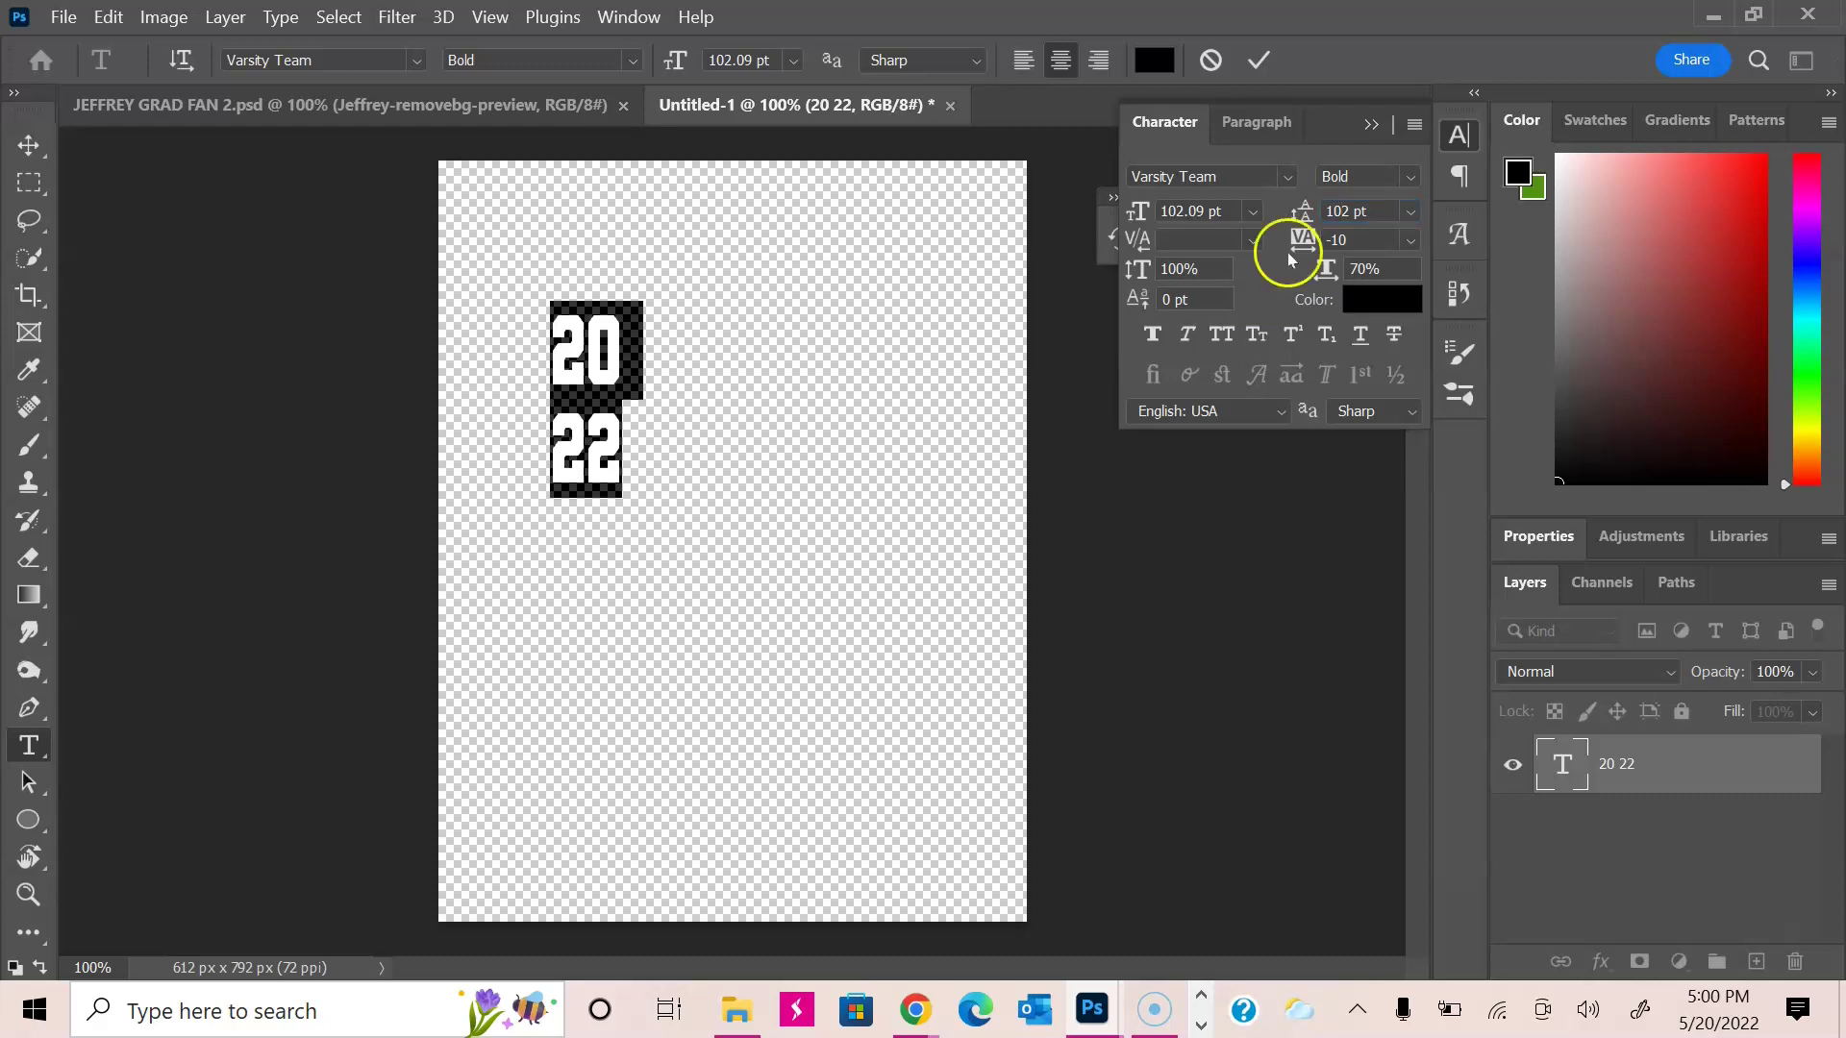
{"action": "left_click", "coordinate": [1317, 214]}
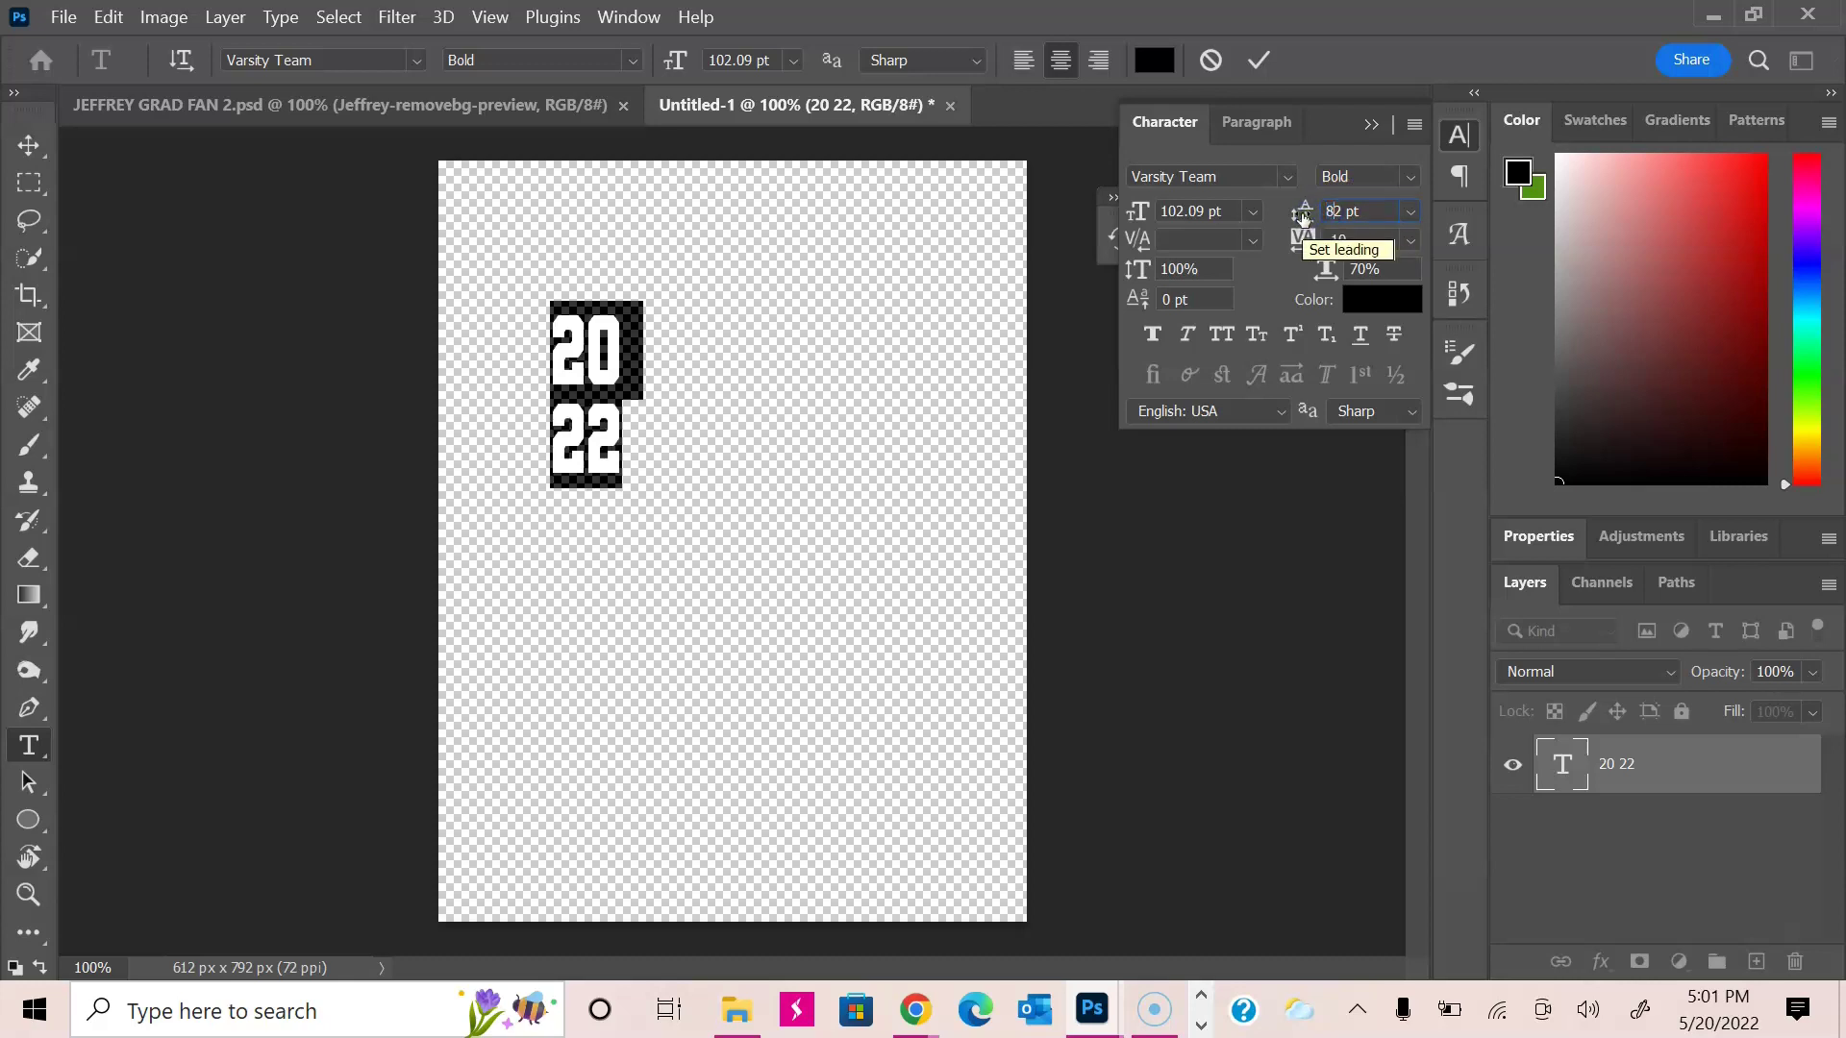
{"action": "left_click_drag", "start_coordinate": [1303, 213], "coordinate": [1334, 204]}
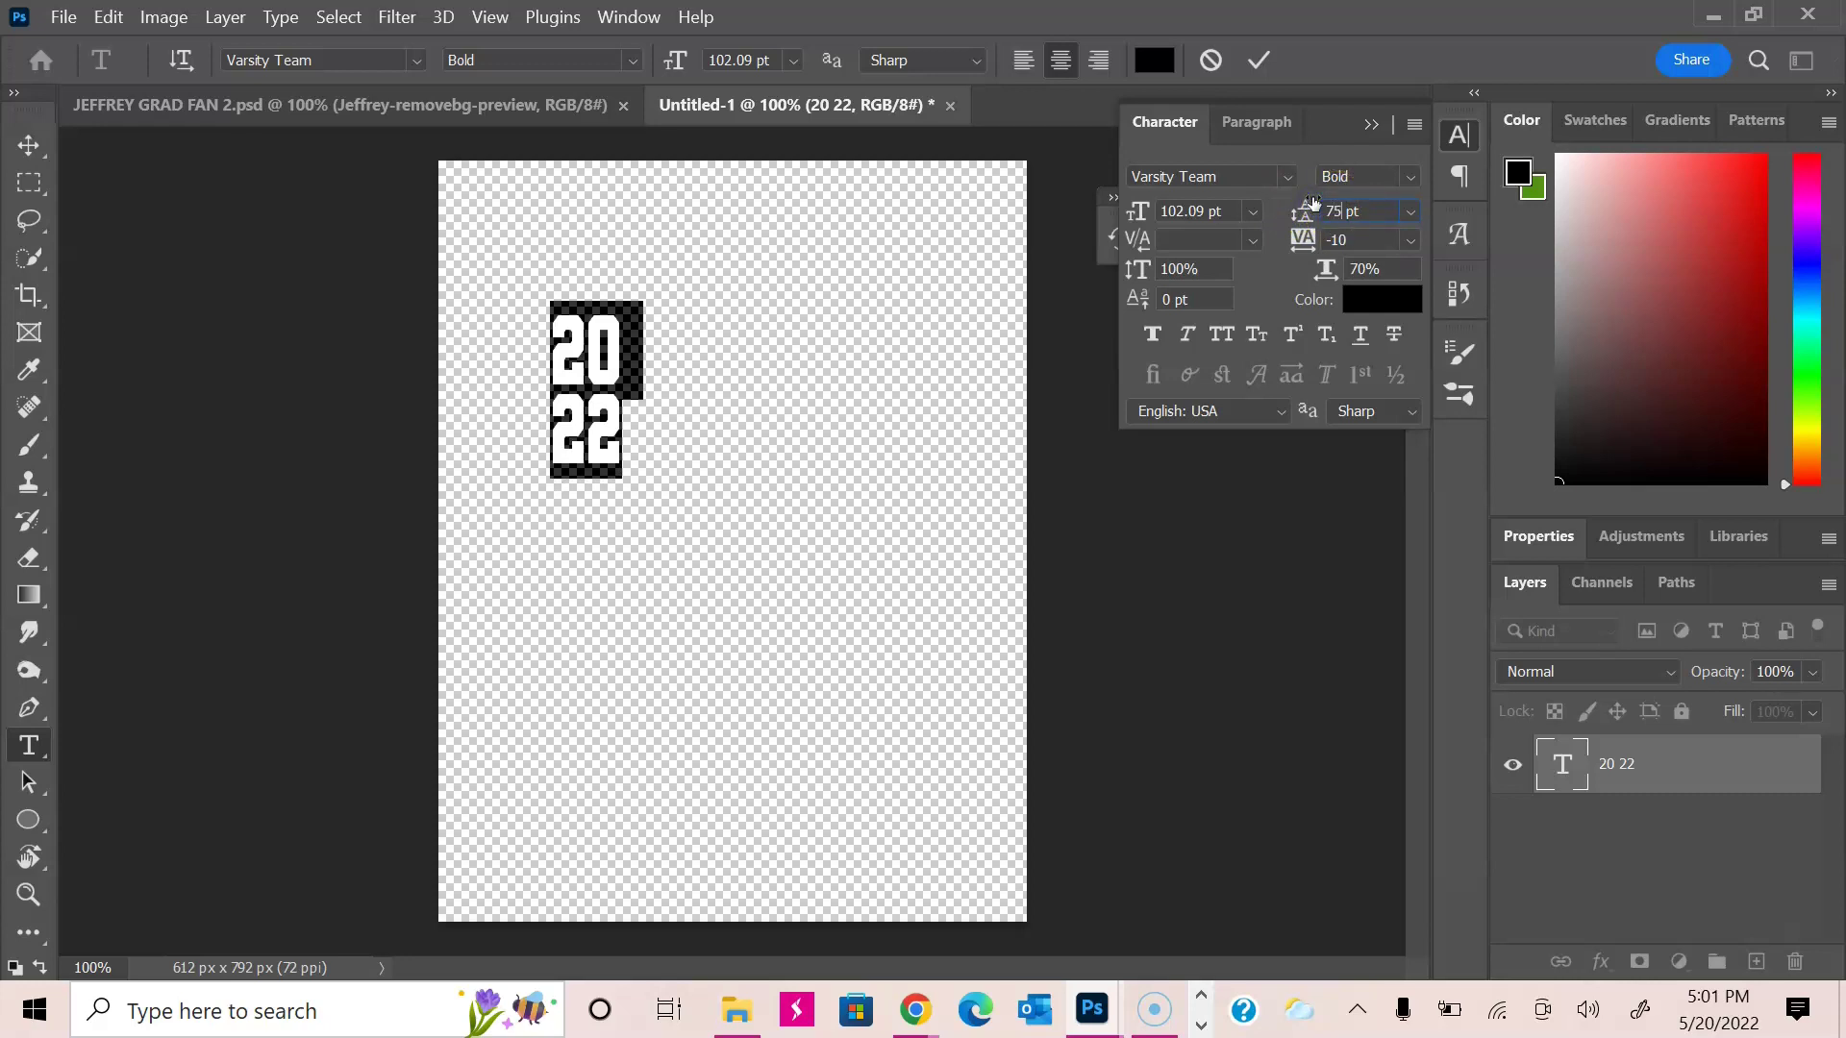
{"action": "key", "text": "Return"}
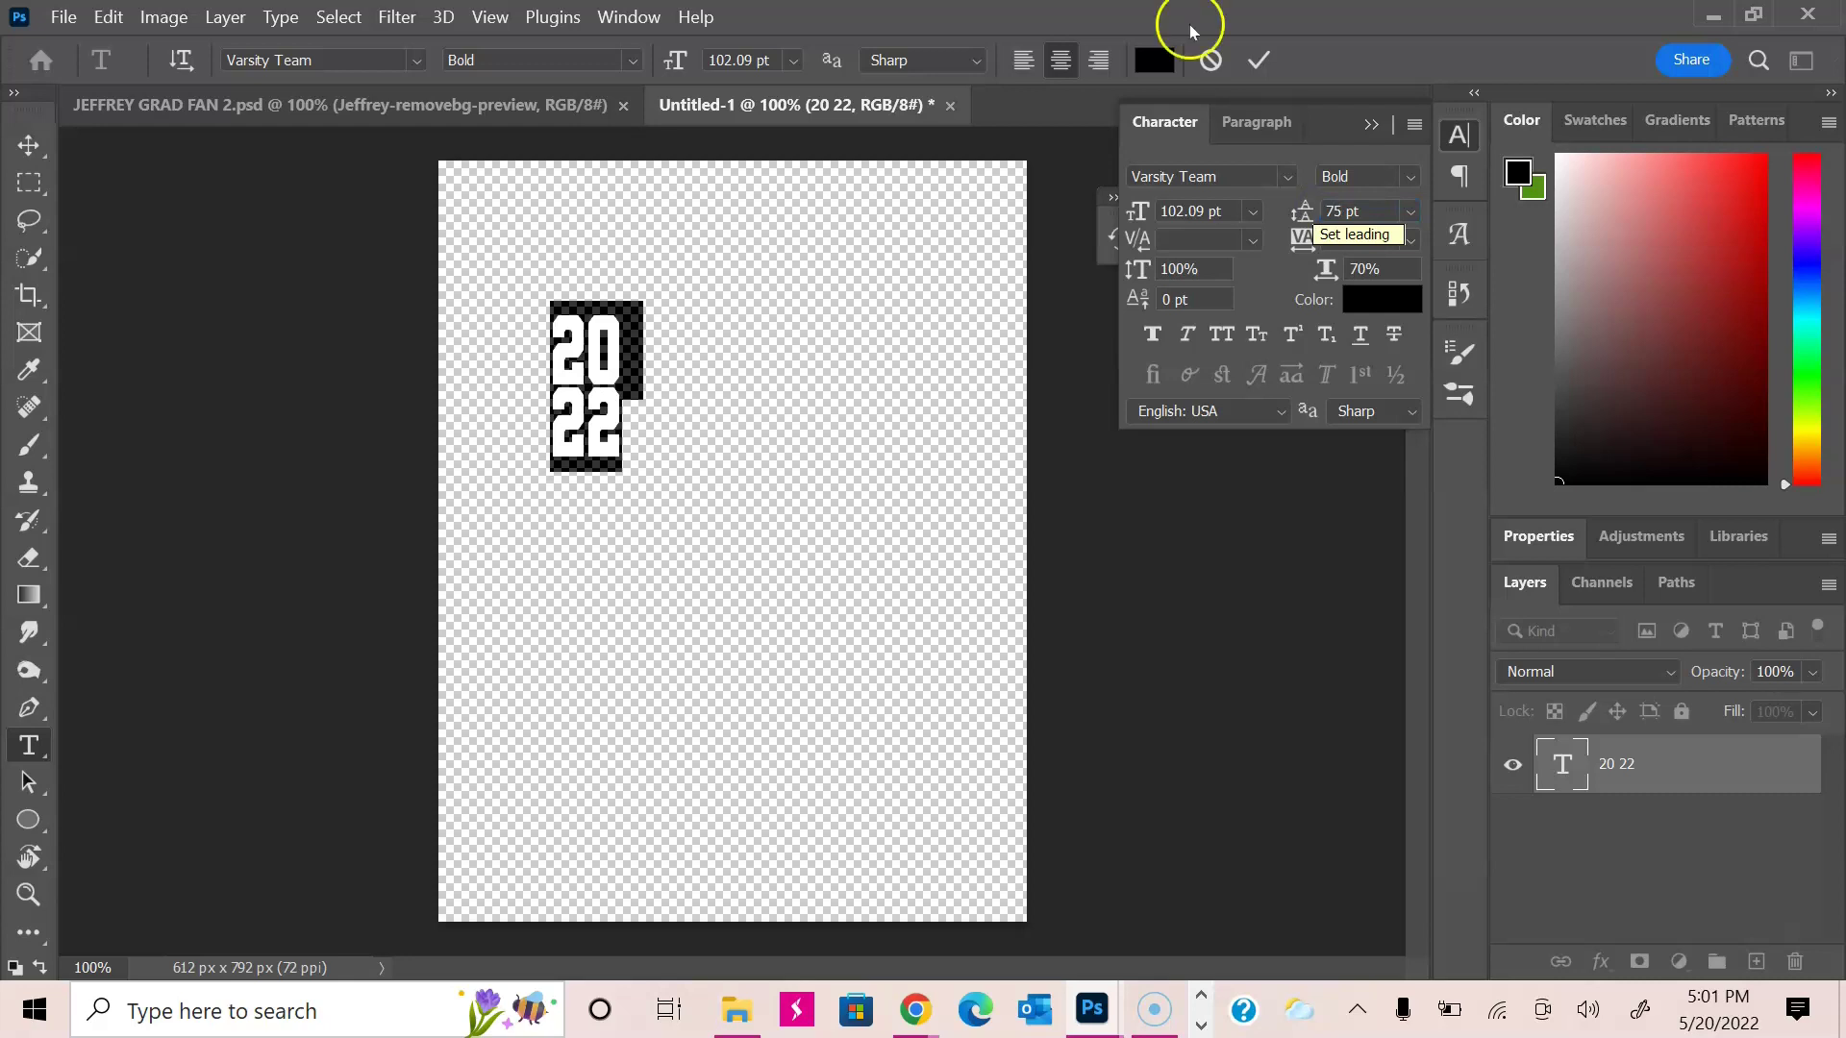
{"action": "left_click", "coordinate": [1305, 157]}
{"action": "left_click", "coordinate": [1256, 60]}
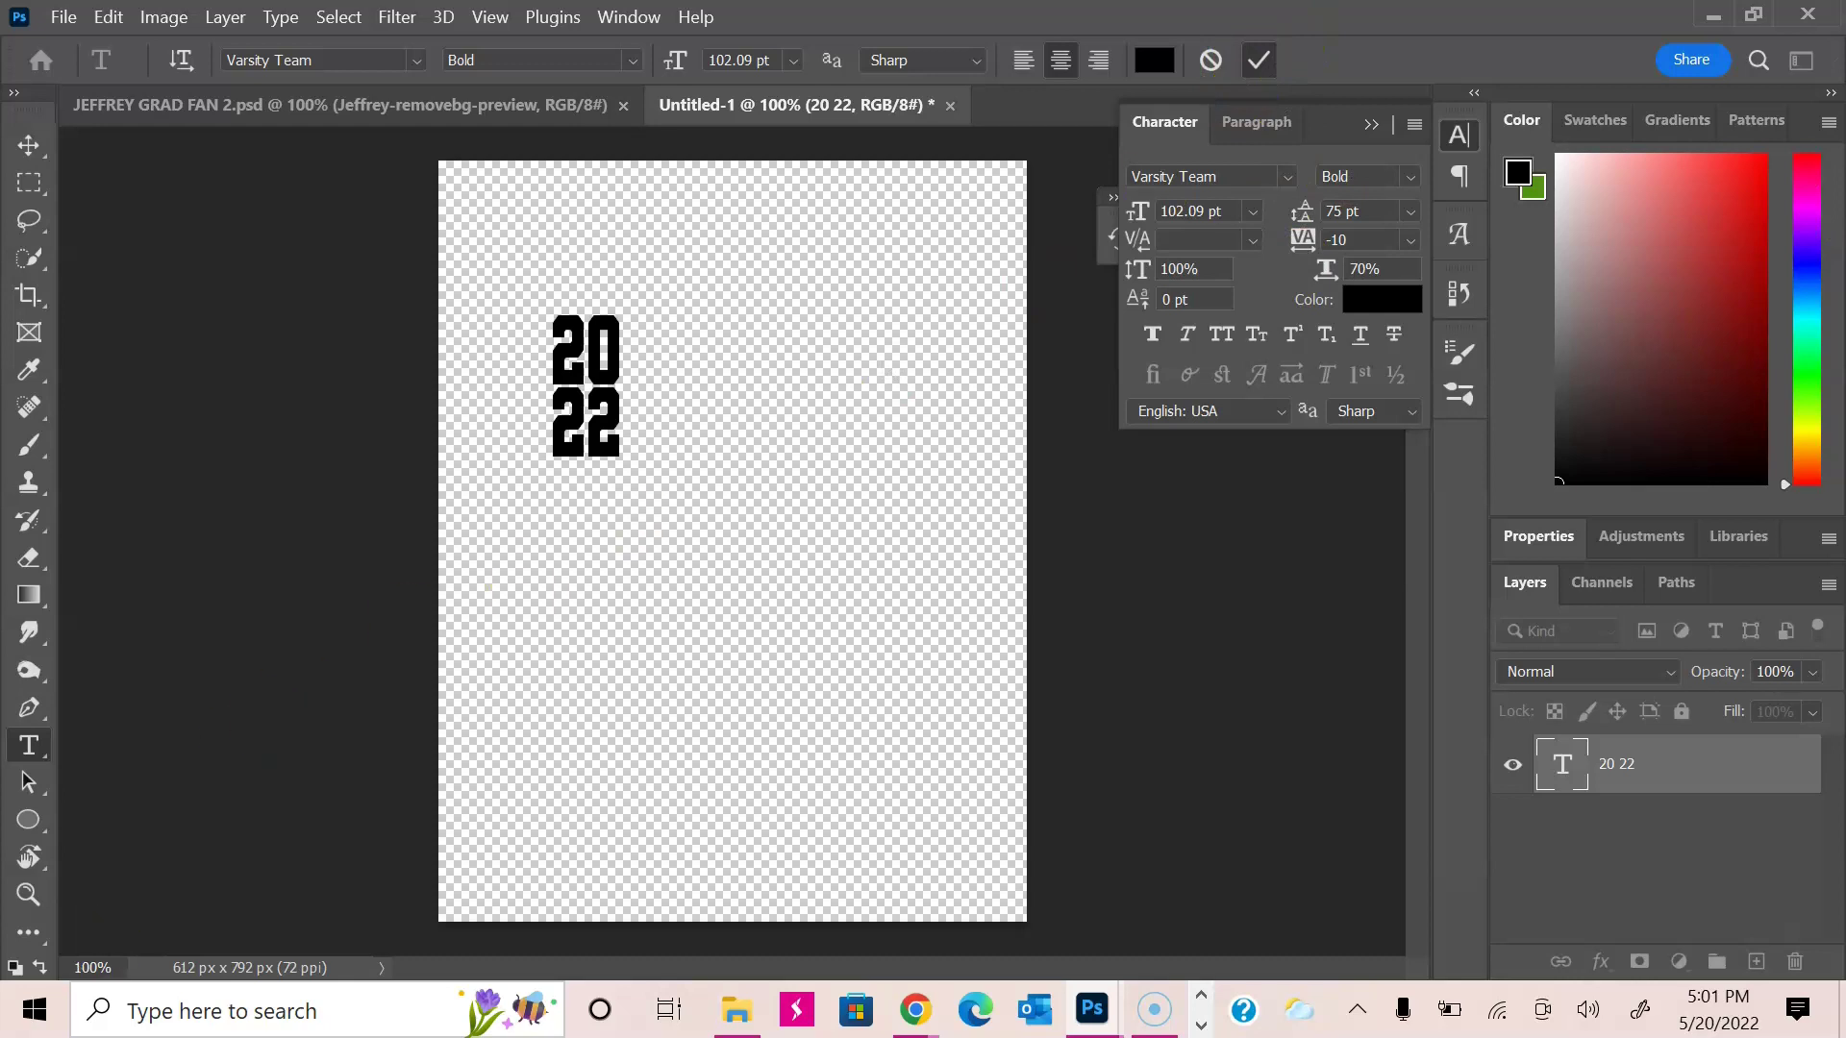
Step: Free-transform the 20 22 text to about 565 × 742 px so it nearly fills the canvas
{"action": "key", "text": "ctrl+t"}
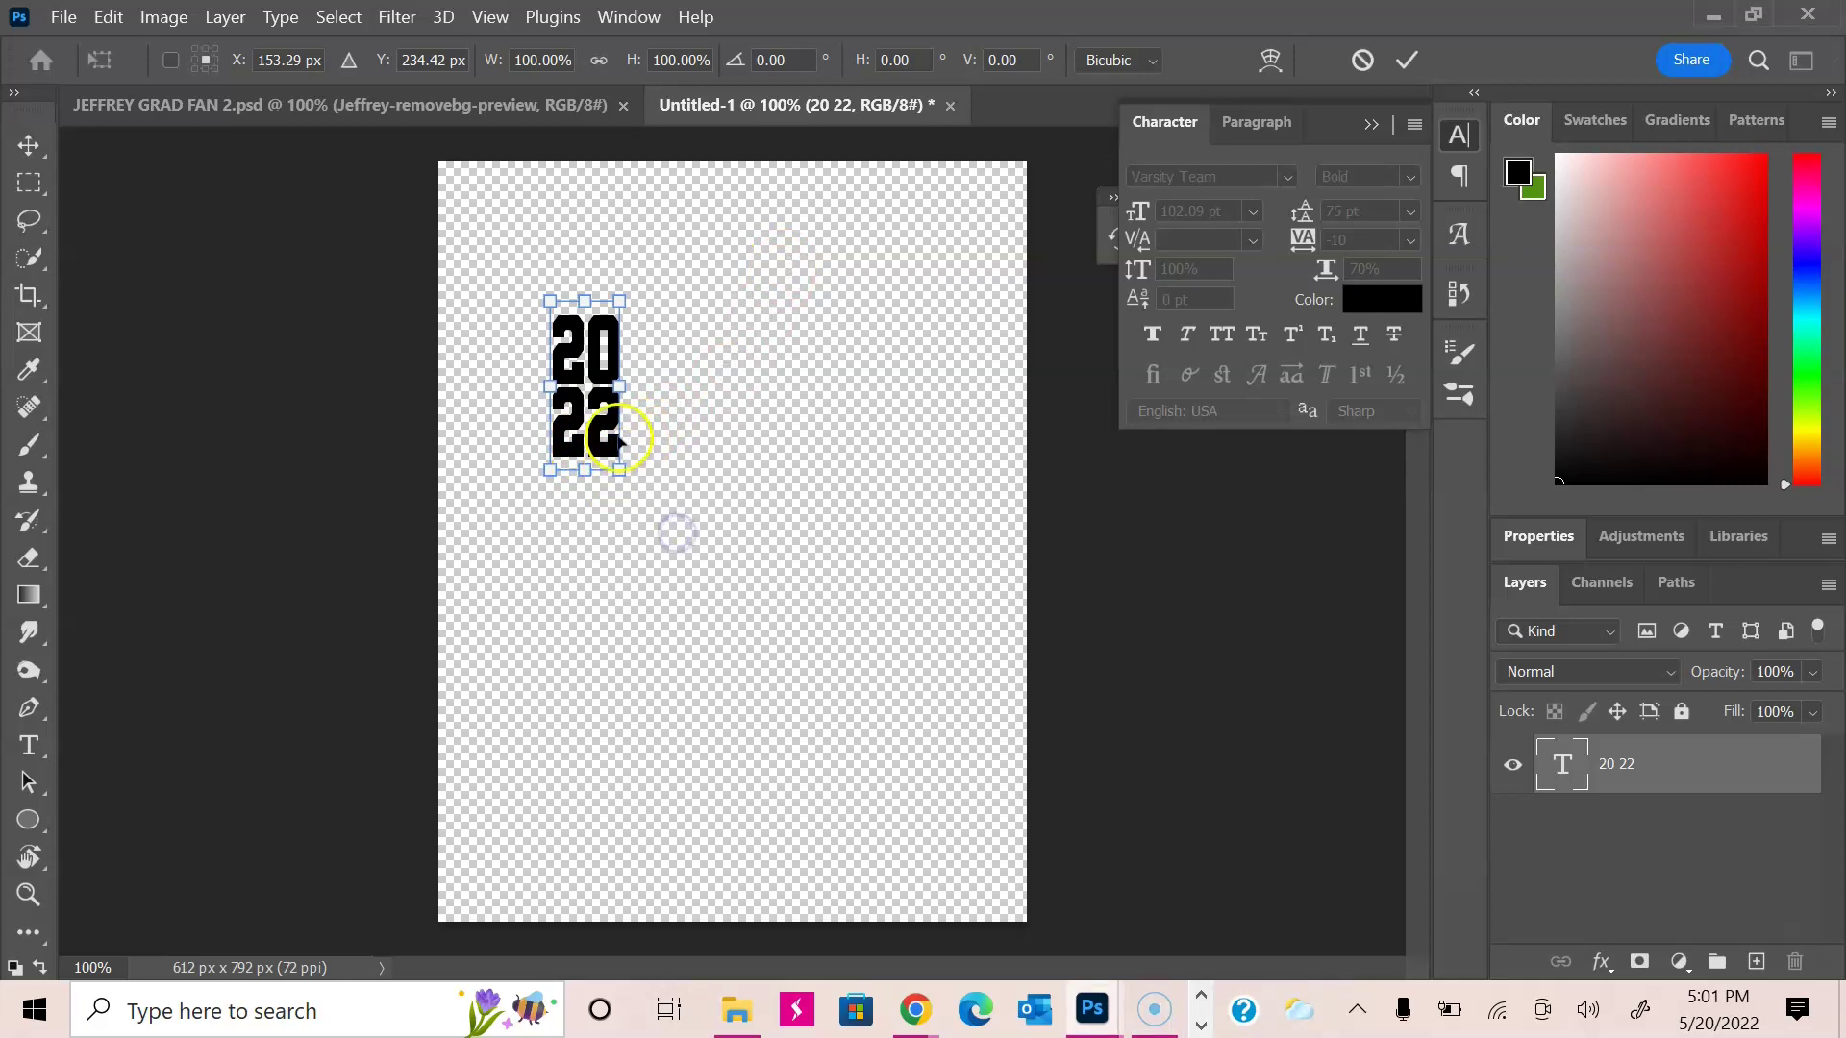
{"action": "left_click_drag", "start_coordinate": [620, 470], "coordinate": [921, 879]}
{"action": "left_click_drag", "start_coordinate": [548, 300], "coordinate": [441, 165]}
{"action": "left_click_drag", "start_coordinate": [917, 865], "coordinate": [953, 909]}
{"action": "left_click_drag", "start_coordinate": [853, 753], "coordinate": [902, 836]}
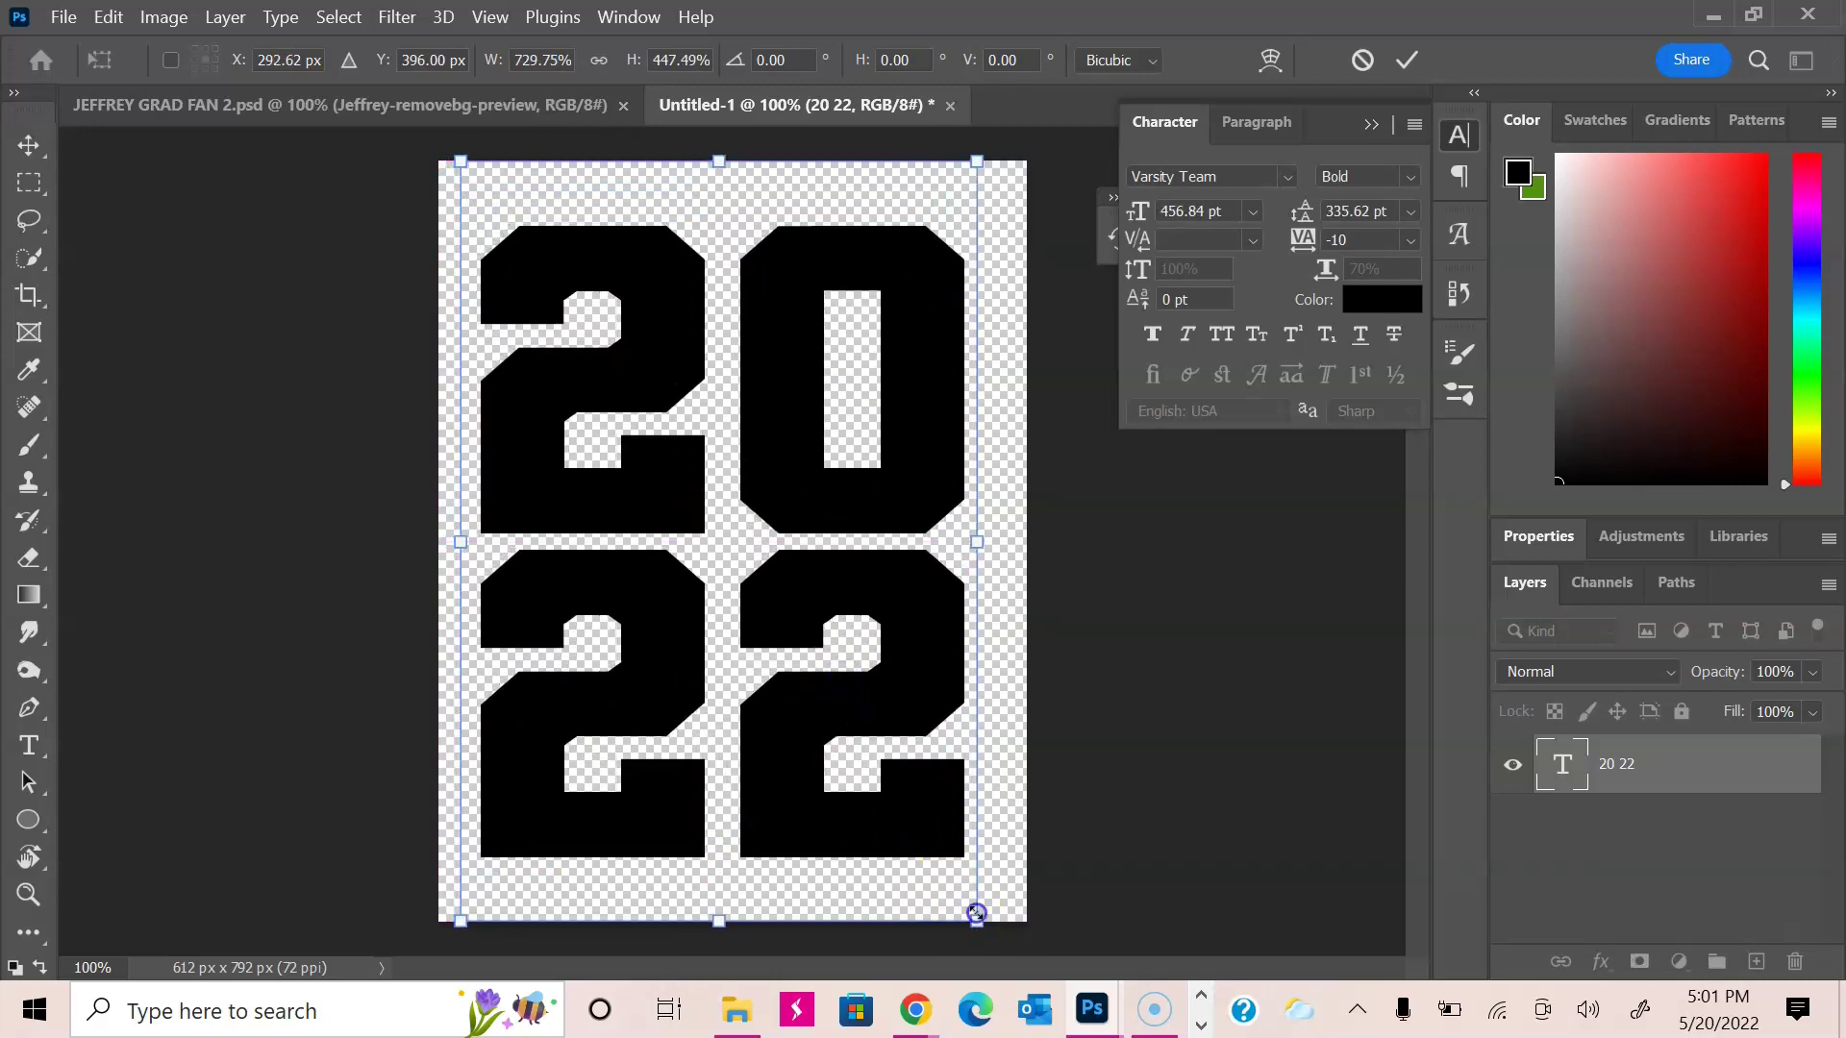
{"action": "mouse_move", "coordinate": [976, 912]}
{"action": "left_mouse_down"}
{"action": "mouse_move", "coordinate": [766, 852]}
{"action": "mouse_move", "coordinate": [1006, 866]}
{"action": "mouse_move", "coordinate": [919, 874]}
{"action": "mouse_move", "coordinate": [965, 907]}
{"action": "left_mouse_up"}
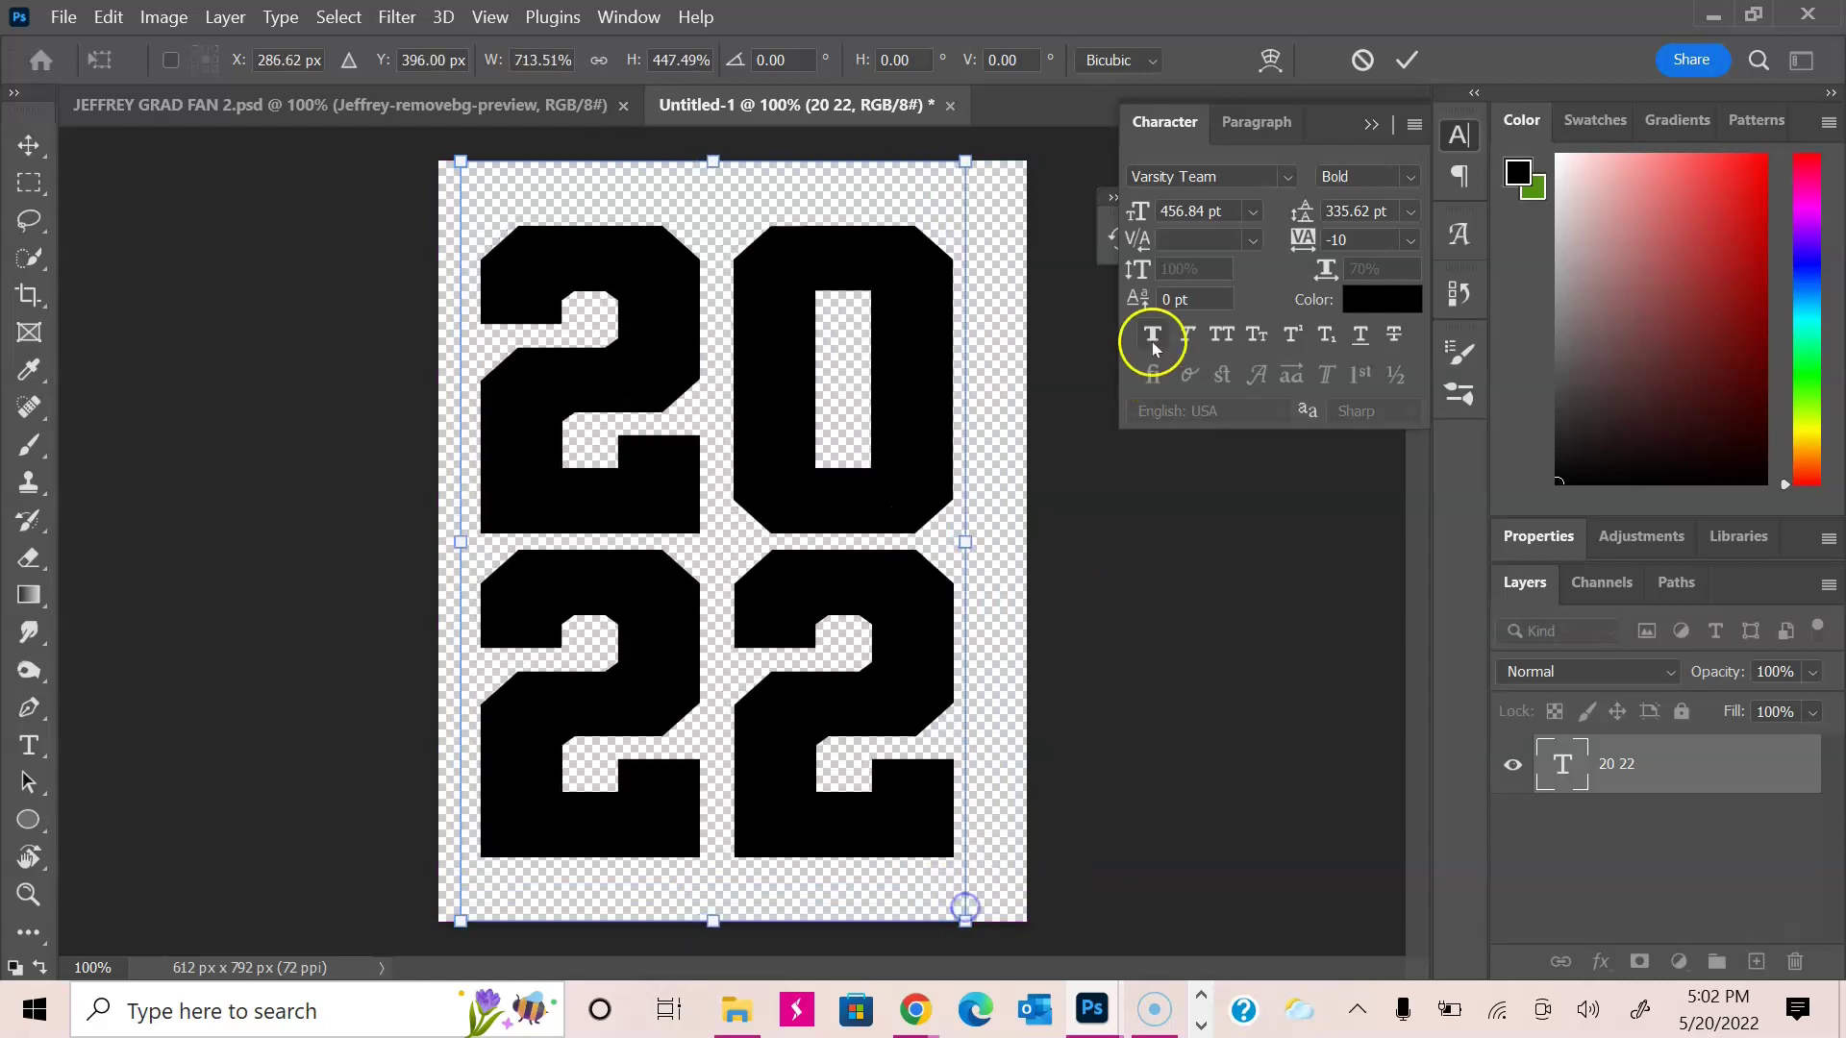
Step: Commit the resize, then keep Horizontal Scale at 70% after trying 60% and 50%
{"action": "left_click_drag", "start_coordinate": [965, 920], "coordinate": [930, 888]}
{"action": "left_click", "coordinate": [1406, 59]}
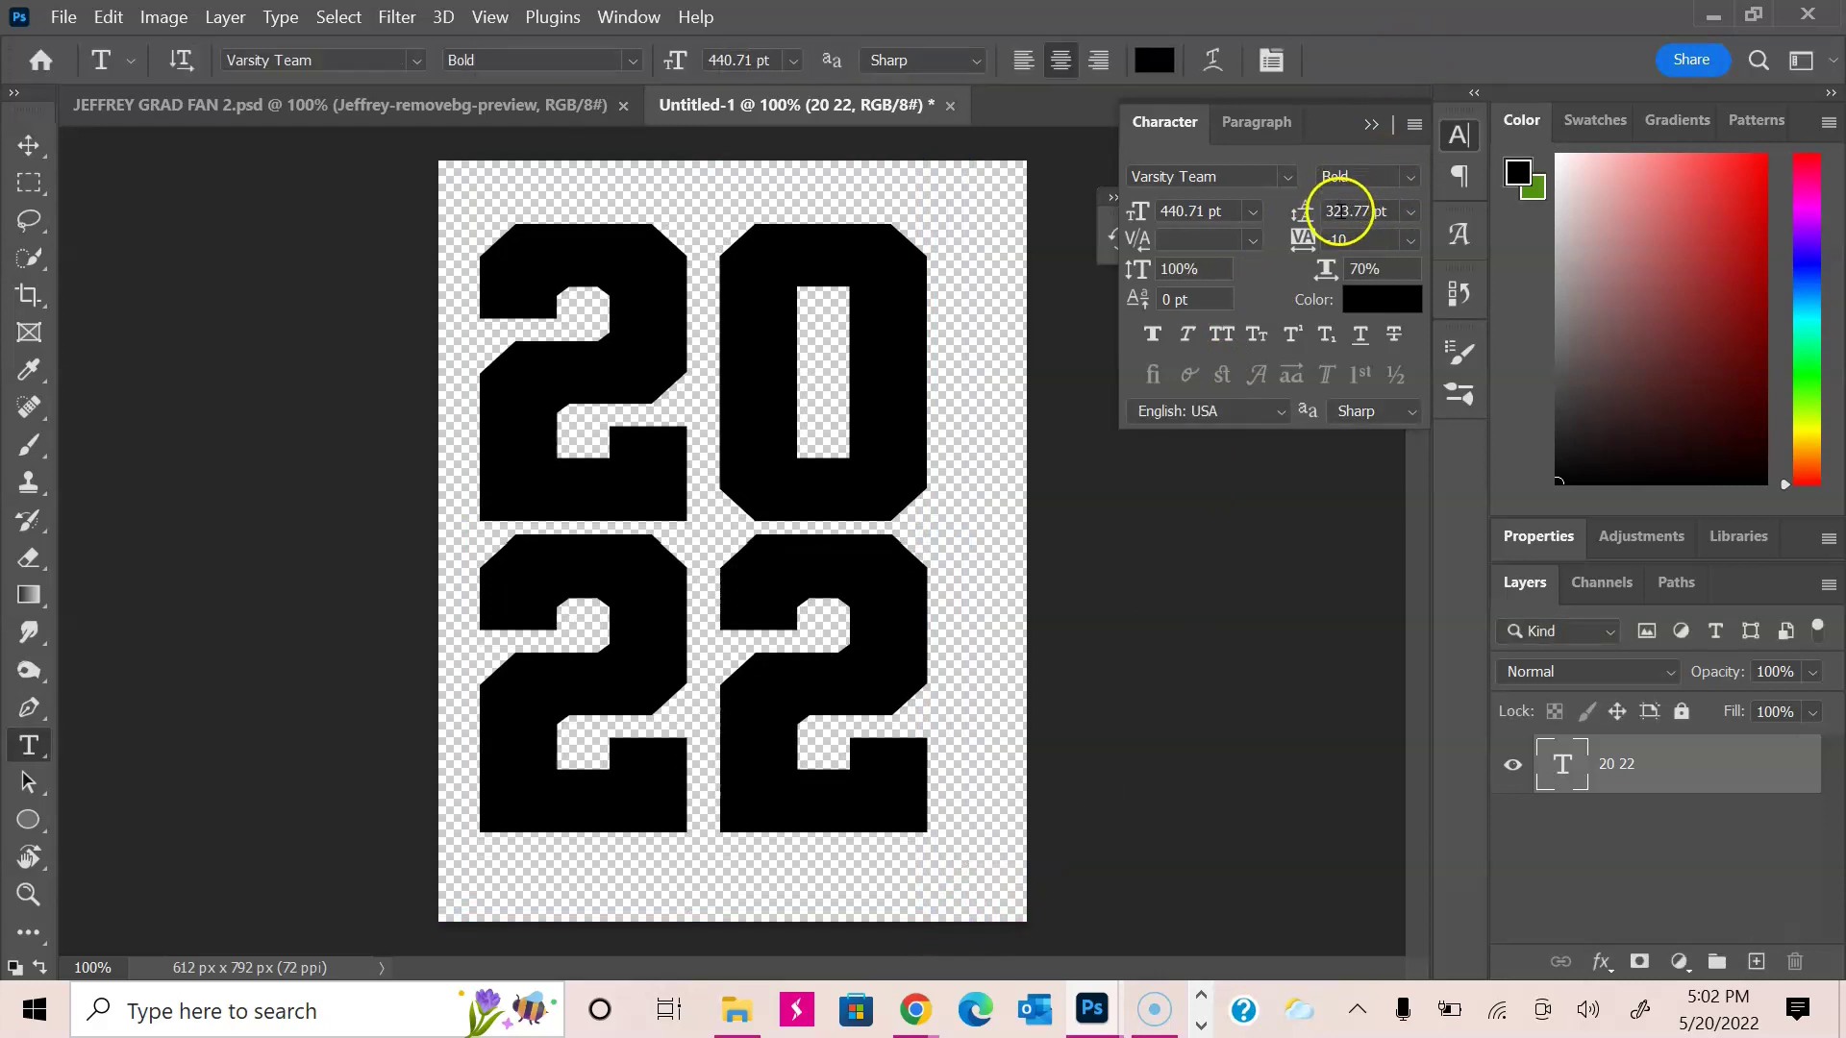
{"action": "left_click", "coordinate": [1339, 212]}
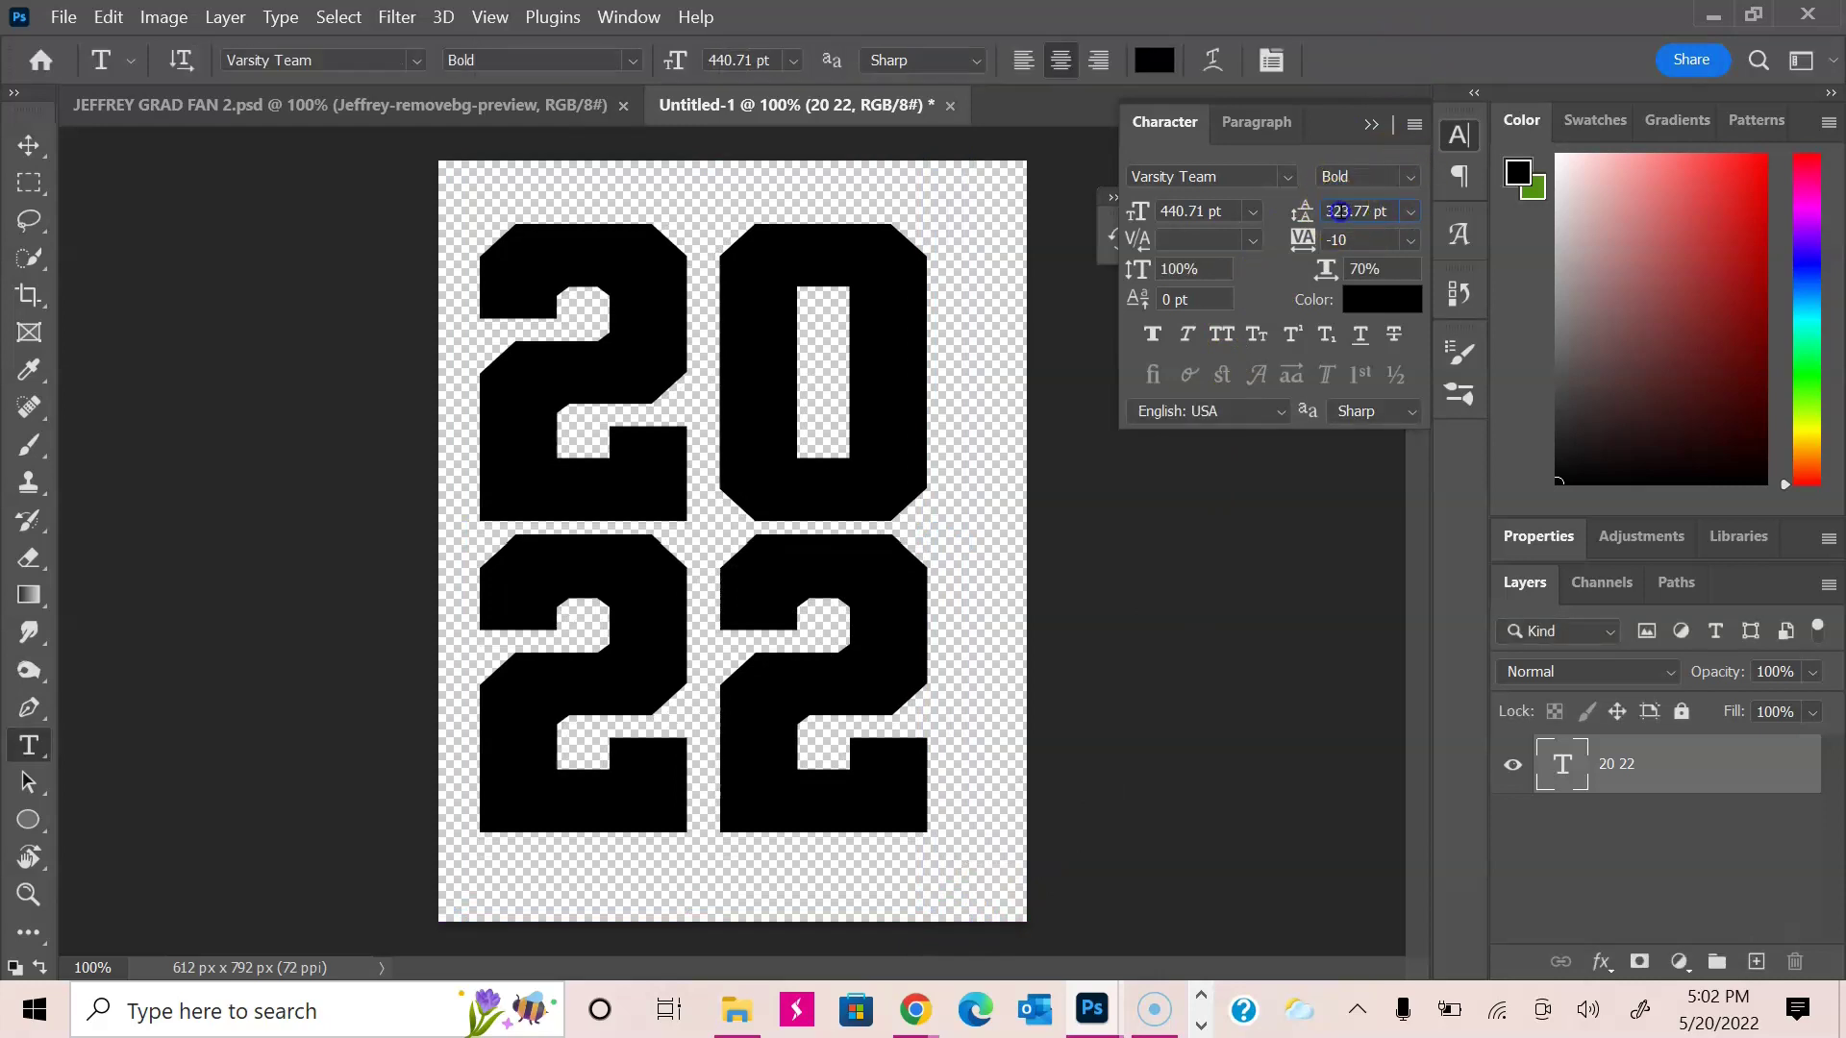
{"action": "left_click", "coordinate": [1331, 276]}
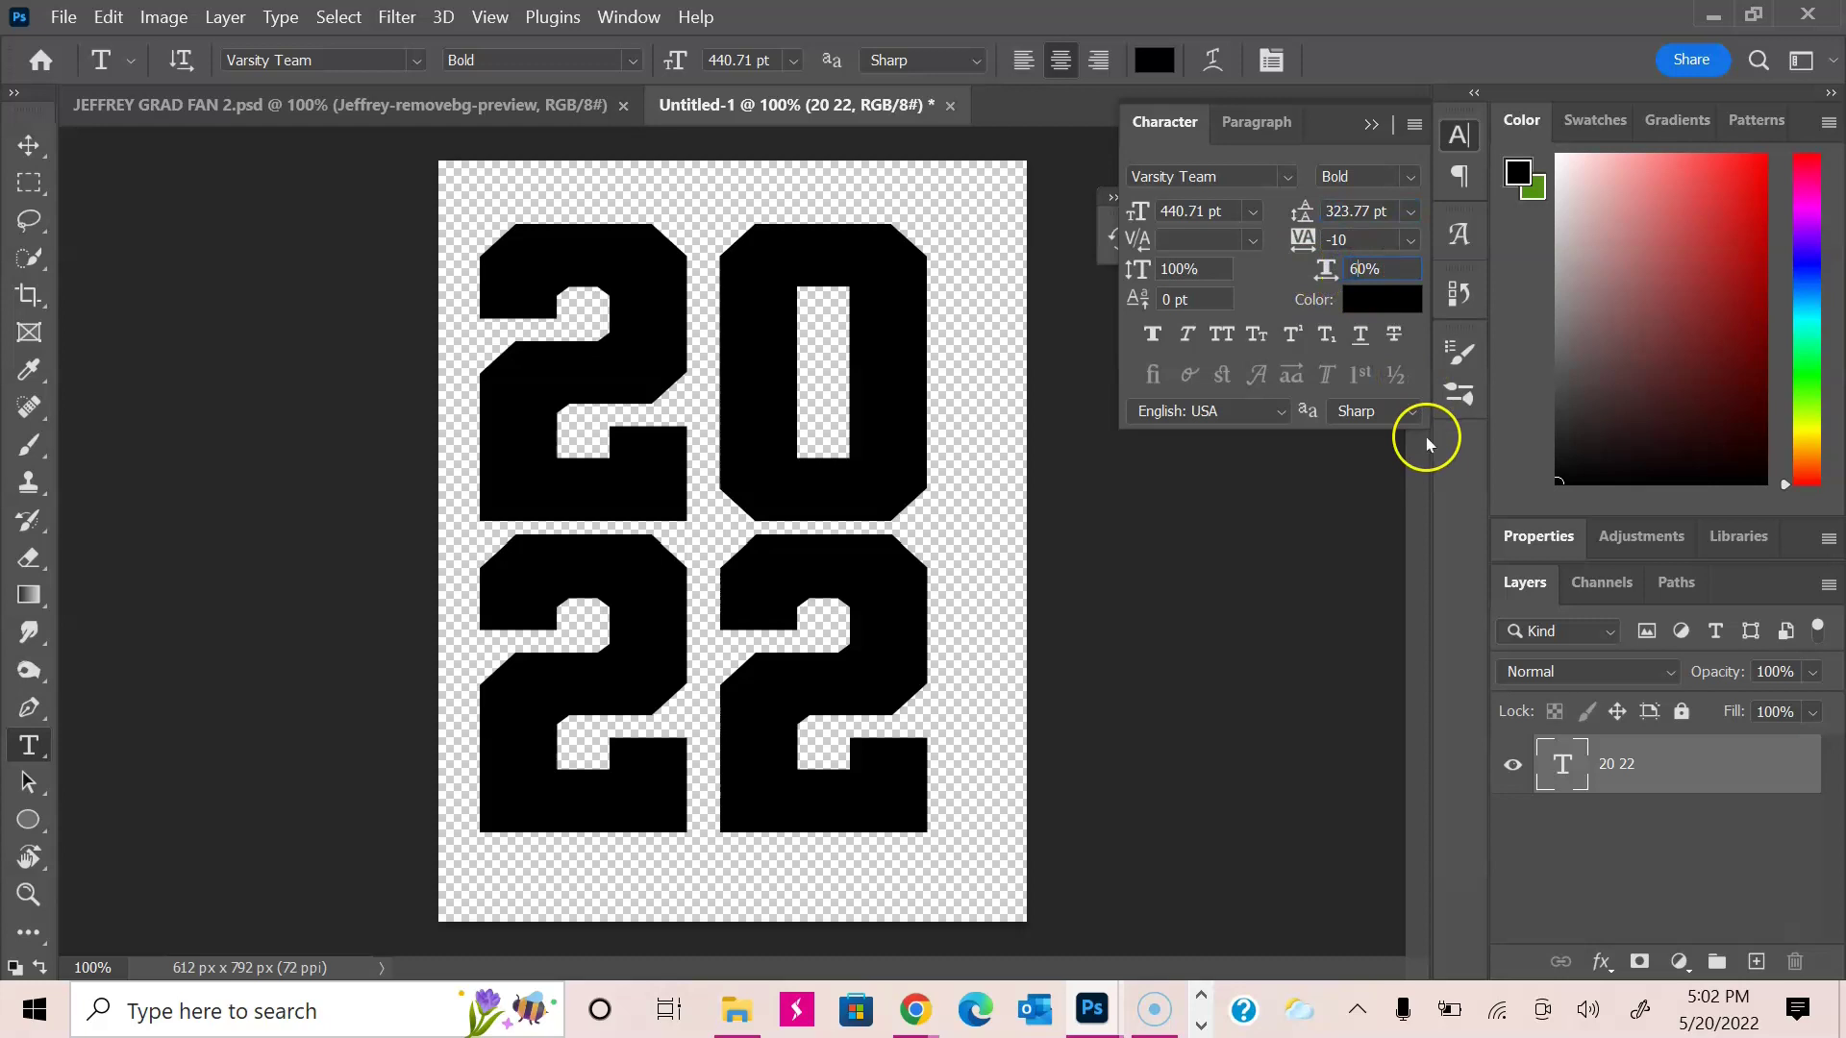
{"action": "key", "text": "Return"}
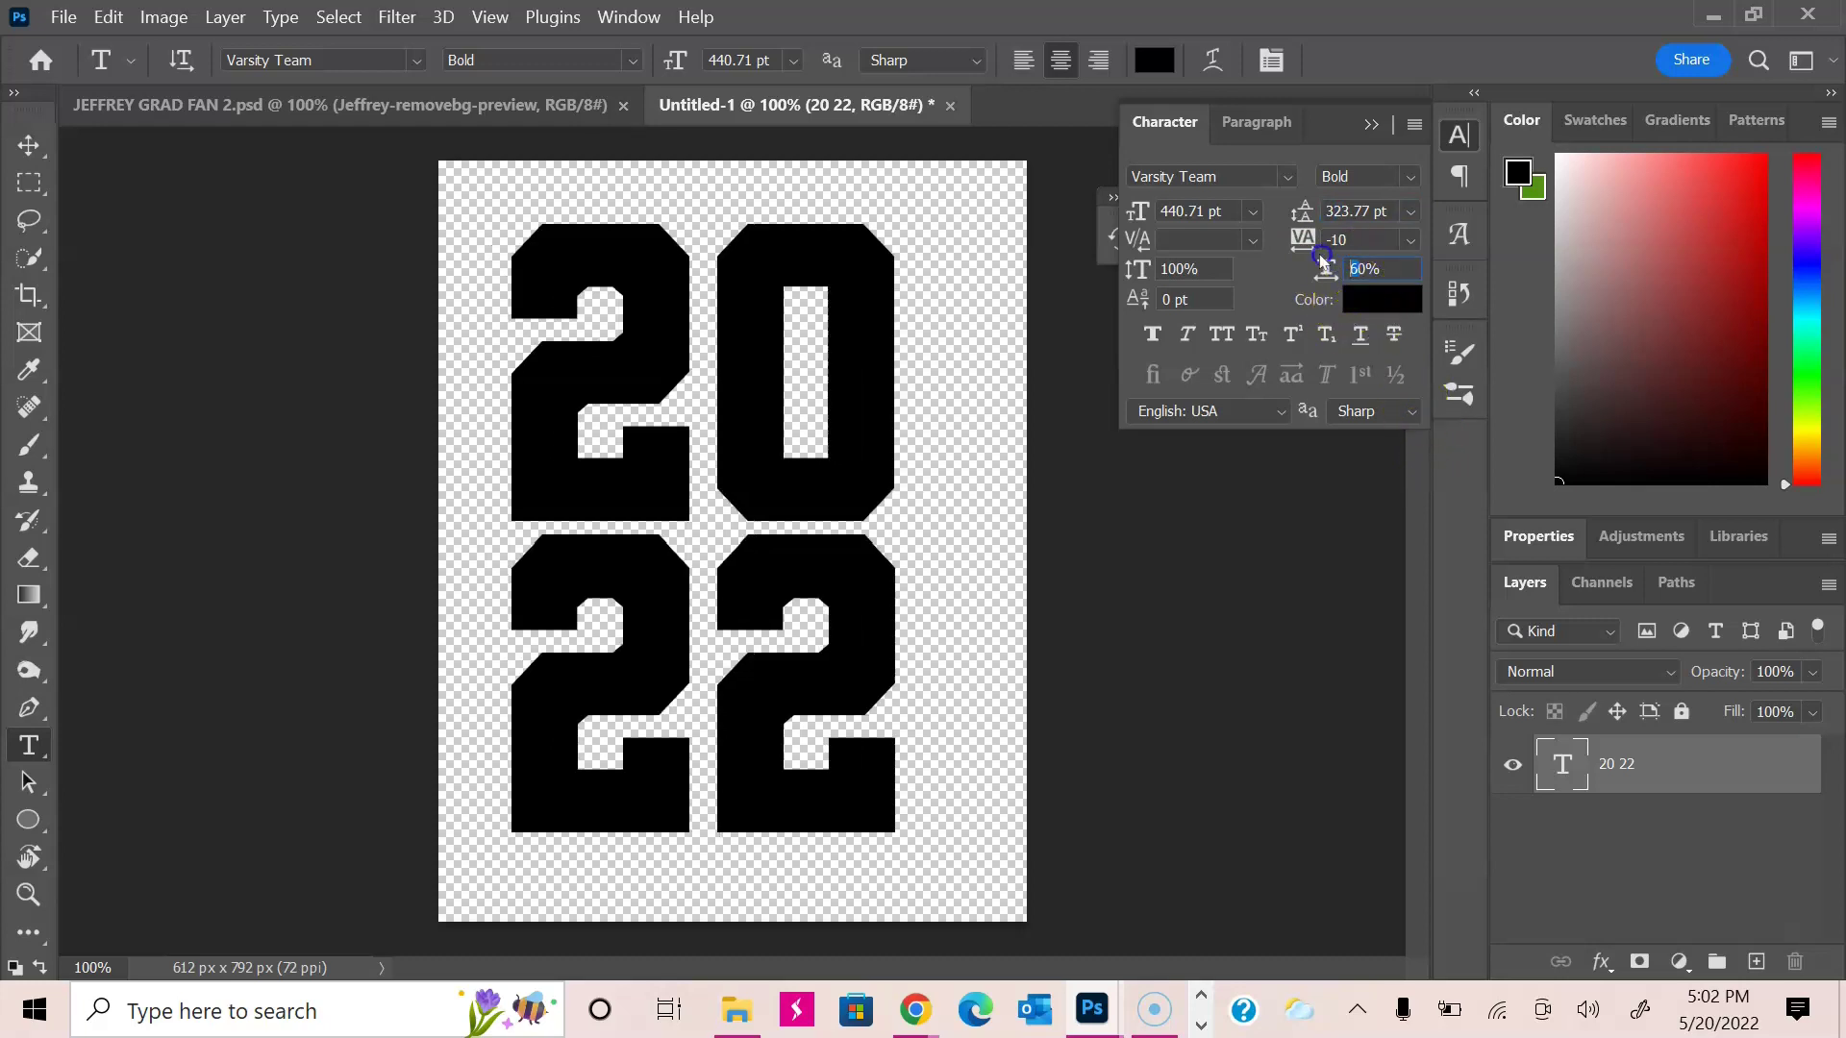
{"action": "key", "text": "Return"}
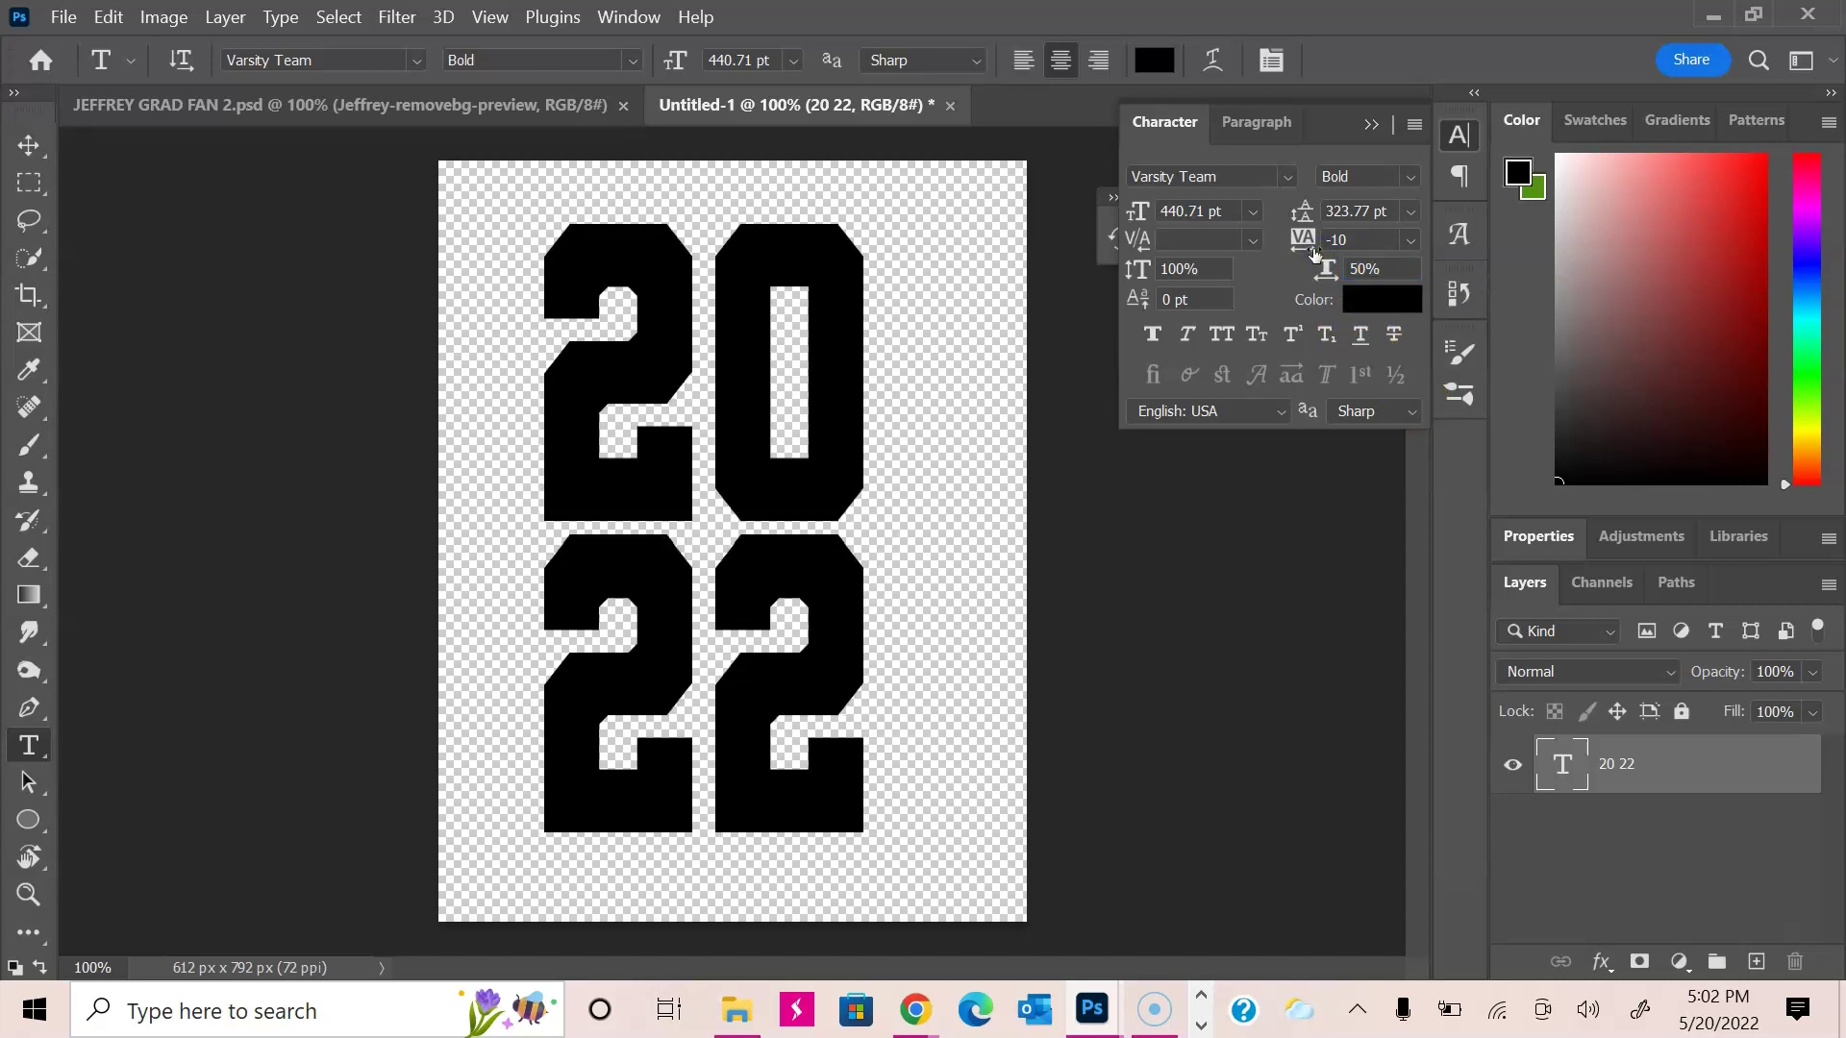
{"action": "left_click", "coordinate": [1346, 269]}
{"action": "key", "text": "Return"}
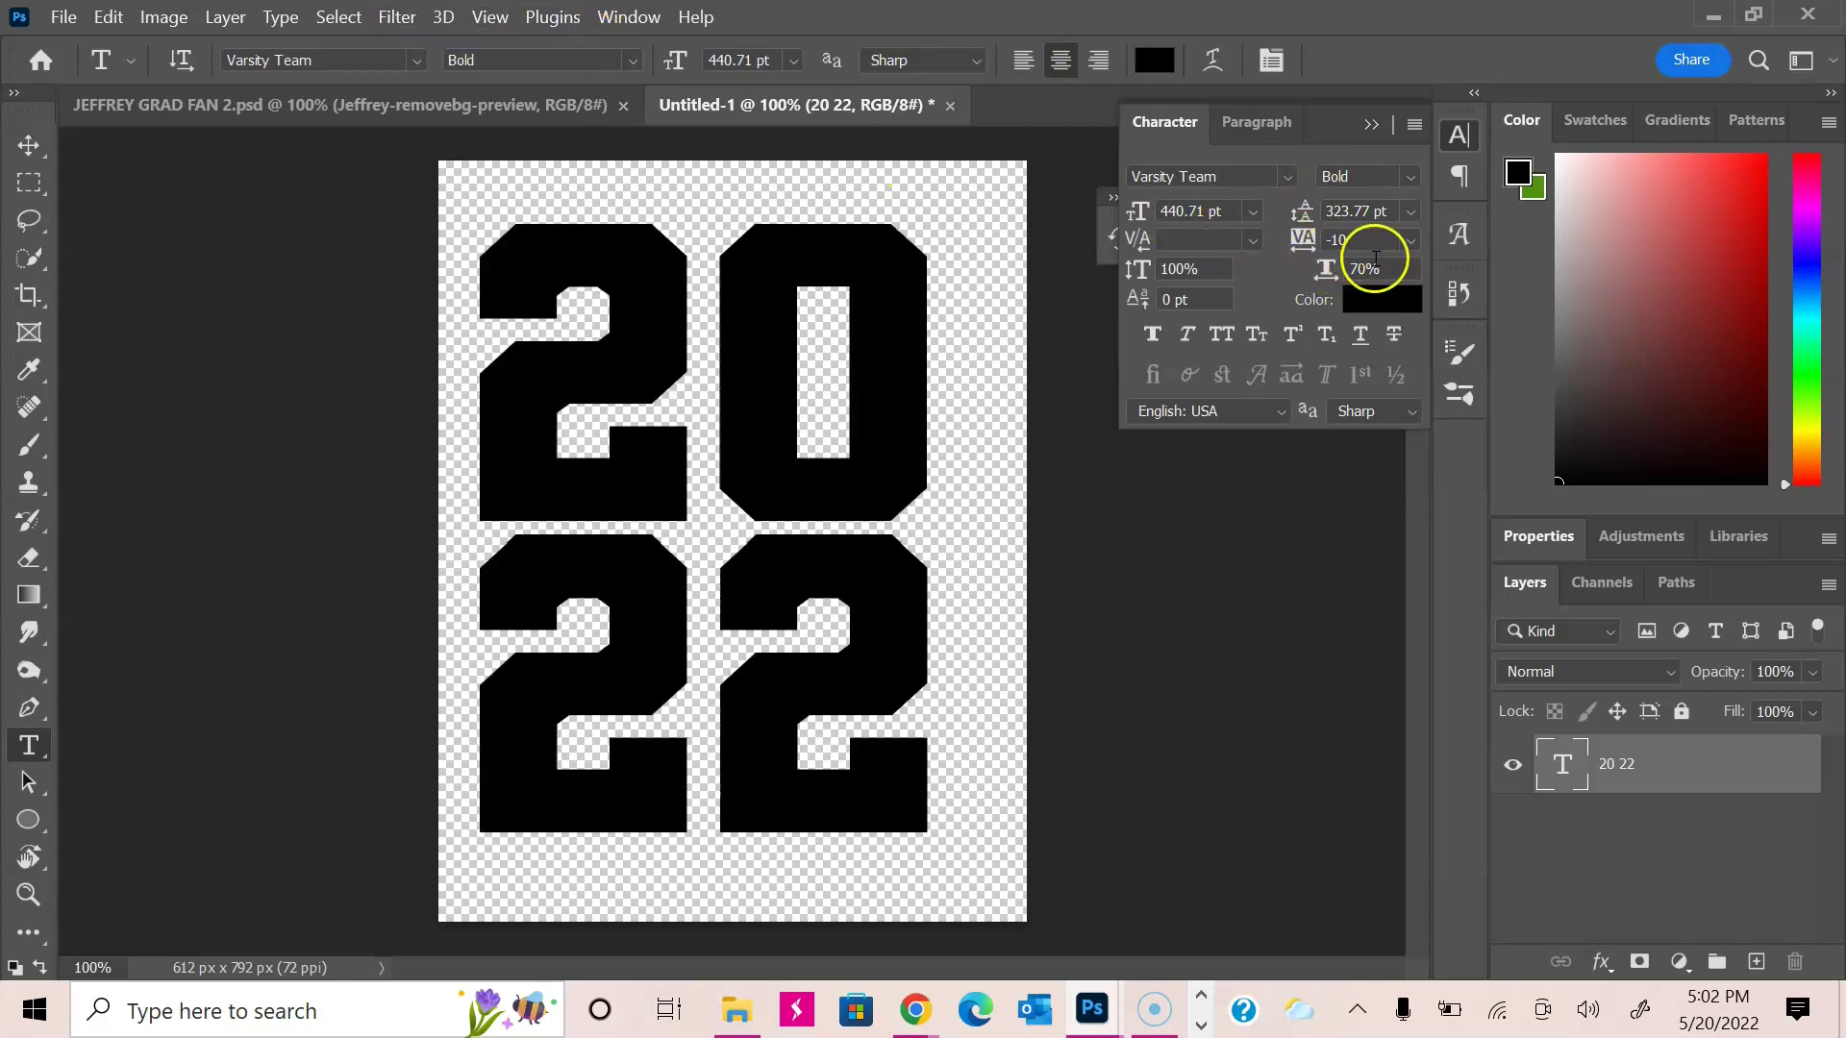
Step: Set the tracking to -75 after trying -25 and -100
{"action": "left_click", "coordinate": [1410, 240]}
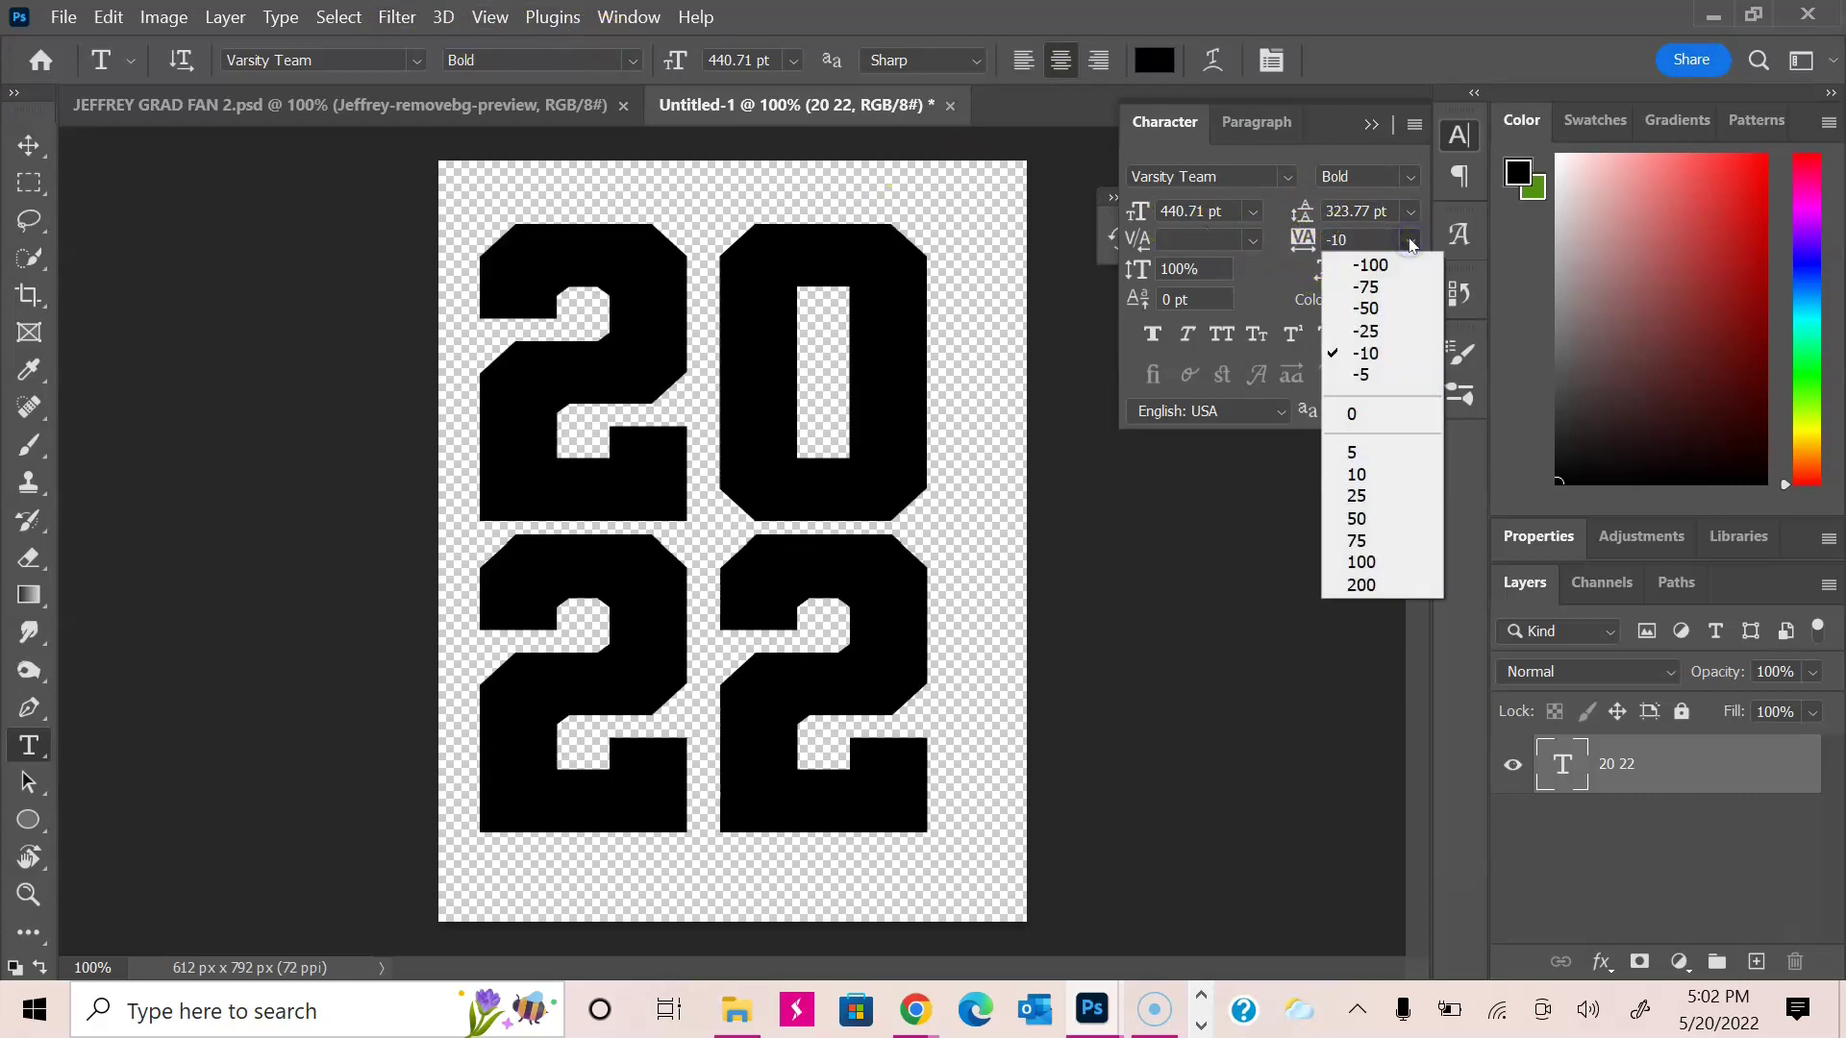
{"action": "left_click", "coordinate": [1368, 331]}
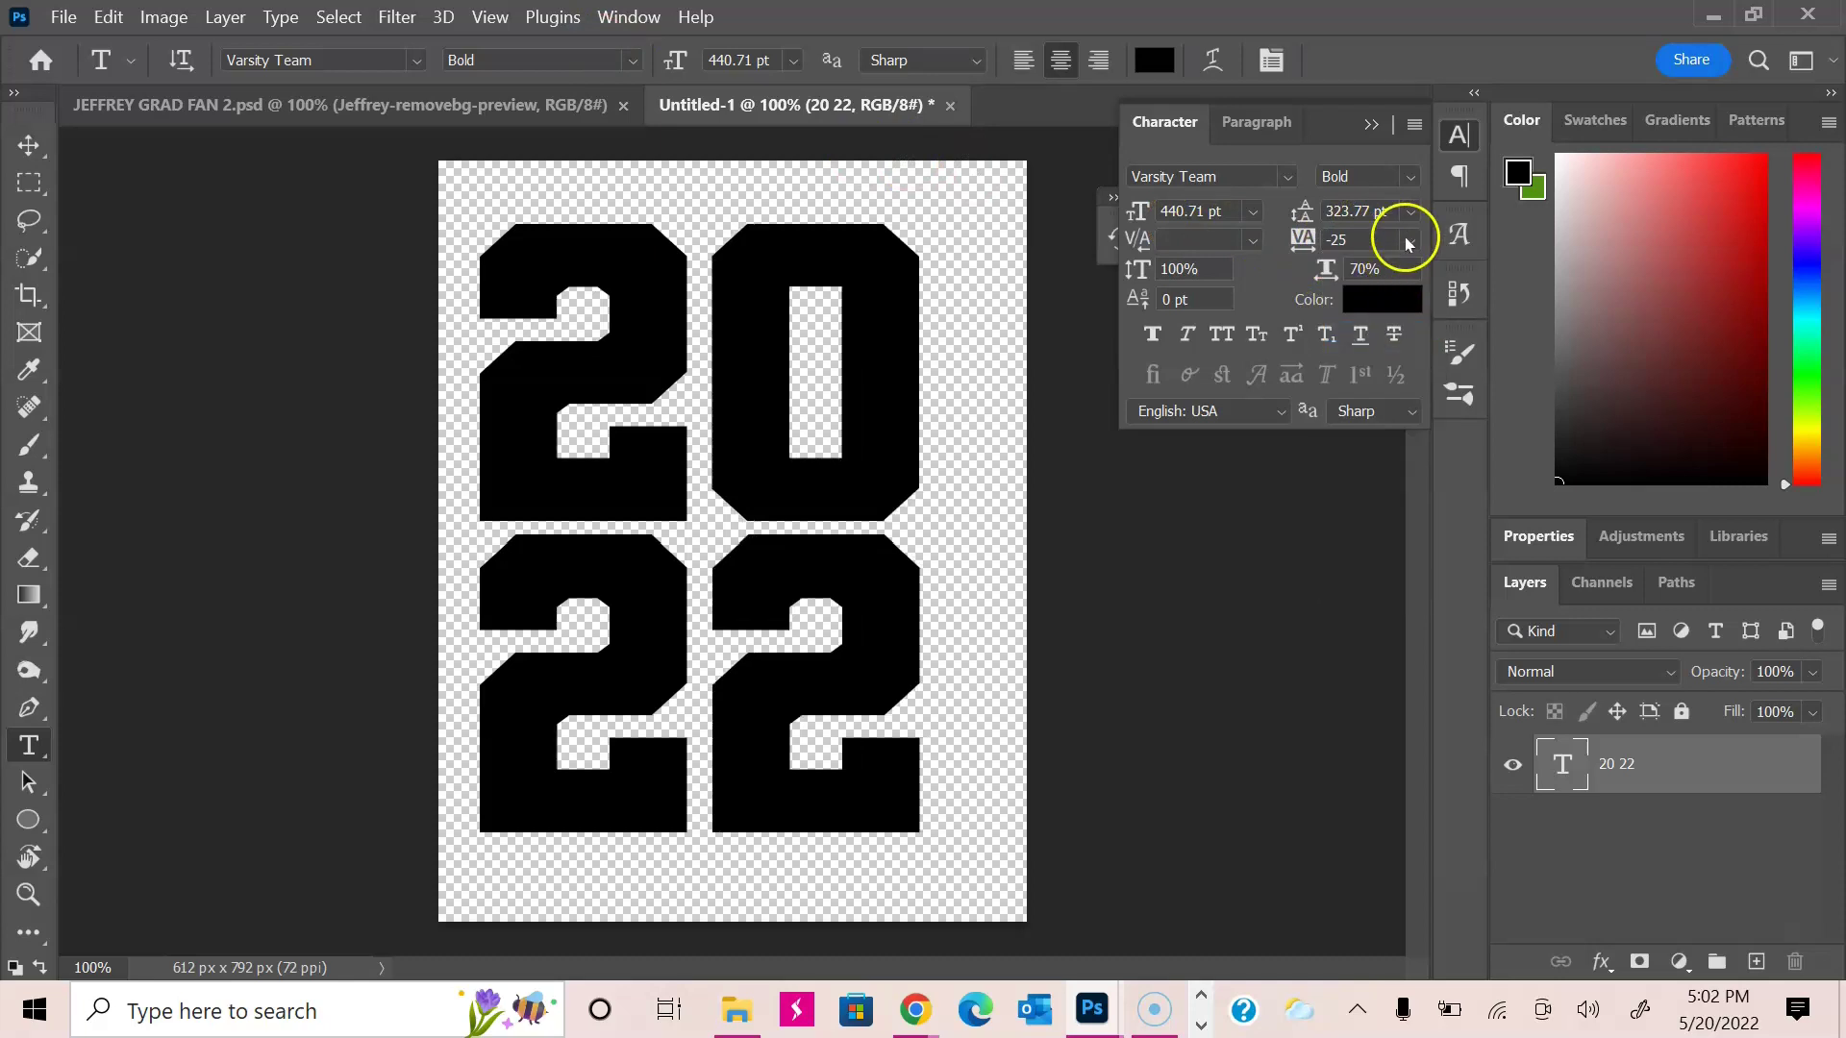
{"action": "left_click", "coordinate": [1408, 240]}
{"action": "left_click", "coordinate": [1399, 260]}
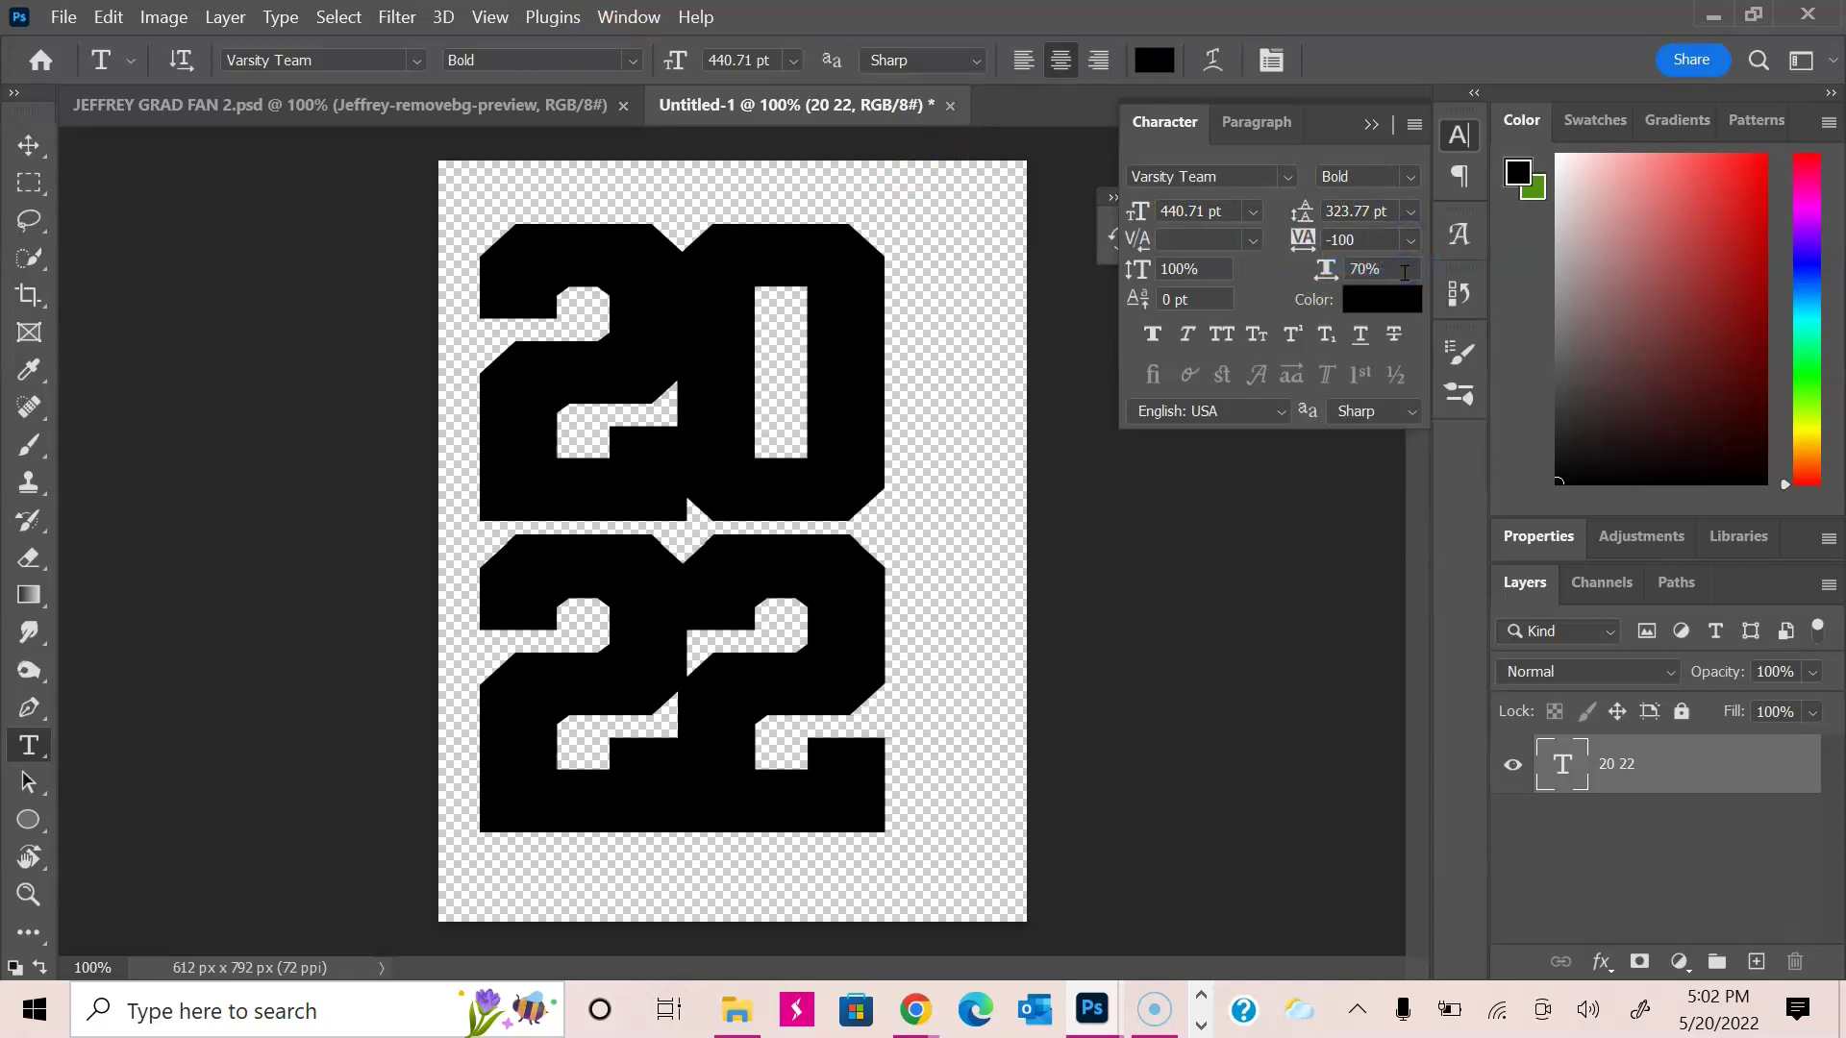
{"action": "left_click", "coordinate": [1411, 240]}
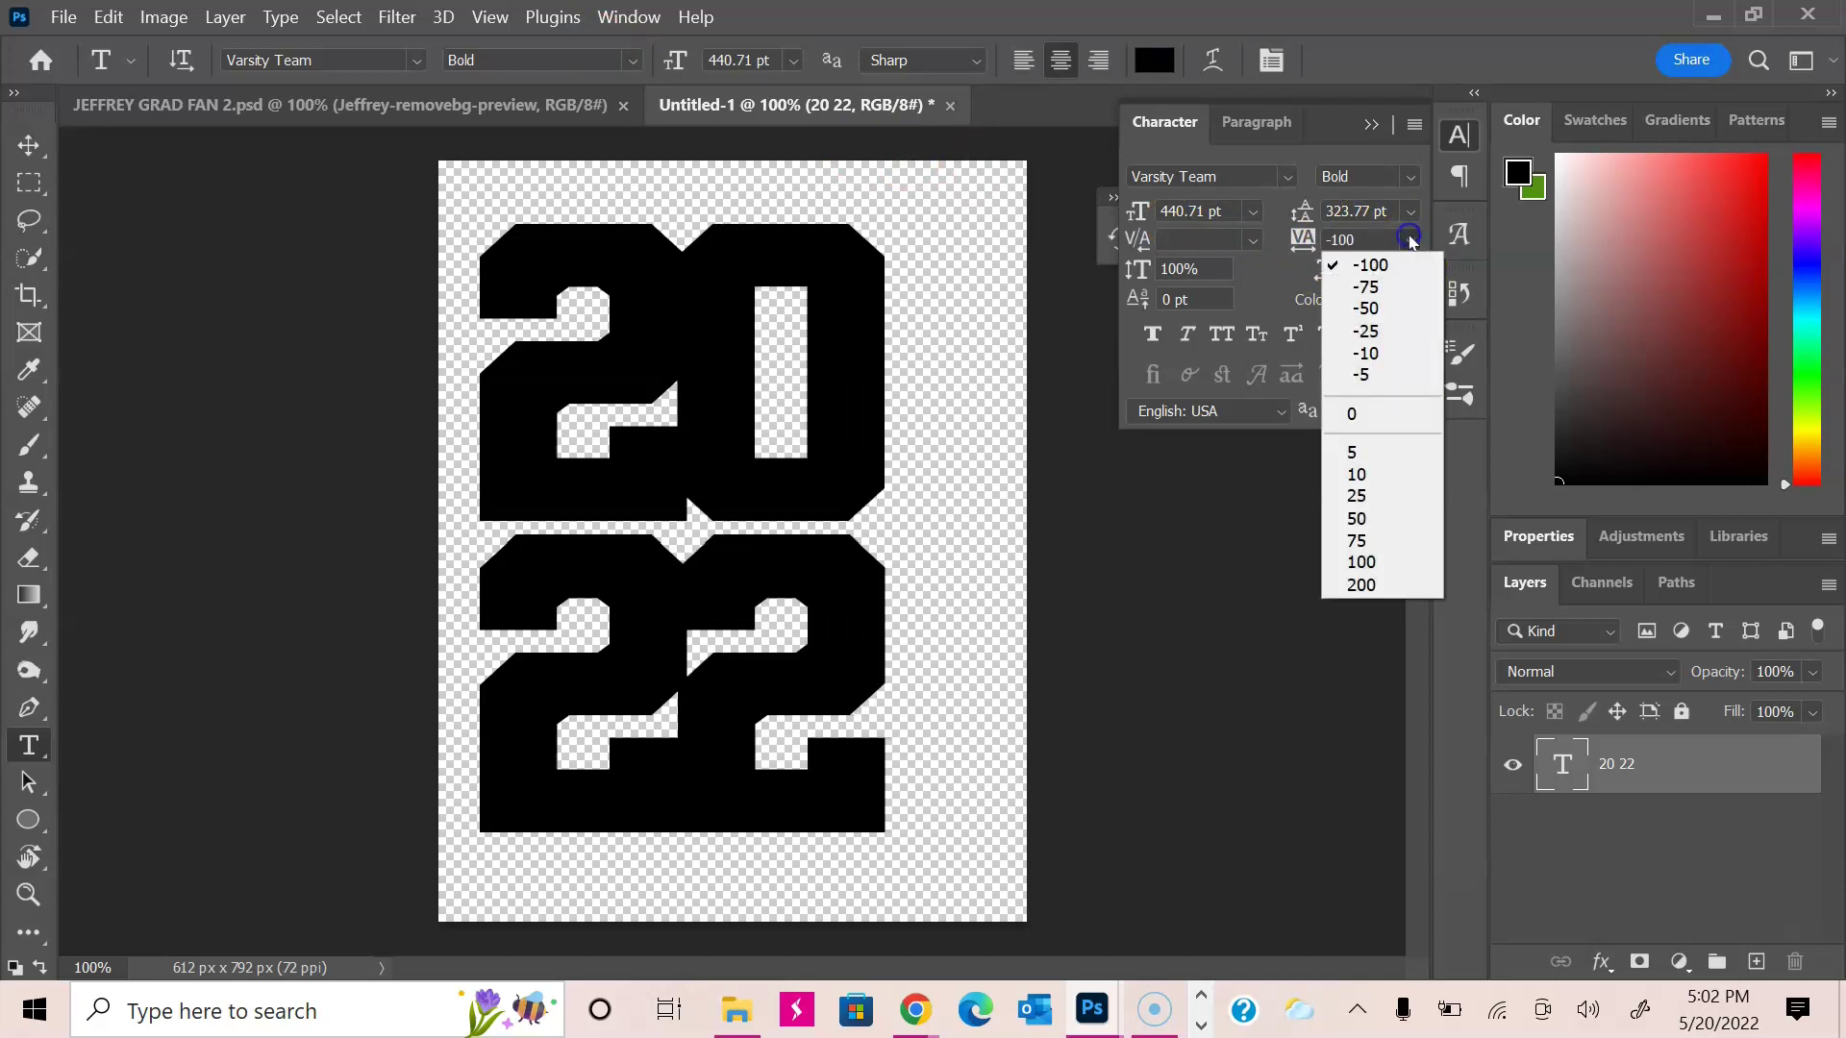
{"action": "left_click", "coordinate": [1393, 287]}
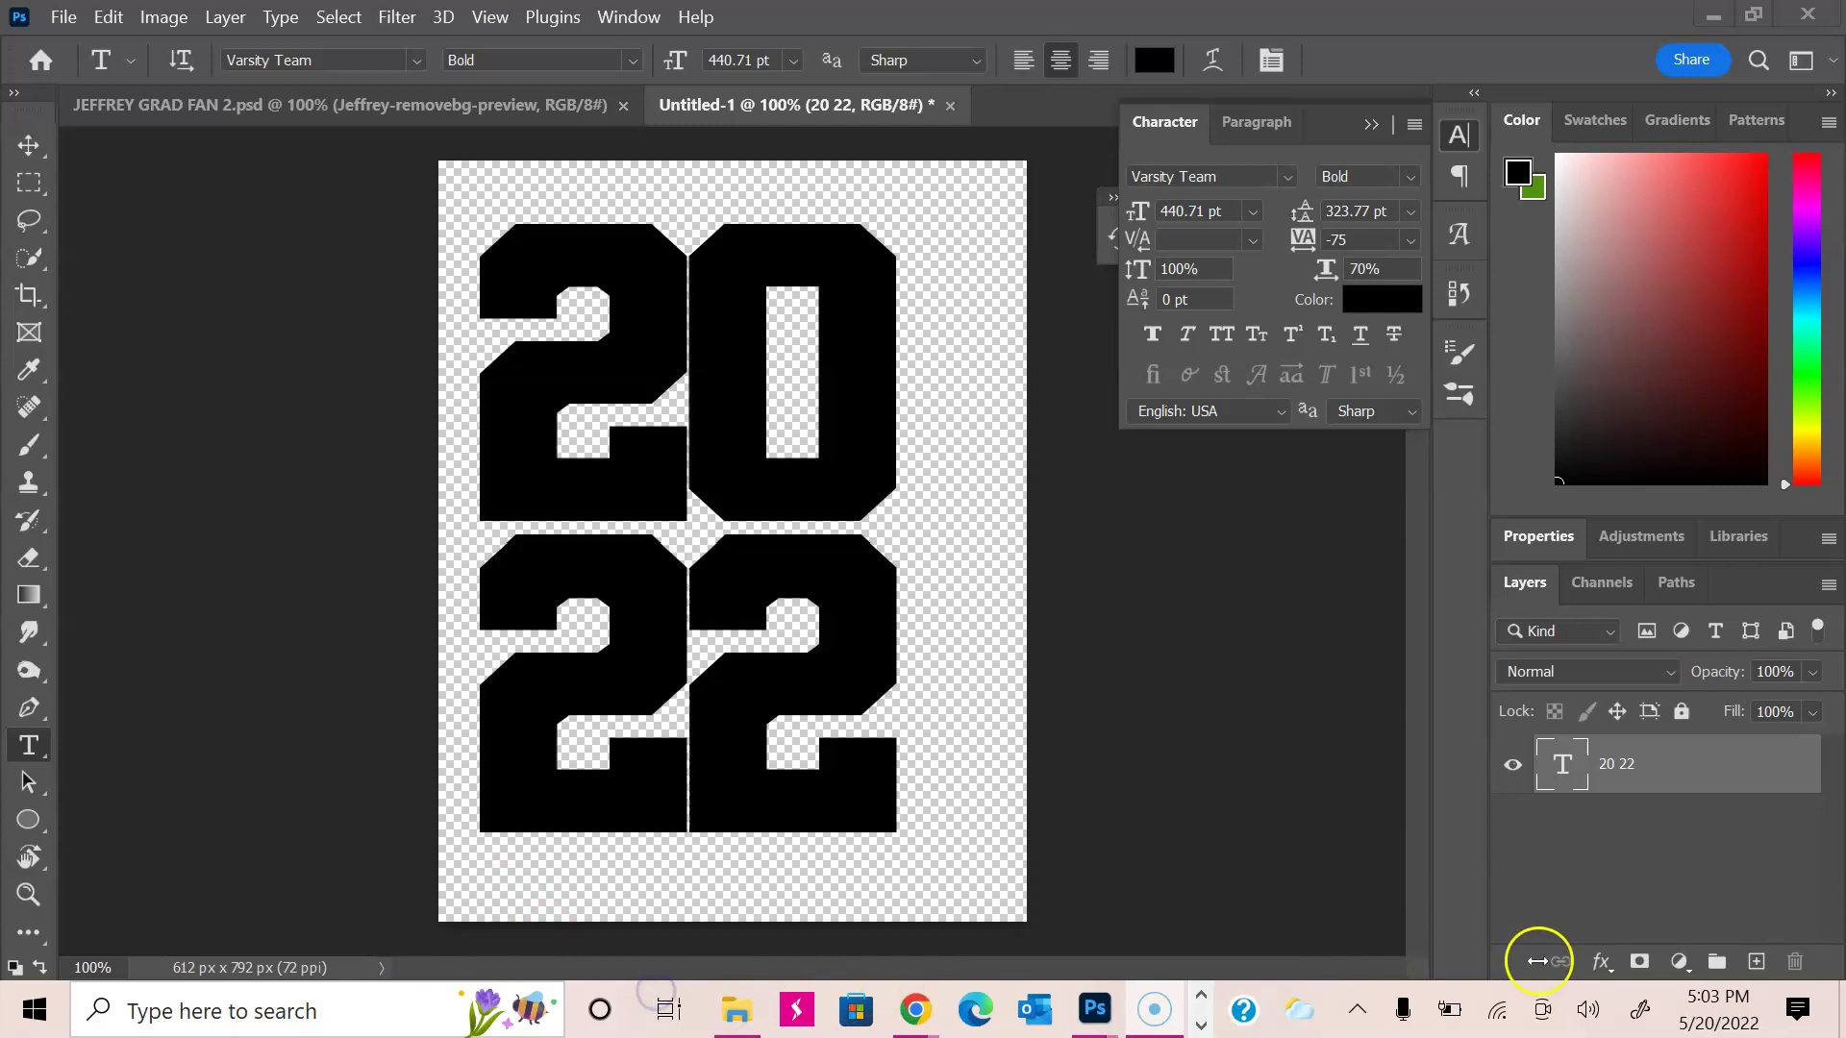
Step: Add a purple Stroke layer style to the 2022 text
{"action": "left_click", "coordinate": [1592, 935]}
{"action": "left_click", "coordinate": [1620, 765]}
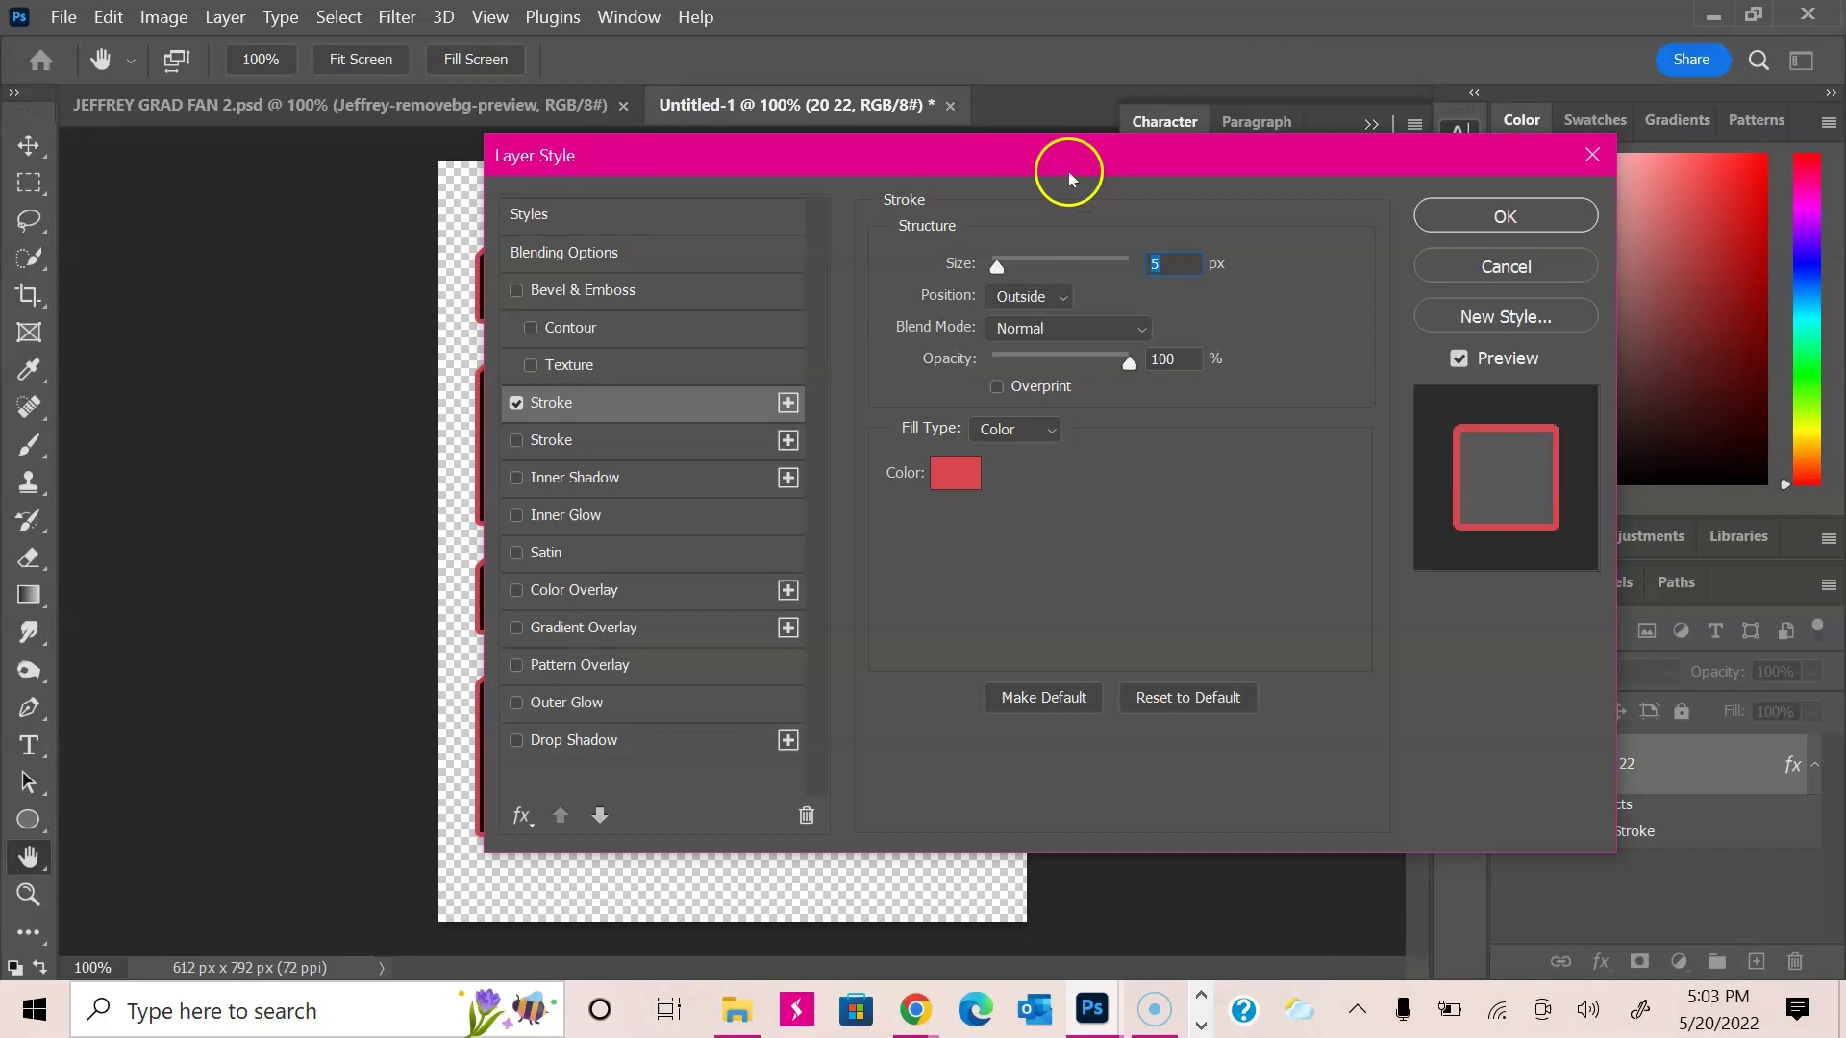
{"action": "left_click_drag", "start_coordinate": [1065, 169], "coordinate": [1137, 150]}
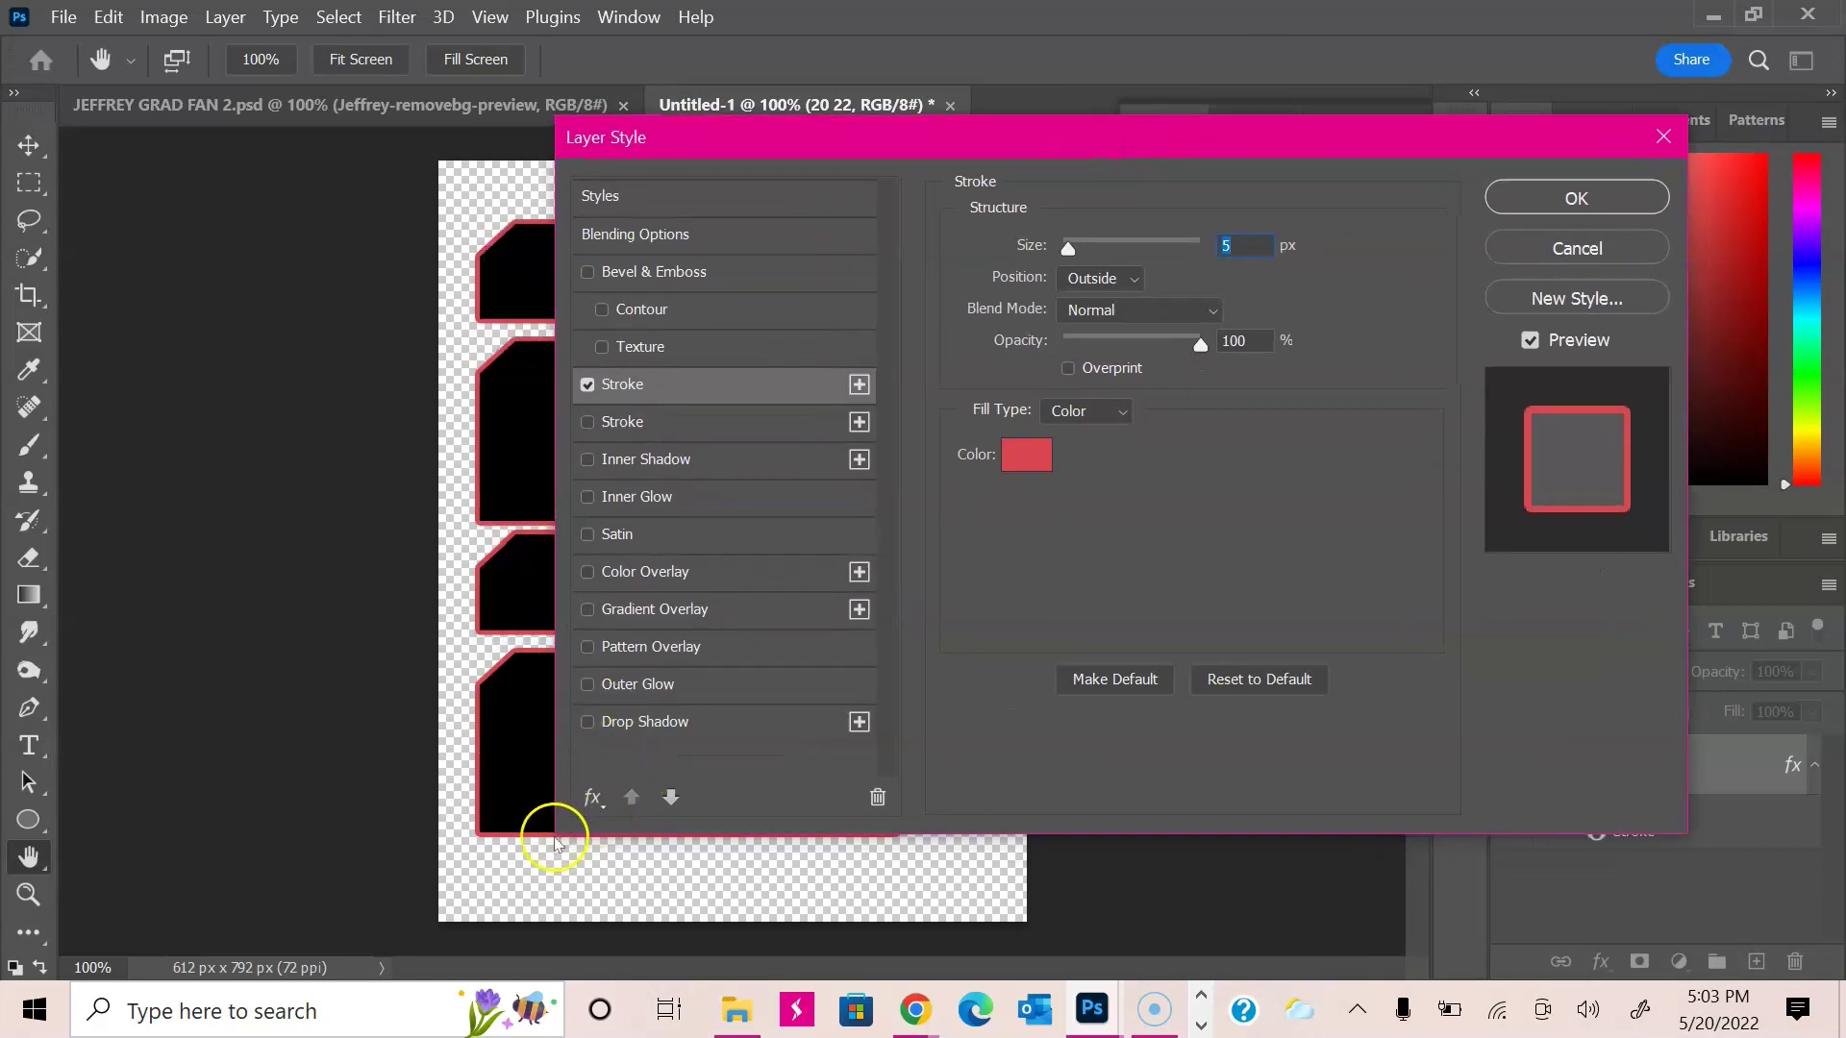
{"action": "left_click_drag", "start_coordinate": [569, 124], "coordinate": [695, 115]}
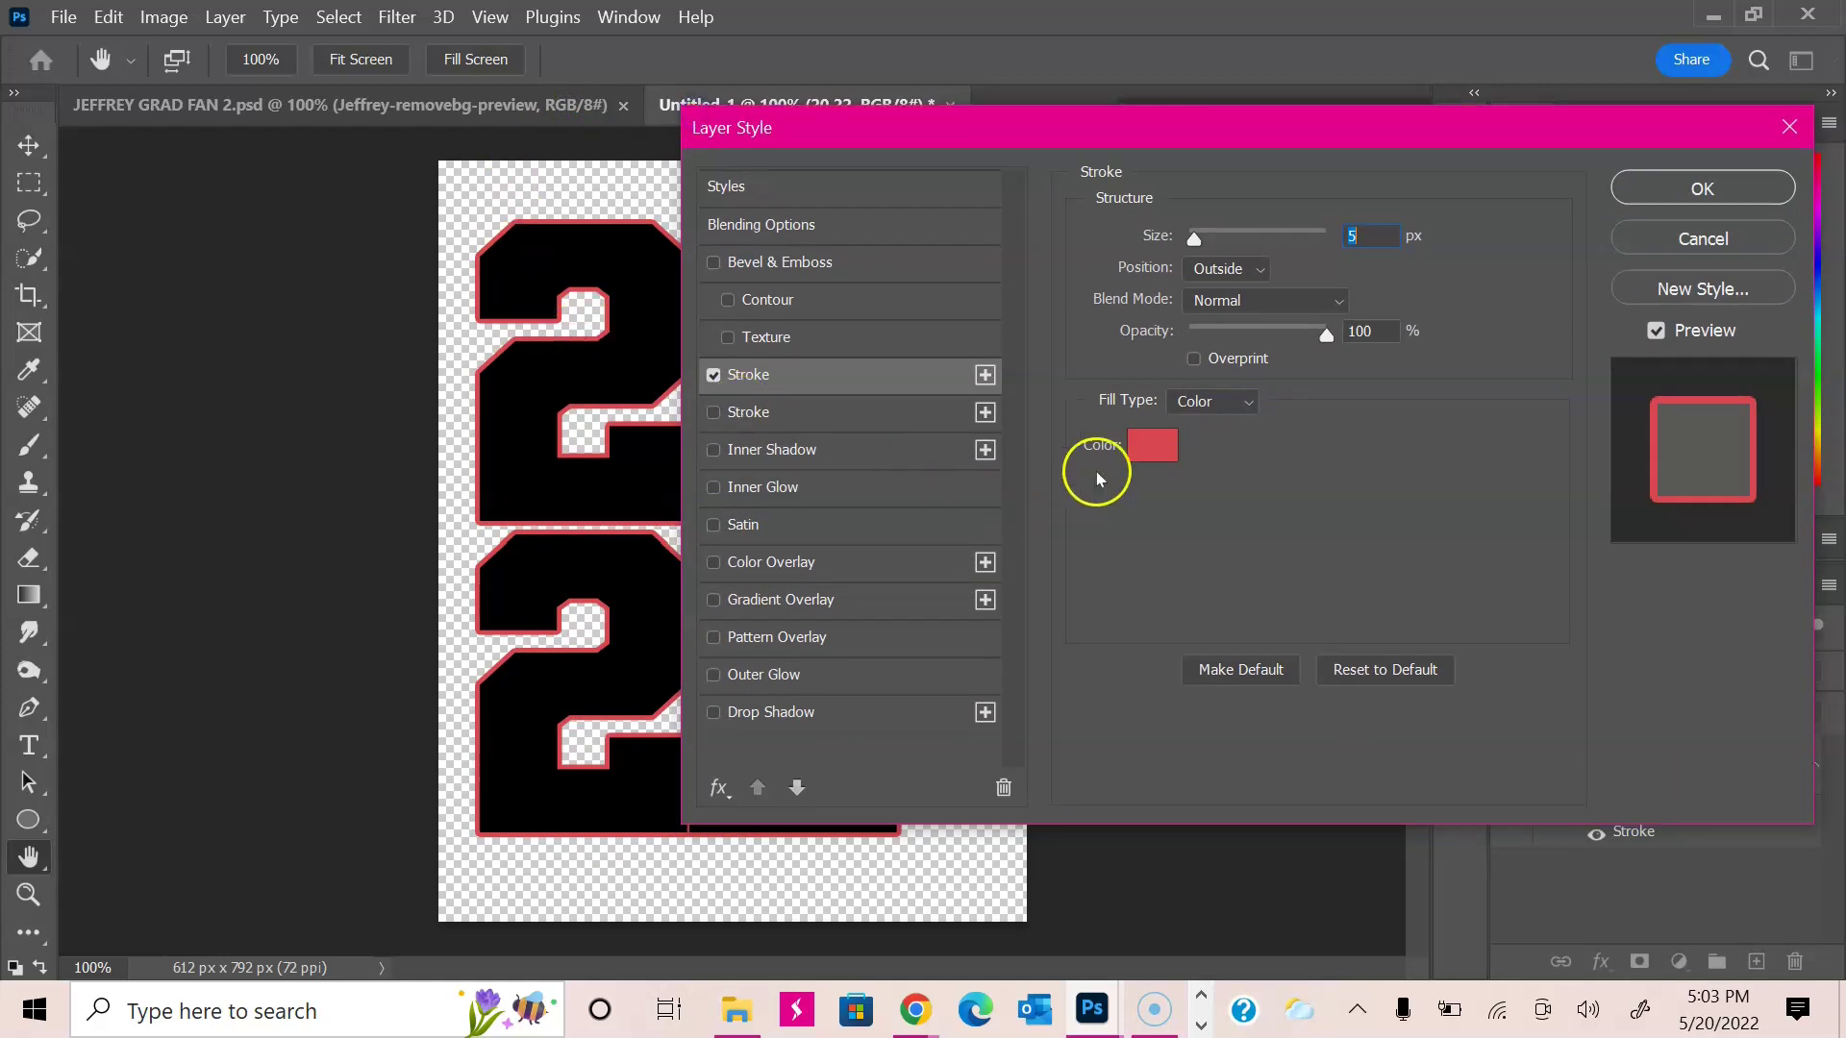
{"action": "left_click", "coordinate": [1160, 442]}
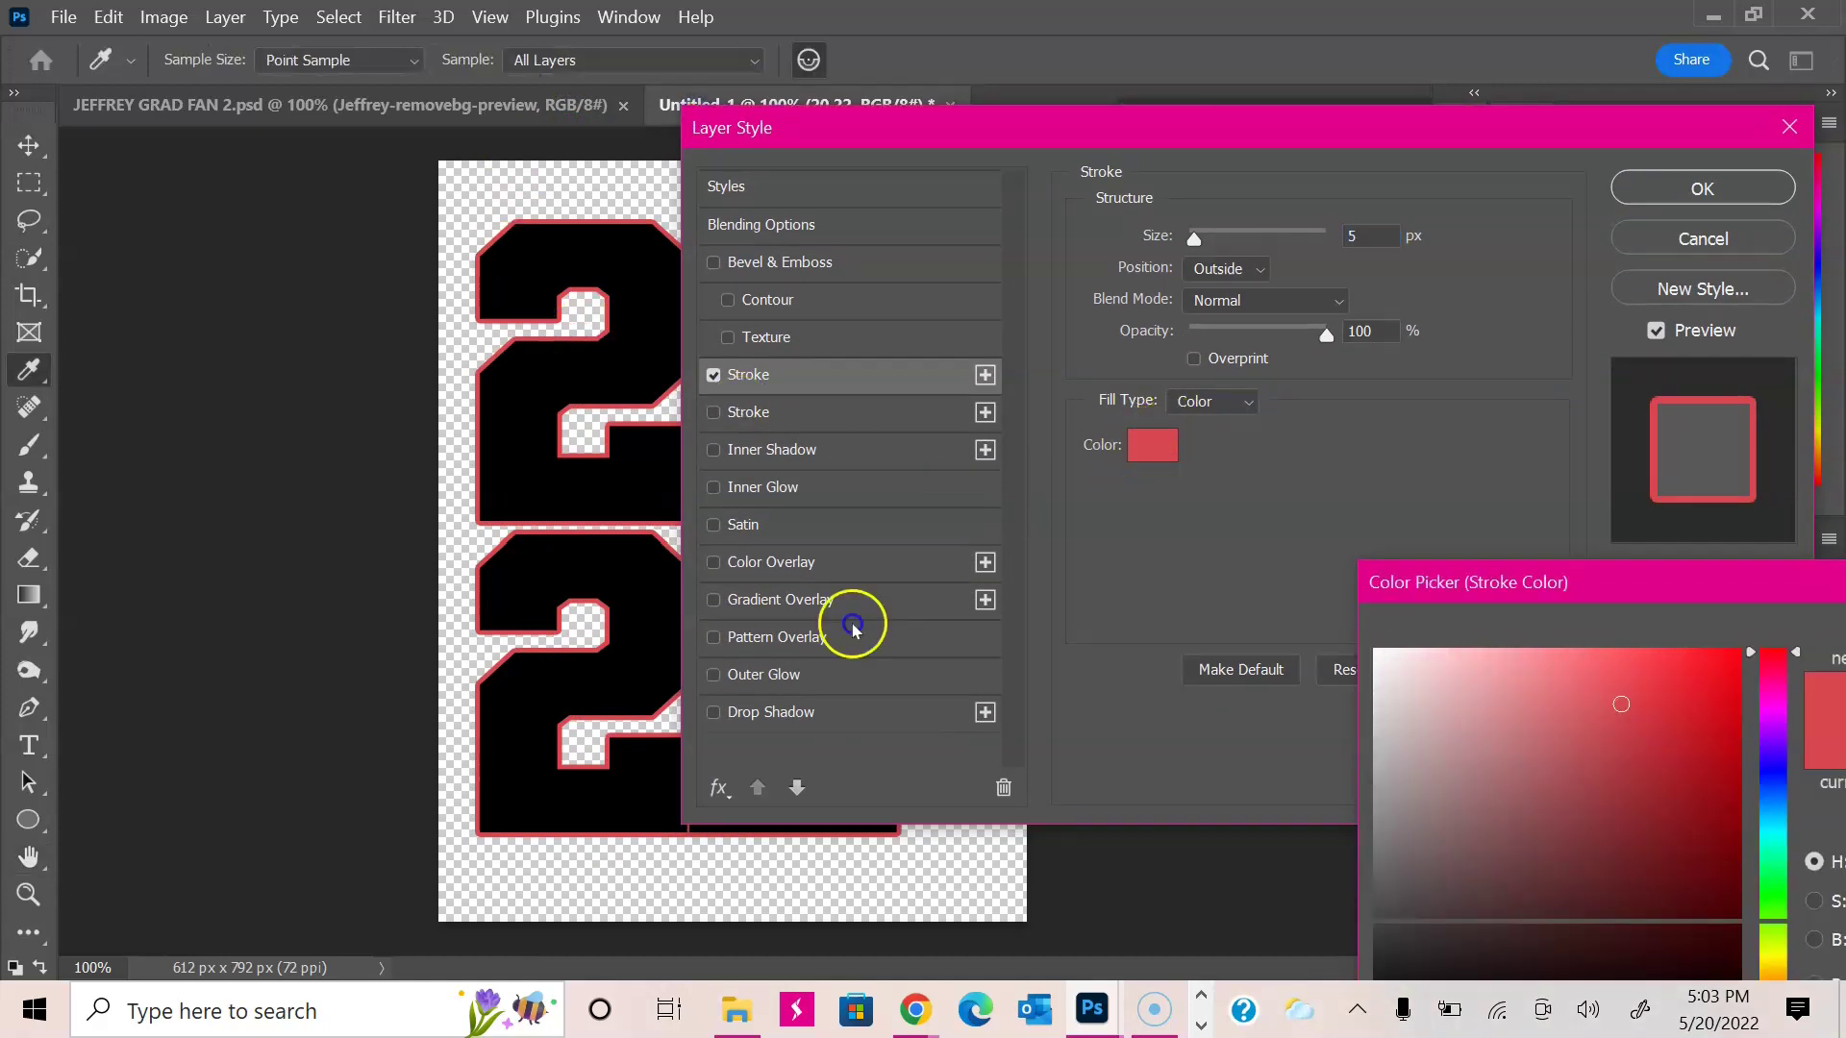
{"action": "mouse_move", "coordinate": [824, 594]}
{"action": "left_mouse_down"}
{"action": "mouse_move", "coordinate": [1002, 177]}
{"action": "mouse_move", "coordinate": [1040, 165]}
{"action": "left_mouse_up"}
{"action": "mouse_move", "coordinate": [1158, 319]}
{"action": "left_mouse_down"}
{"action": "mouse_move", "coordinate": [1160, 343]}
{"action": "mouse_move", "coordinate": [1167, 320]}
{"action": "mouse_move", "coordinate": [1120, 325]}
{"action": "left_mouse_up"}
{"action": "left_click", "coordinate": [1354, 231]}
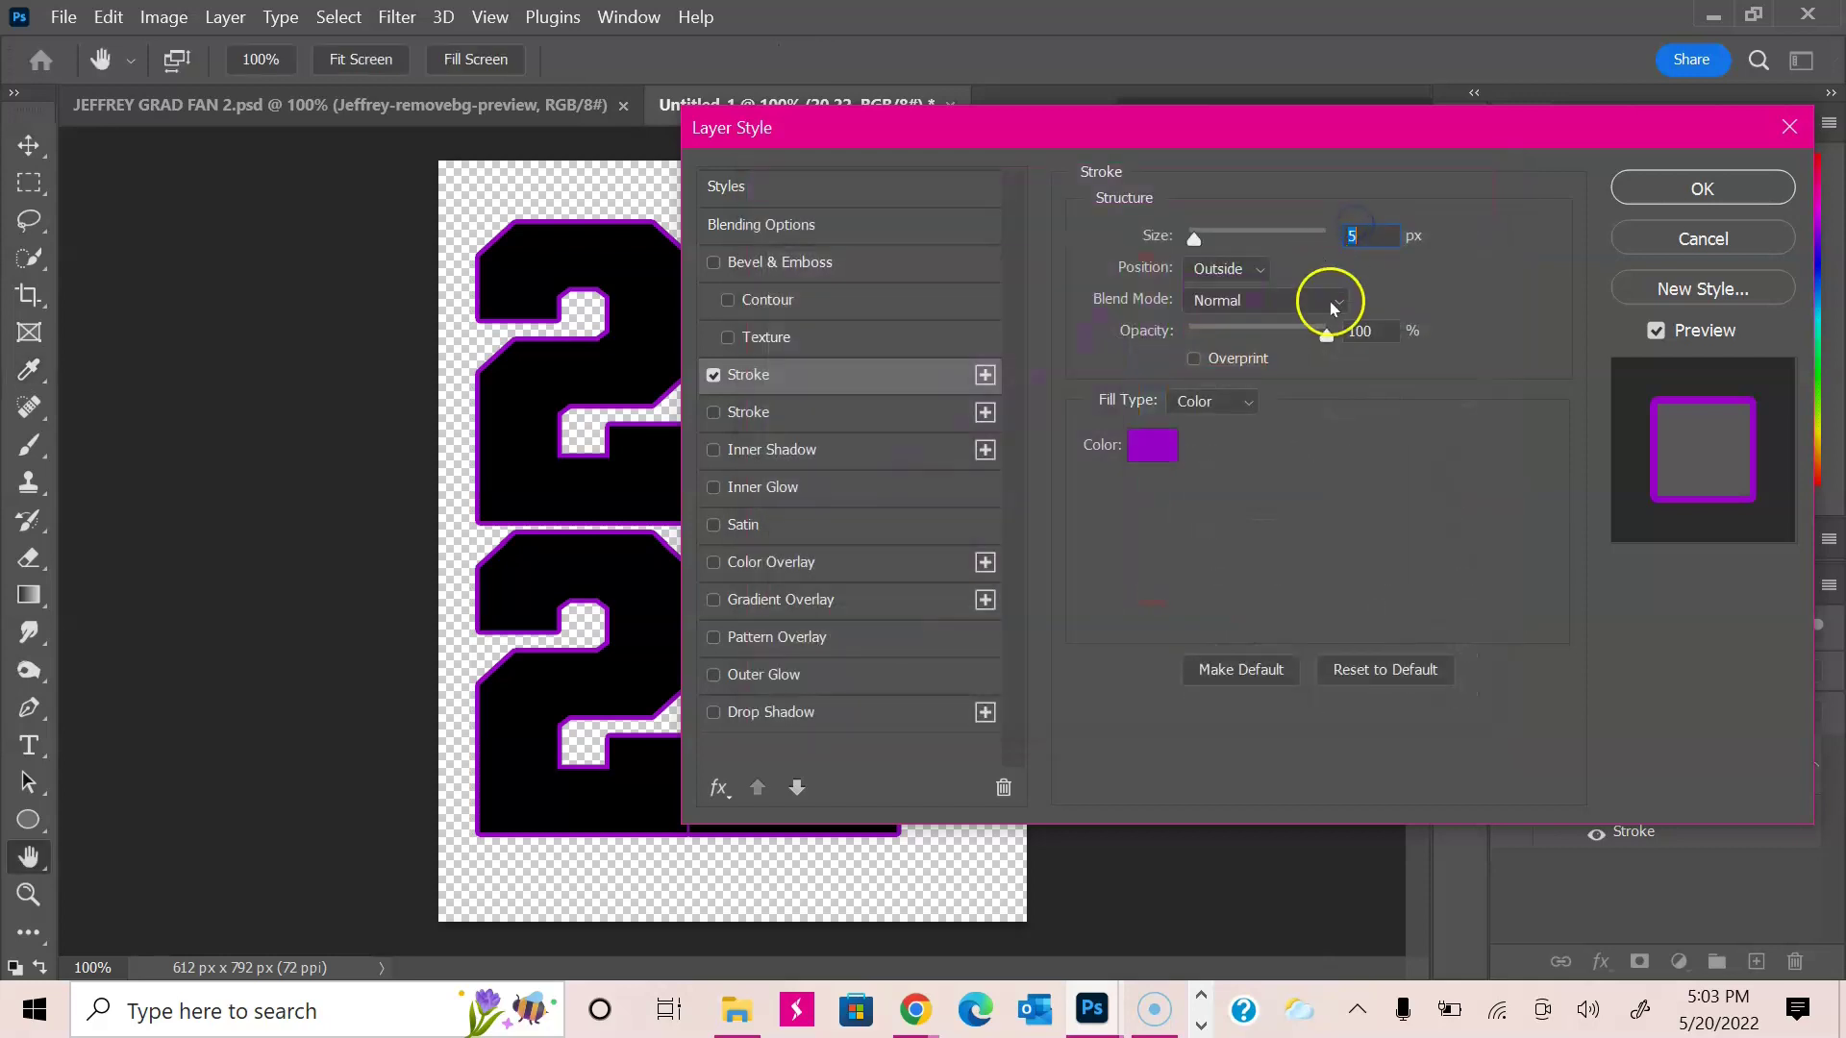
Step: Add a second stroke in gold edc22b at 18 px
{"action": "left_click", "coordinate": [815, 414]}
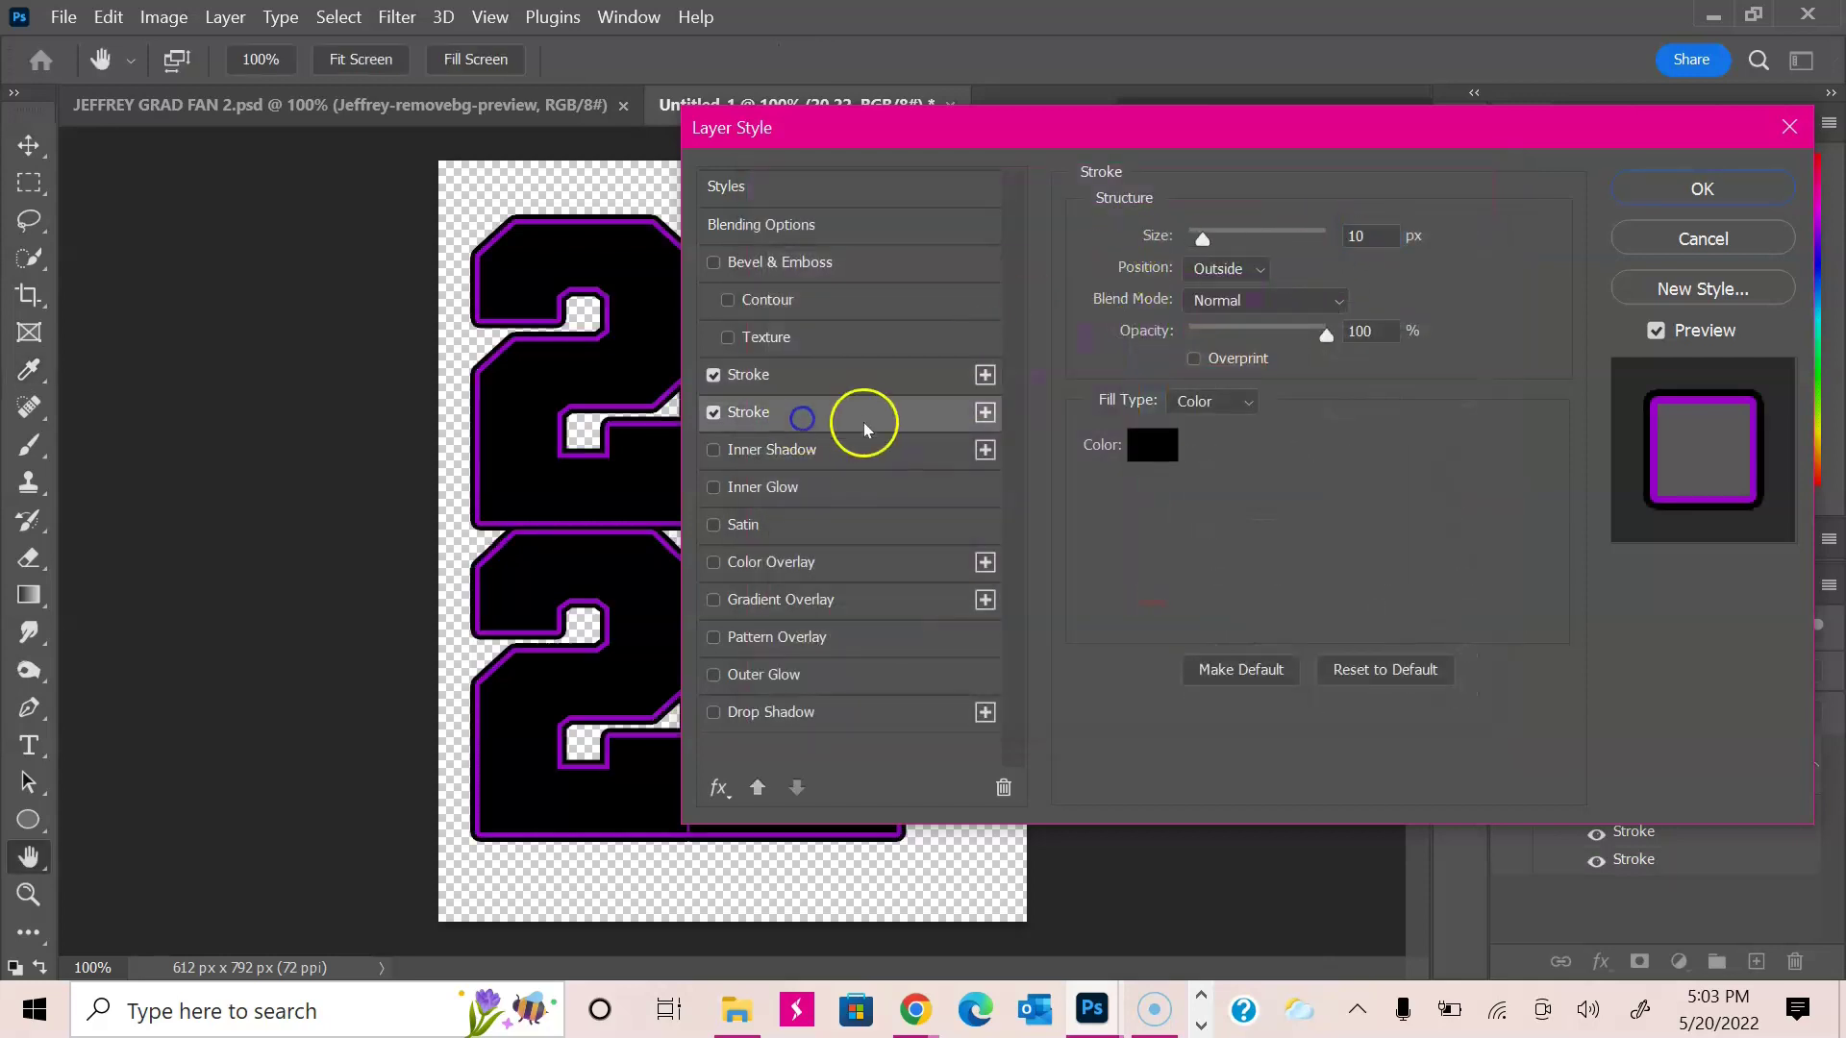
{"action": "left_click", "coordinate": [1144, 446]}
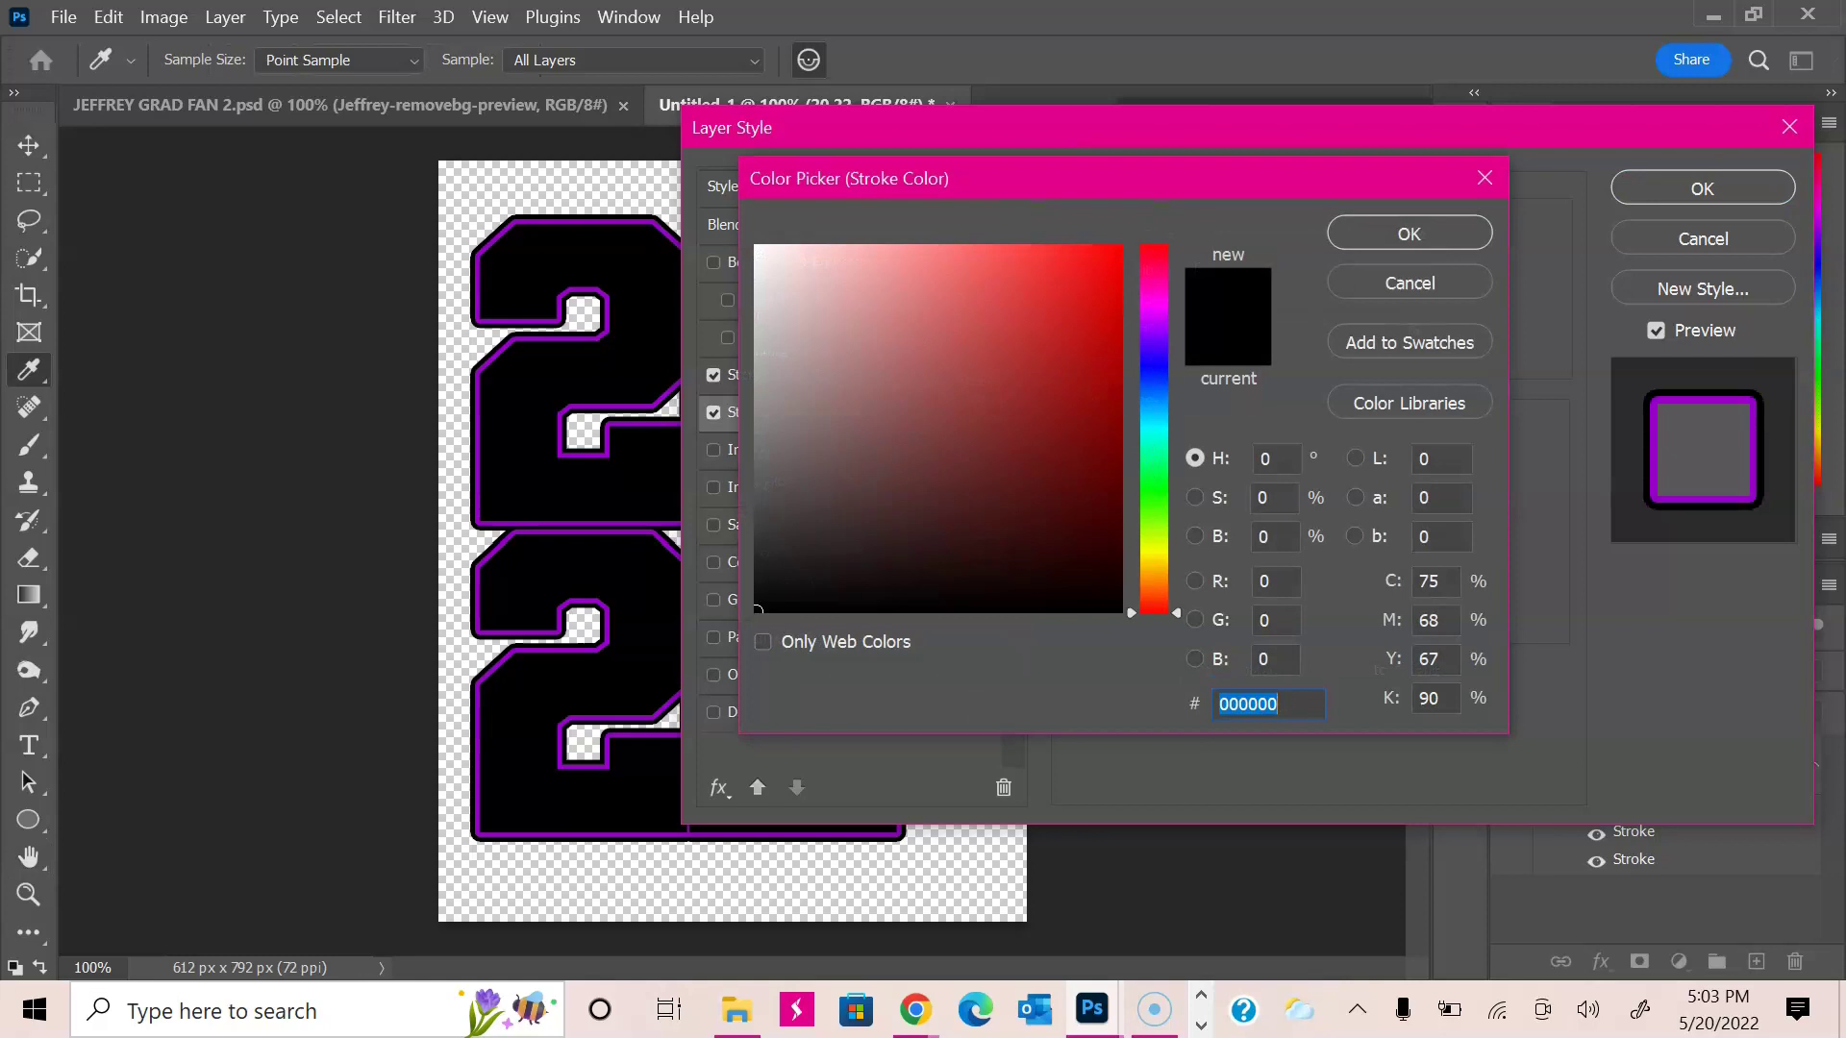
{"action": "type", "text": "edc22b"}
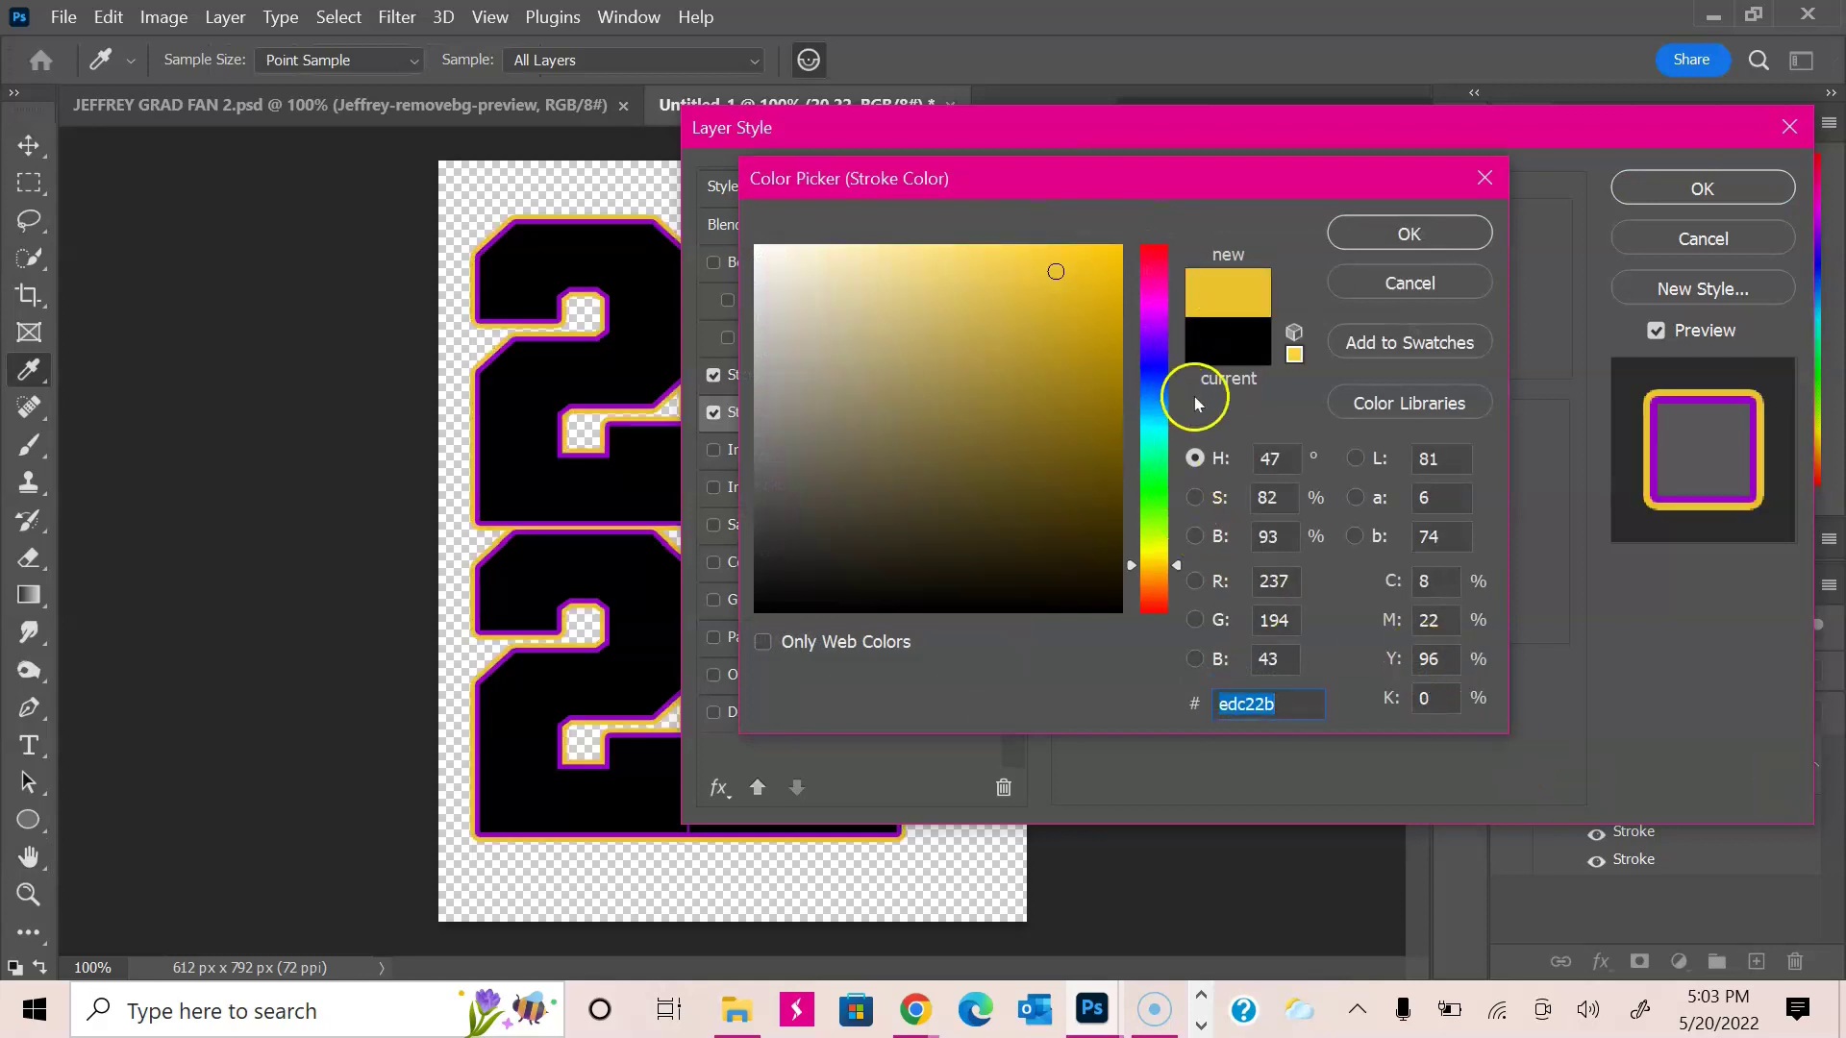
{"action": "left_click", "coordinate": [1356, 236]}
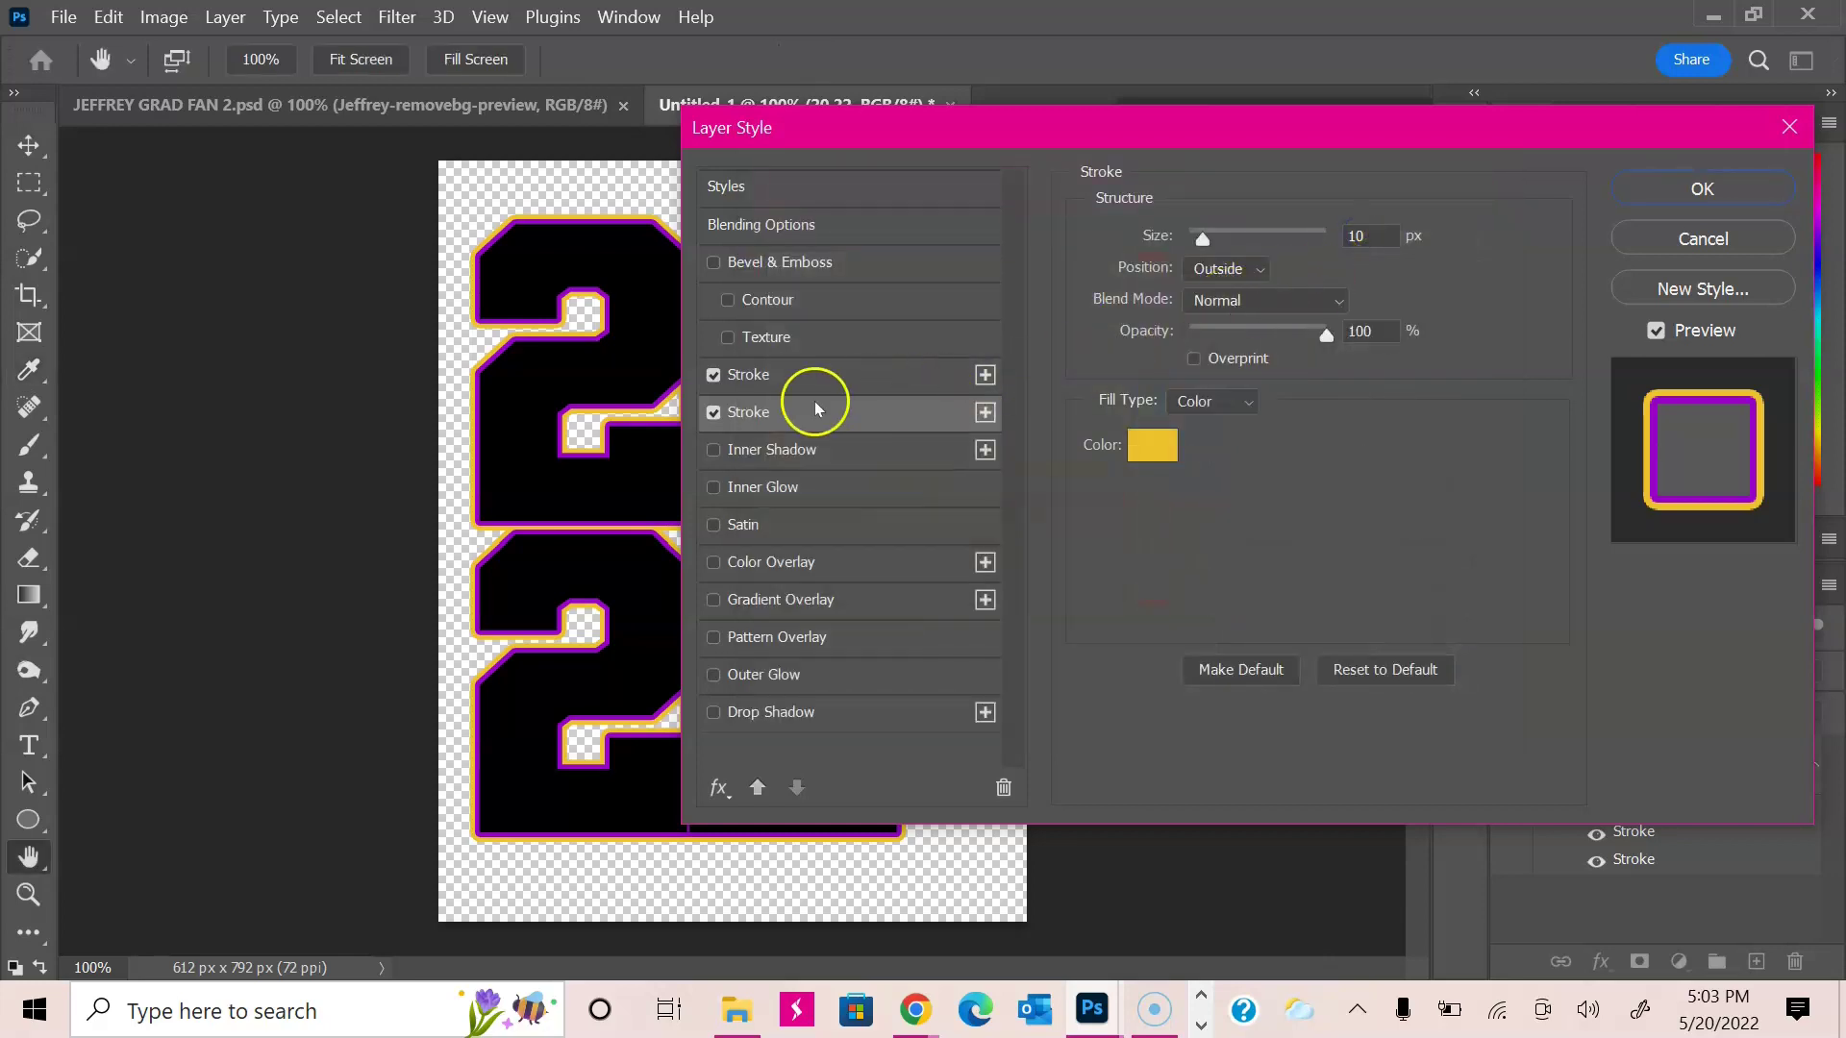
{"action": "left_click_drag", "start_coordinate": [1202, 242], "coordinate": [1208, 240]}
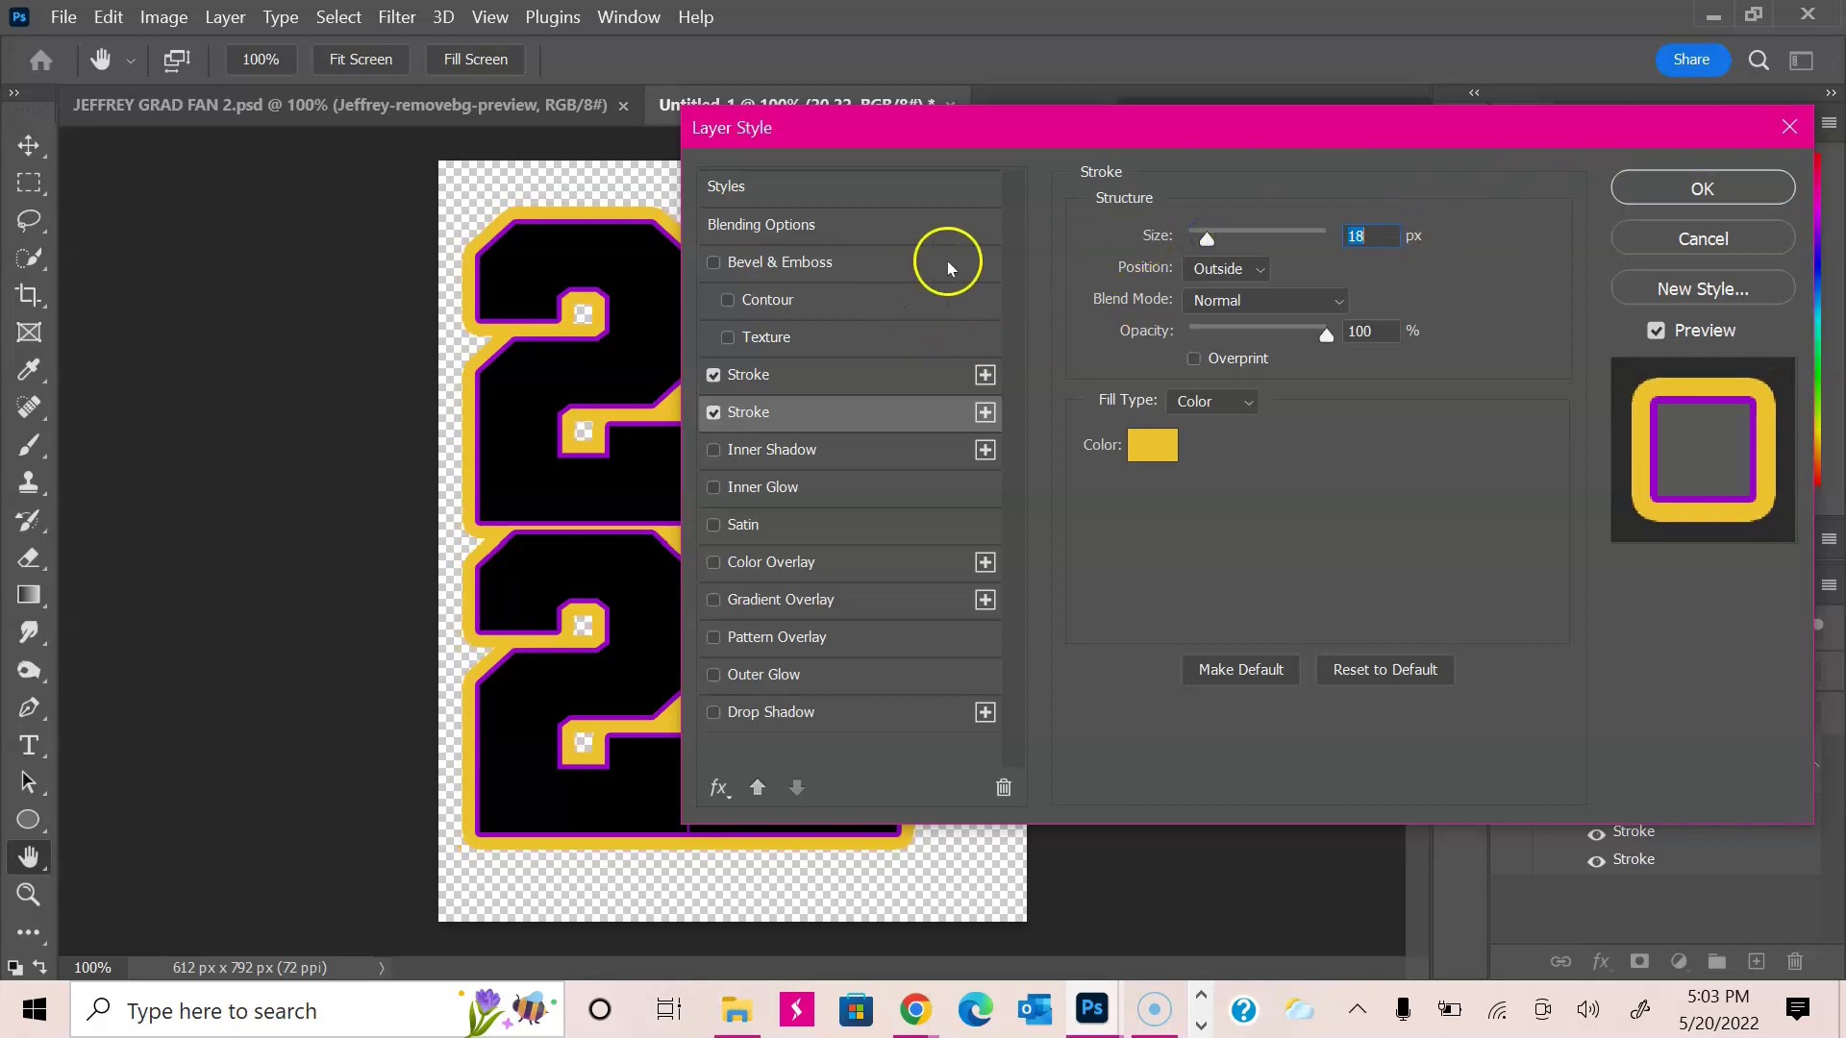
Step: Add Bevel & Emboss to the 2022 text with increased depth
{"action": "left_click", "coordinate": [713, 265]}
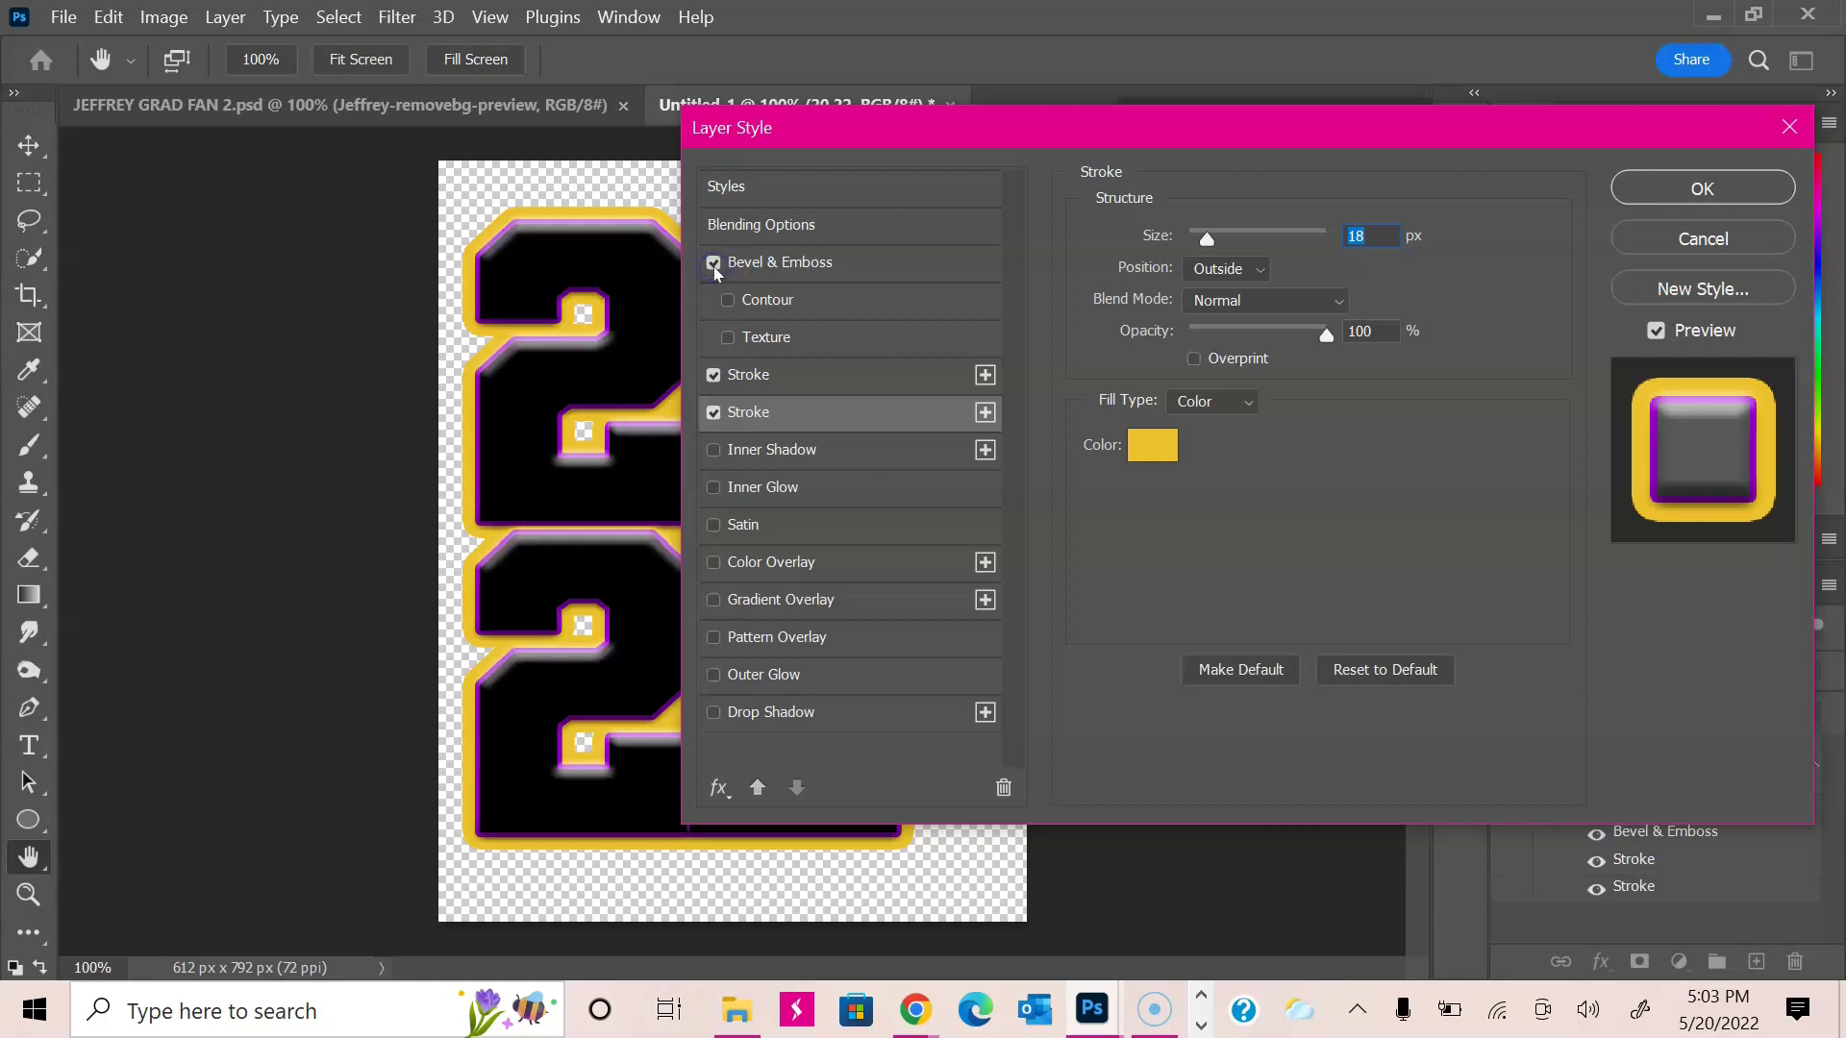
{"action": "mouse_move", "coordinate": [869, 123]}
{"action": "left_mouse_down"}
{"action": "mouse_move", "coordinate": [895, 155]}
{"action": "mouse_move", "coordinate": [874, 104]}
{"action": "mouse_move", "coordinate": [878, 144]}
{"action": "mouse_move", "coordinate": [746, 449]}
{"action": "mouse_move", "coordinate": [852, 86]}
{"action": "mouse_move", "coordinate": [842, 117]}
{"action": "left_mouse_up"}
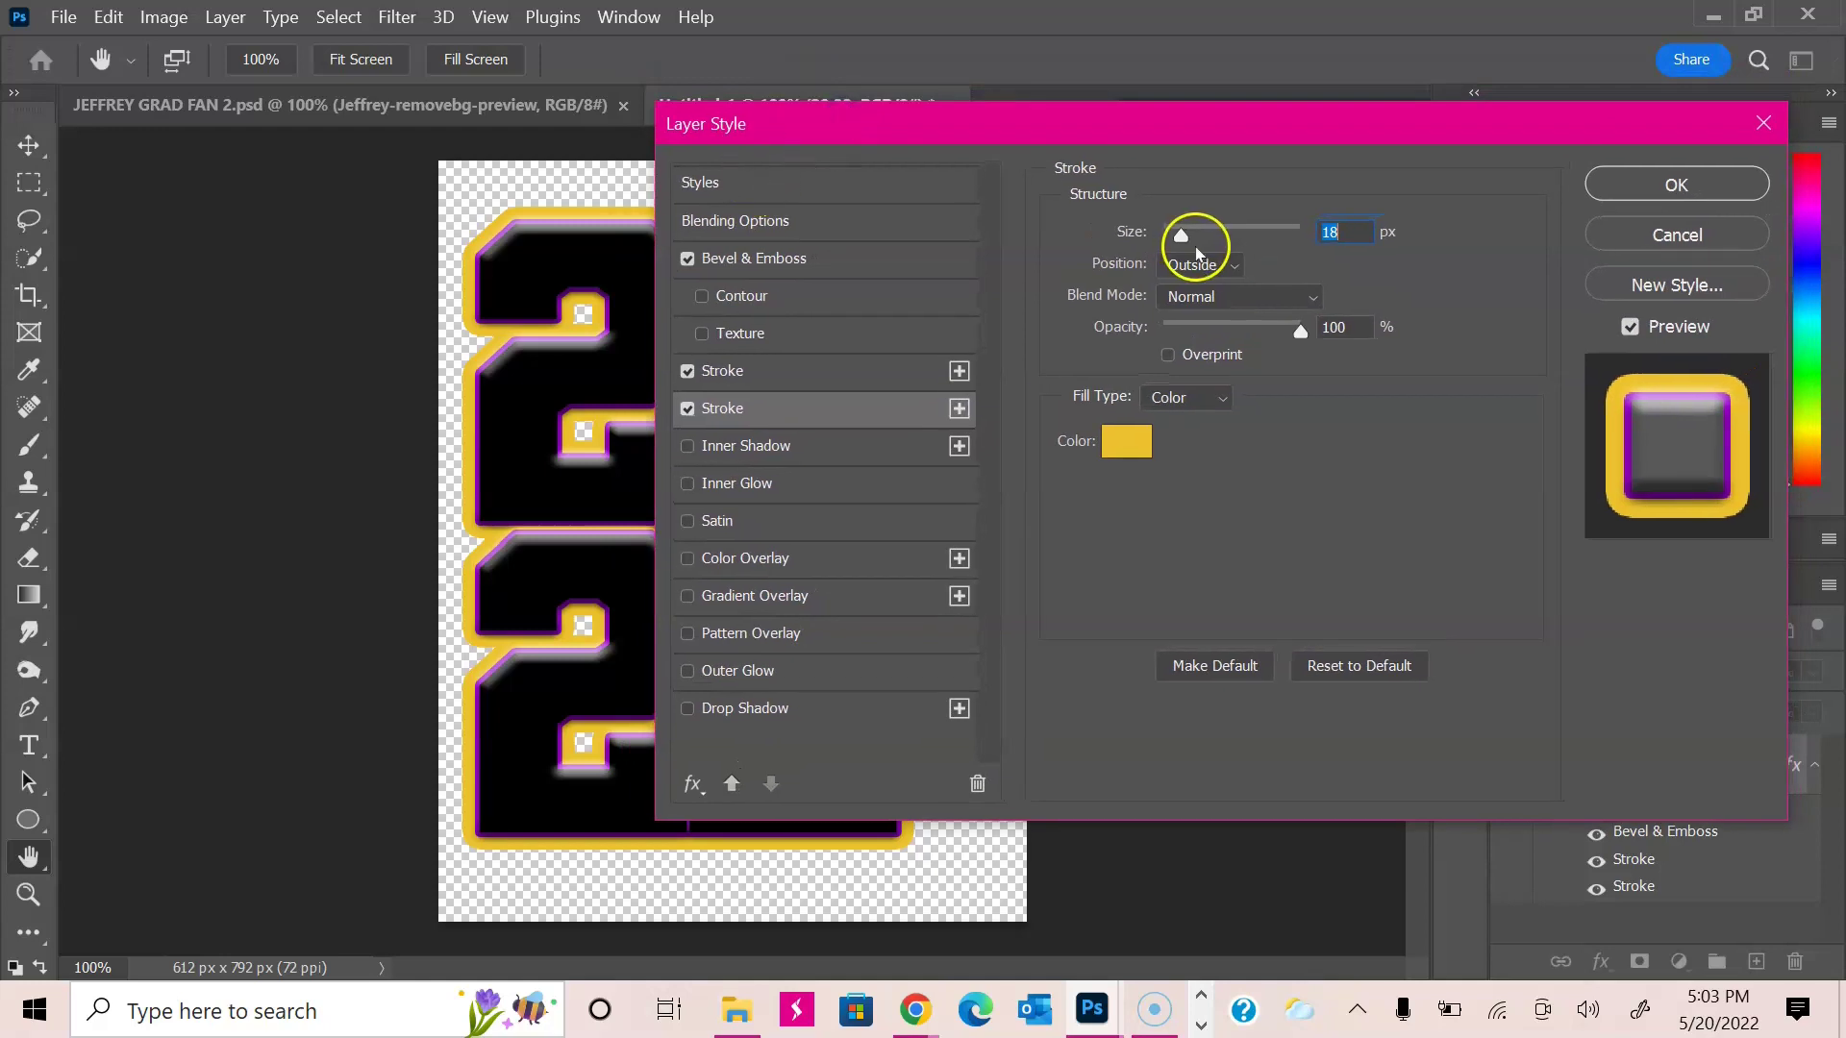
{"action": "left_click", "coordinate": [862, 268]}
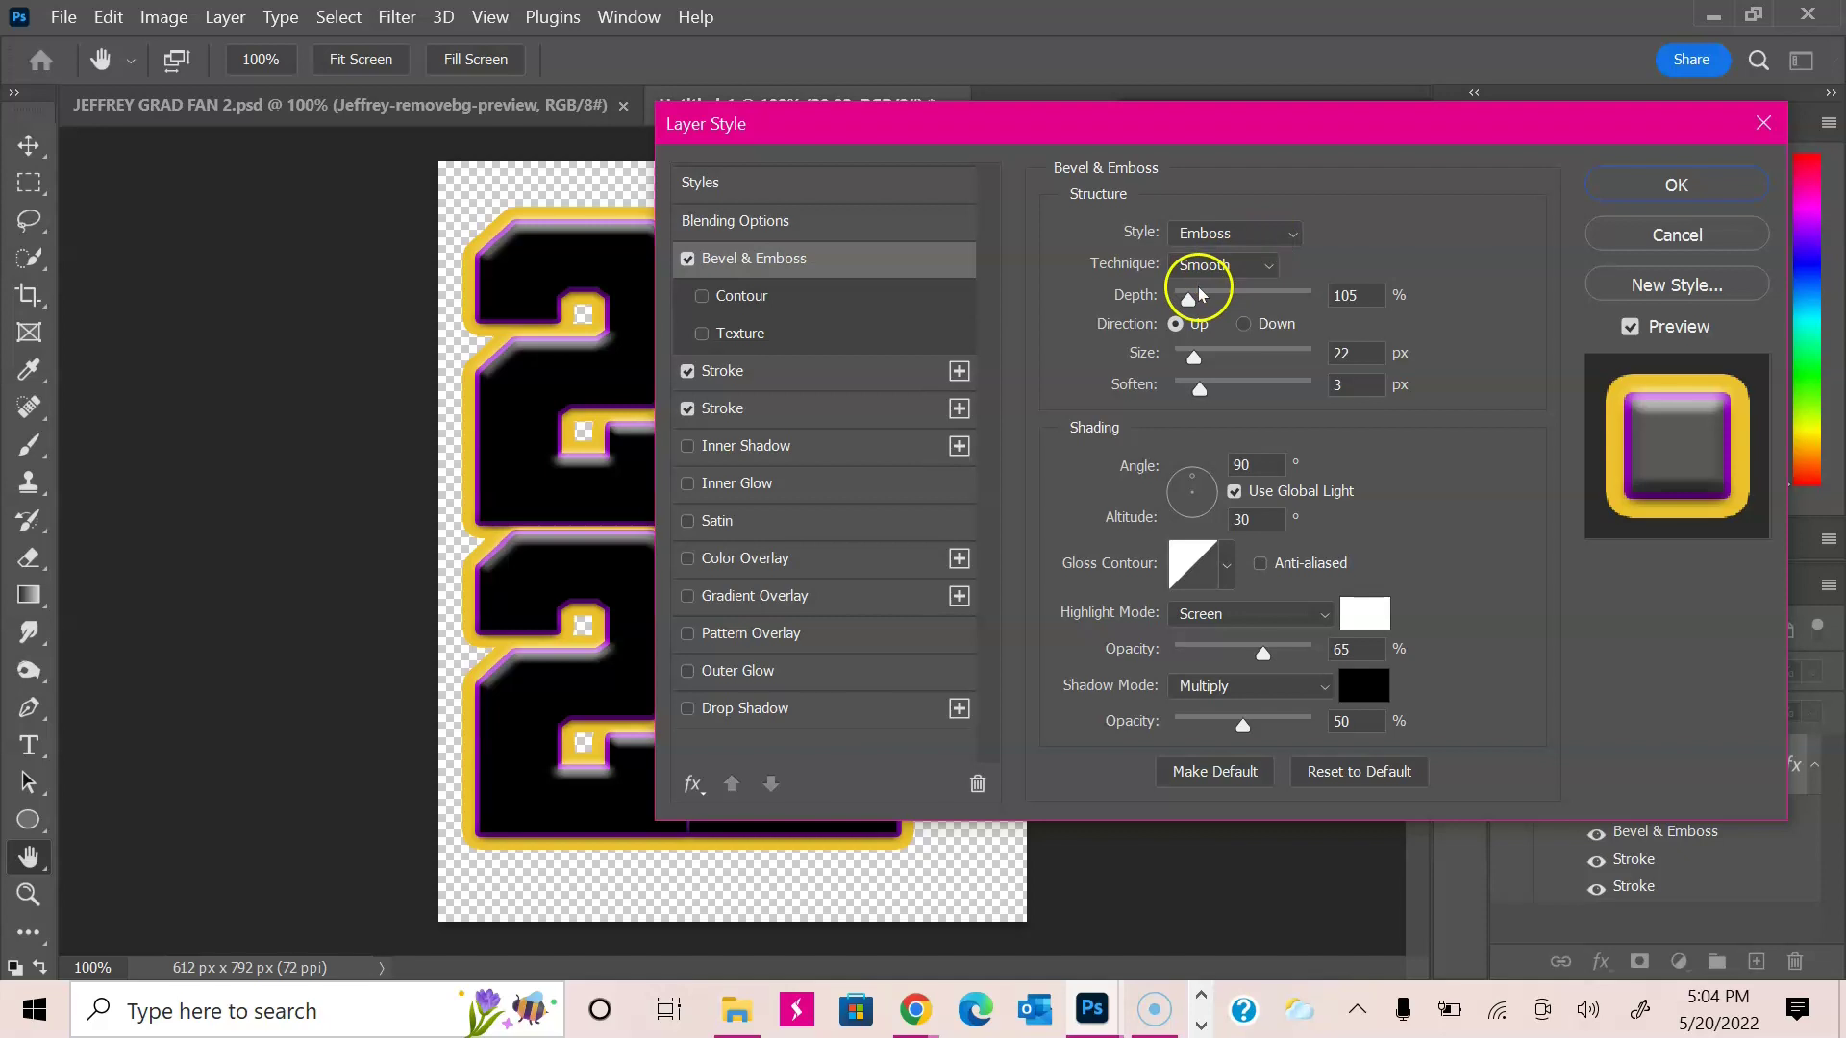
{"action": "left_click_drag", "start_coordinate": [988, 125], "coordinate": [1009, 121]}
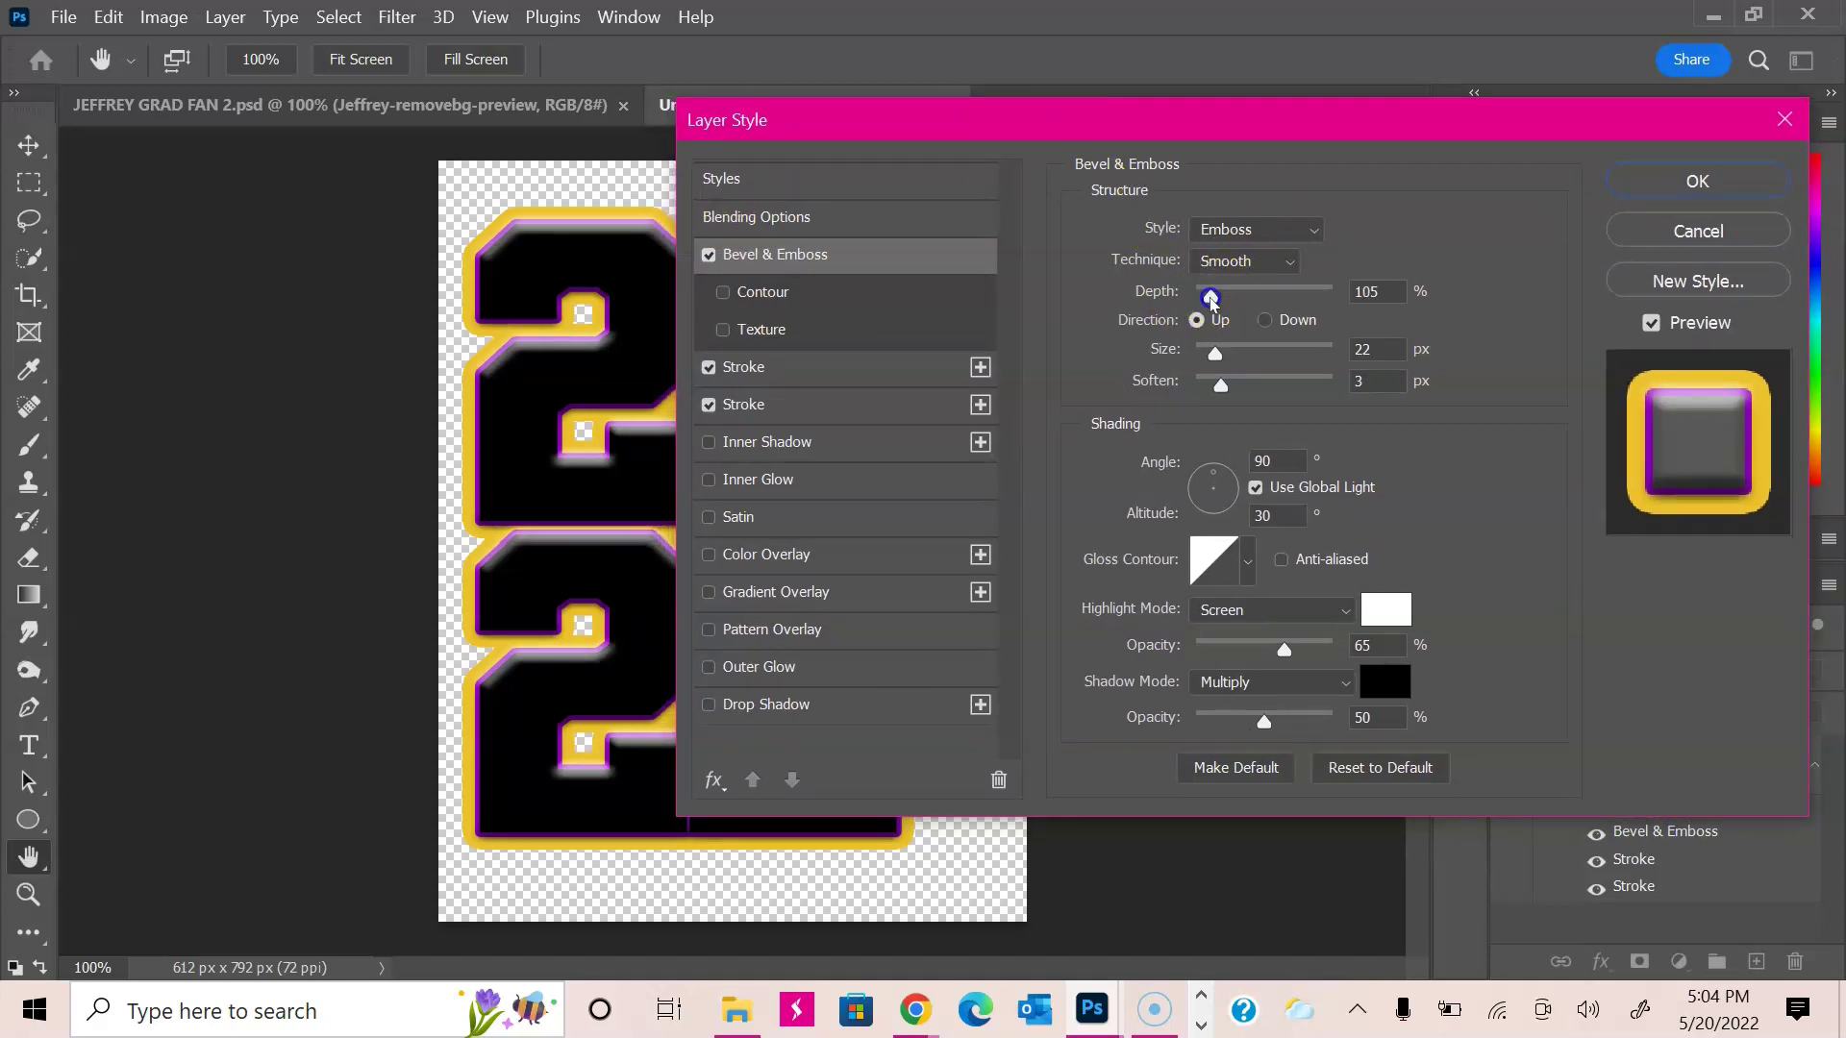
{"action": "left_click_drag", "start_coordinate": [1211, 300], "coordinate": [1218, 352]}
{"action": "left_click_drag", "start_coordinate": [854, 125], "coordinate": [942, 140]}
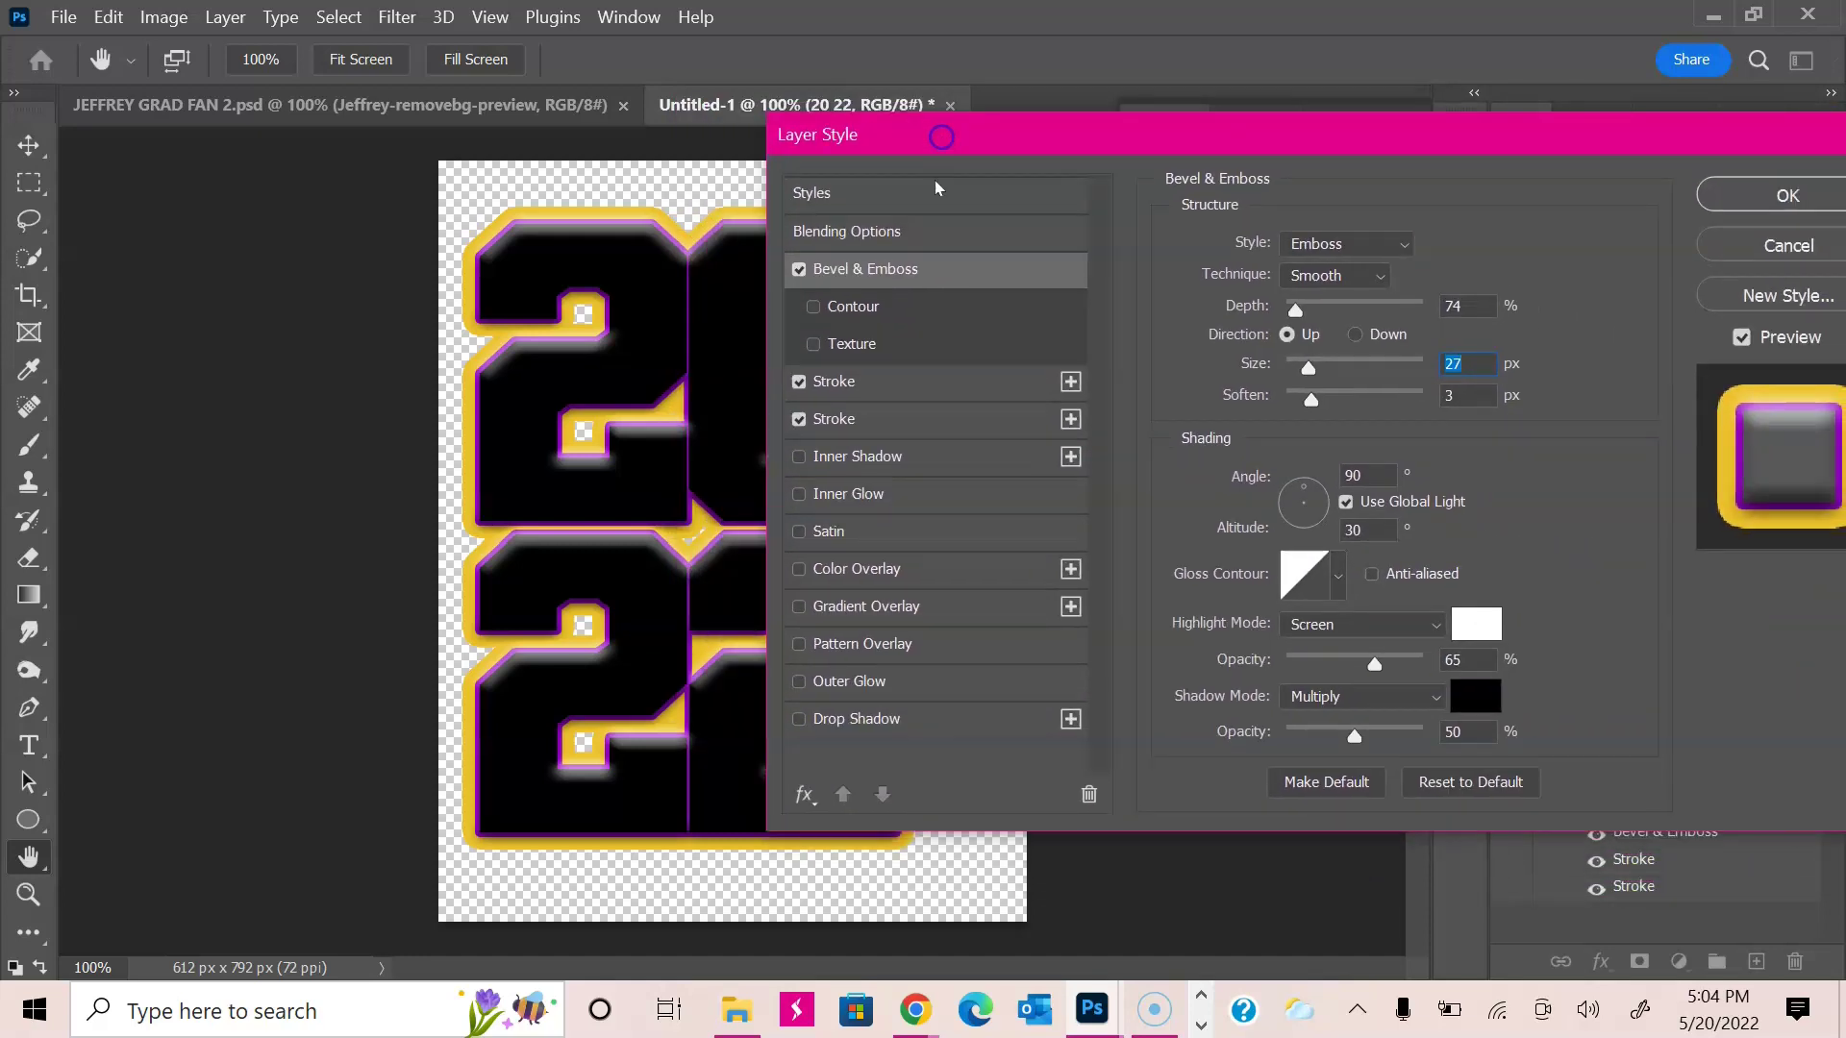
Step: Trim the yellow outer stroke to 13 px and apply the layer styles
{"action": "left_click", "coordinate": [897, 418]}
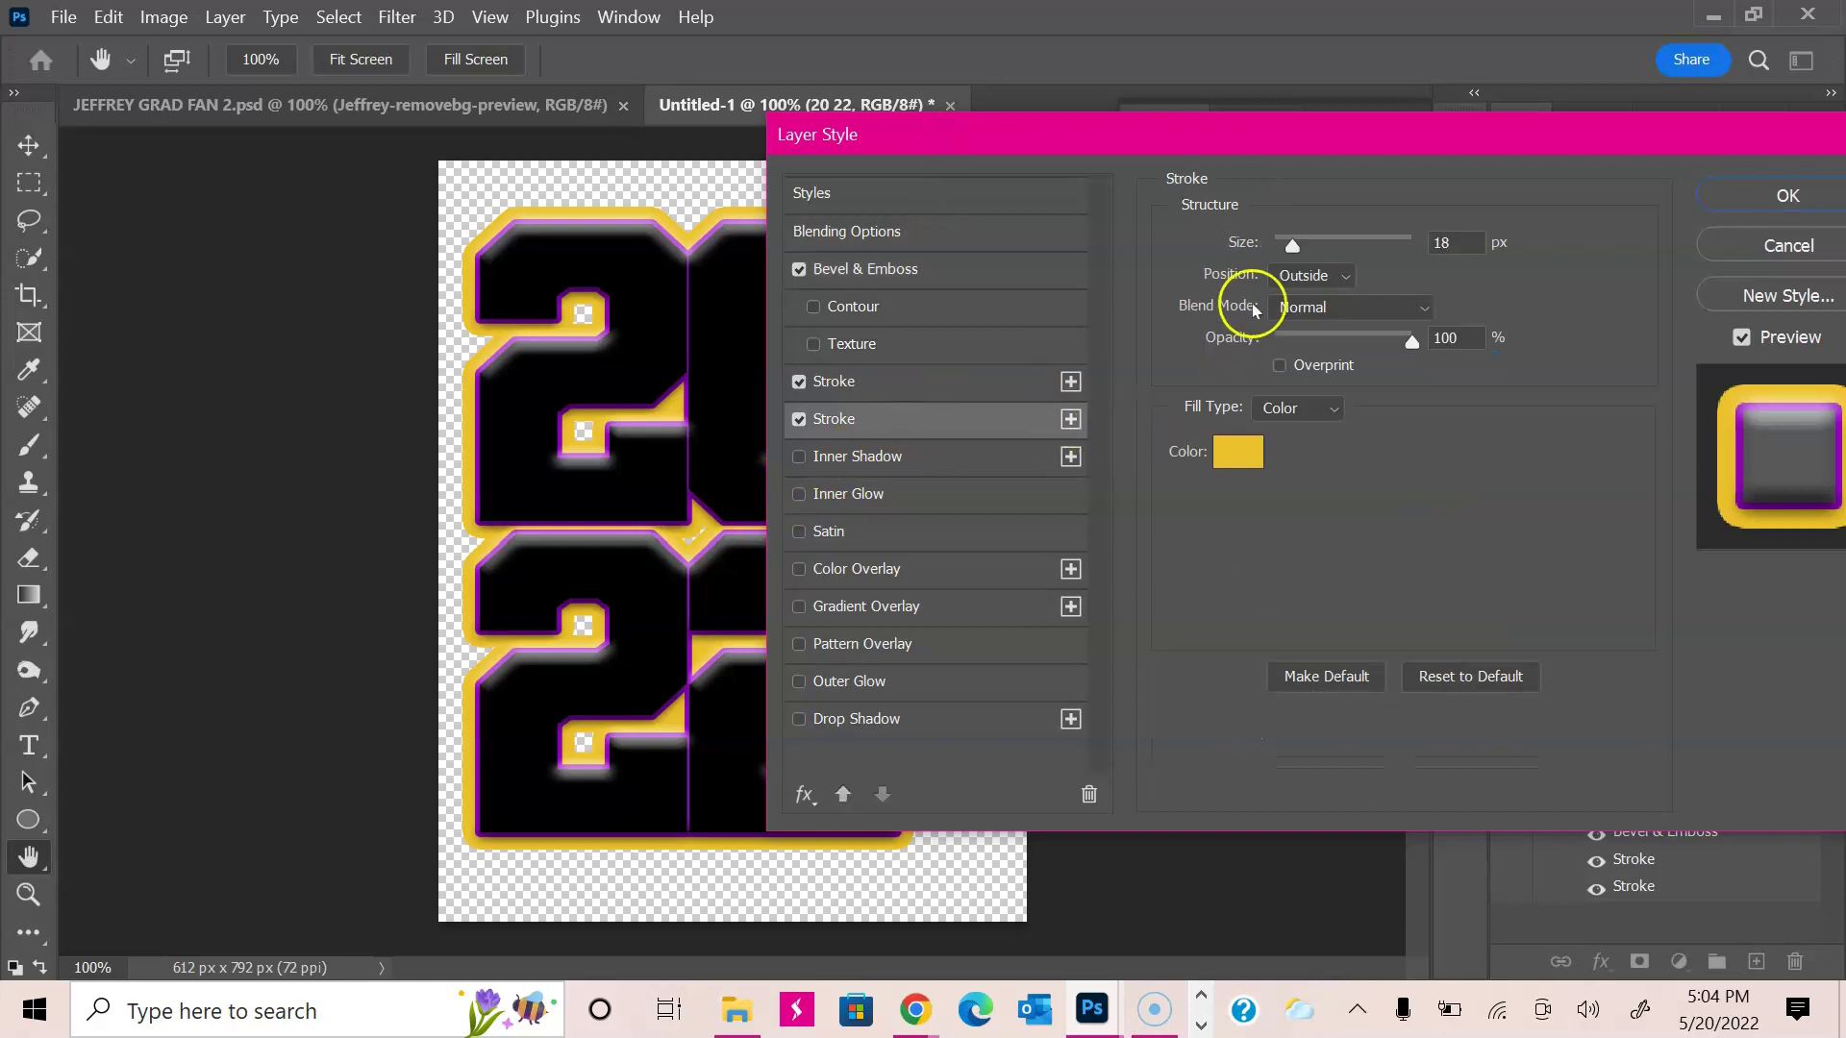
{"action": "left_click_drag", "start_coordinate": [1289, 247], "coordinate": [1290, 249]}
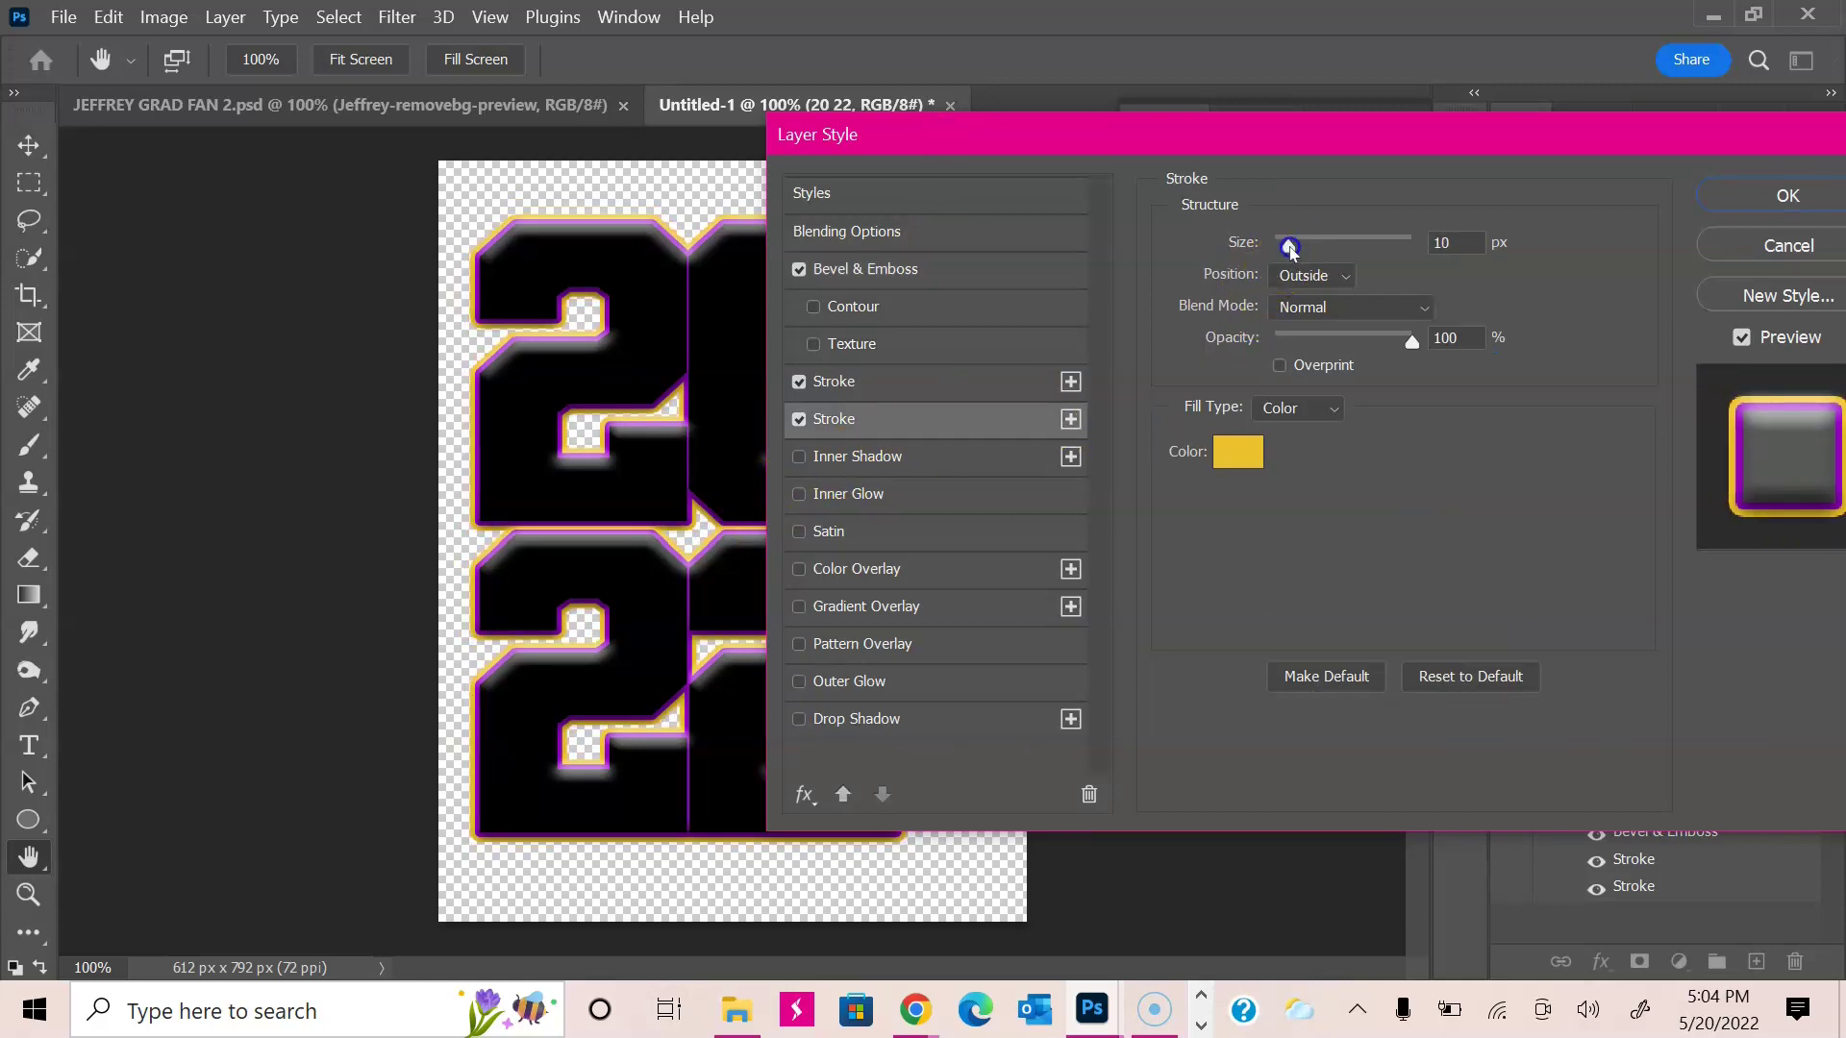
{"action": "left_click_drag", "start_coordinate": [1290, 249], "coordinate": [1293, 255]}
{"action": "left_click", "coordinate": [1783, 196]}
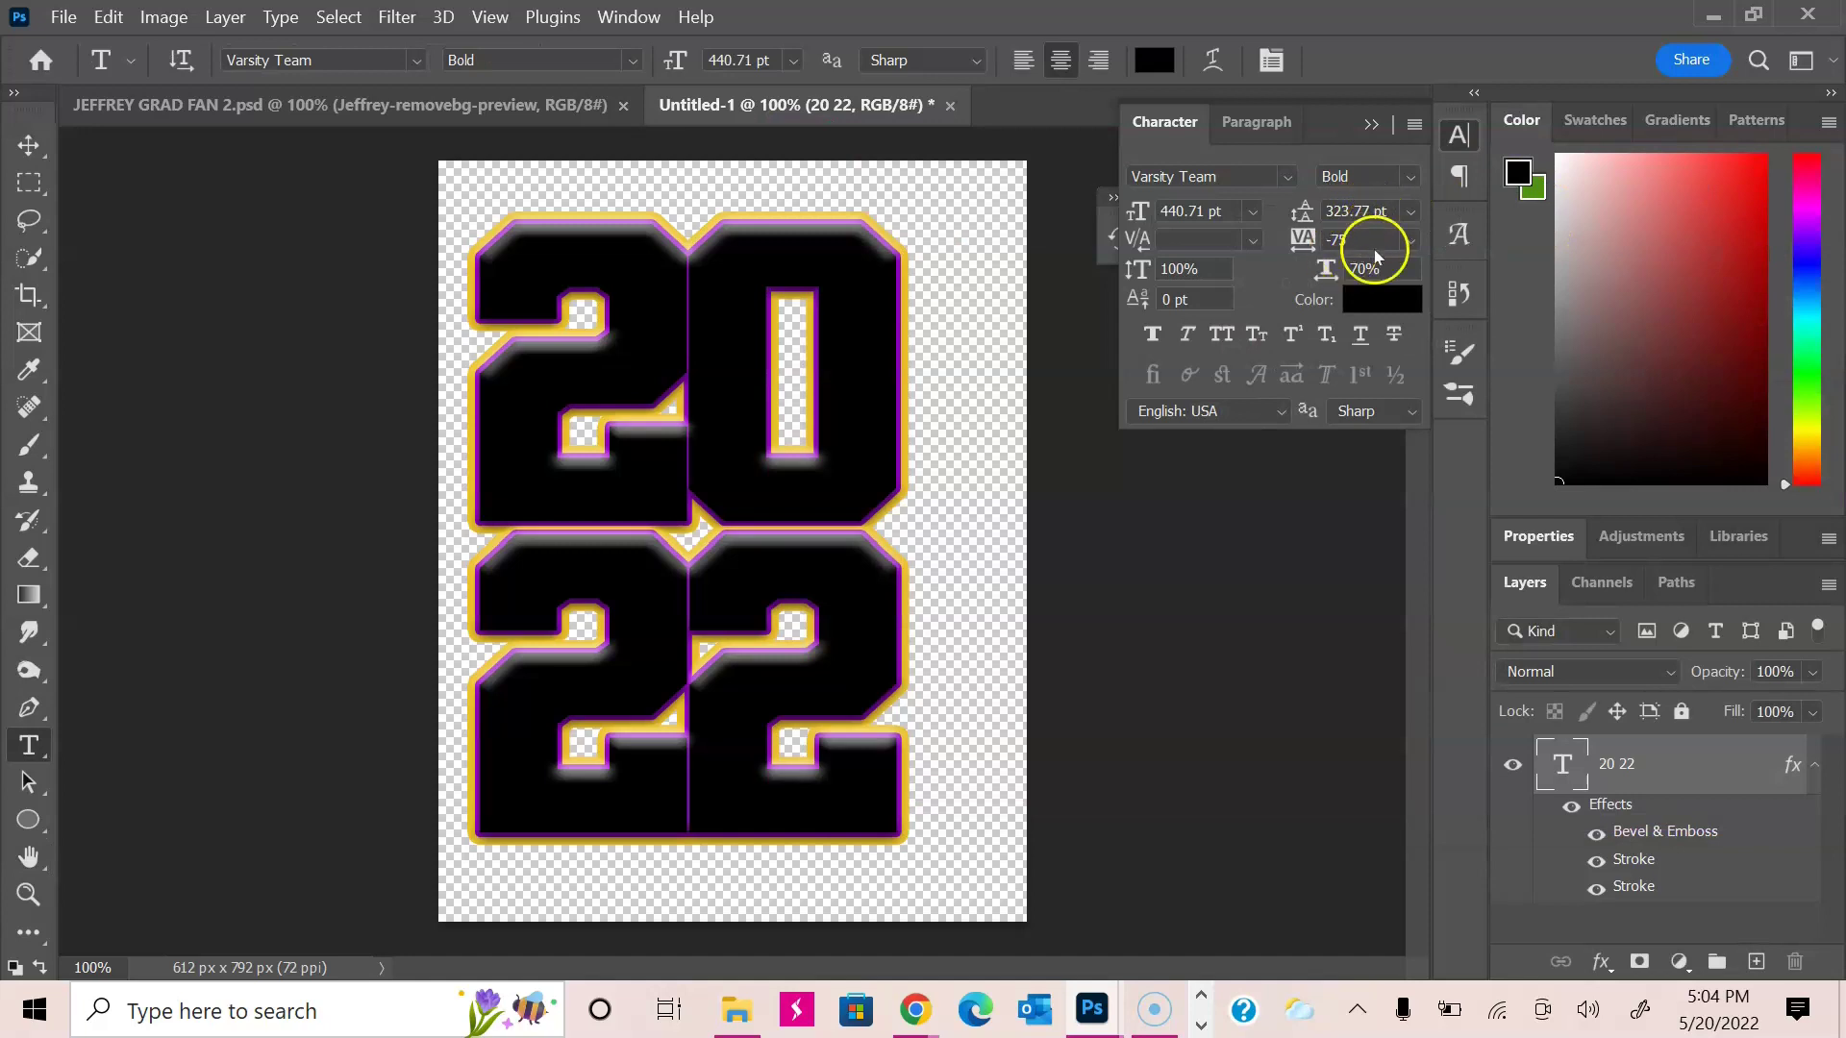
Step: Set the 2022 text's tracking to -25 in the Character panel
{"action": "left_click", "coordinate": [1412, 242]}
{"action": "left_click", "coordinate": [1367, 308]}
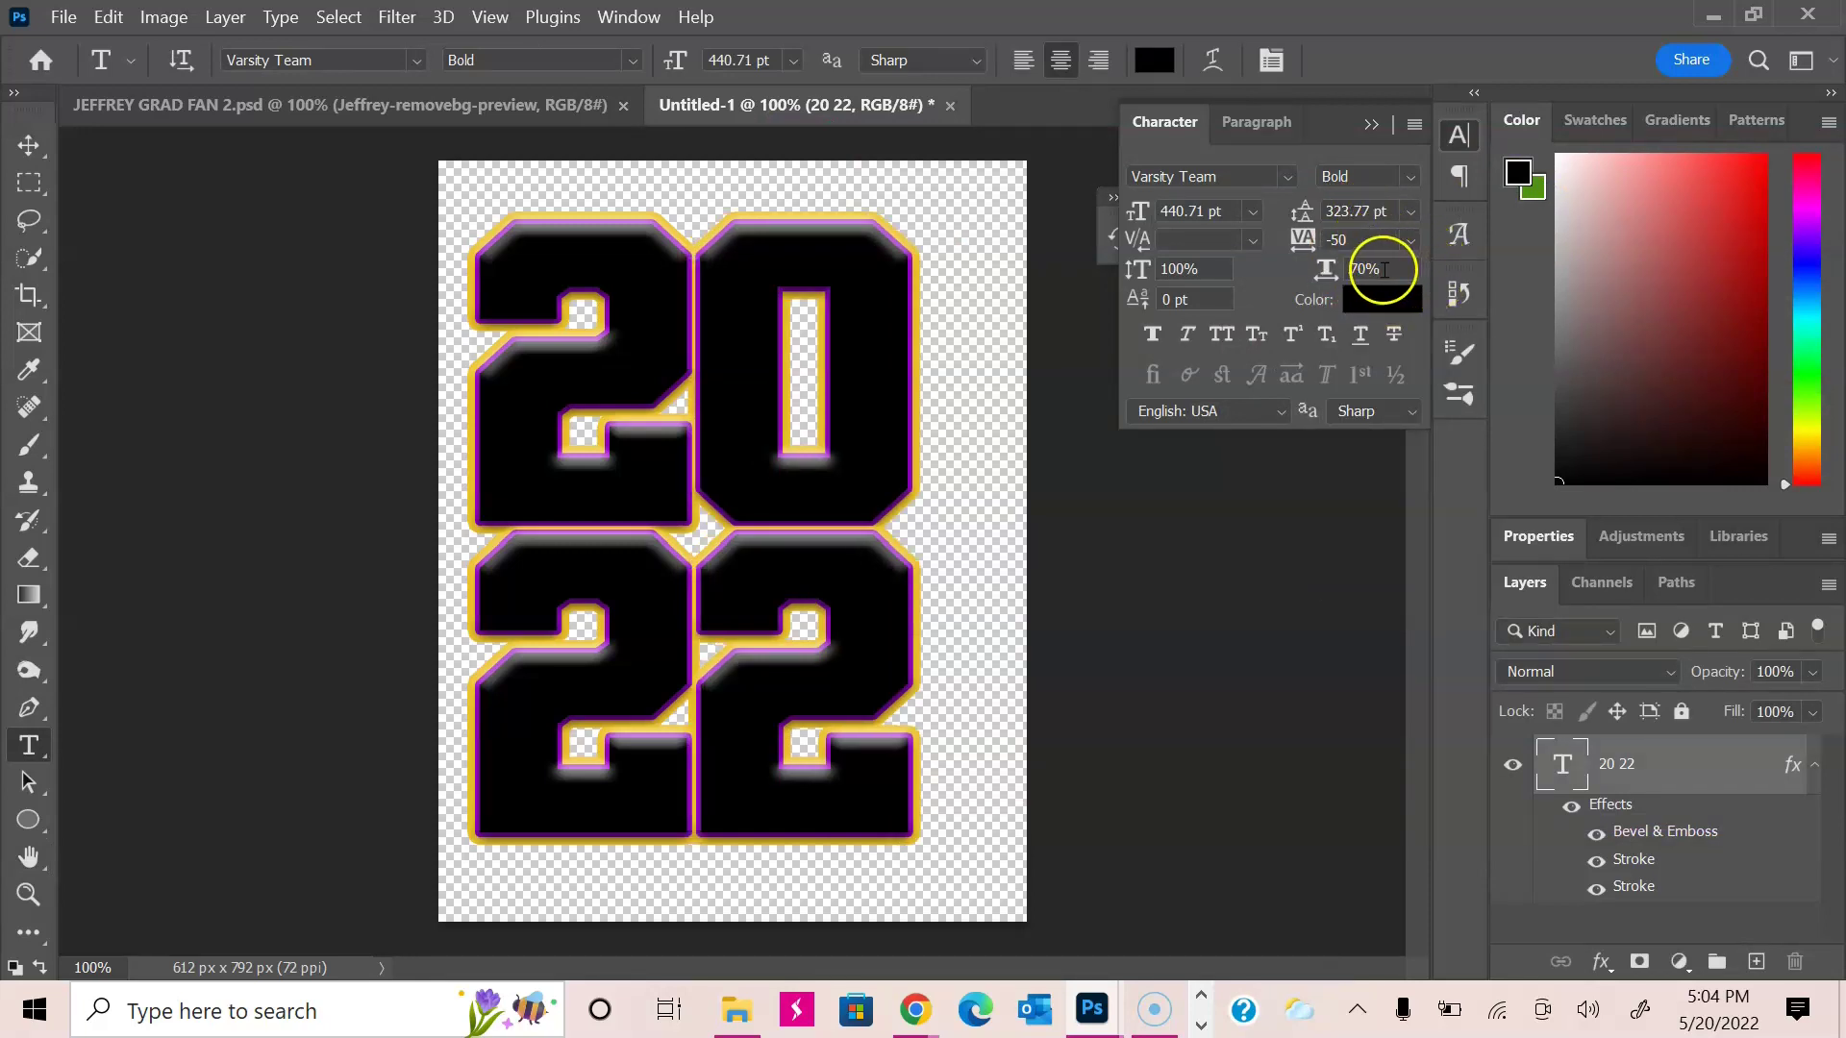
{"action": "left_click", "coordinate": [1403, 242]}
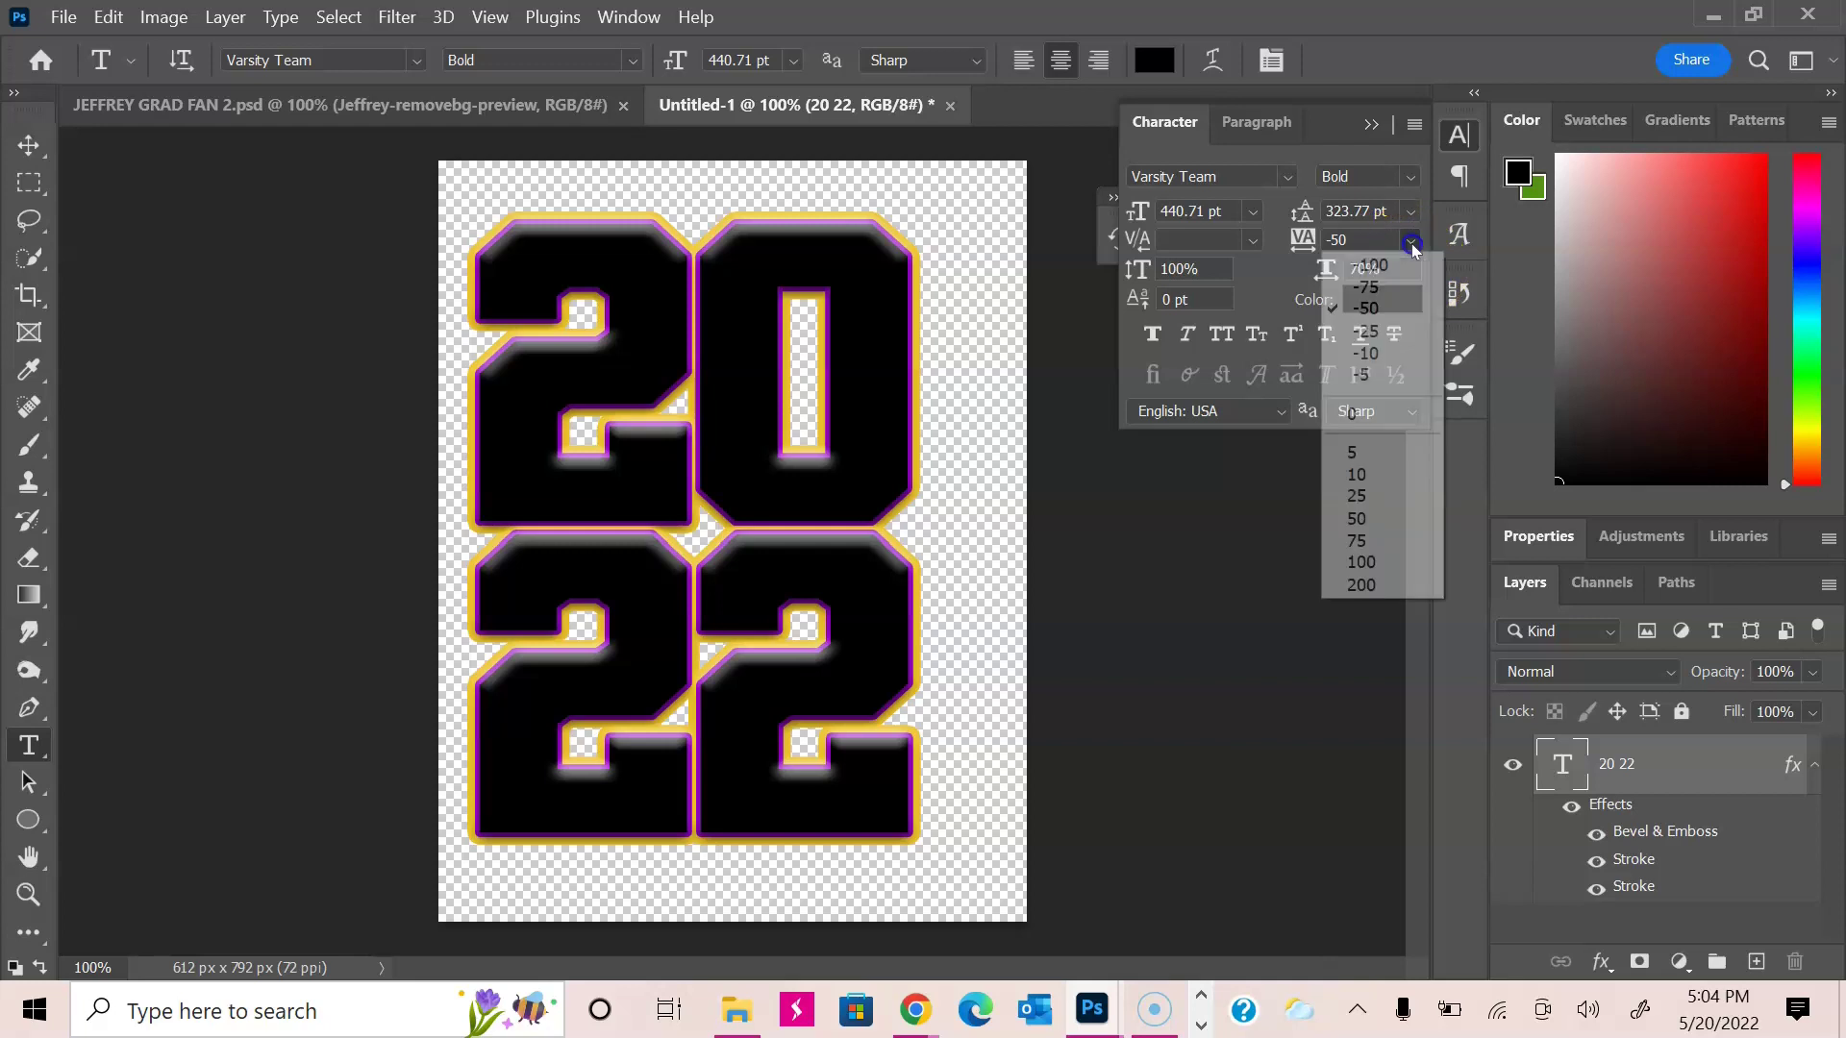
{"action": "left_click", "coordinate": [1402, 323]}
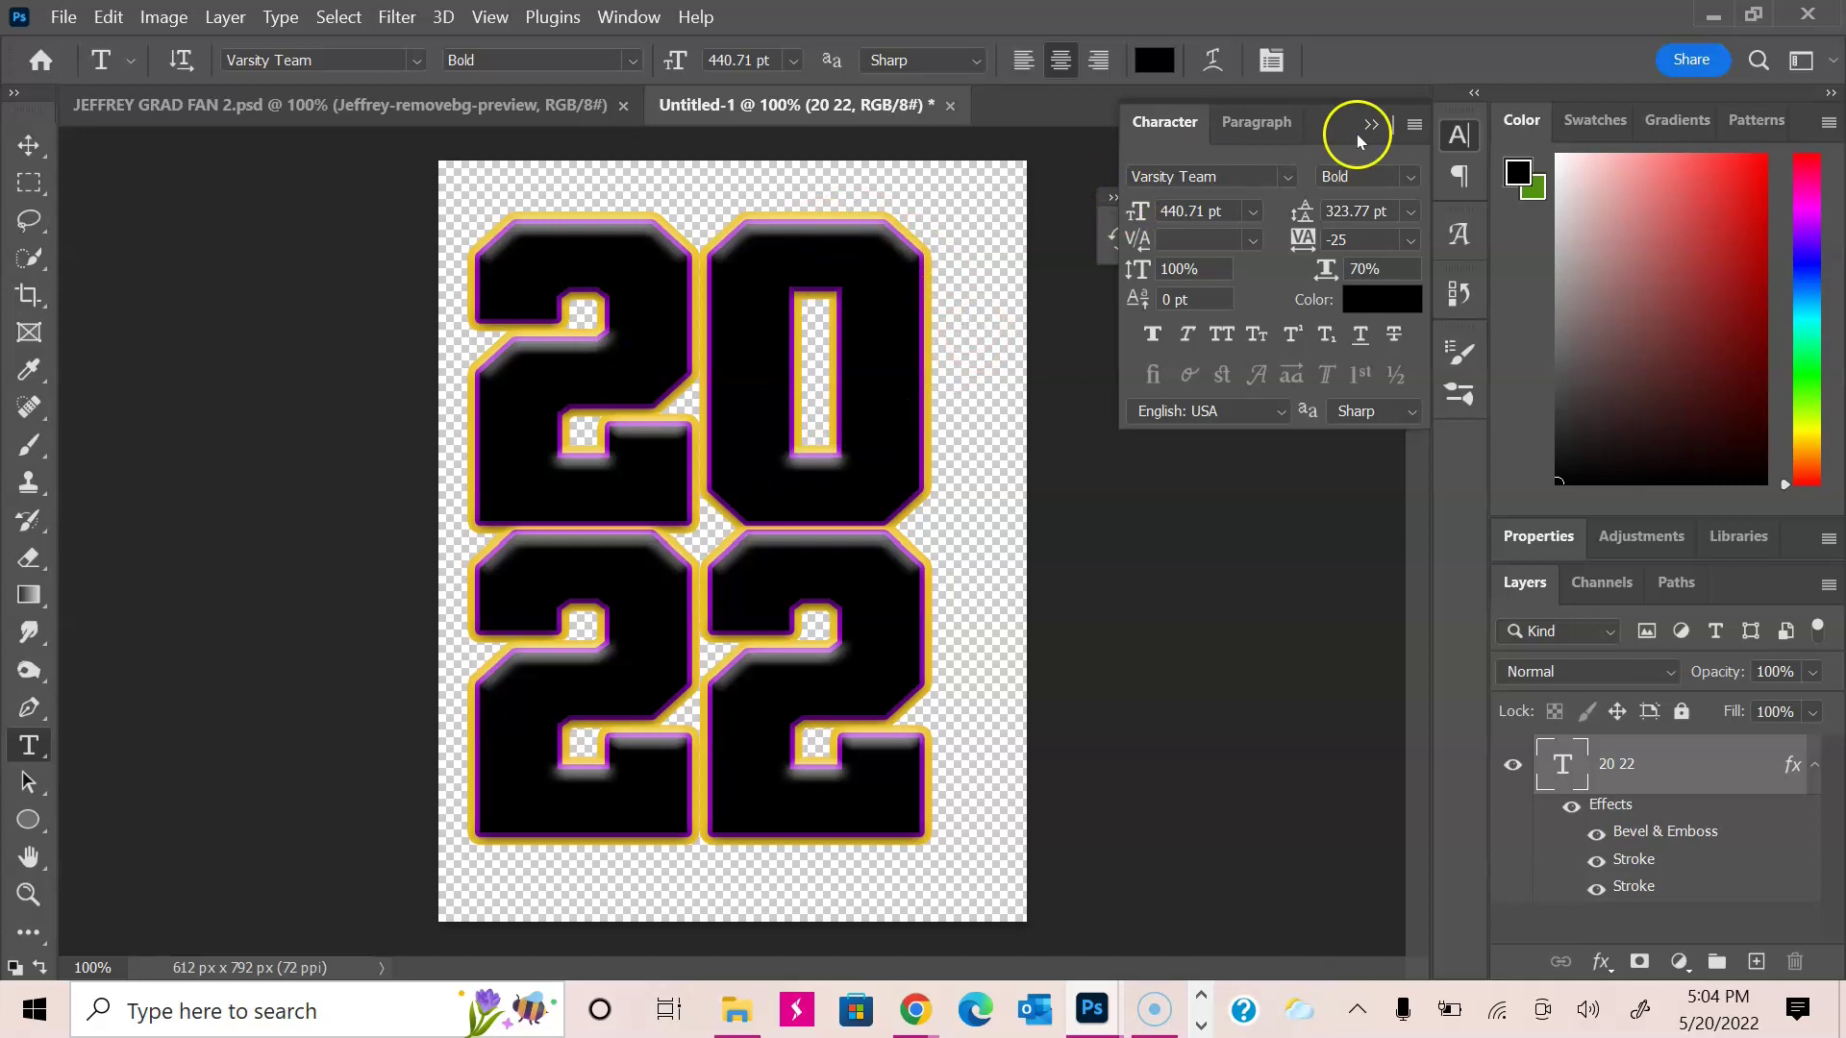
Step: Commit the 2022 text and move it up and slightly right
{"action": "left_click", "coordinate": [699, 394]}
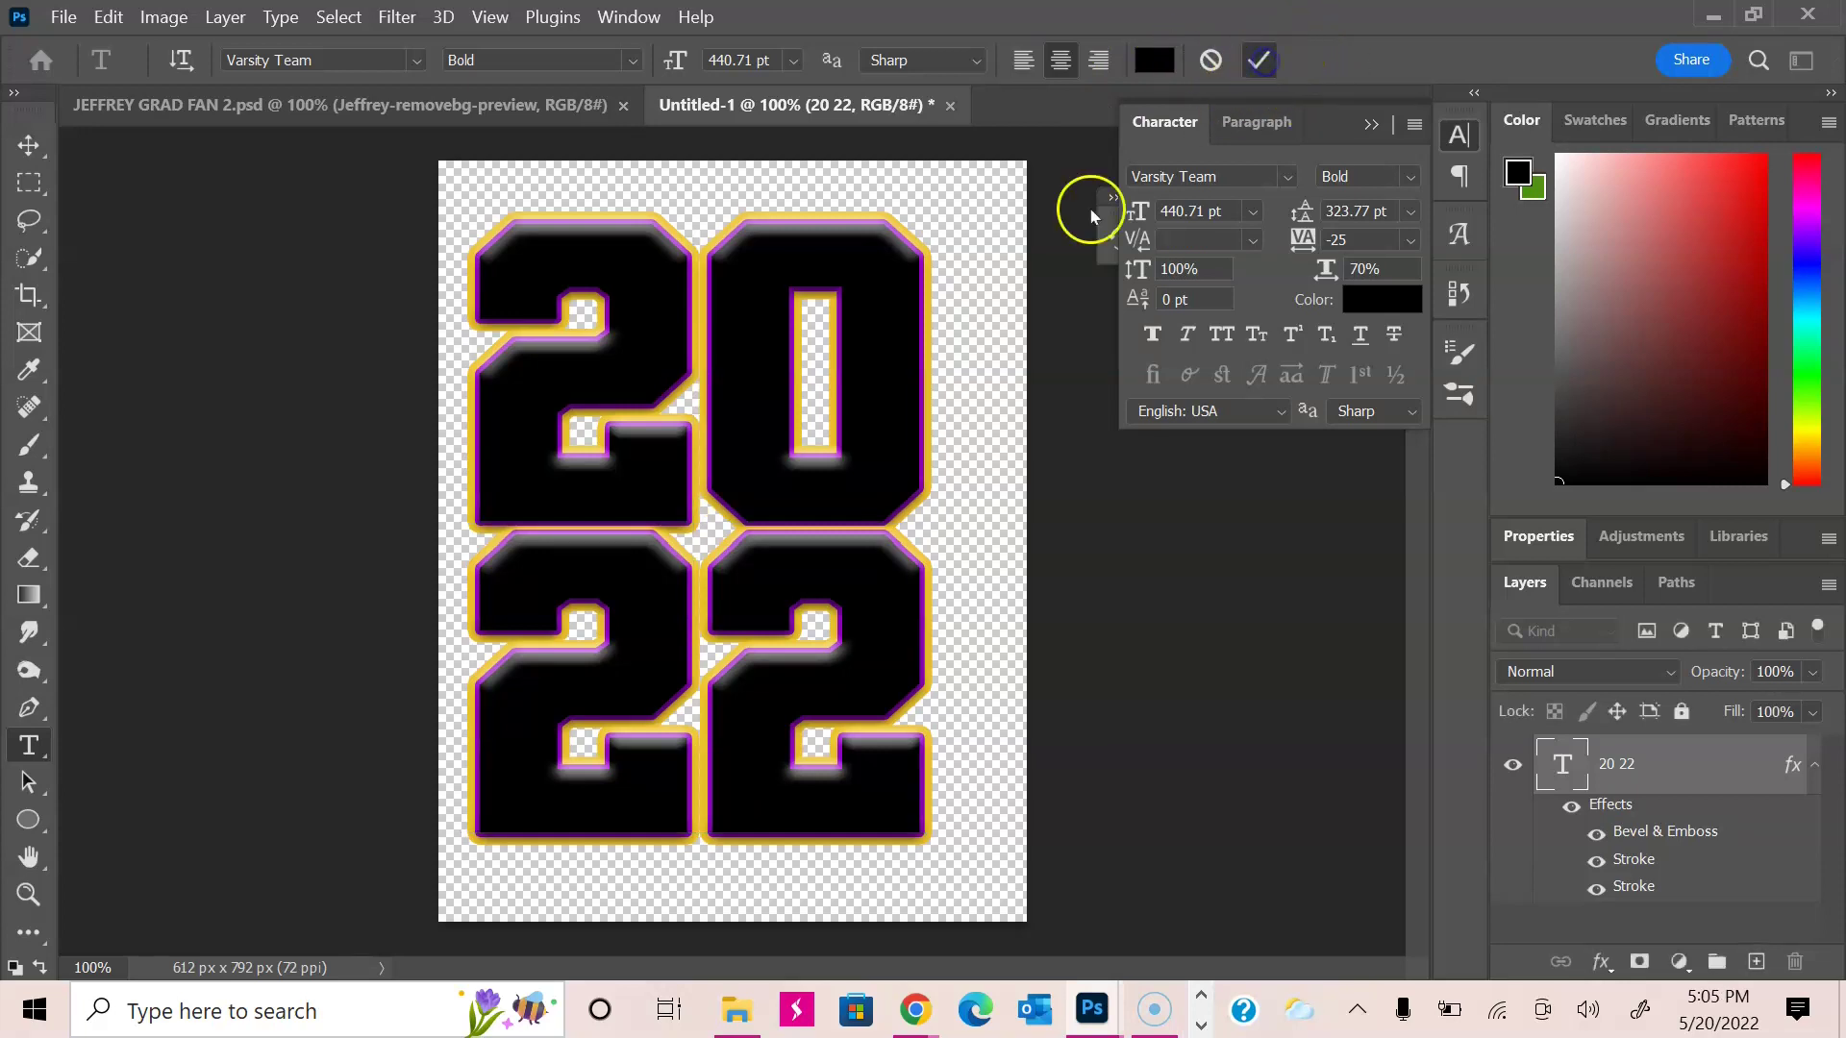
{"action": "left_click", "coordinate": [624, 707]}
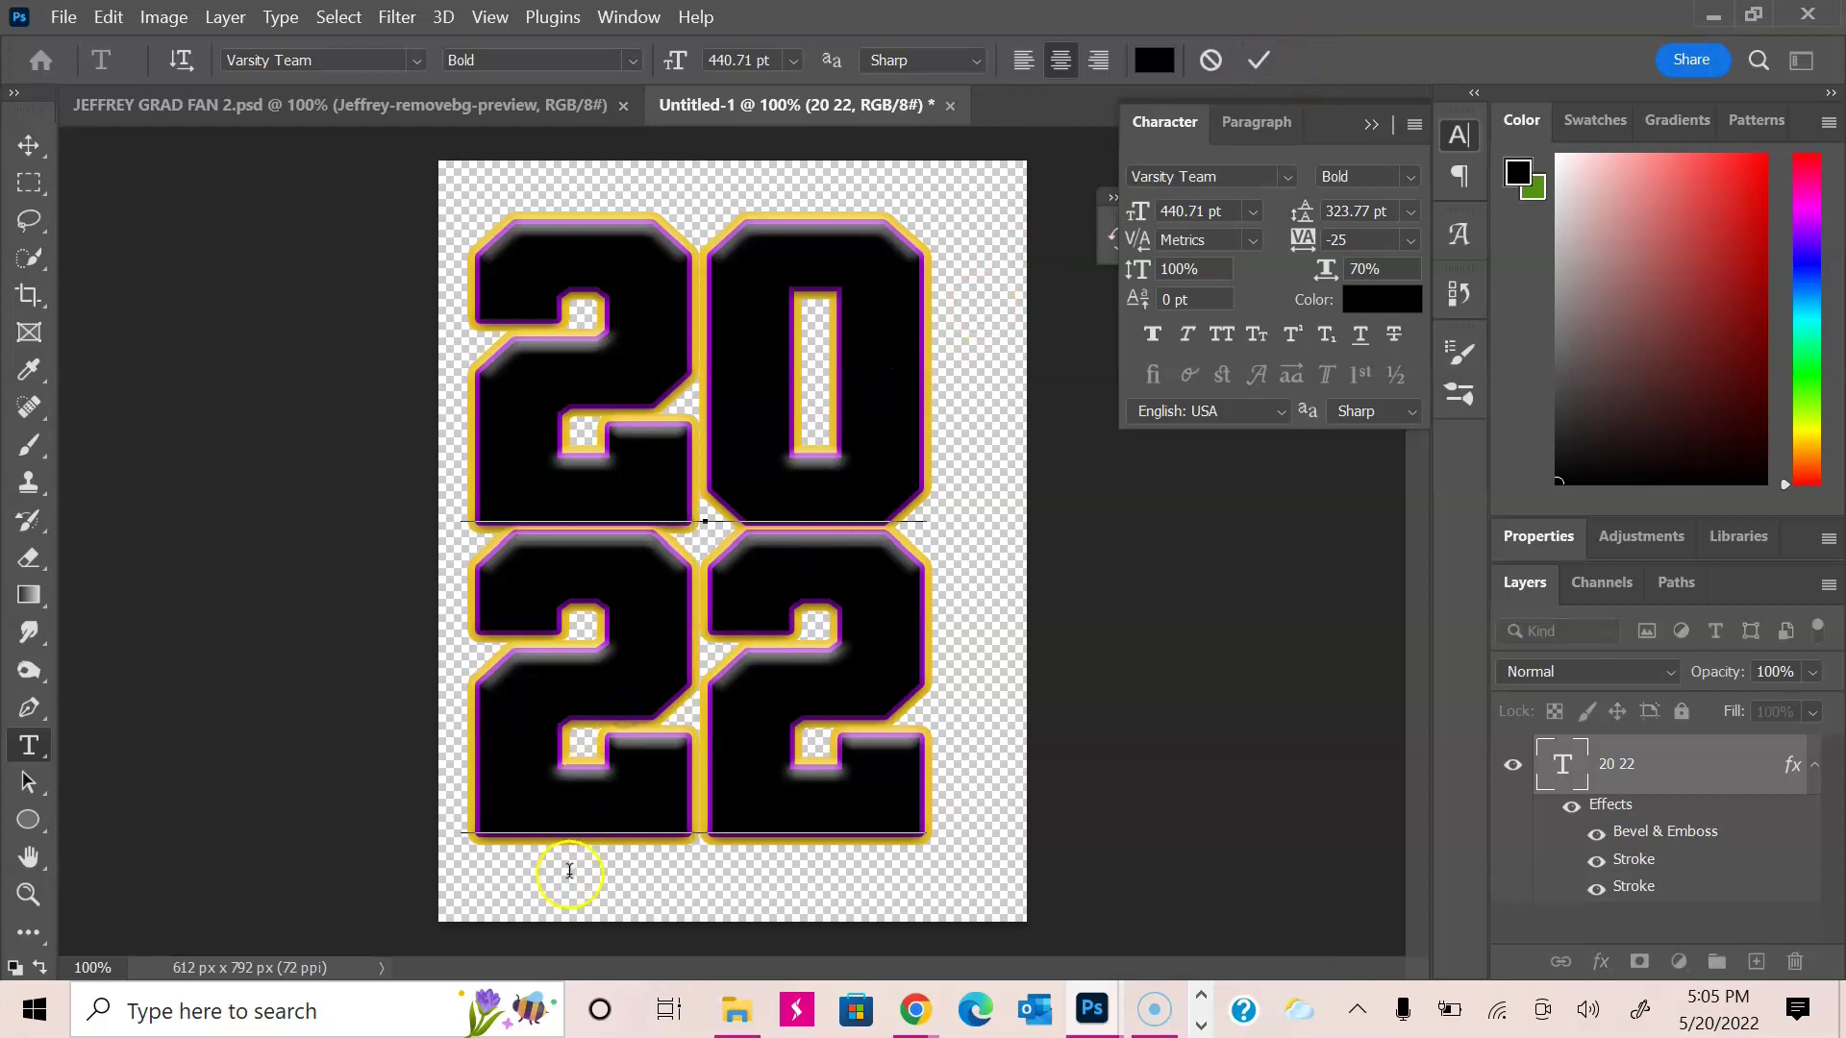
{"action": "left_click", "coordinate": [29, 142]}
{"action": "mouse_move", "coordinate": [656, 524]}
{"action": "left_mouse_down"}
{"action": "mouse_move", "coordinate": [672, 486]}
{"action": "mouse_move", "coordinate": [679, 510]}
{"action": "left_mouse_up"}
Step: Add the text XANDER near the bottom of the page, fixing a typo
{"action": "left_click", "coordinate": [32, 743]}
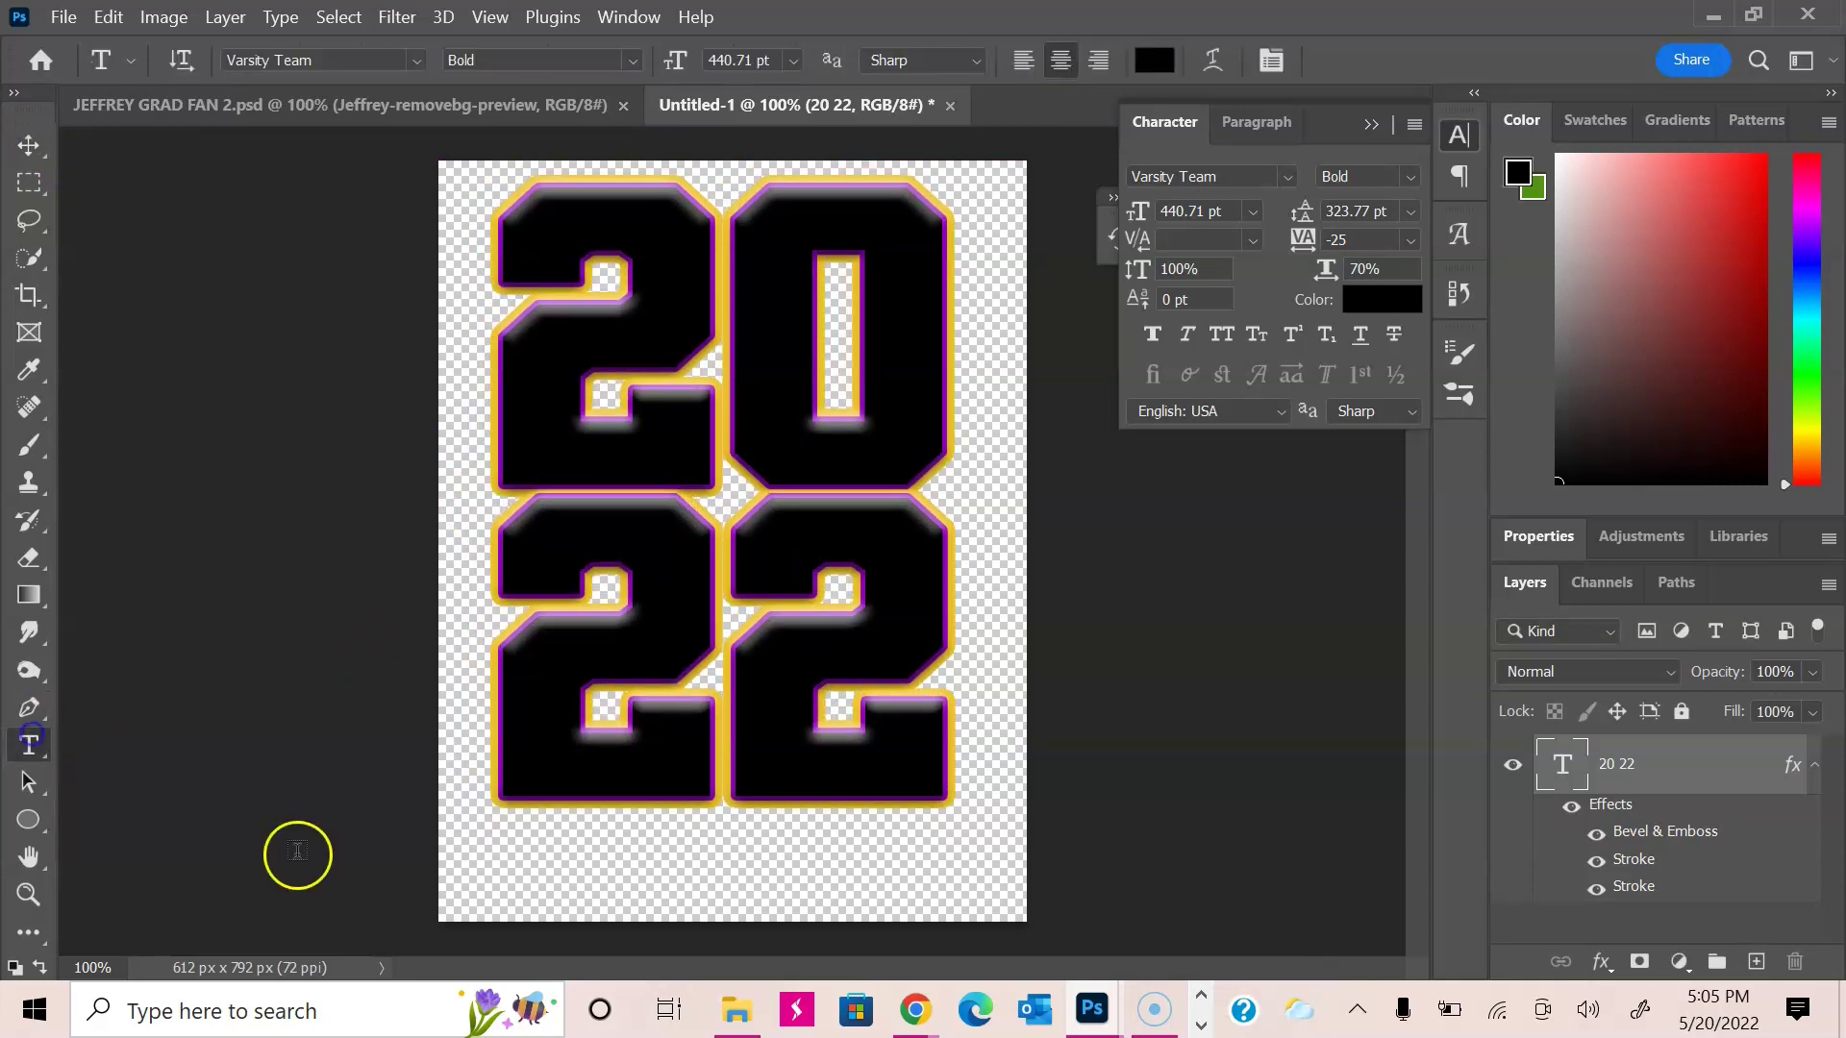
{"action": "left_click", "coordinate": [516, 869]}
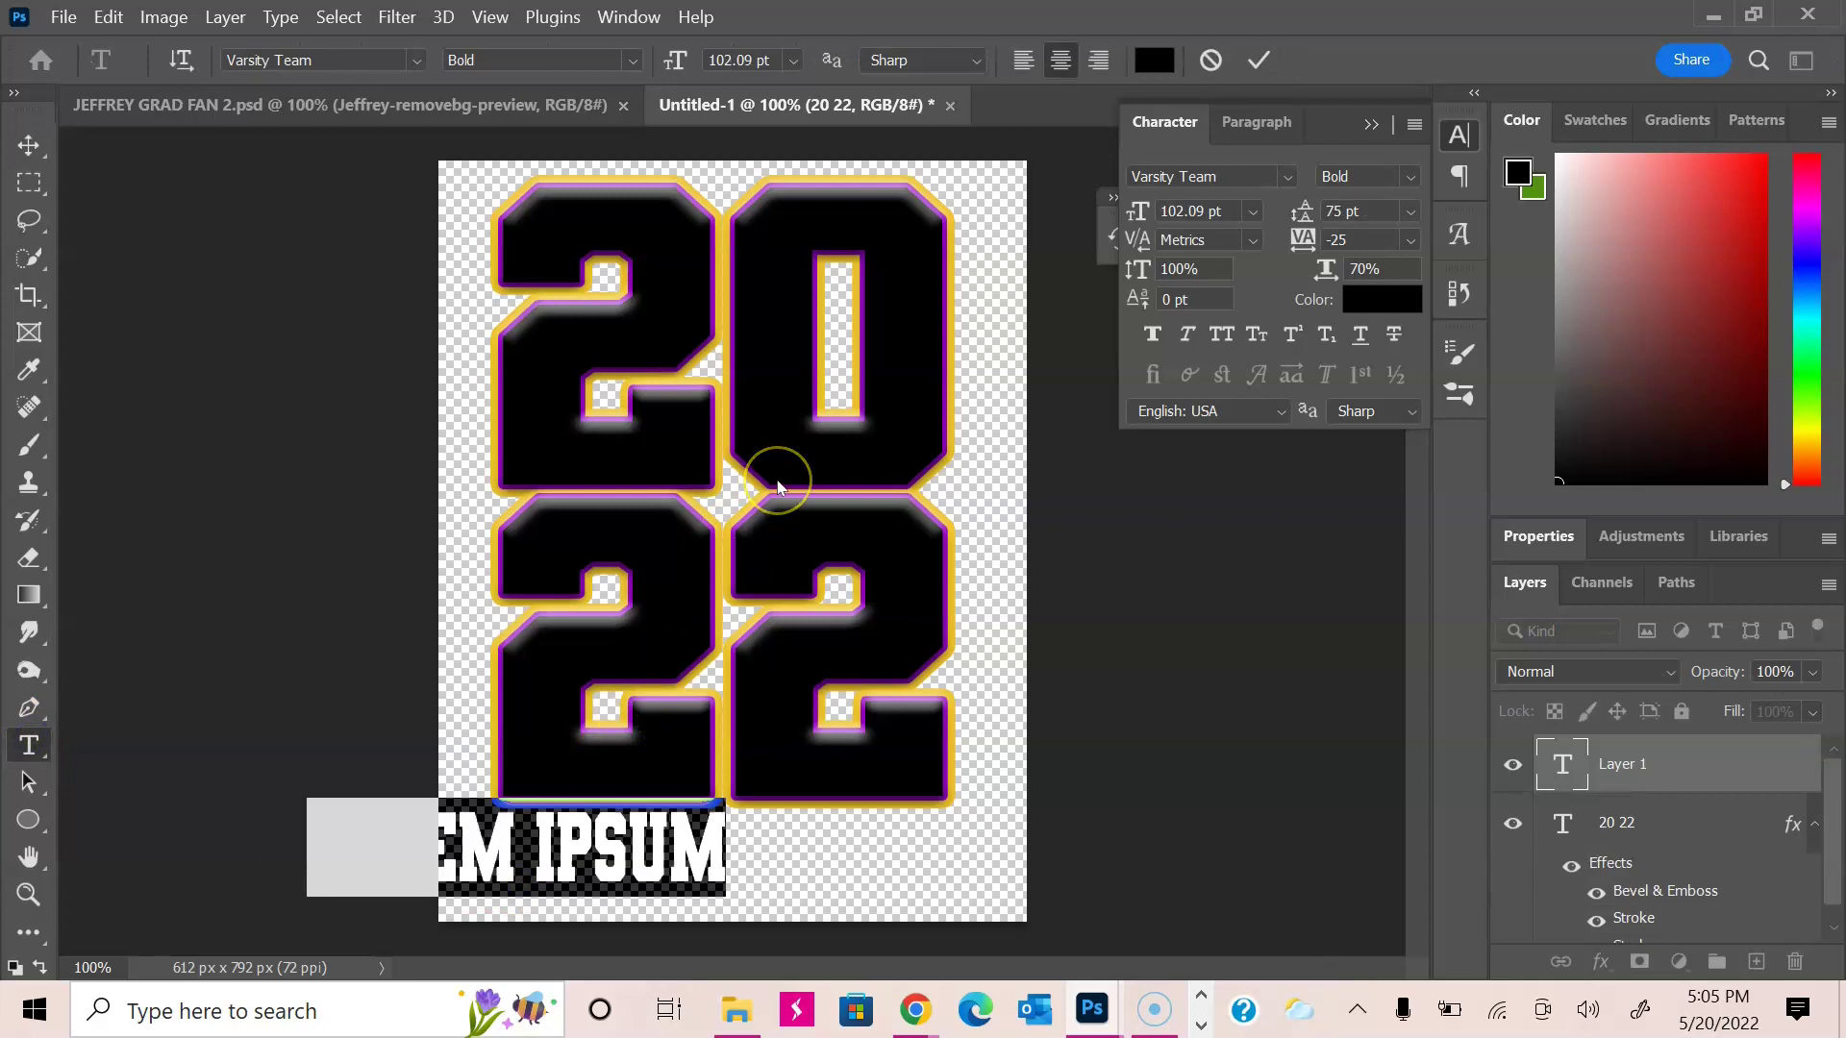
{"action": "type", "text": "XAV"}
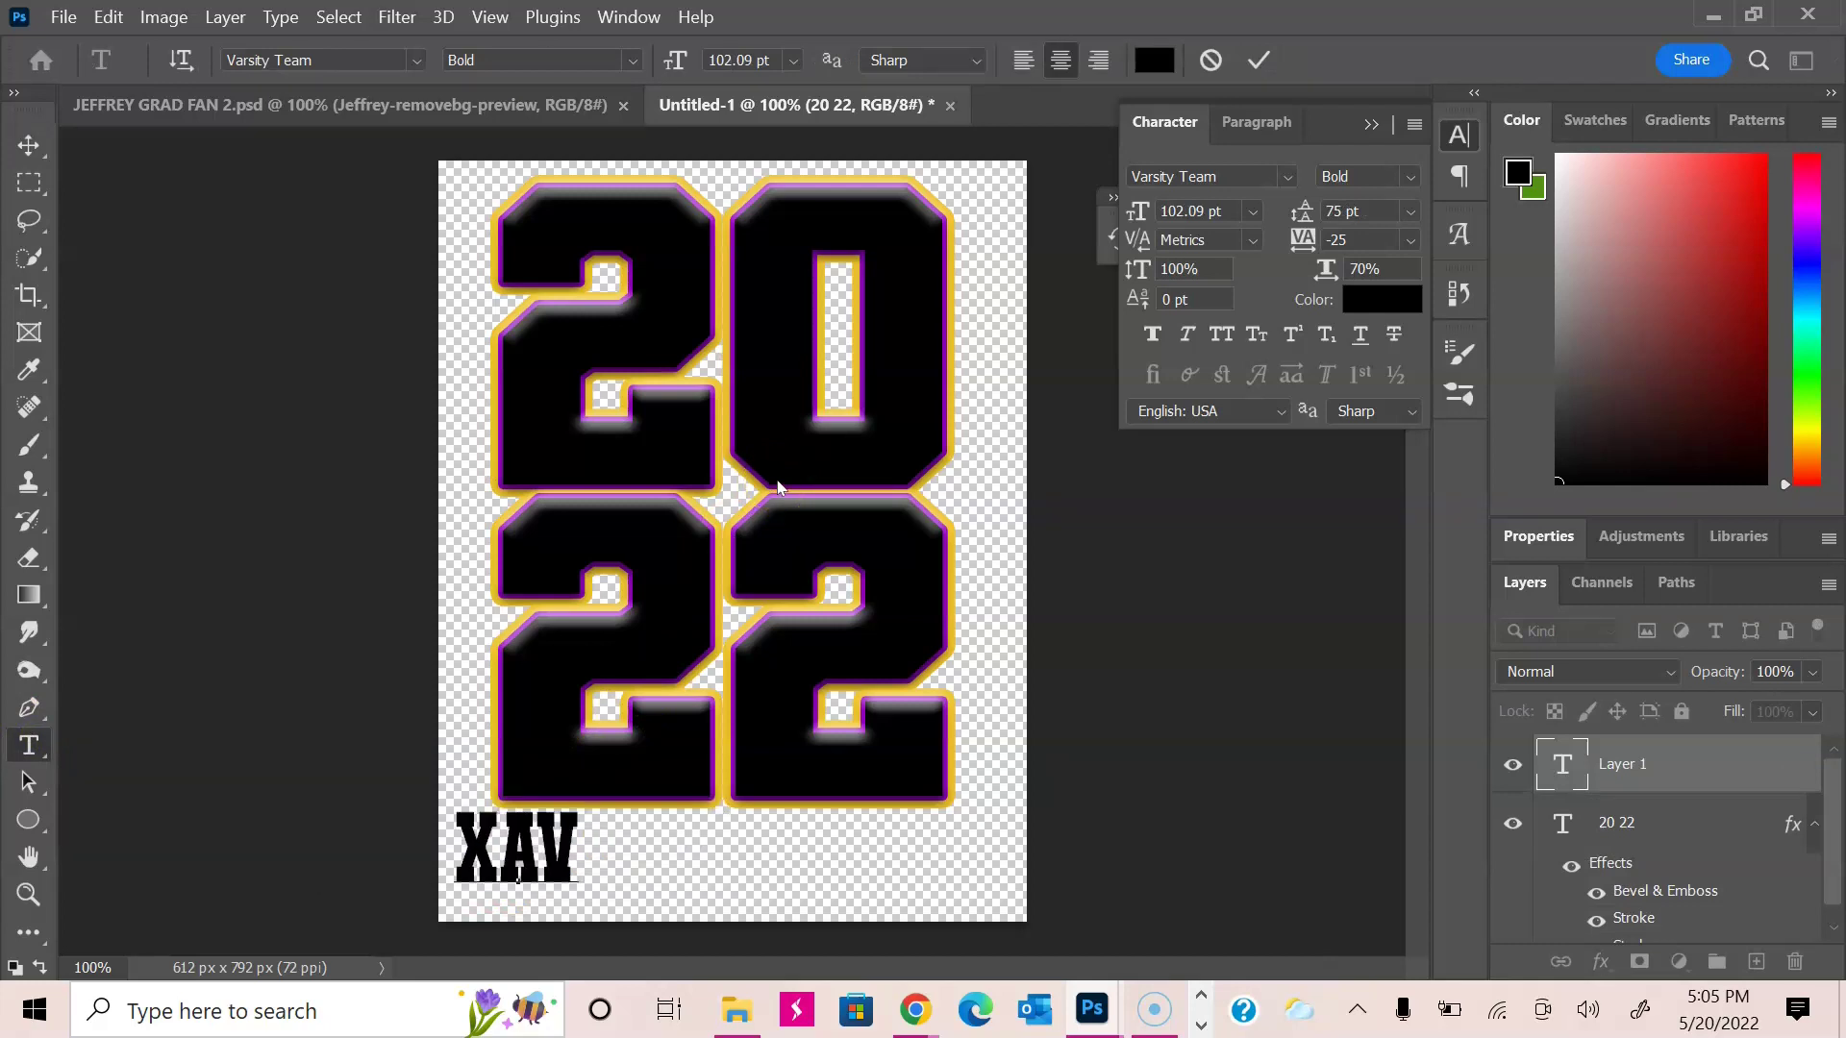
{"action": "key", "text": "BackSpace"}
{"action": "type", "text": "NDER"}
{"action": "left_click", "coordinate": [1259, 60]}
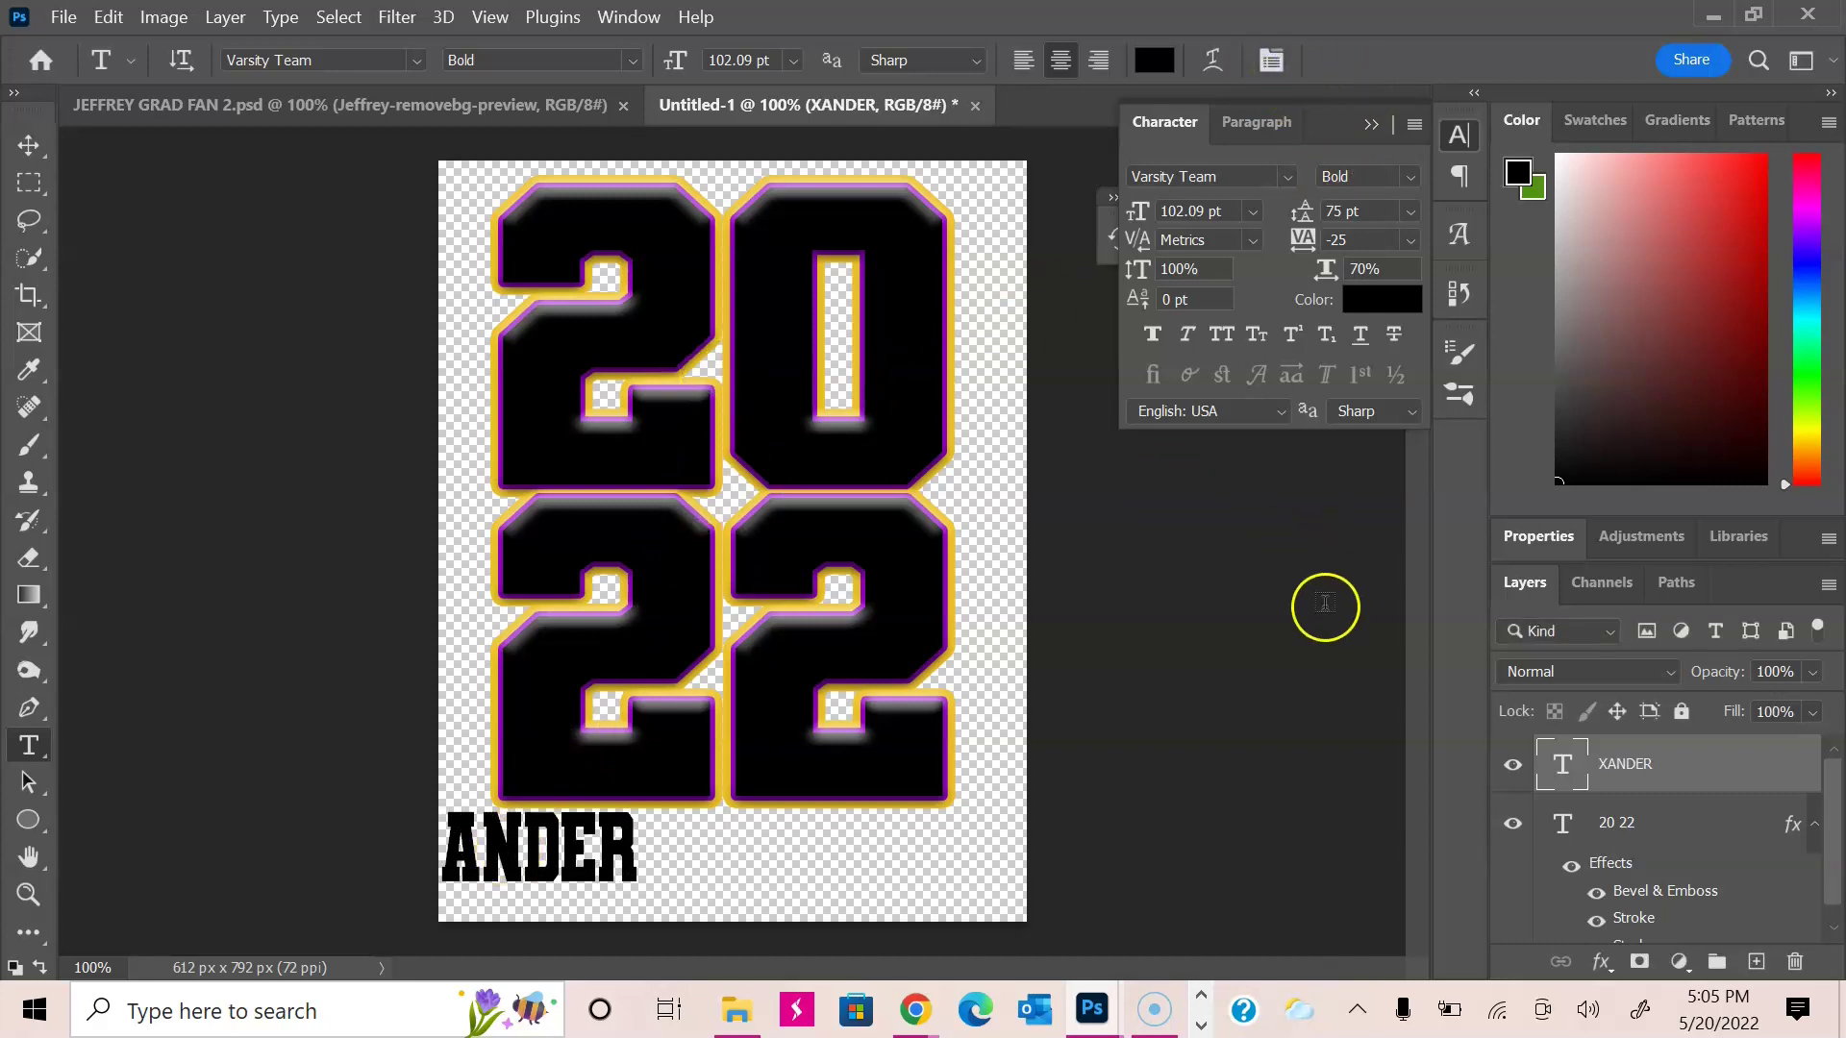
Step: Shrink the 2022 text to about 86% × 81% and move XANDER up beneath it
{"action": "left_click", "coordinate": [1577, 630]}
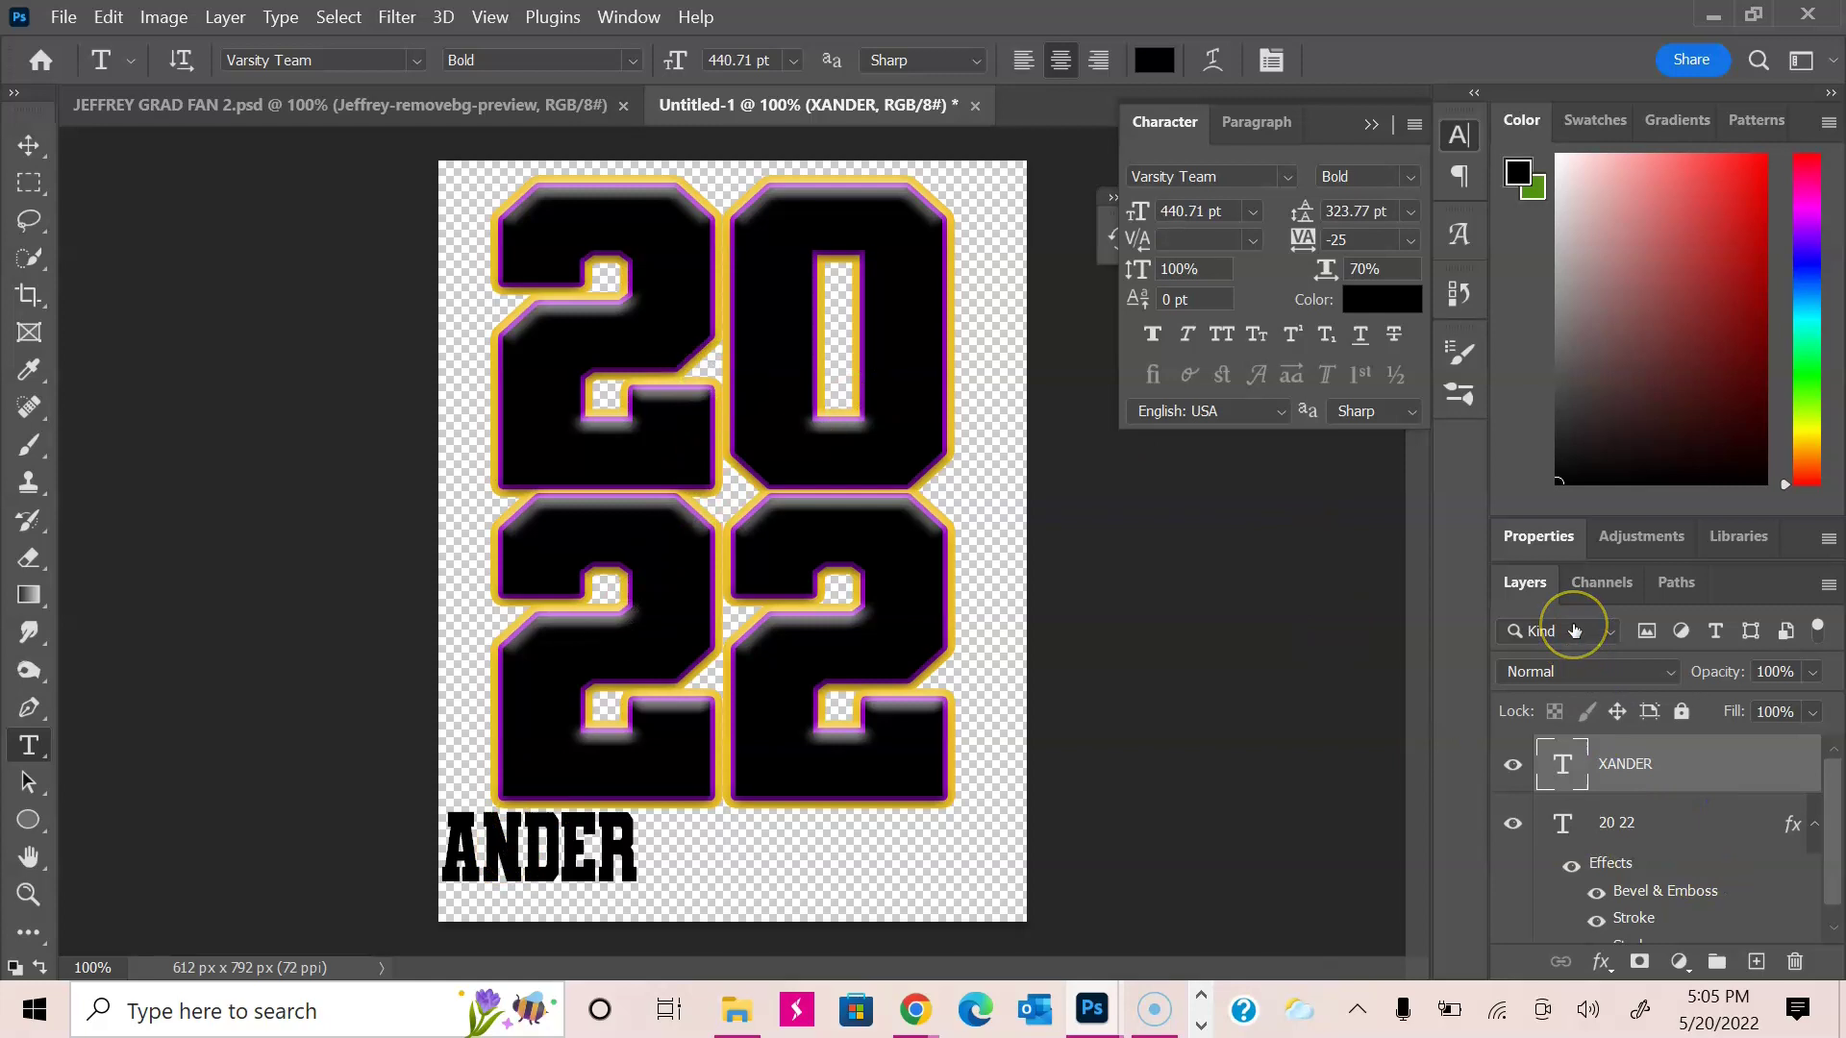
{"action": "key", "text": "alt+bracketleft"}
{"action": "key", "text": "ctrl+t"}
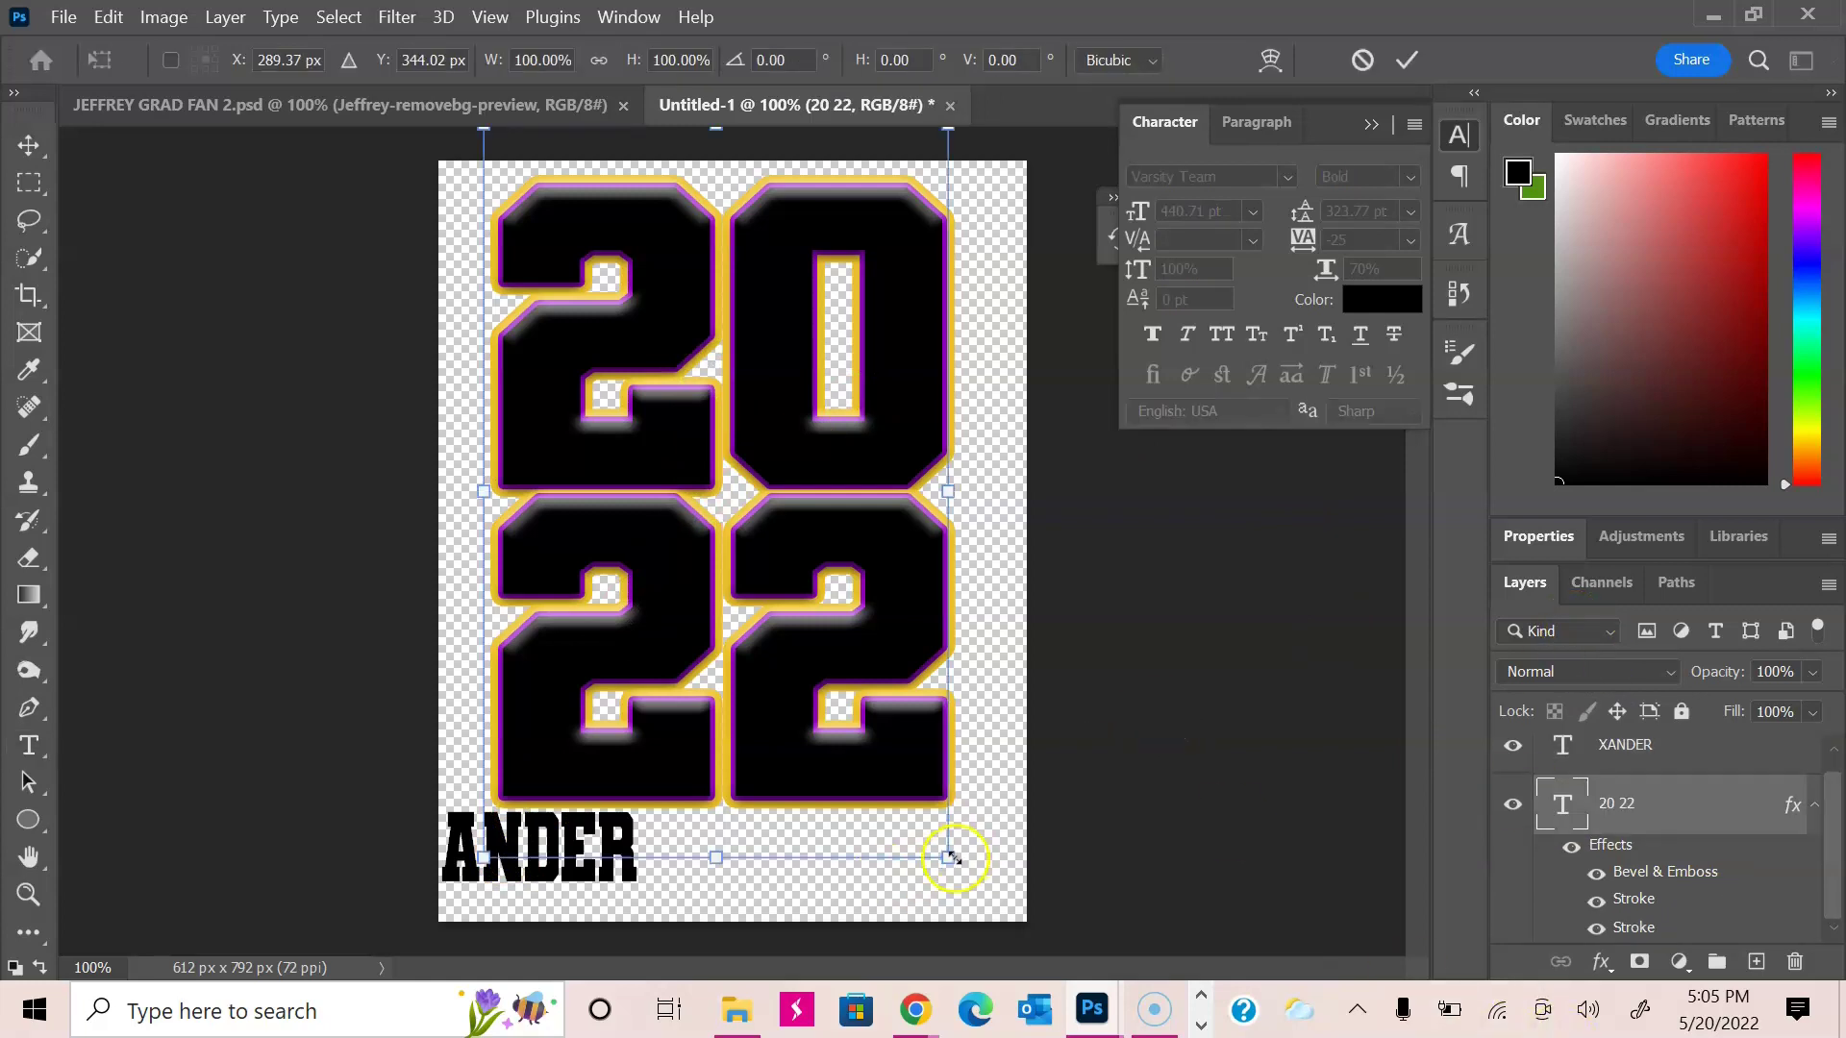
{"action": "left_click_drag", "start_coordinate": [952, 856], "coordinate": [916, 733]}
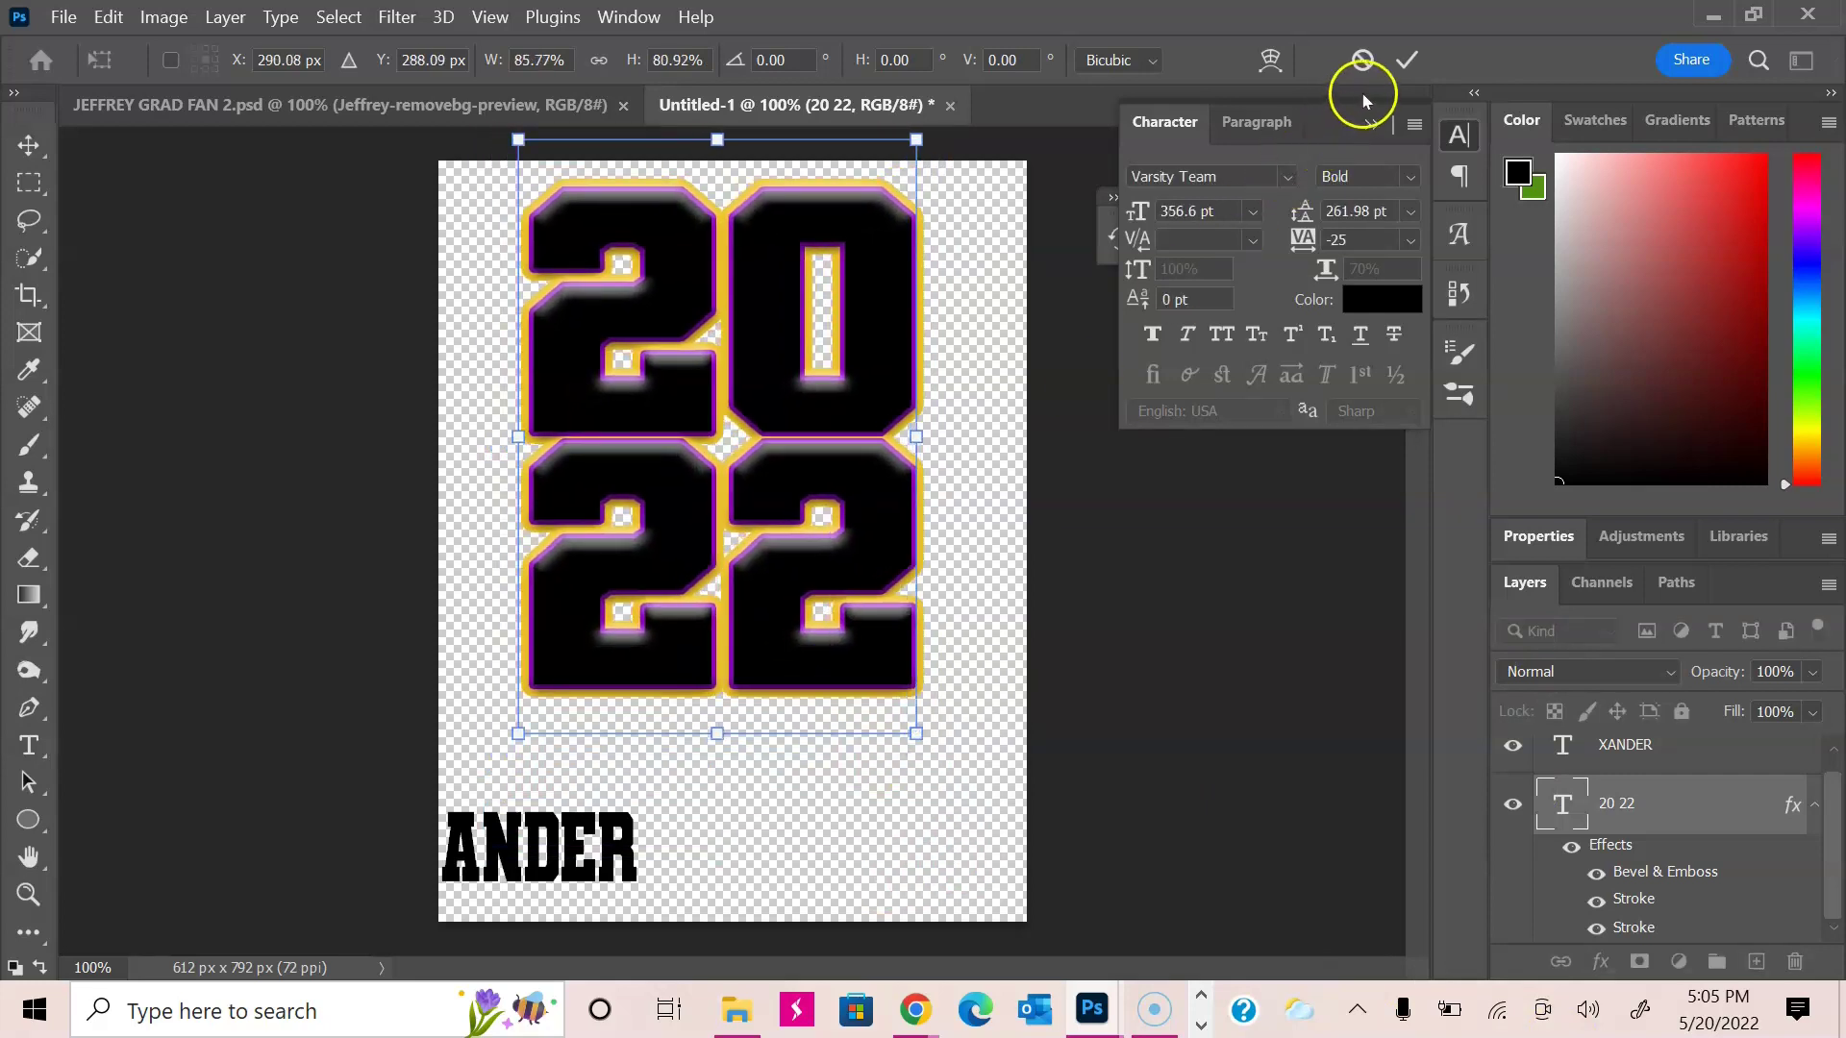
{"action": "left_click", "coordinate": [1409, 63]}
{"action": "key", "text": "t"}
{"action": "left_click", "coordinate": [556, 865]}
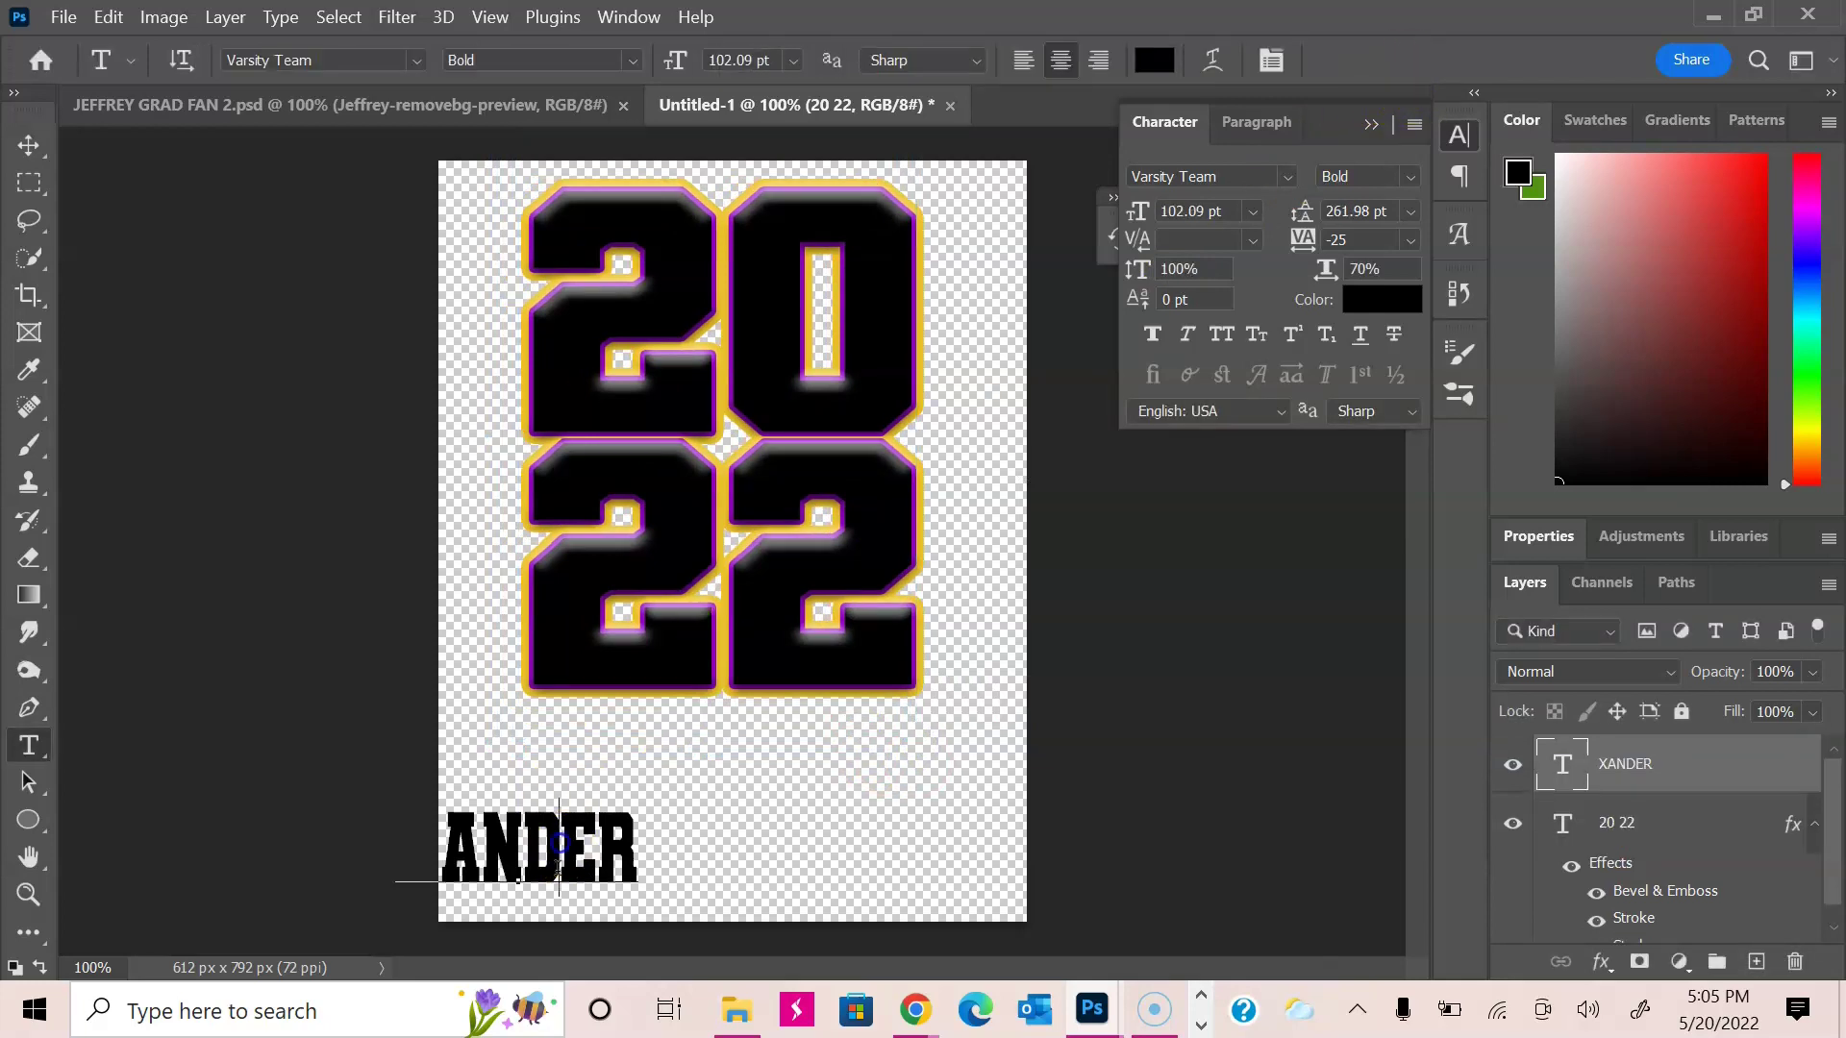
{"action": "left_click_drag", "start_coordinate": [558, 927], "coordinate": [685, 823]}
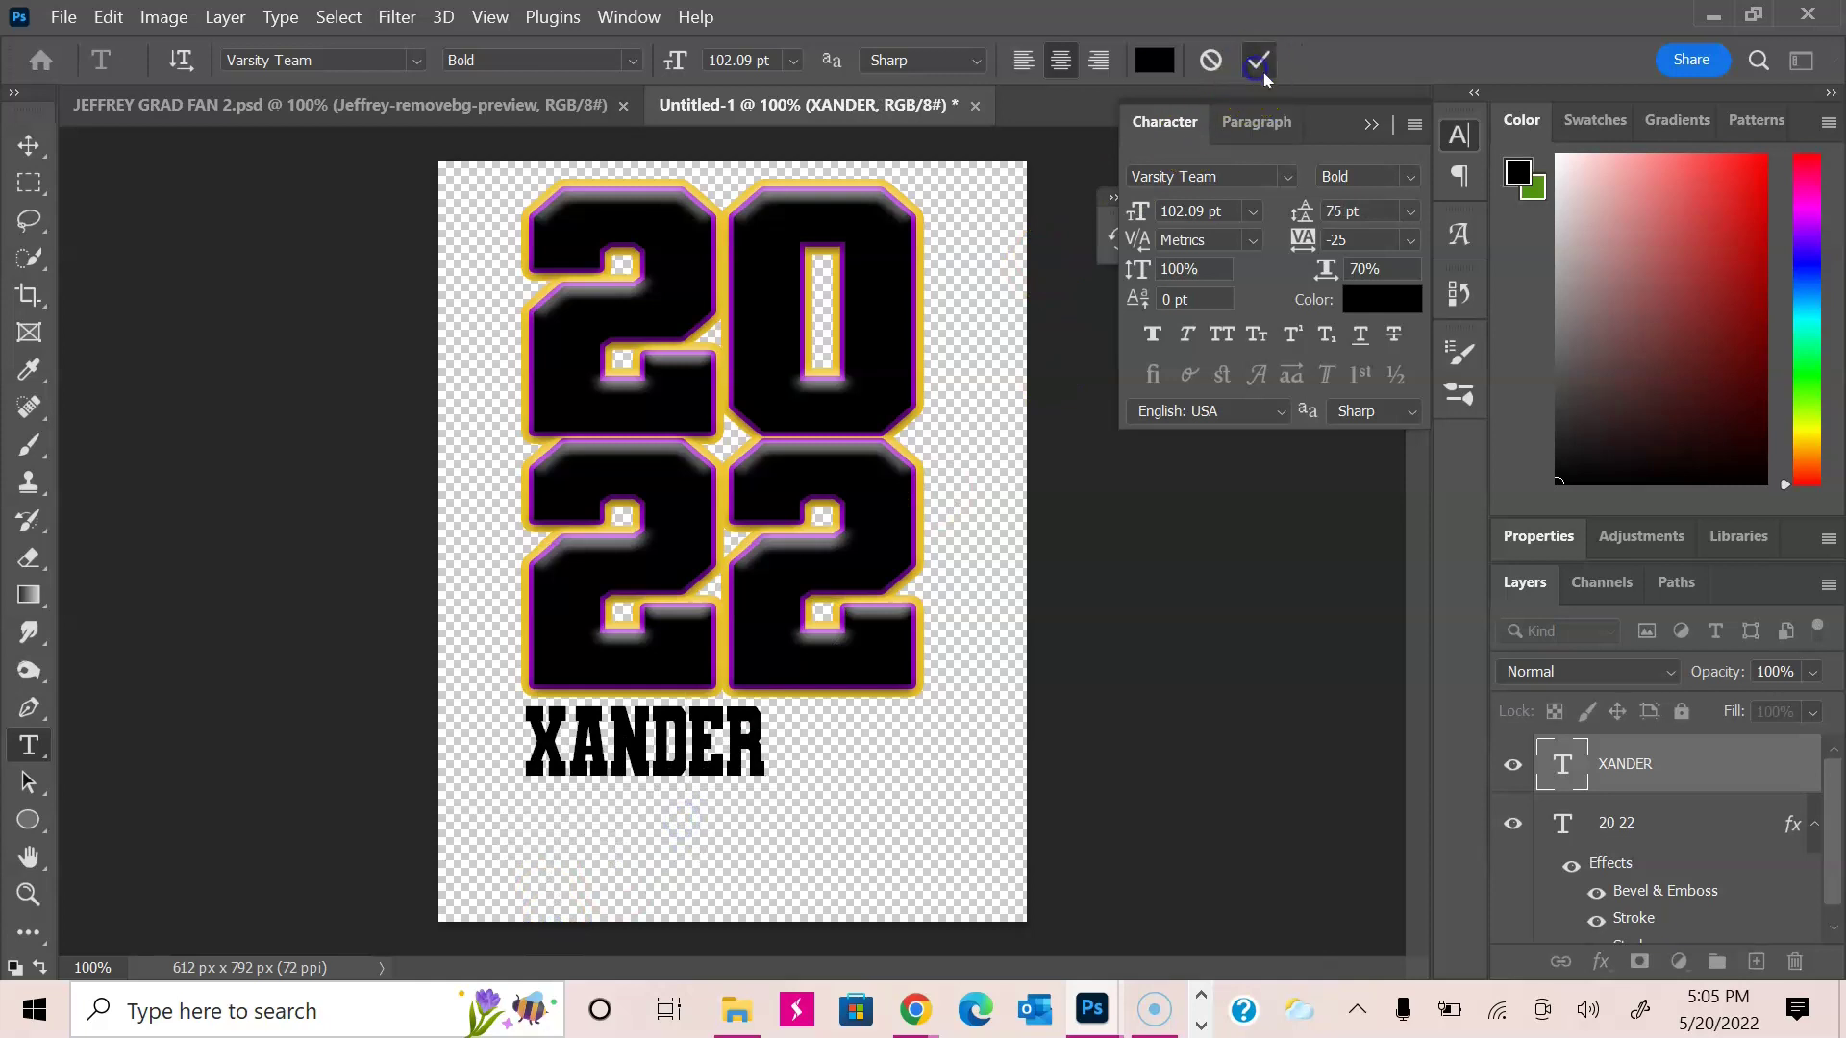
Step: Enlarge XANDER with free transform and nudge it into place under 2022
{"action": "key", "text": "ctrl+t"}
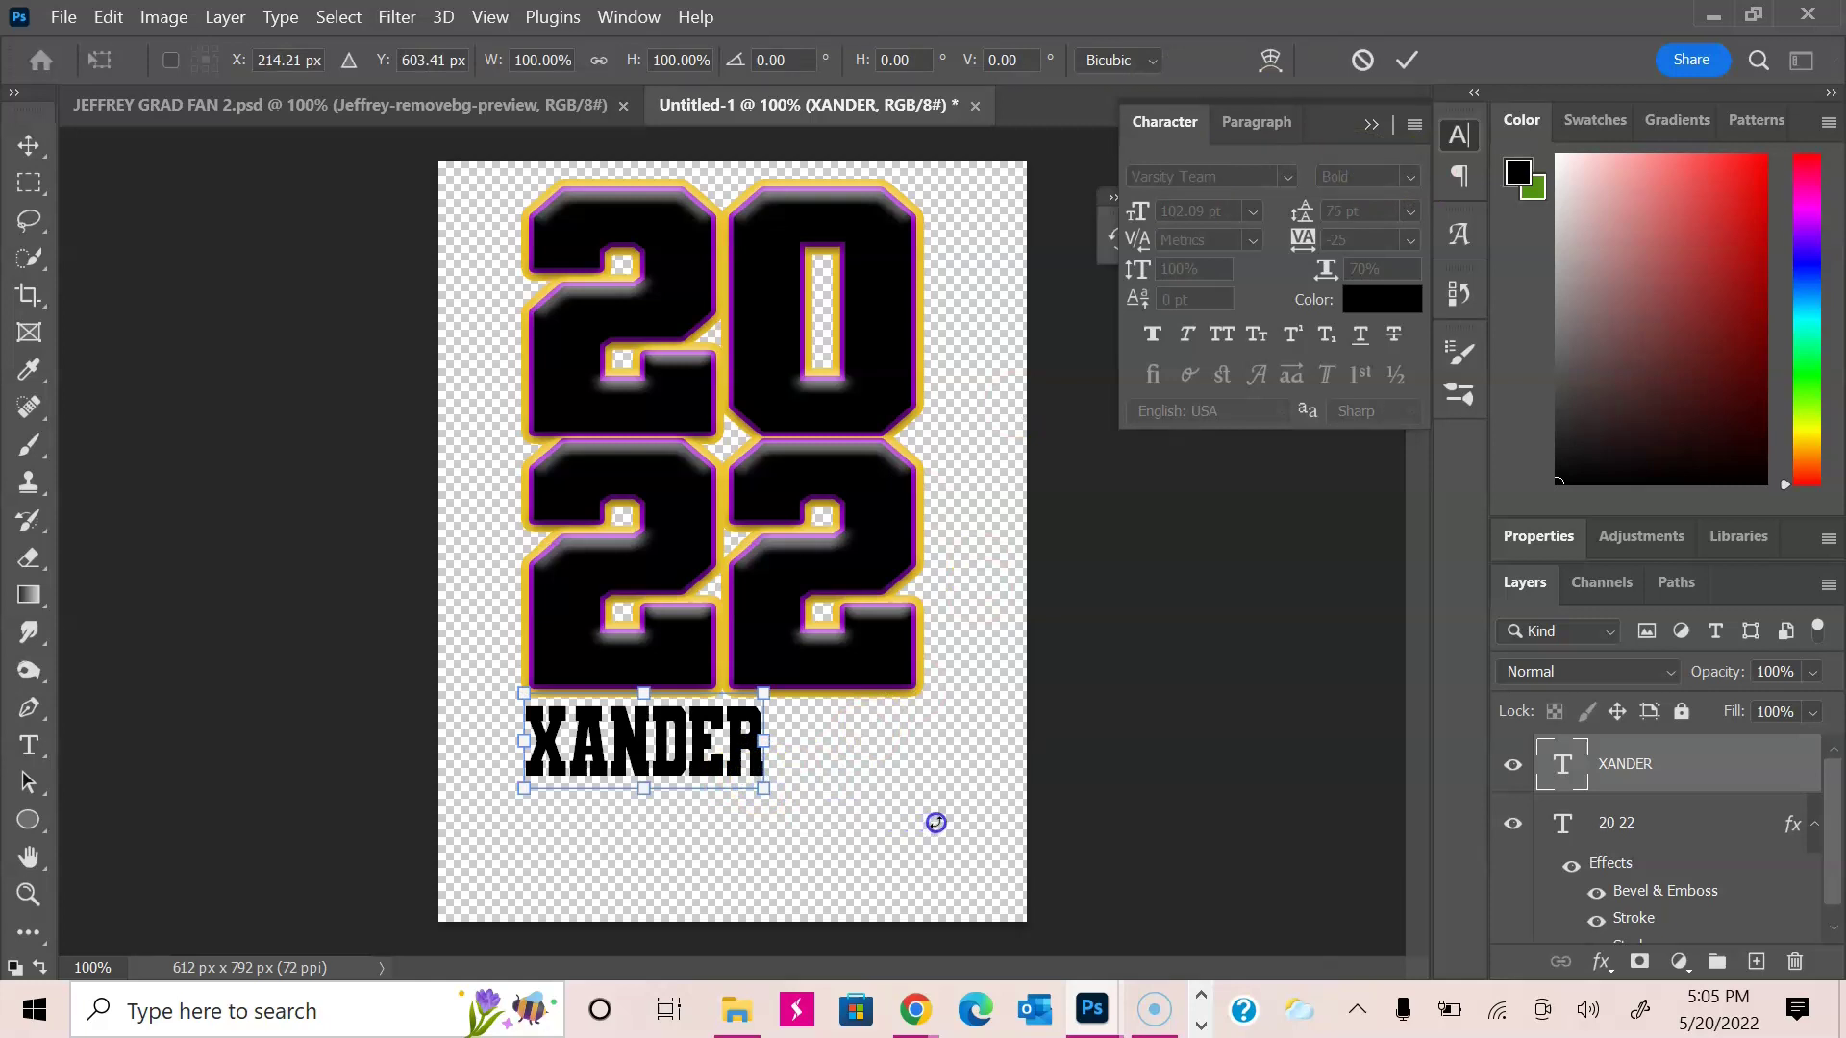
{"action": "left_click_drag", "start_coordinate": [763, 780], "coordinate": [939, 815]}
{"action": "left_click_drag", "start_coordinate": [842, 781], "coordinate": [821, 758]}
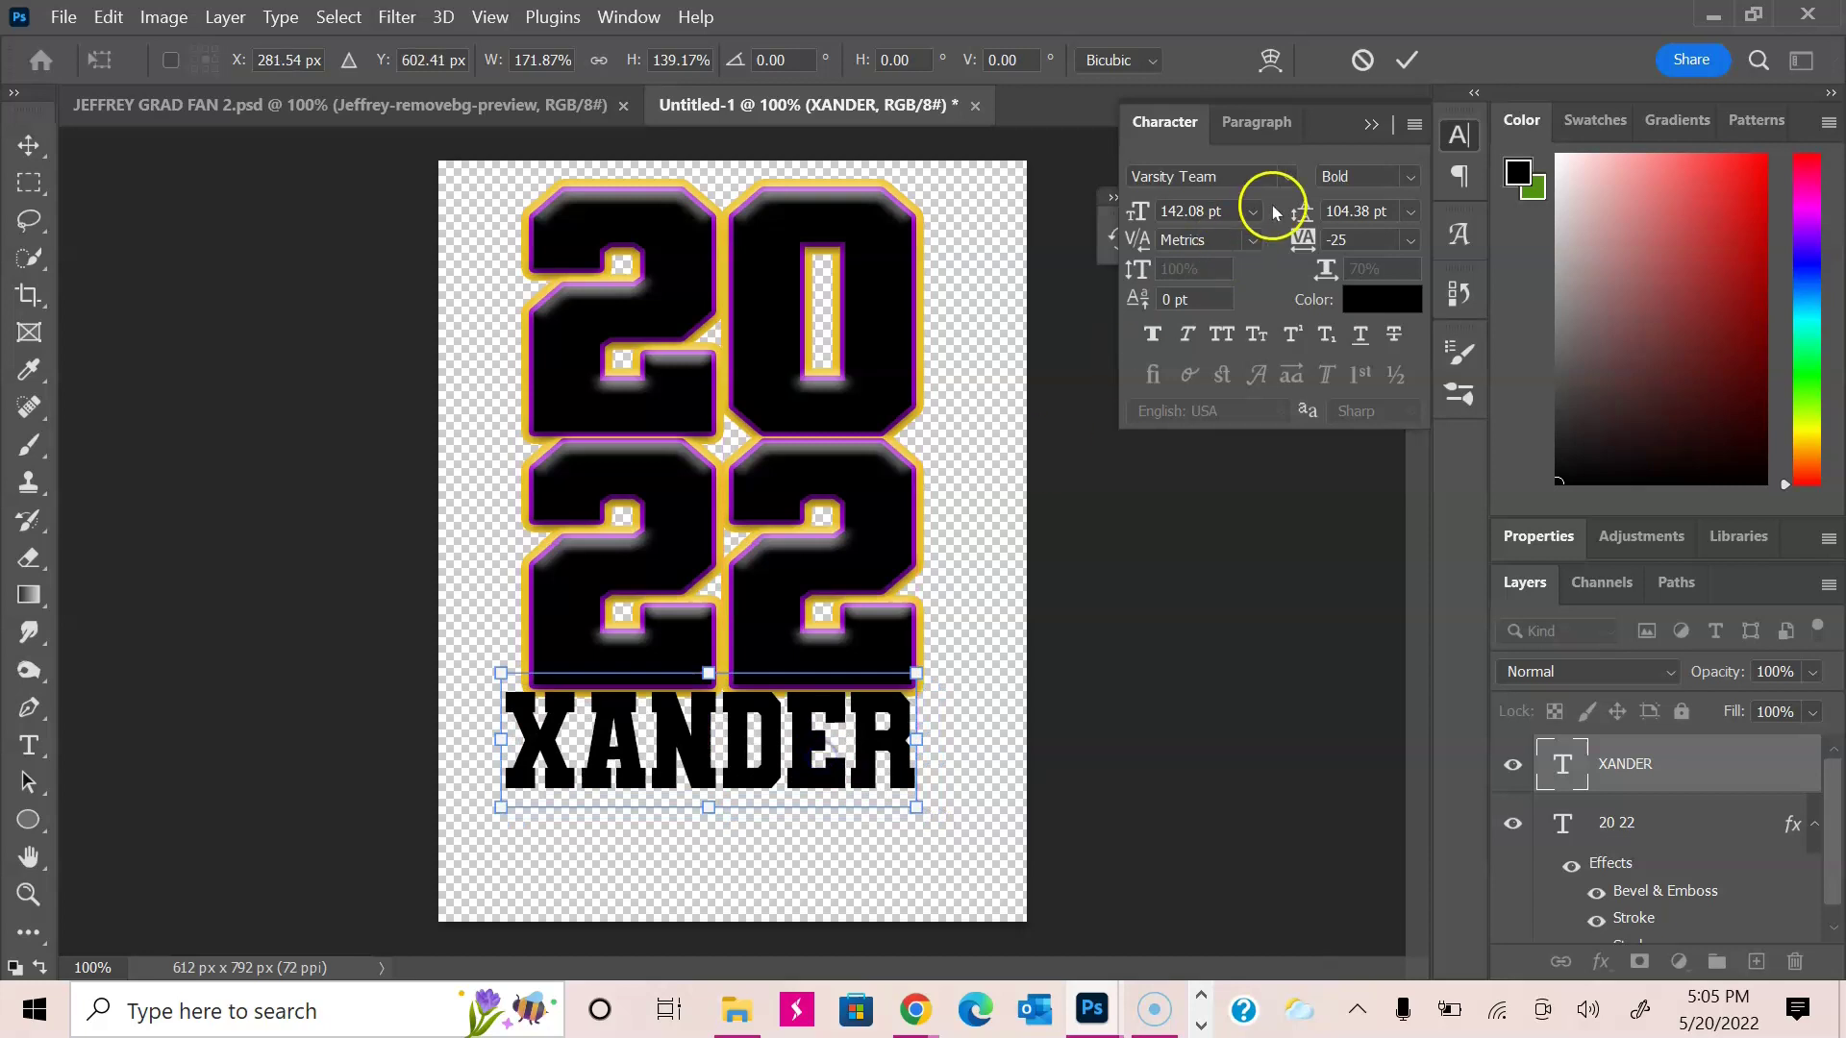
{"action": "left_click", "coordinate": [1405, 62]}
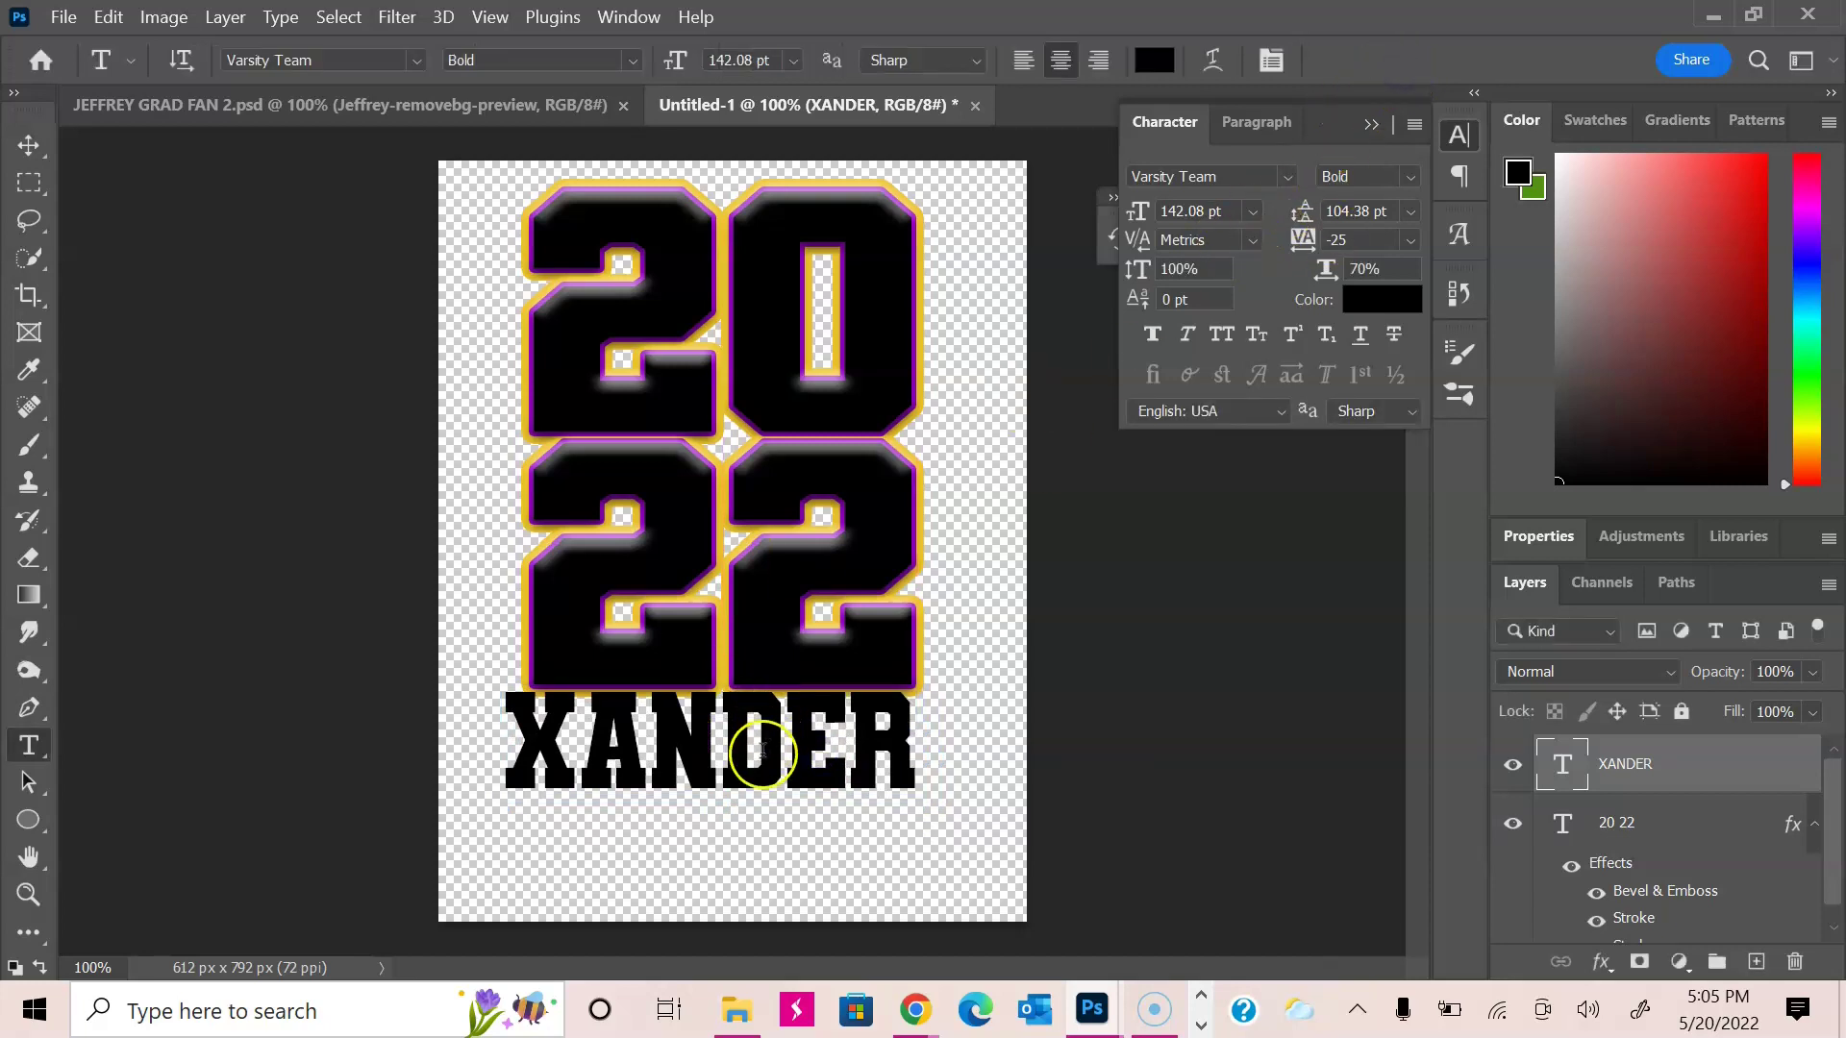
{"action": "left_click", "coordinate": [781, 752]}
{"action": "left_click_drag", "start_coordinate": [751, 825], "coordinate": [762, 833]}
{"action": "left_click", "coordinate": [1260, 61]}
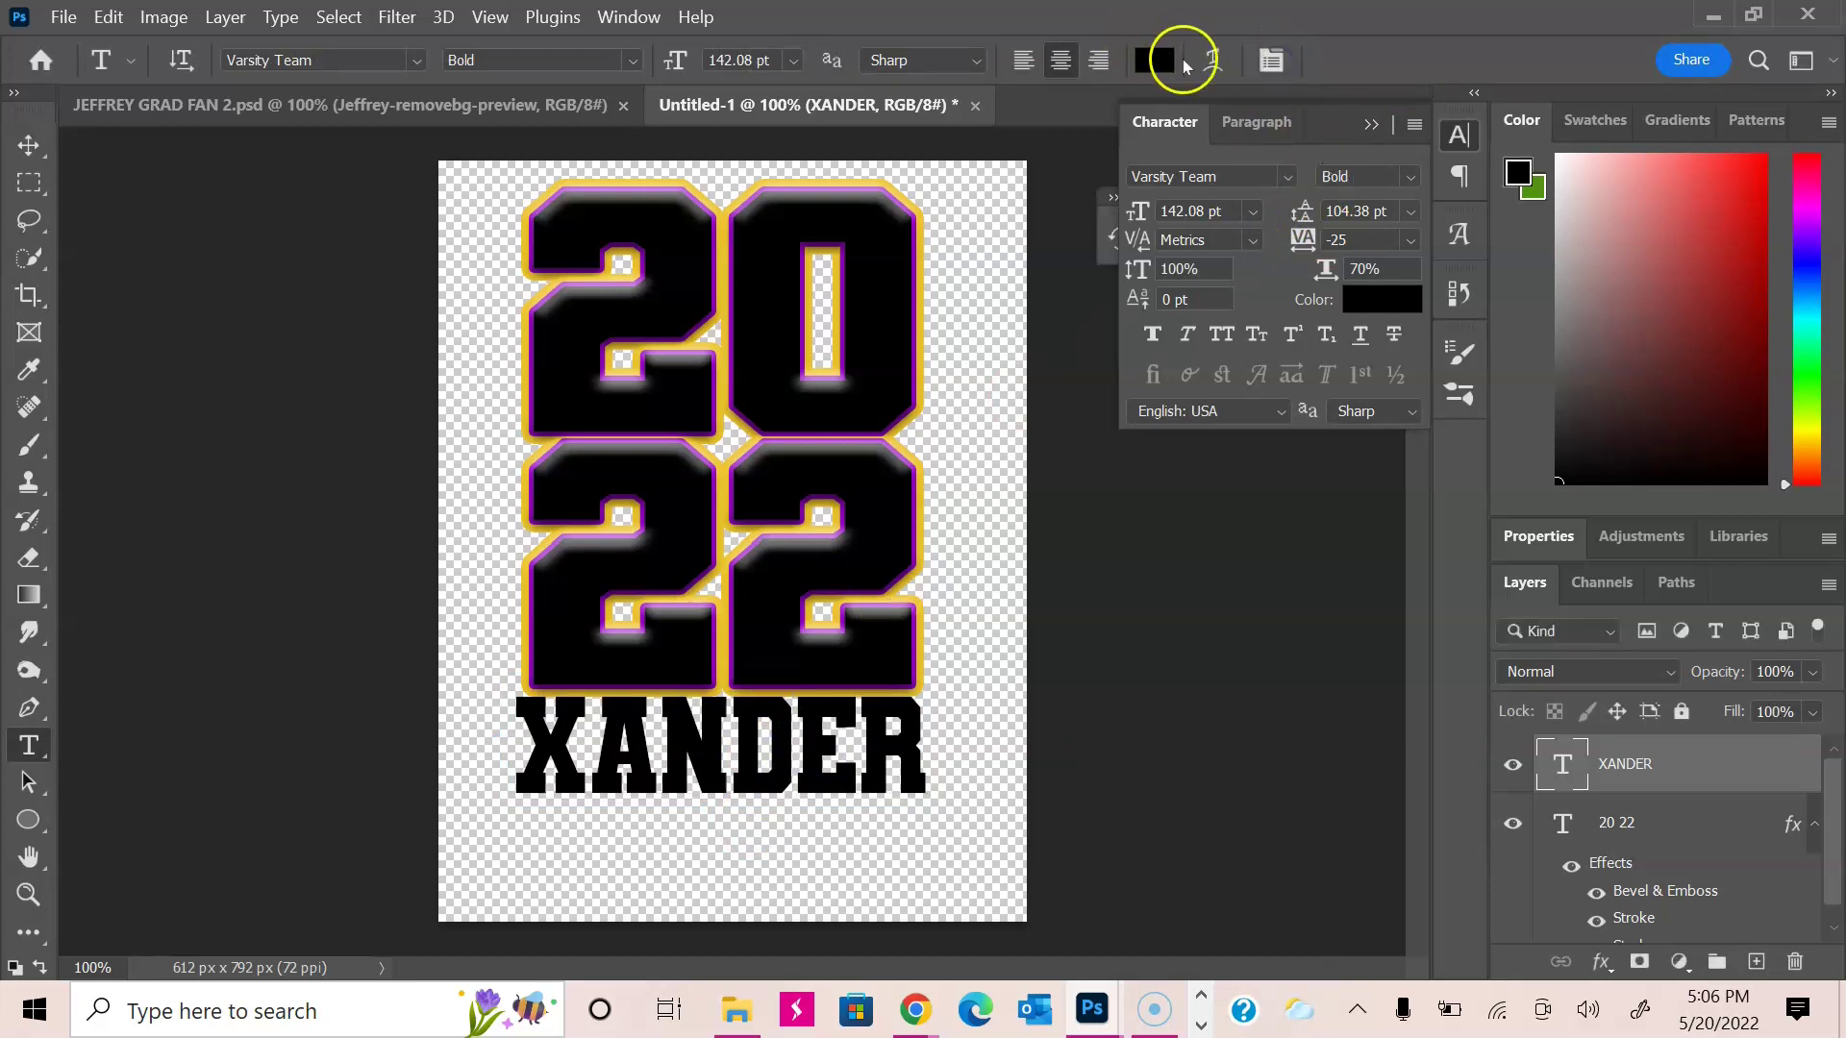
Step: Widen XANDER to the left and centre it under the 2022 digits
{"action": "key", "text": "ctrl+t"}
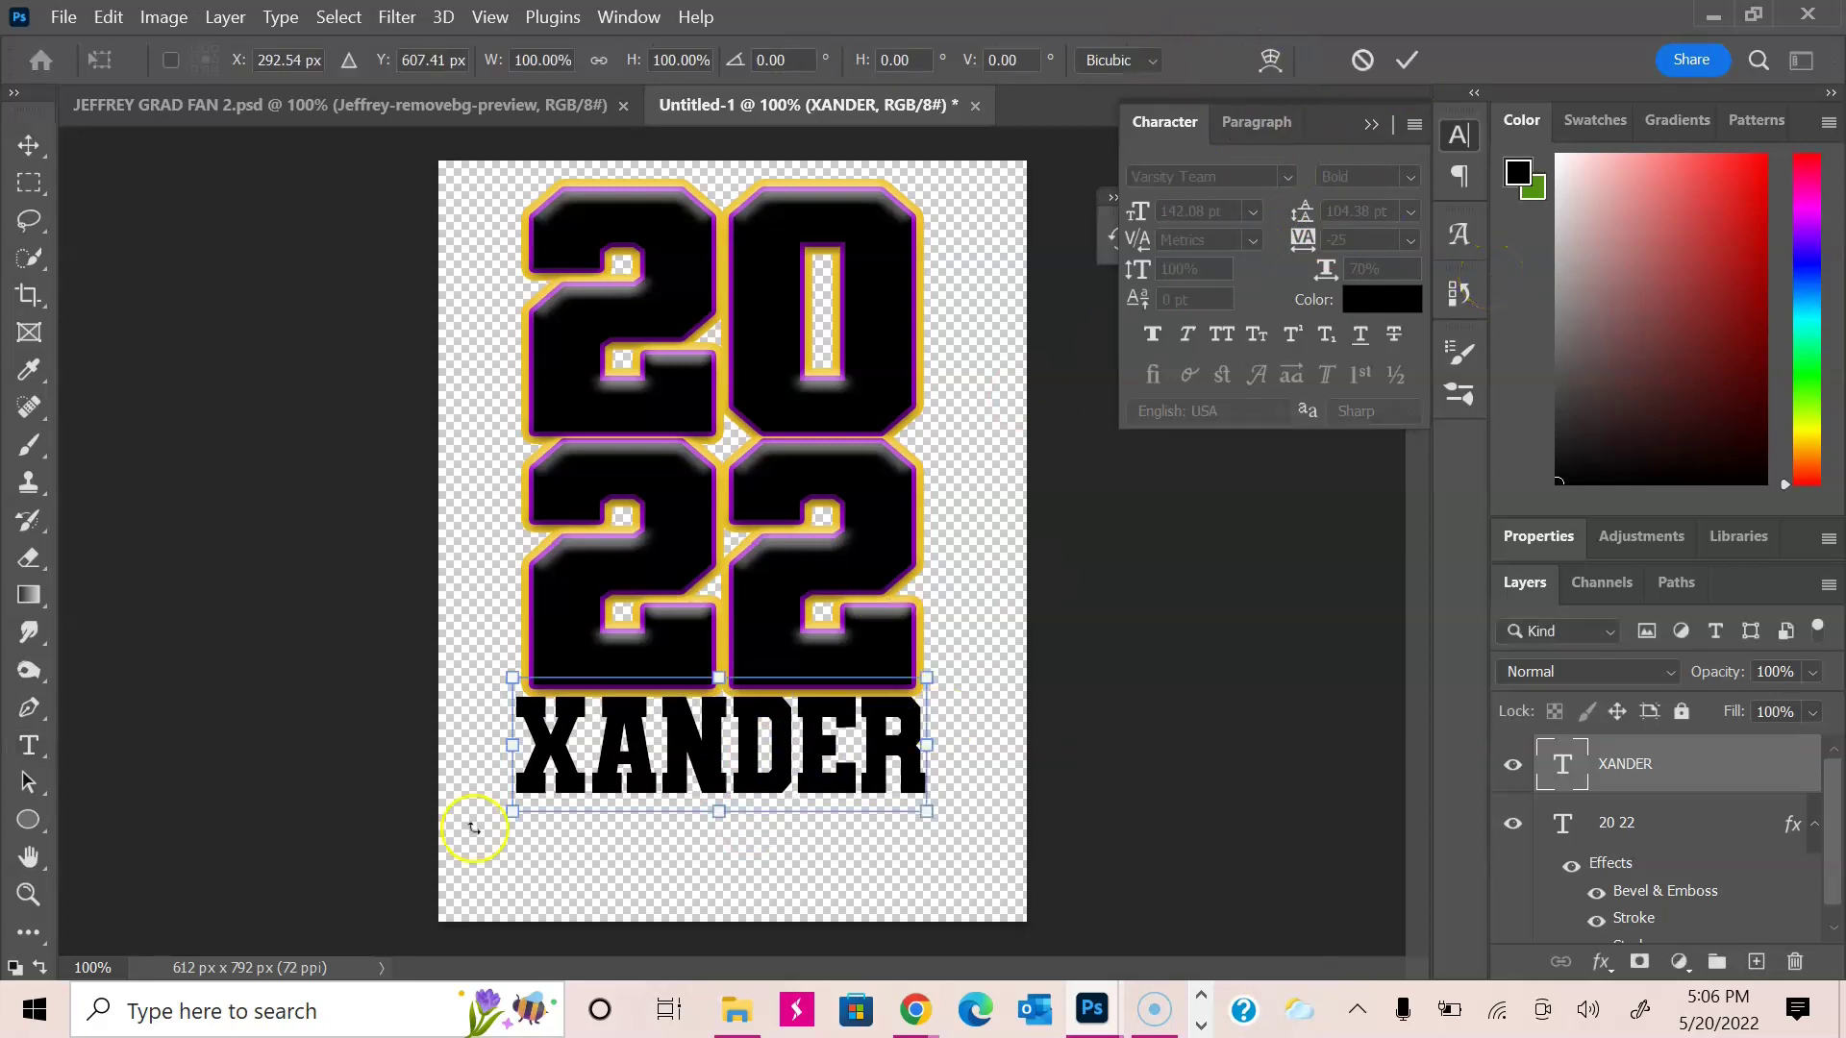
{"action": "left_click_drag", "start_coordinate": [517, 812], "coordinate": [470, 815]}
{"action": "left_click_drag", "start_coordinate": [682, 764], "coordinate": [699, 759]}
{"action": "left_click", "coordinate": [1406, 60]}
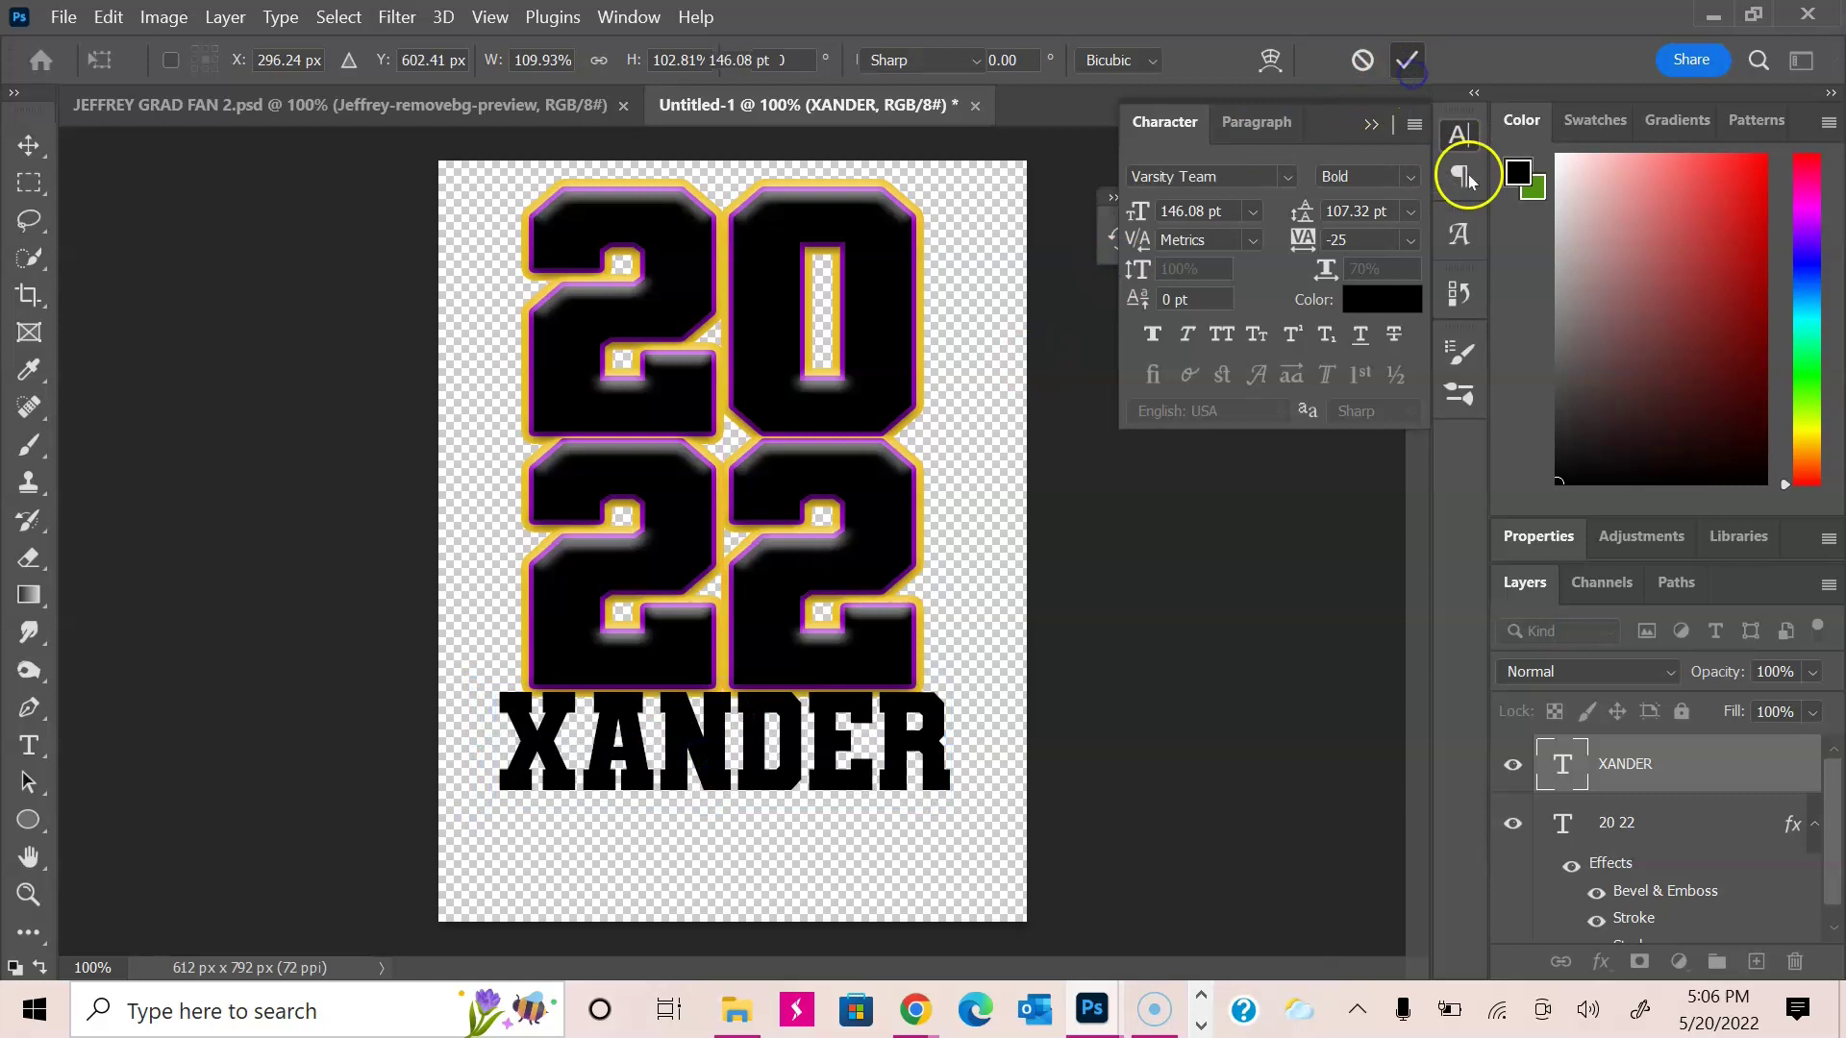
Step: Open XANDER's Stroke effects and enable a thinner second, yellow stroke
{"action": "left_click", "coordinate": [1601, 963]}
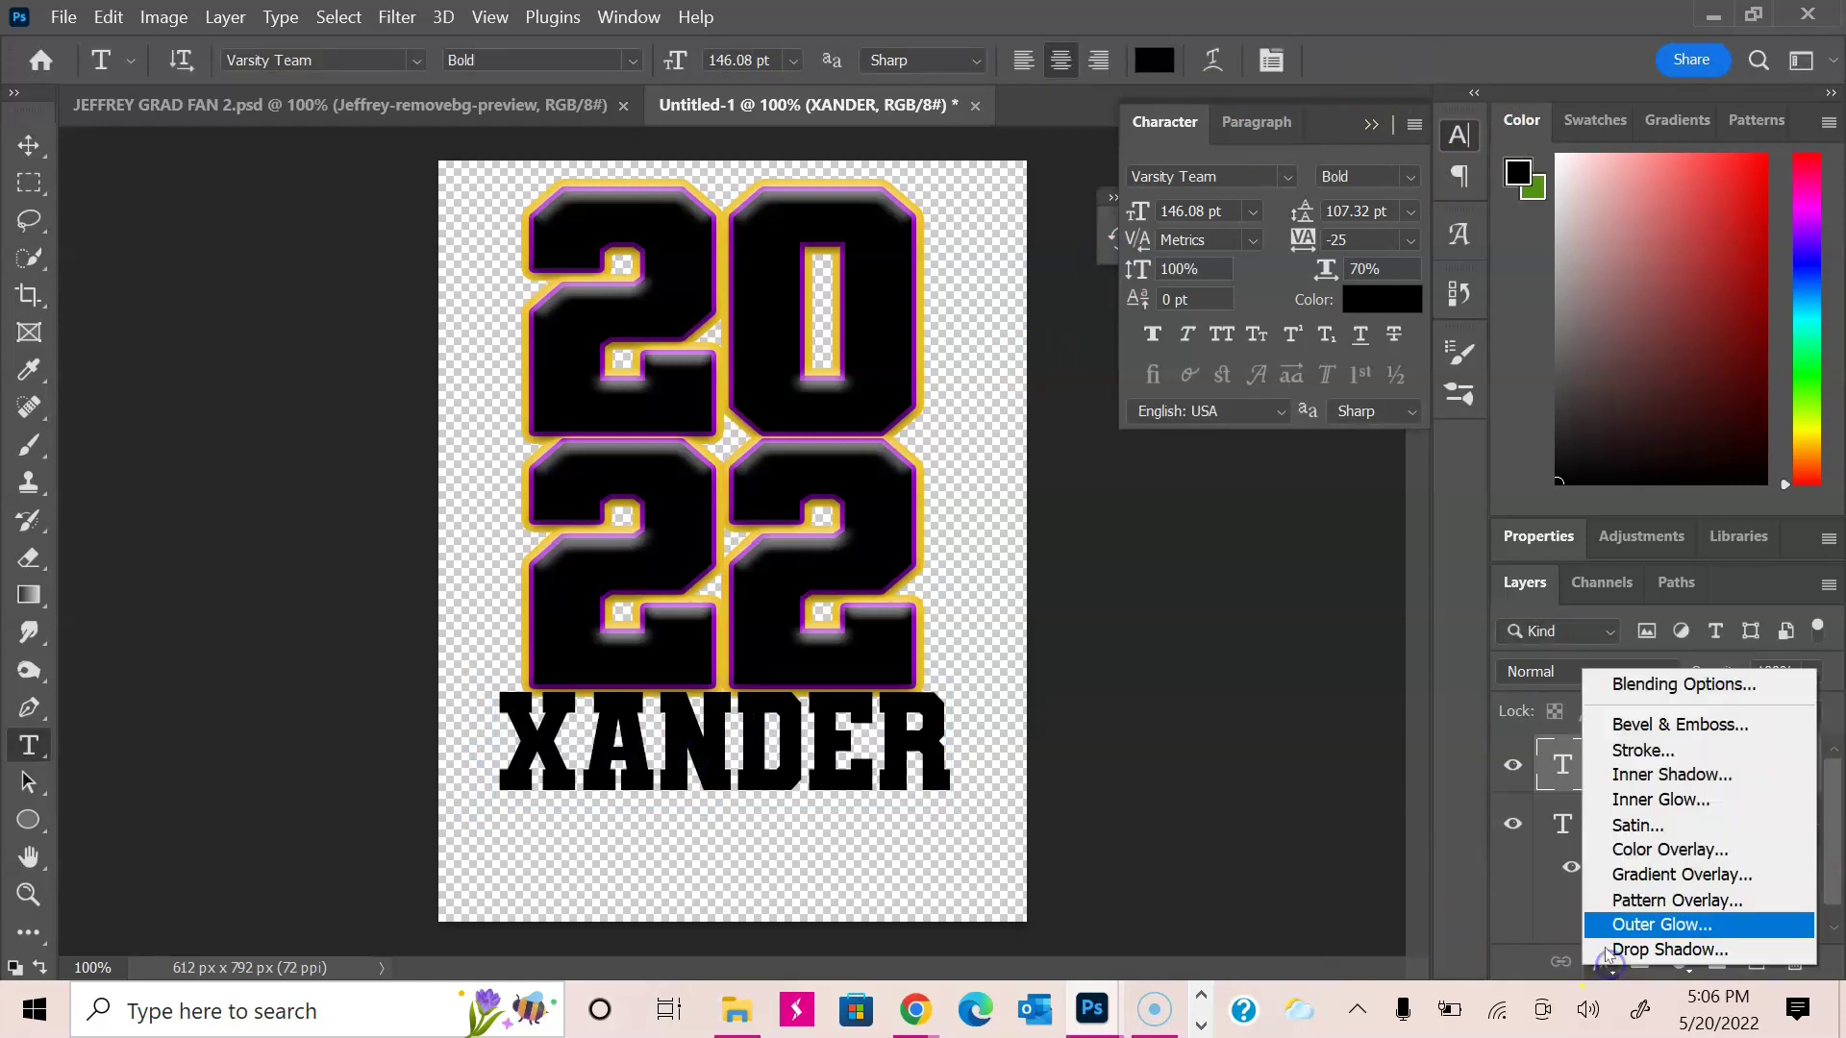
{"action": "left_click", "coordinate": [1642, 753]}
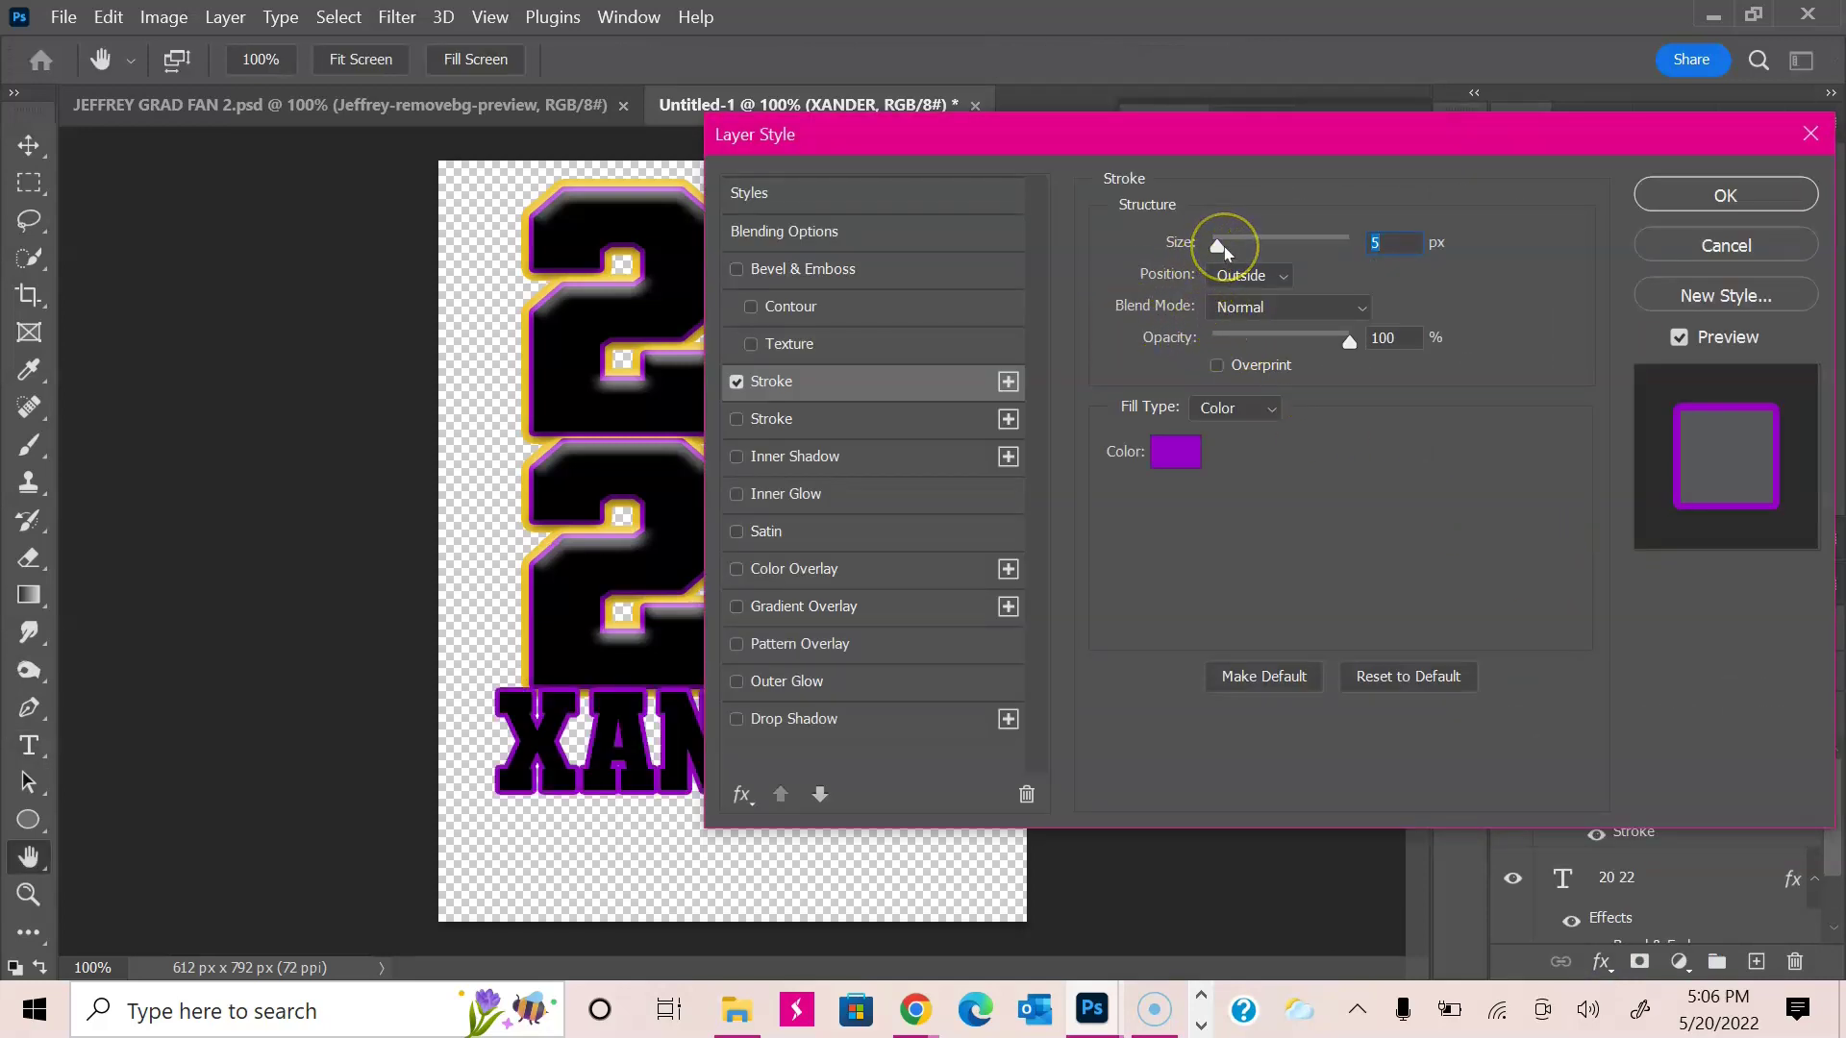
{"action": "type", "text": "3"}
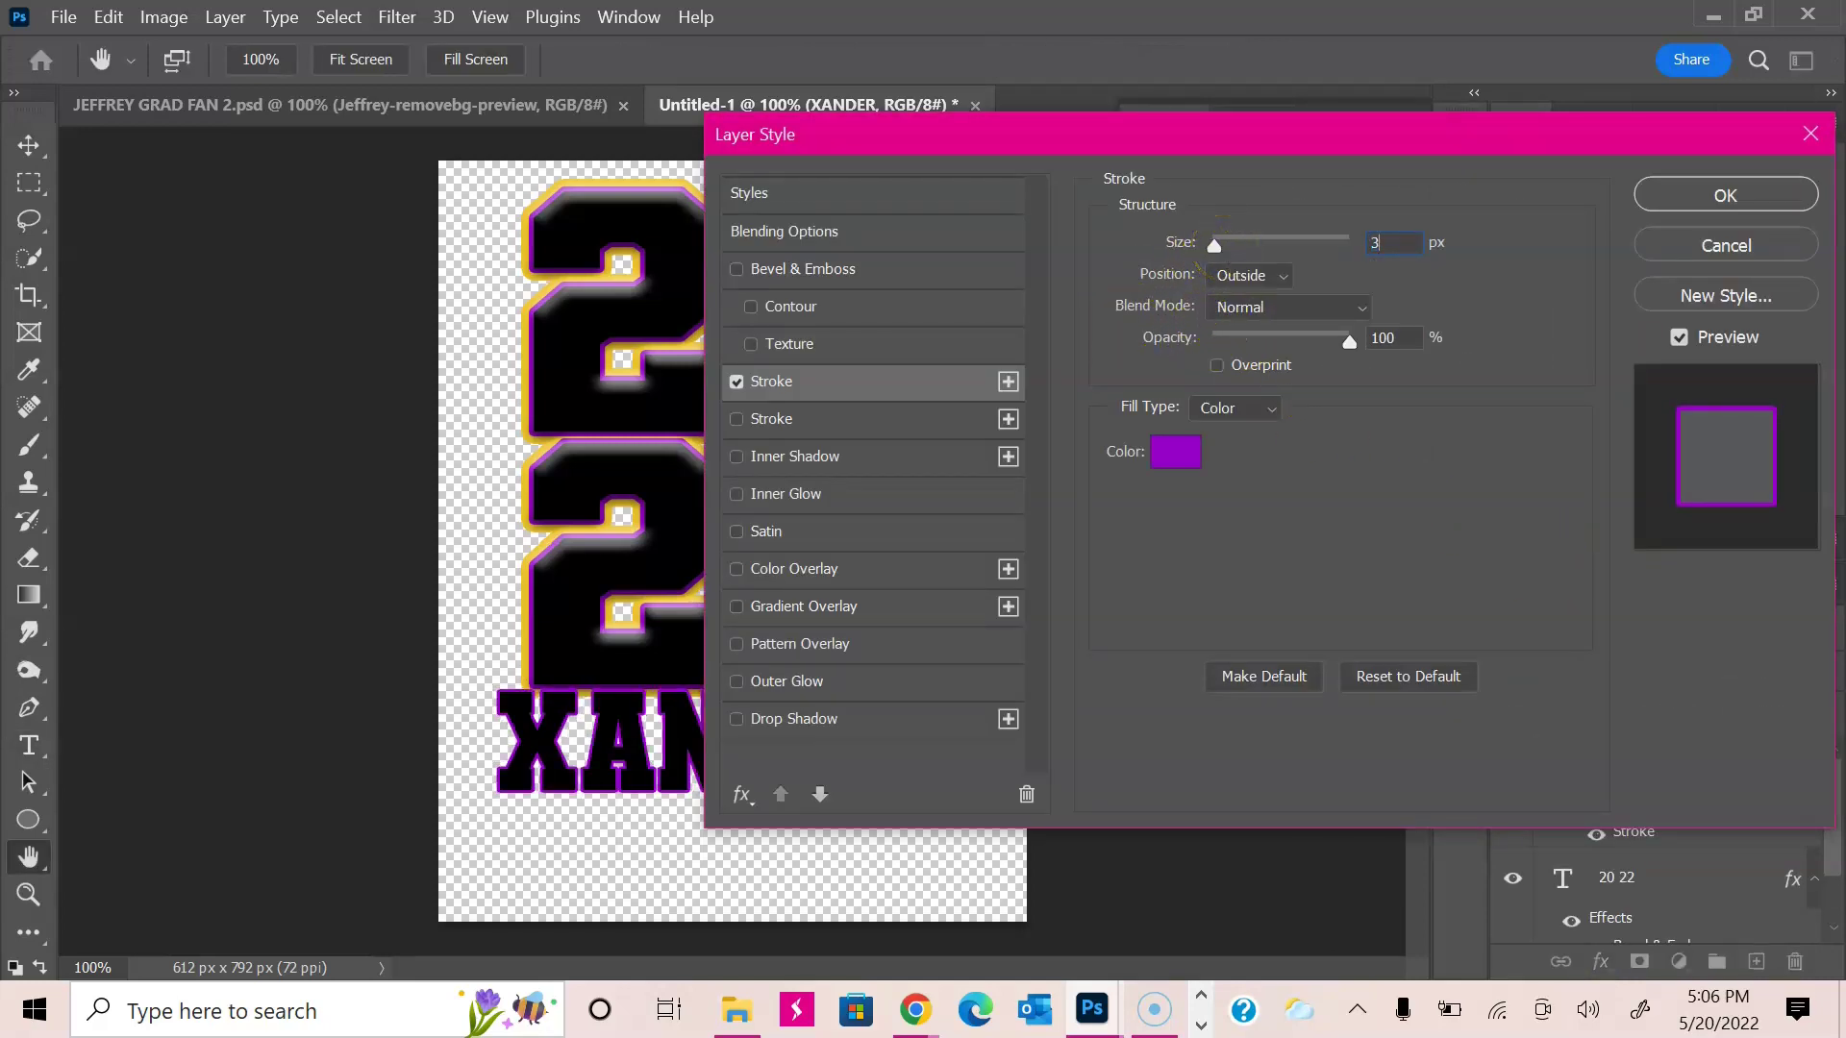
{"action": "left_click_drag", "start_coordinate": [1123, 134], "coordinate": [1191, 119]}
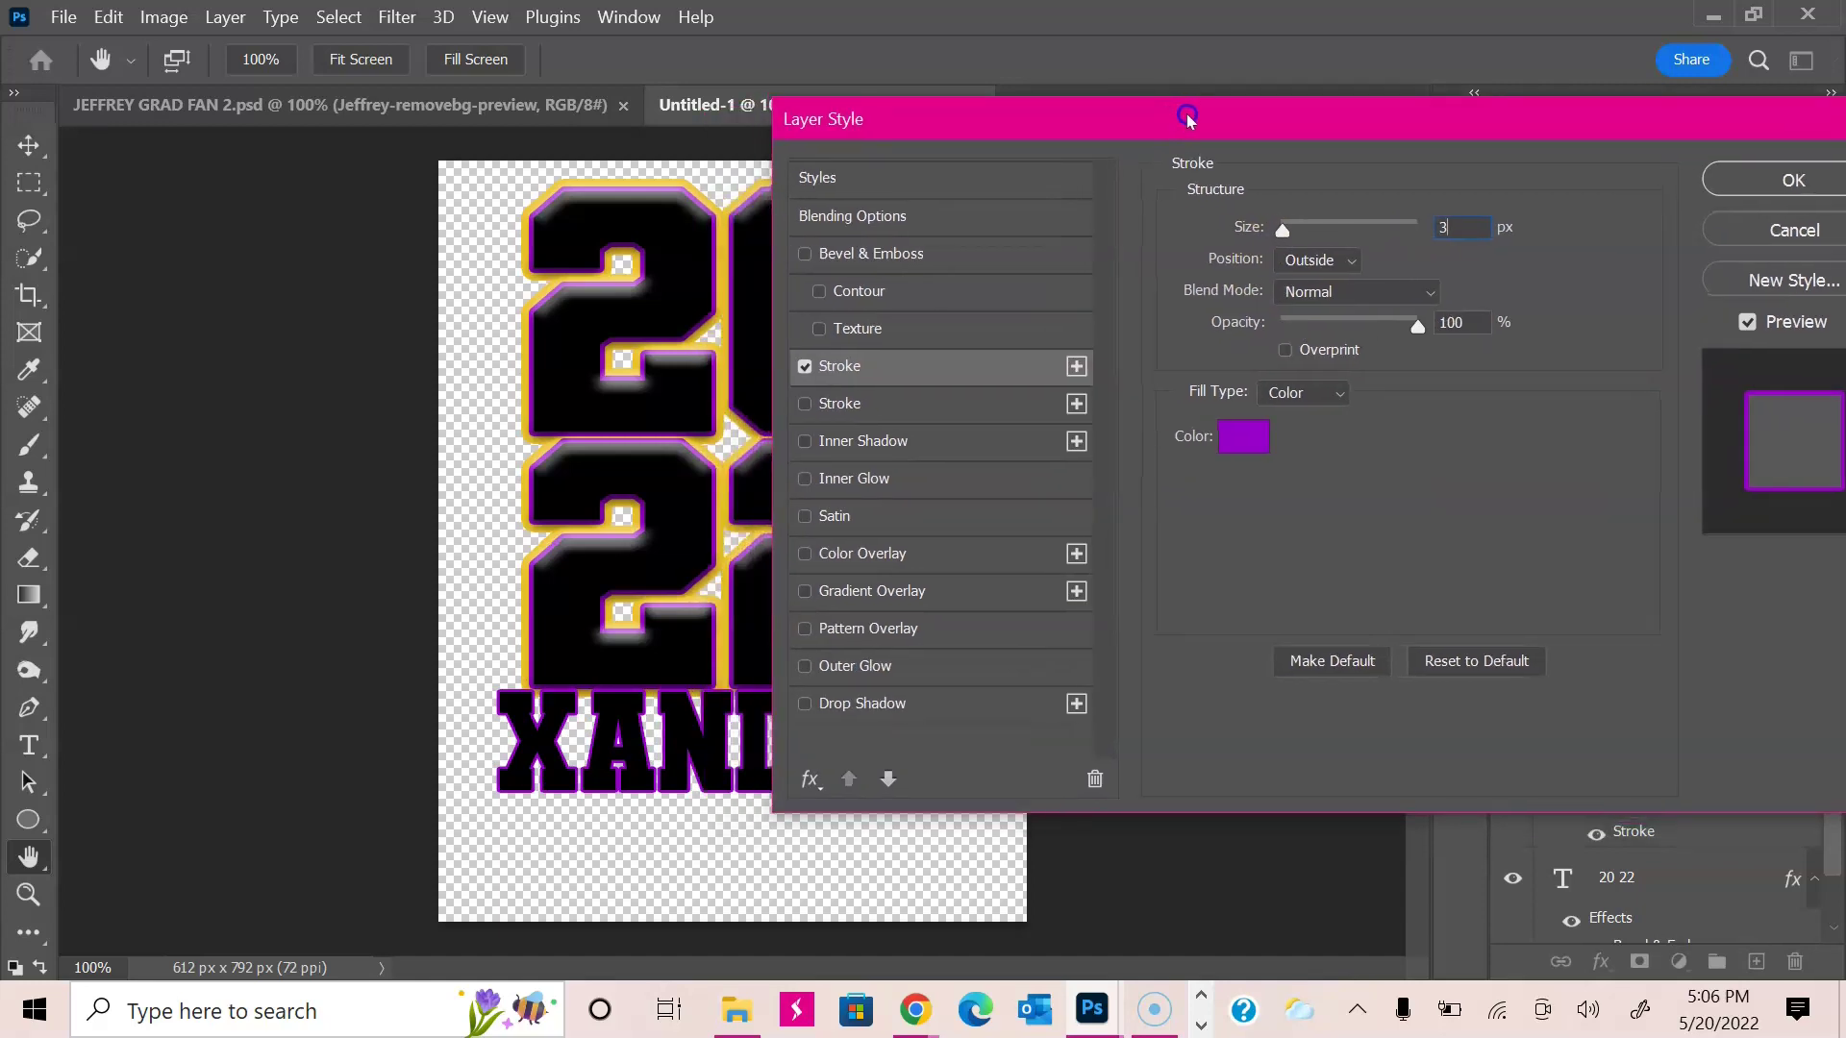
{"action": "left_click", "coordinate": [806, 403]}
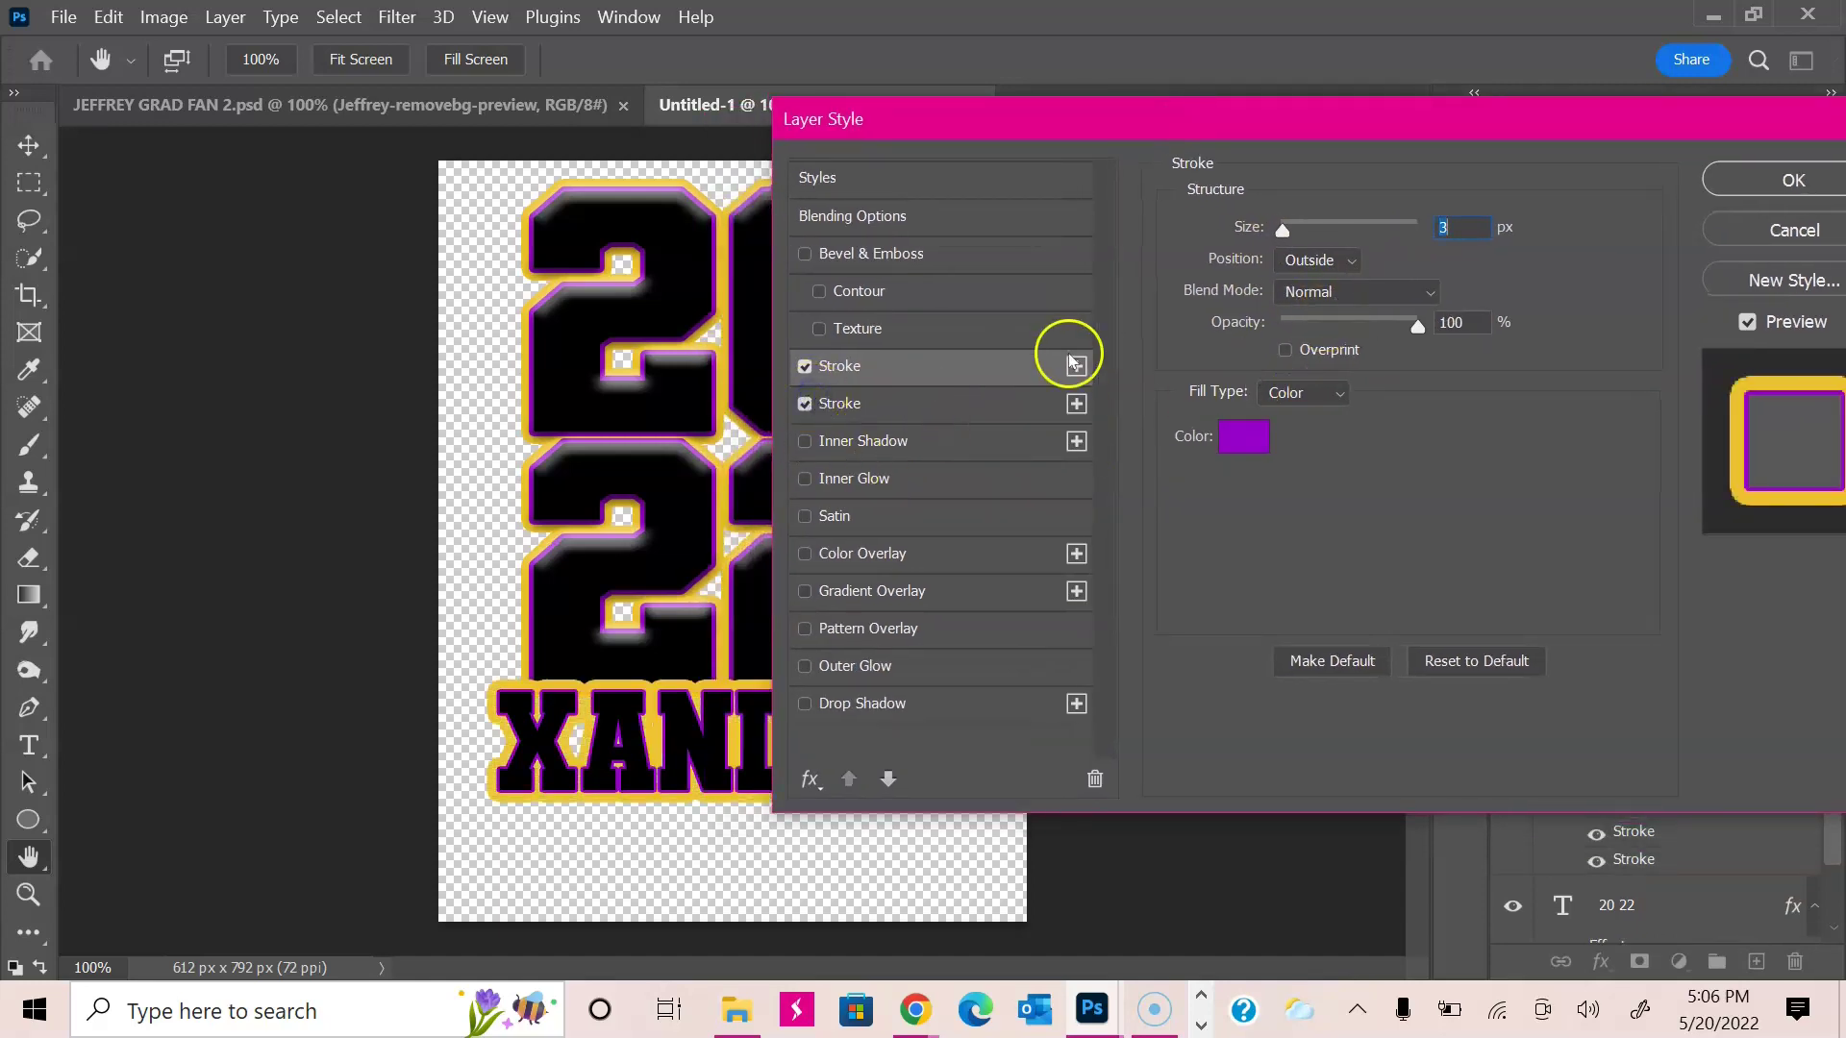
{"action": "left_click", "coordinate": [994, 403]}
{"action": "left_click_drag", "start_coordinate": [1294, 234], "coordinate": [1293, 238]}
Step: Add a third white (#ffffff) 3 px stroke and thin the purple stroke to 2 px
{"action": "left_click", "coordinate": [879, 368]}
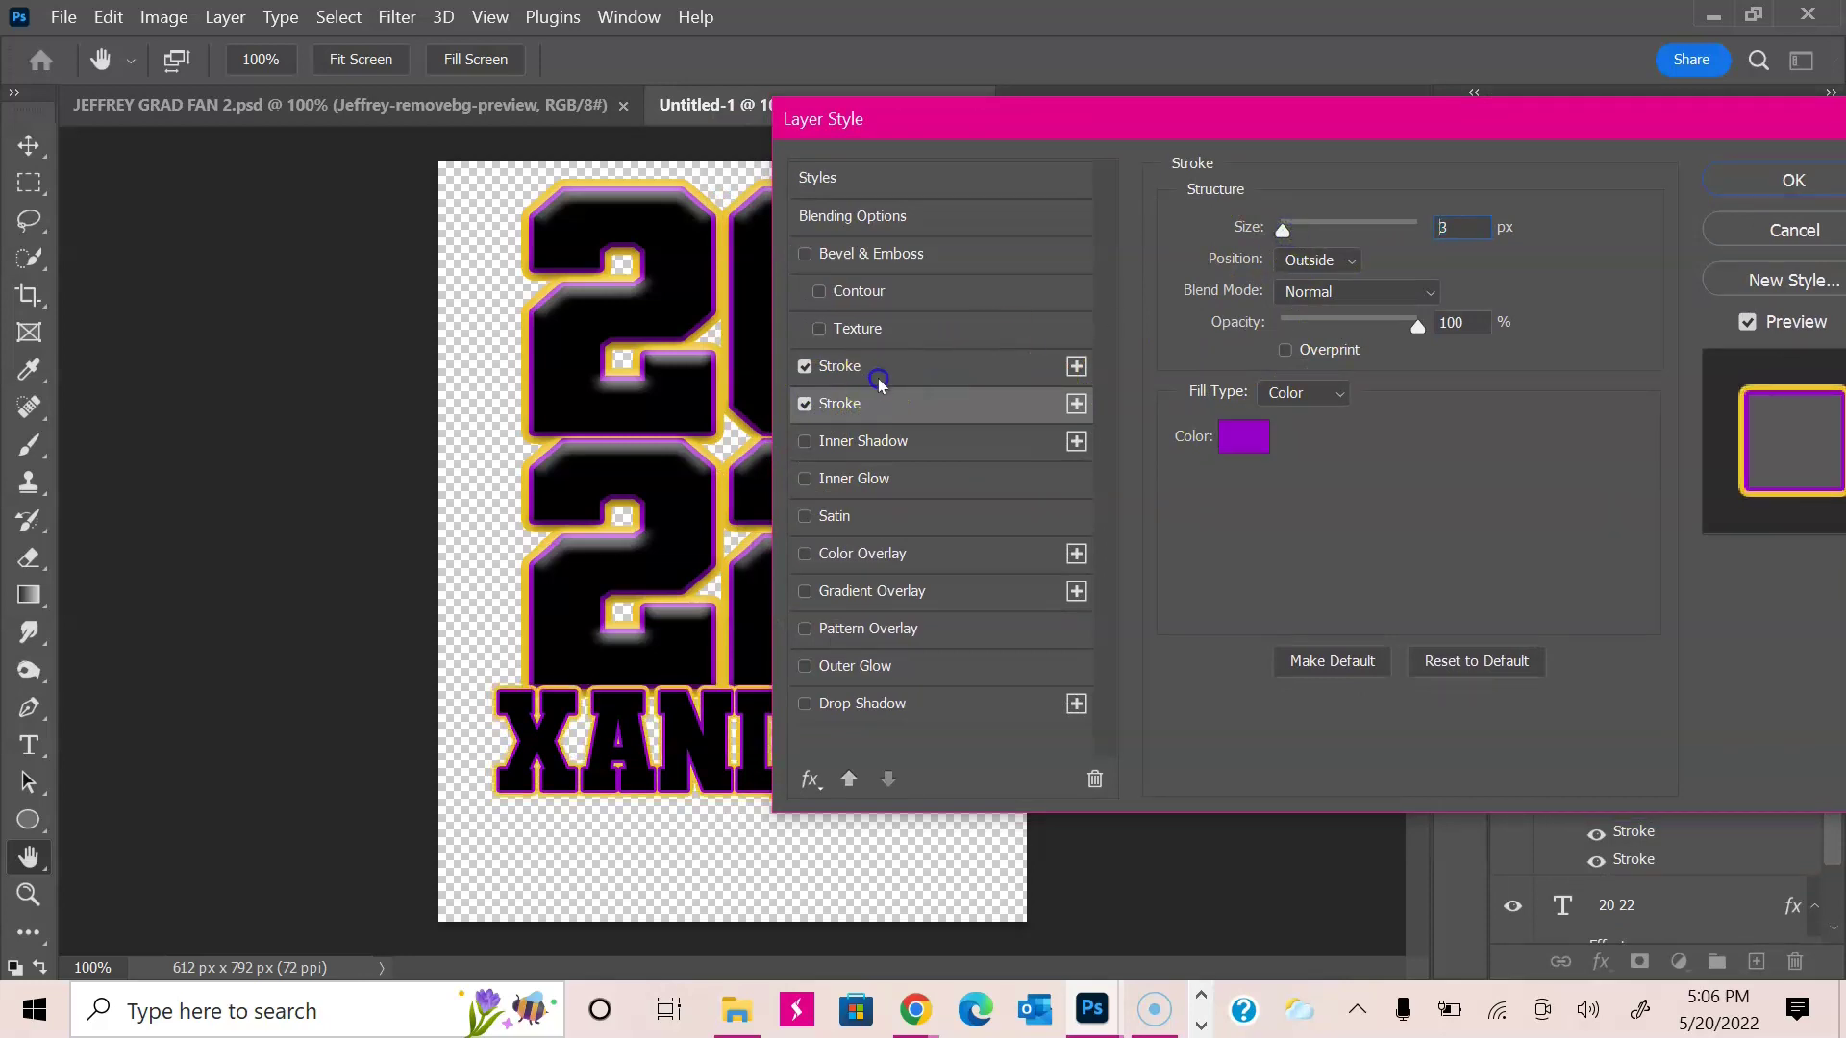
{"action": "left_click", "coordinate": [1076, 366]}
{"action": "left_click", "coordinate": [1000, 403]}
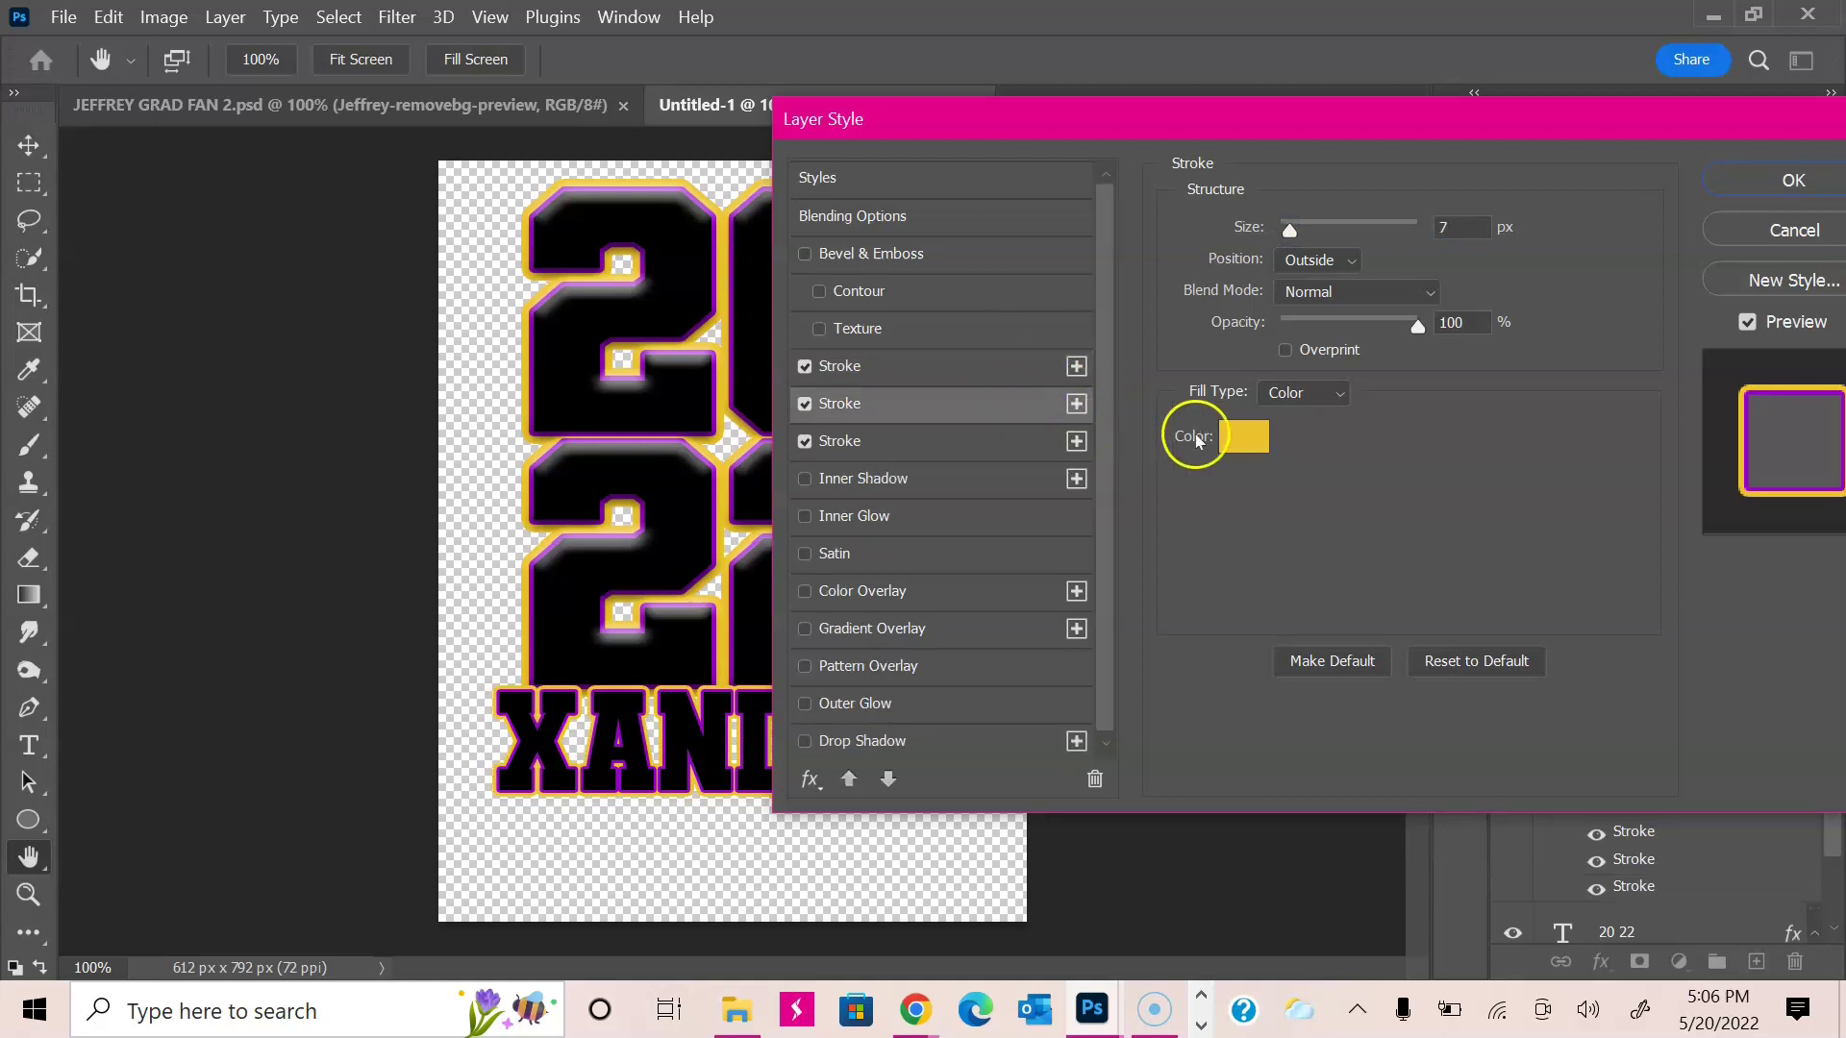
{"action": "left_click", "coordinate": [1243, 436]}
{"action": "type", "text": "ffffff"}
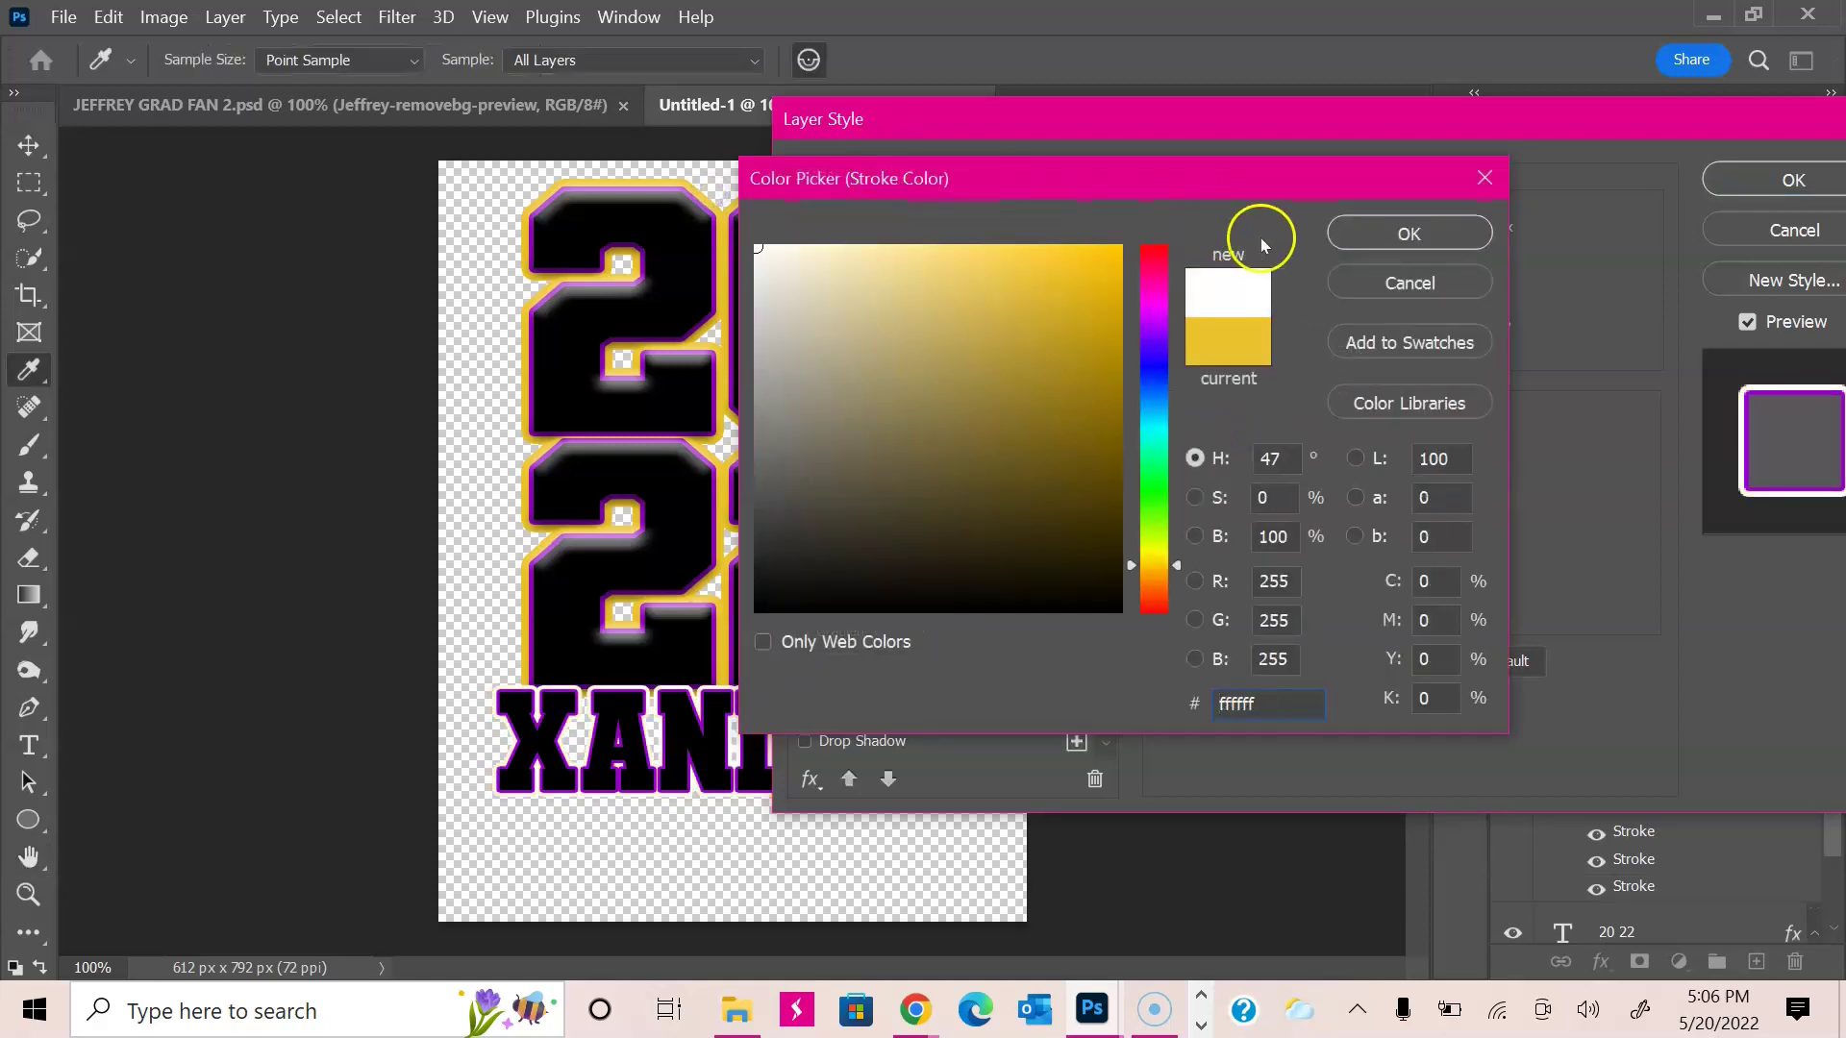
{"action": "left_click", "coordinate": [1401, 236]}
{"action": "left_click", "coordinate": [1458, 229]}
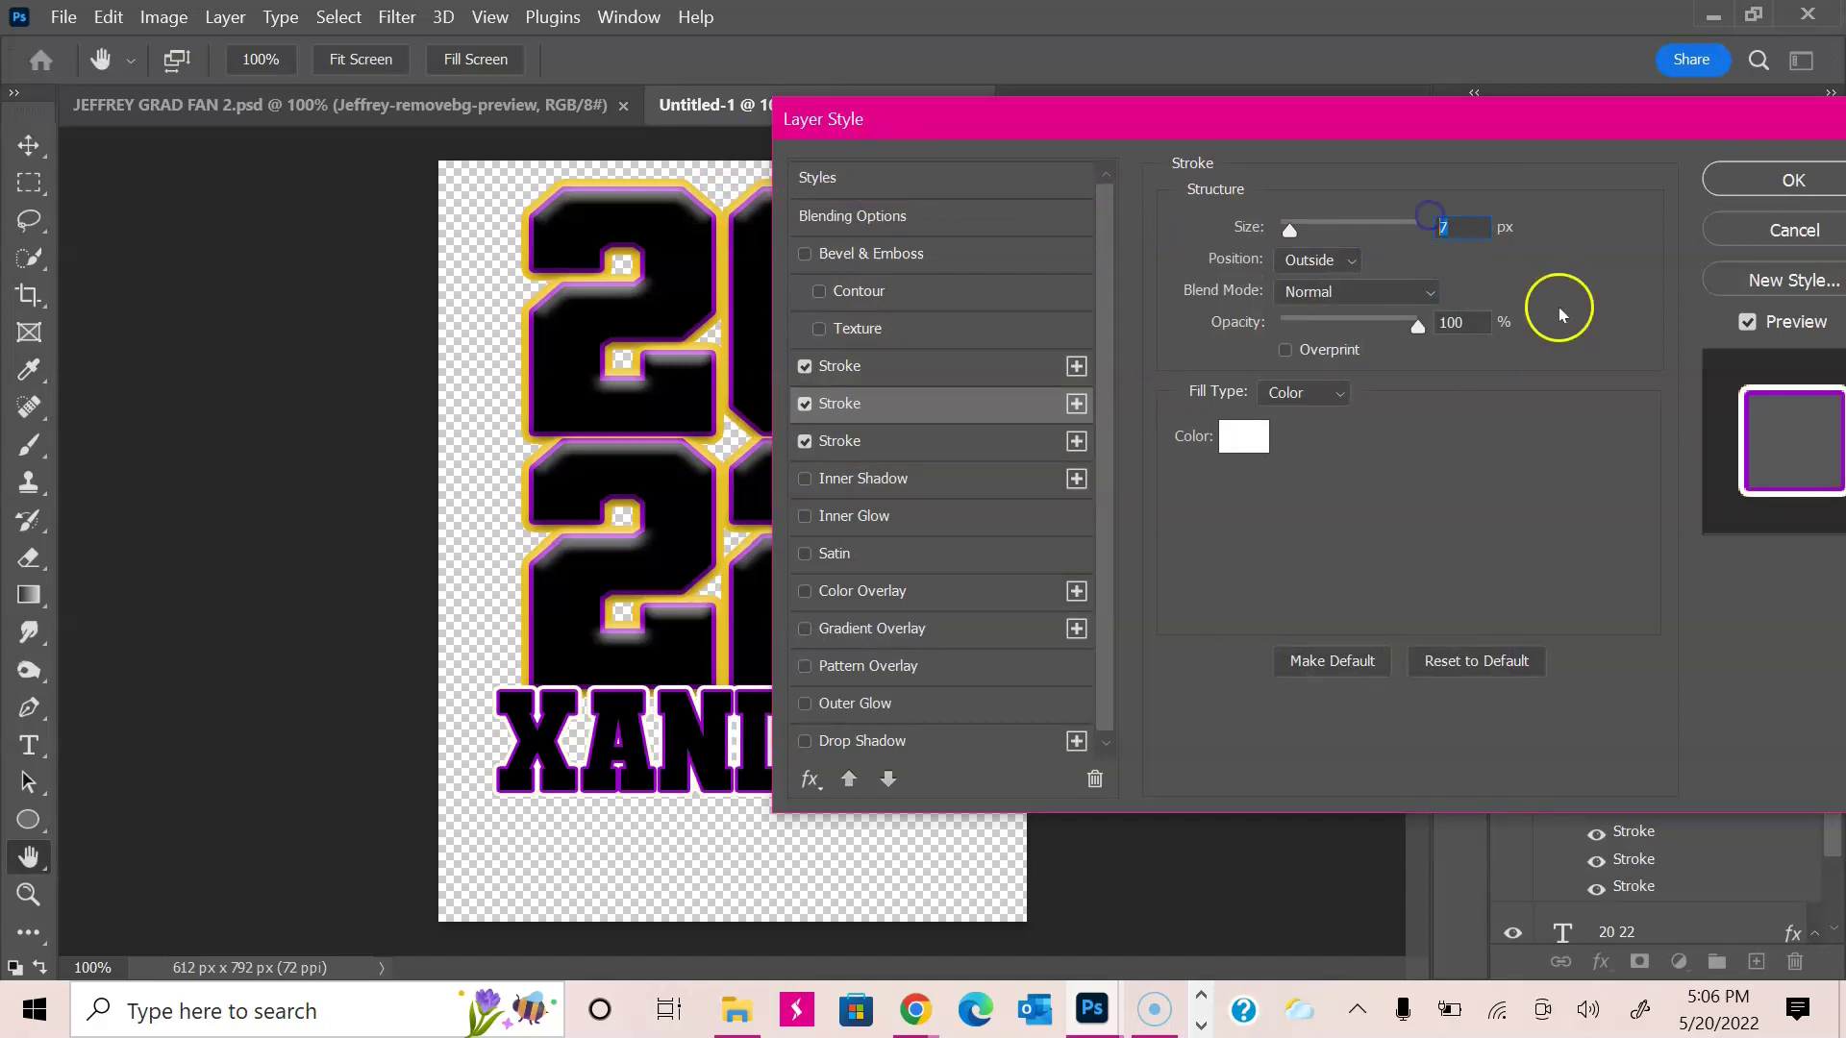
{"action": "type", "text": "3"}
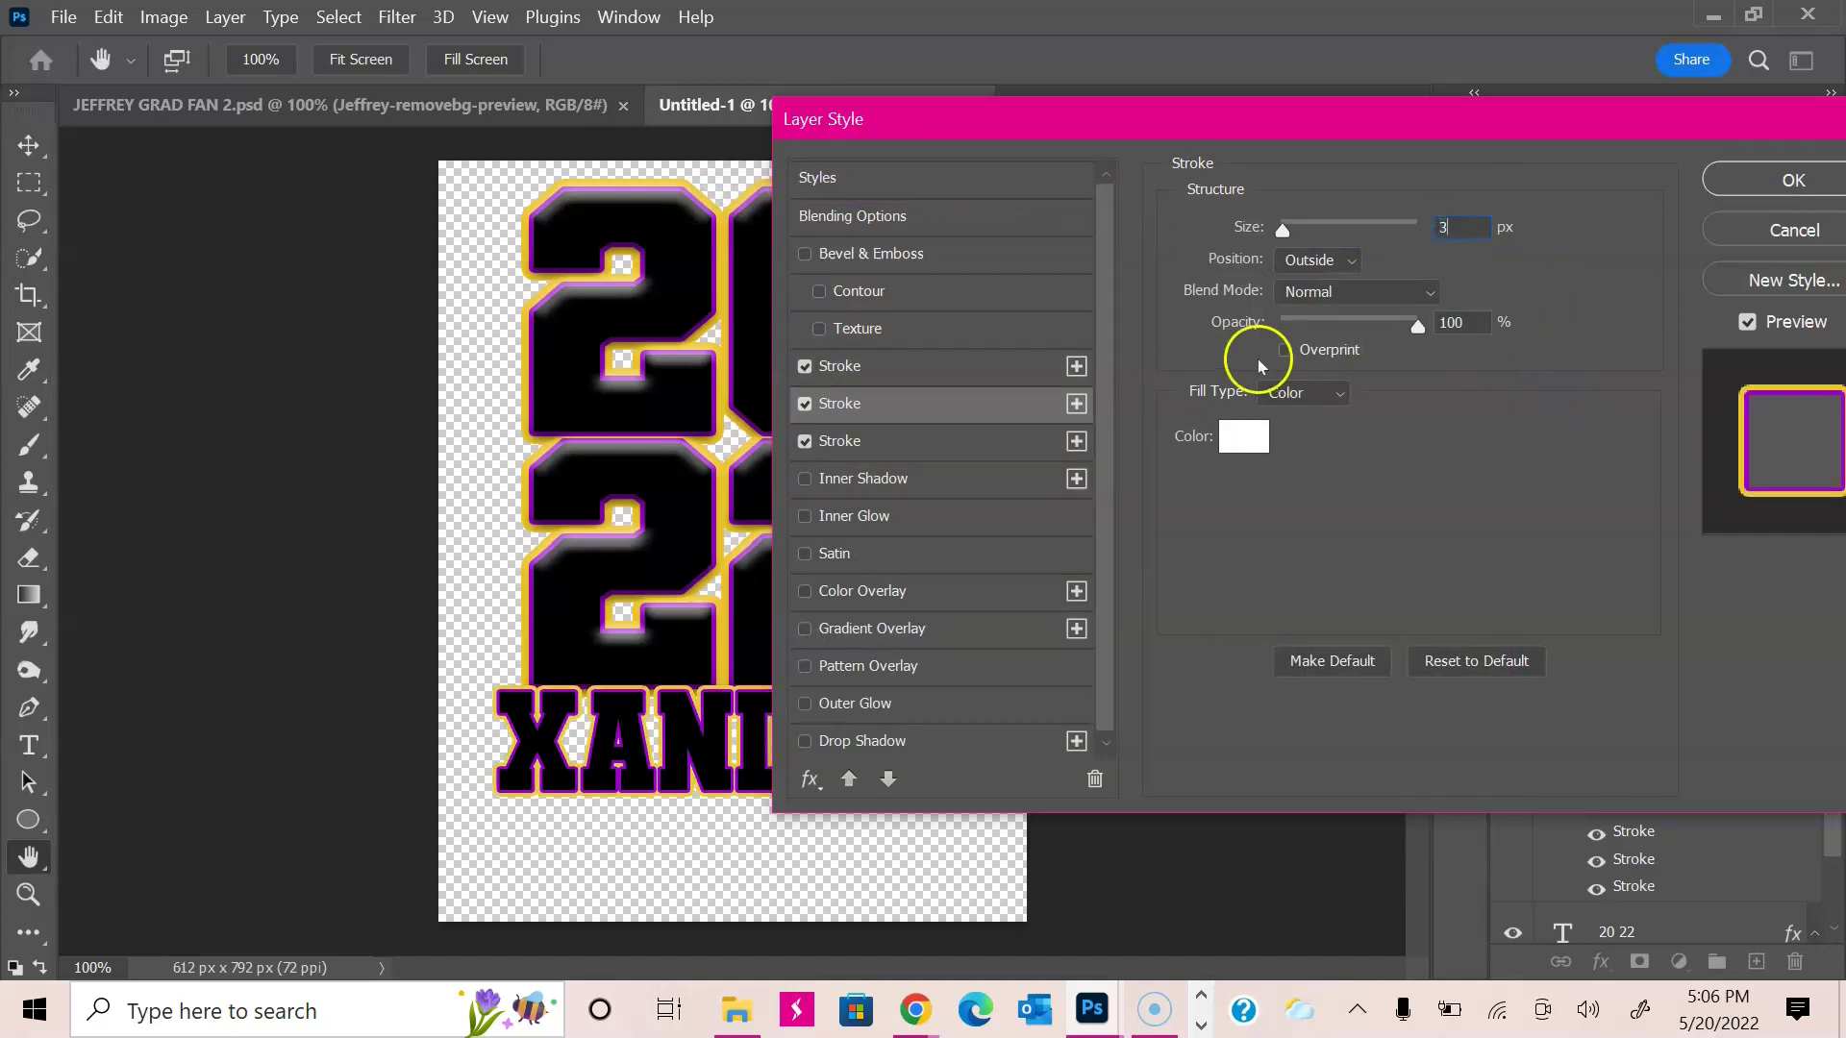
{"action": "left_click", "coordinate": [873, 373]}
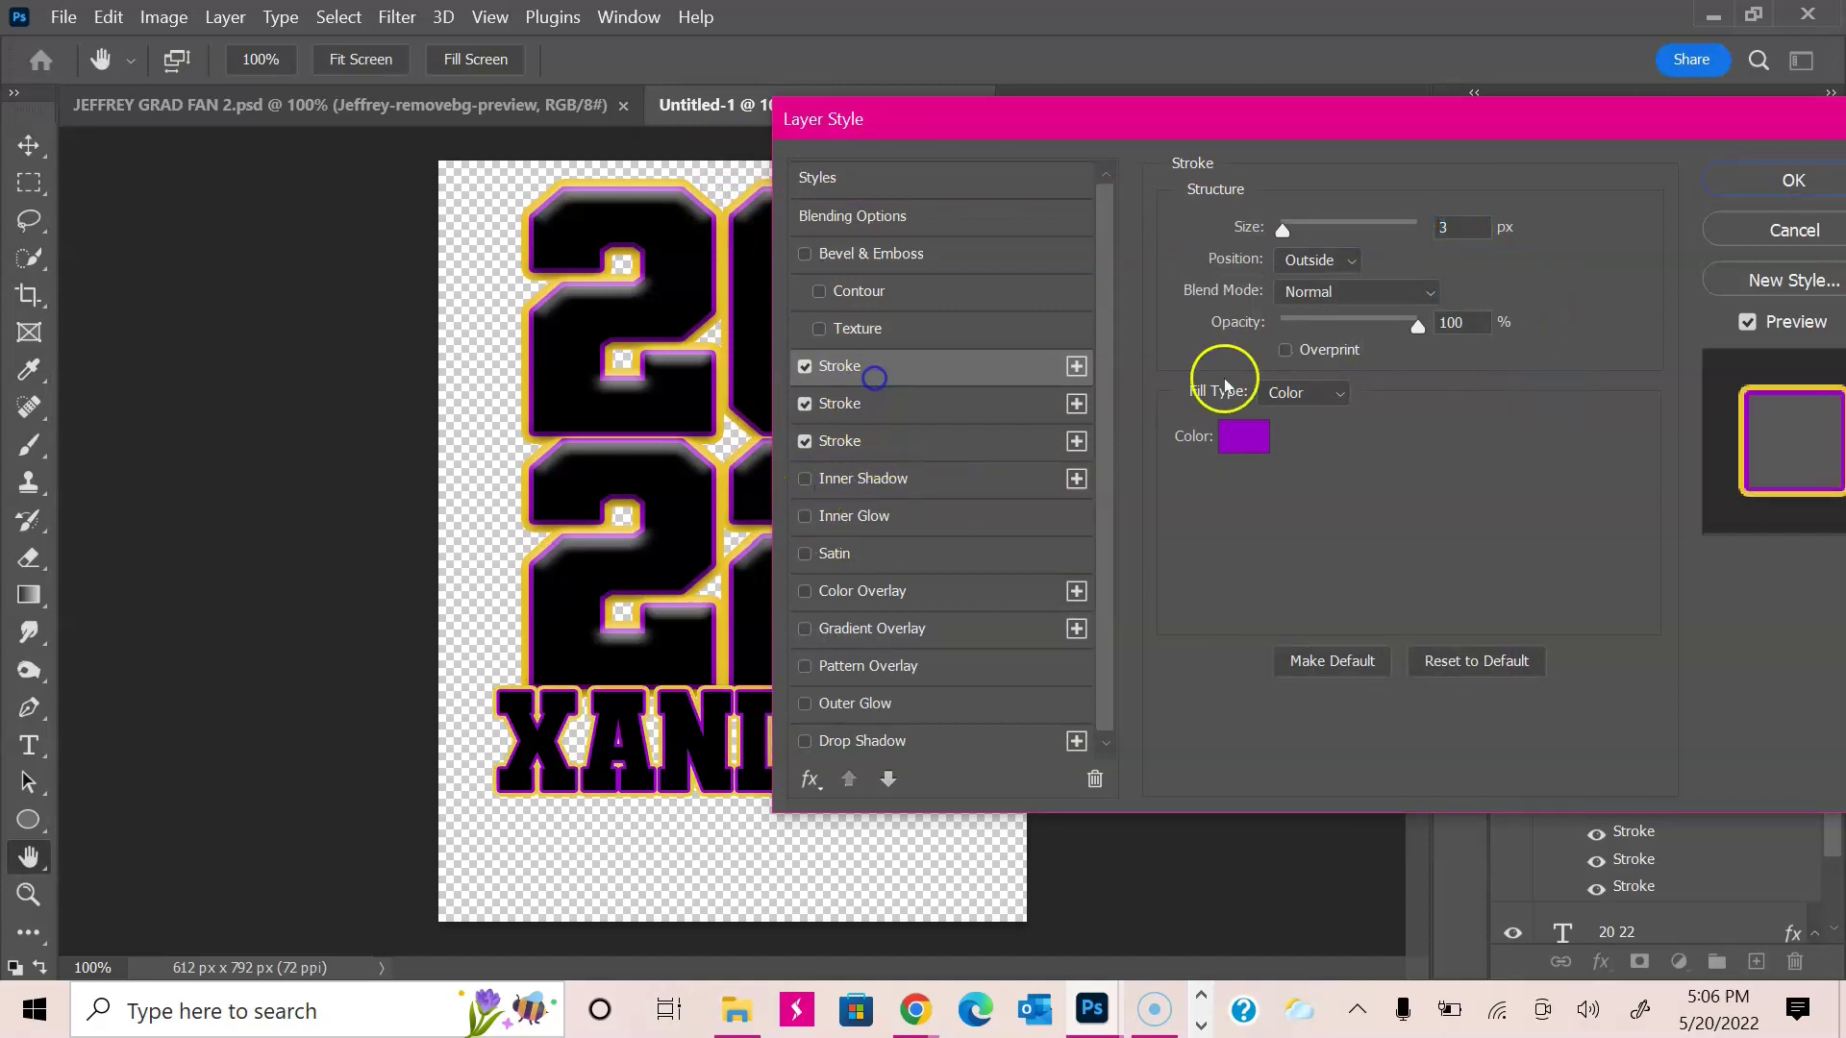
{"action": "left_click", "coordinate": [1429, 220]}
{"action": "type", "text": "2"}
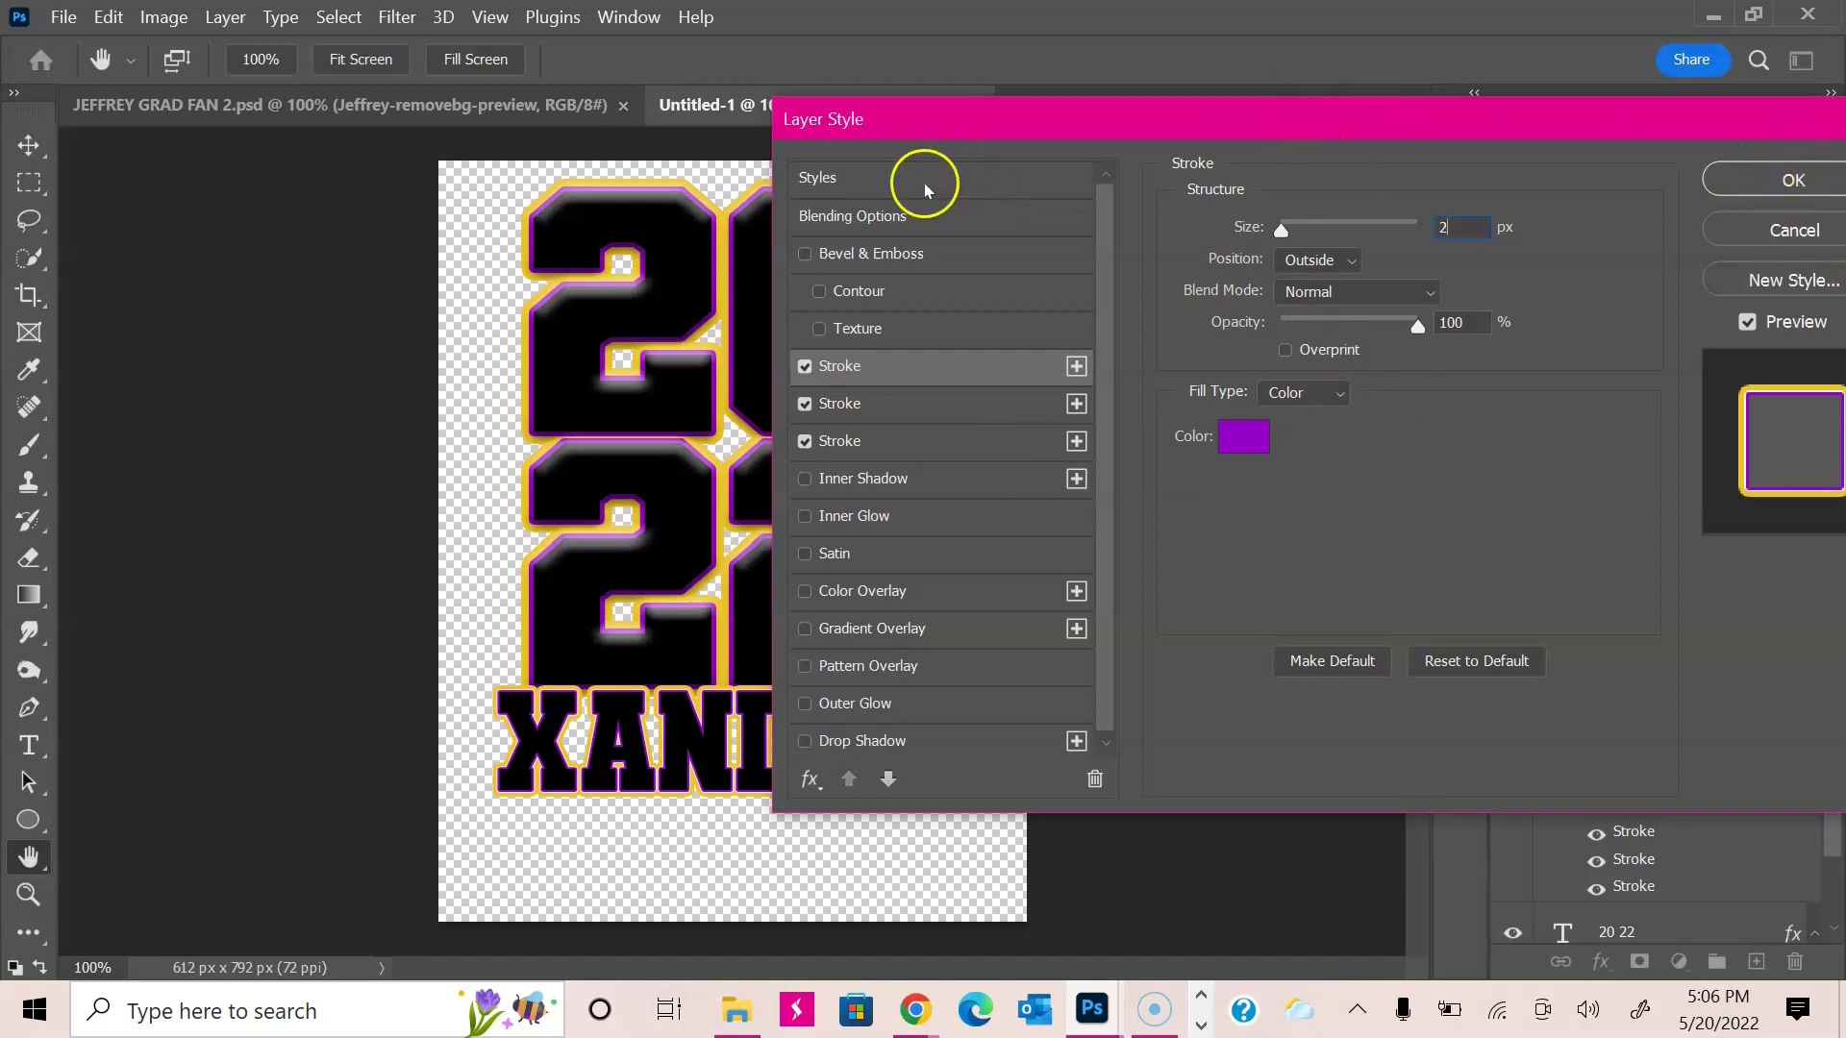
Step: Add an Emboss bevel to XANDER with 84% depth and 16 px size, then apply the effects
{"action": "left_click", "coordinate": [782, 247]}
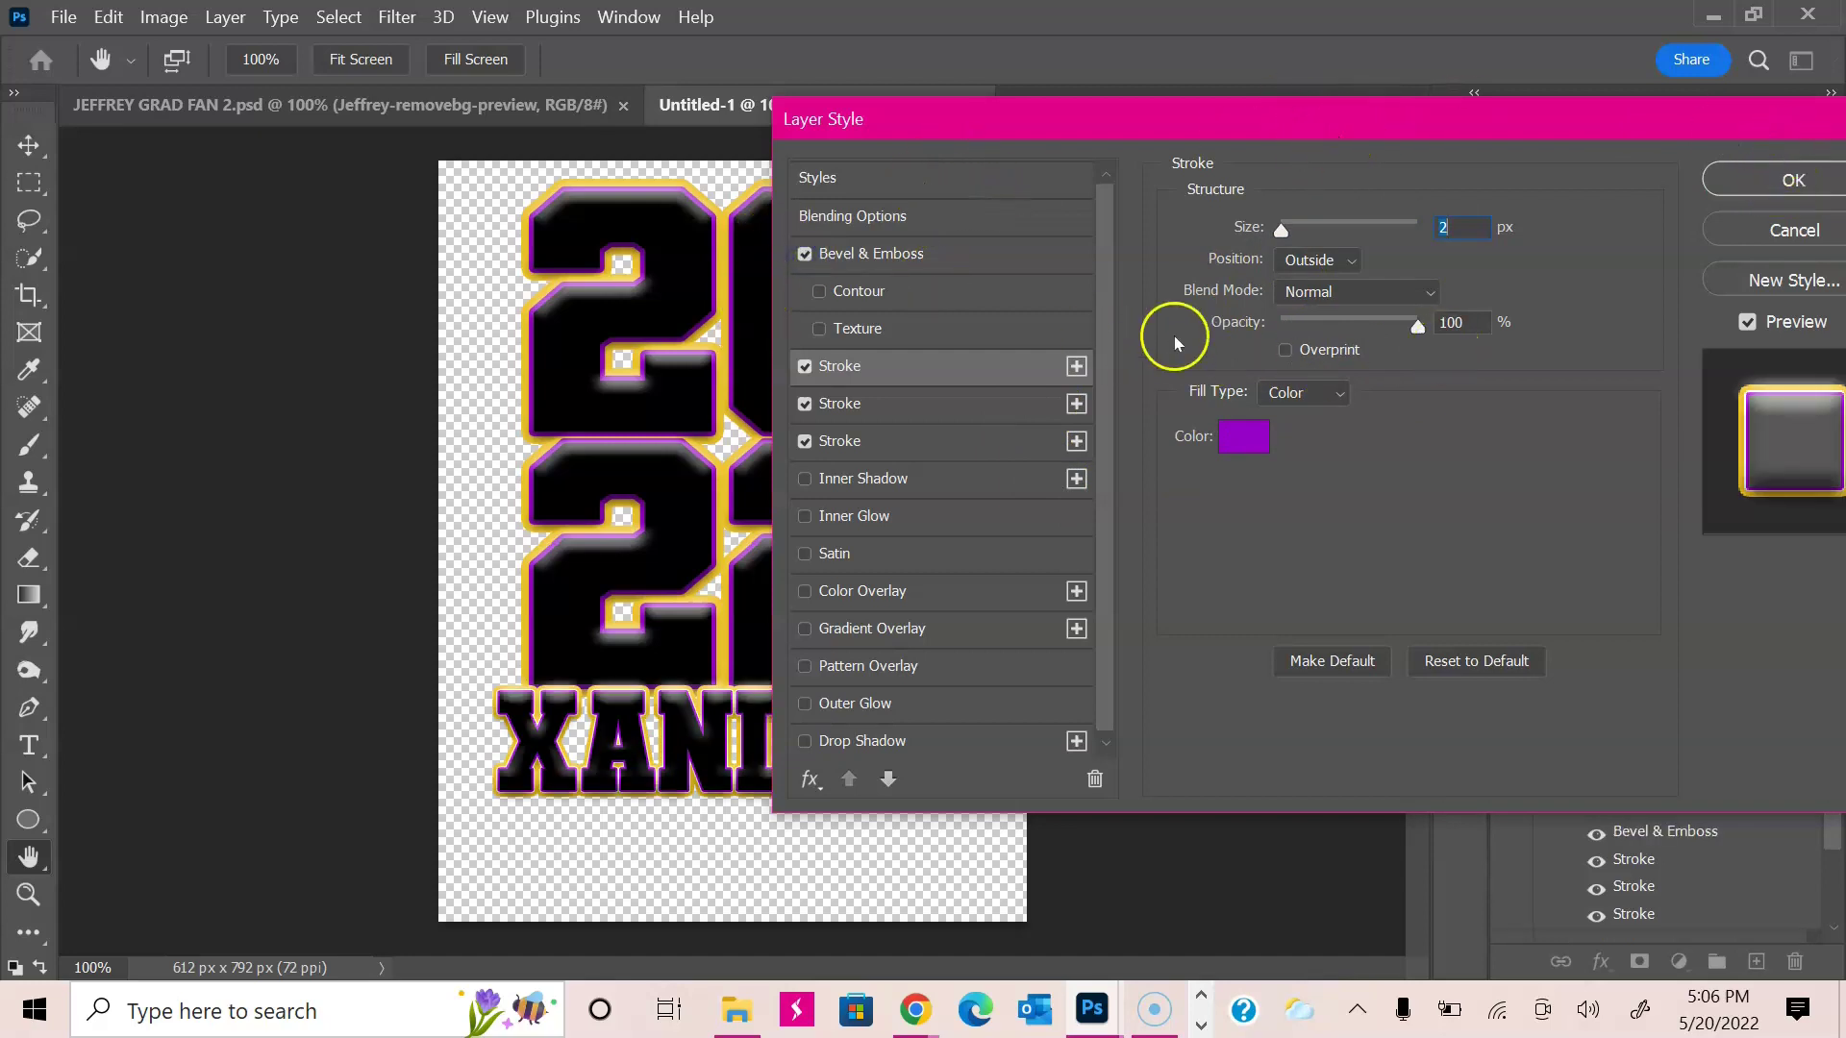
{"action": "left_click", "coordinate": [963, 208]}
{"action": "left_click", "coordinate": [961, 252]}
{"action": "left_click_drag", "start_coordinate": [1324, 293], "coordinate": [1302, 293]}
{"action": "left_click_drag", "start_coordinate": [1313, 358], "coordinate": [1311, 354]}
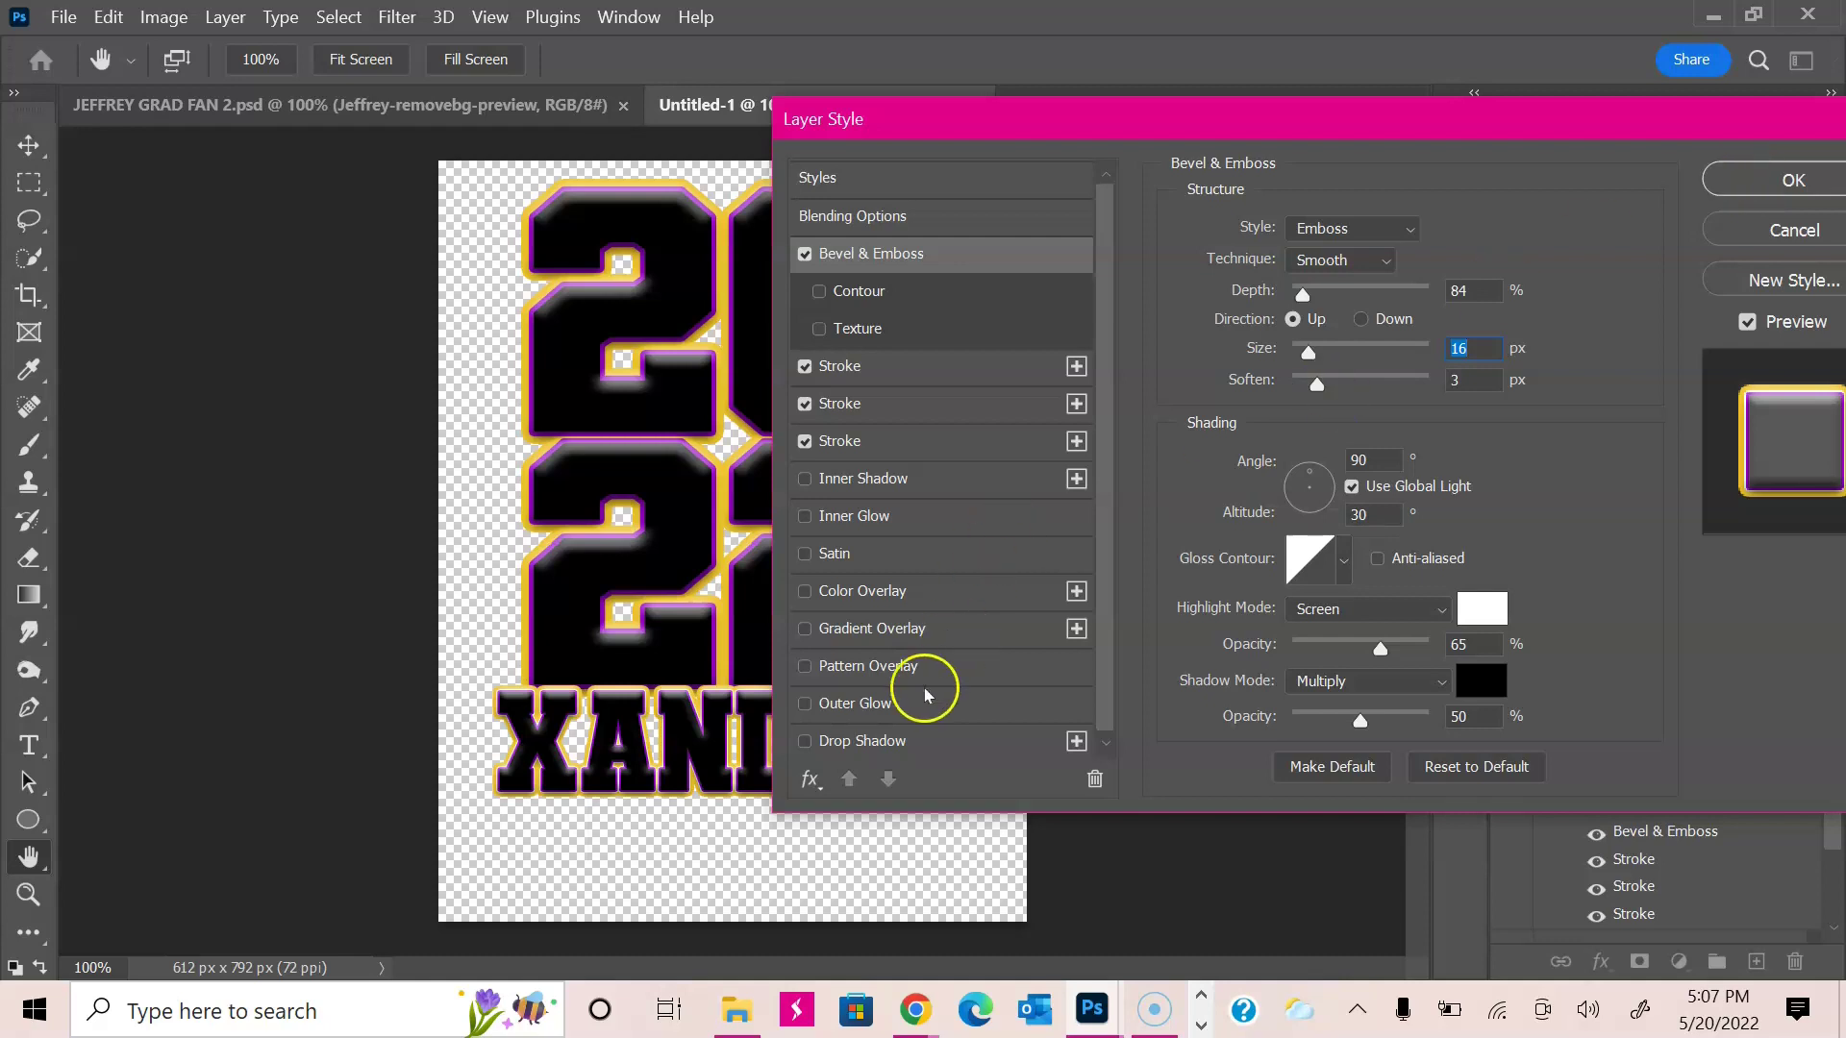
{"action": "left_click", "coordinate": [805, 740]}
{"action": "left_click", "coordinate": [805, 740]}
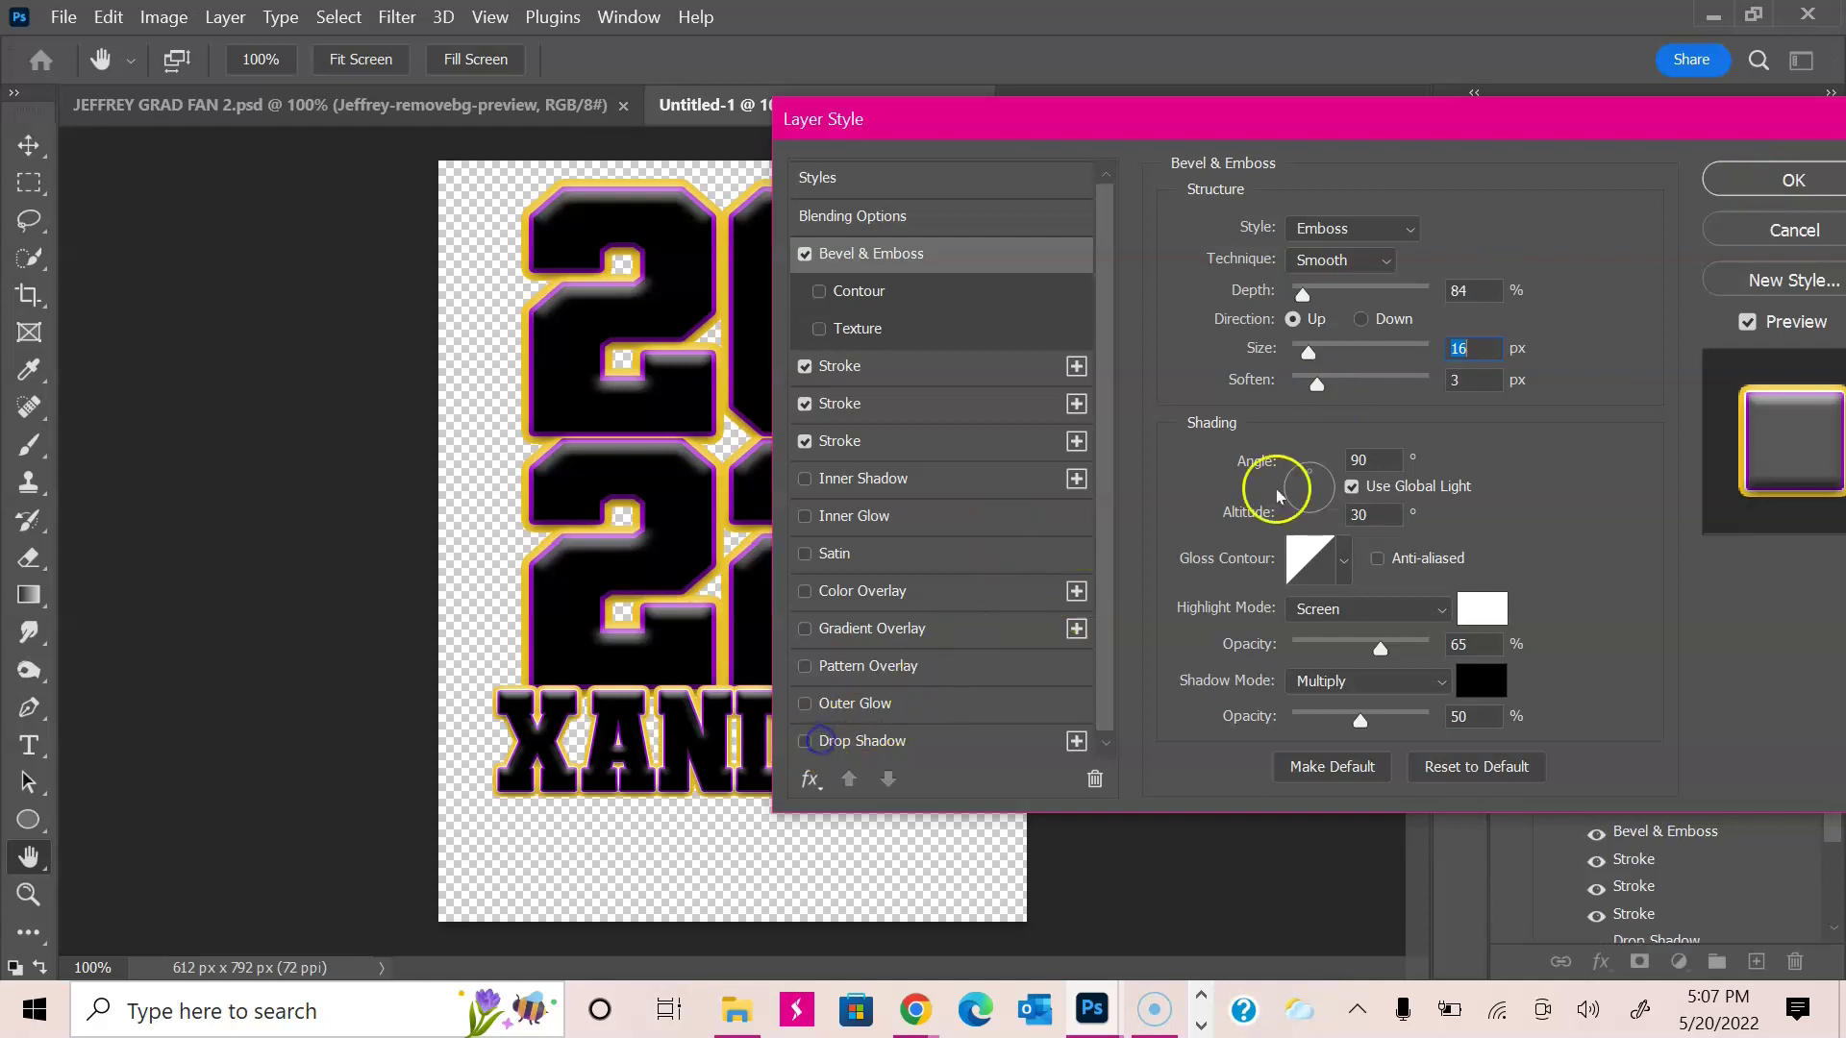
{"action": "left_click", "coordinate": [1764, 185]}
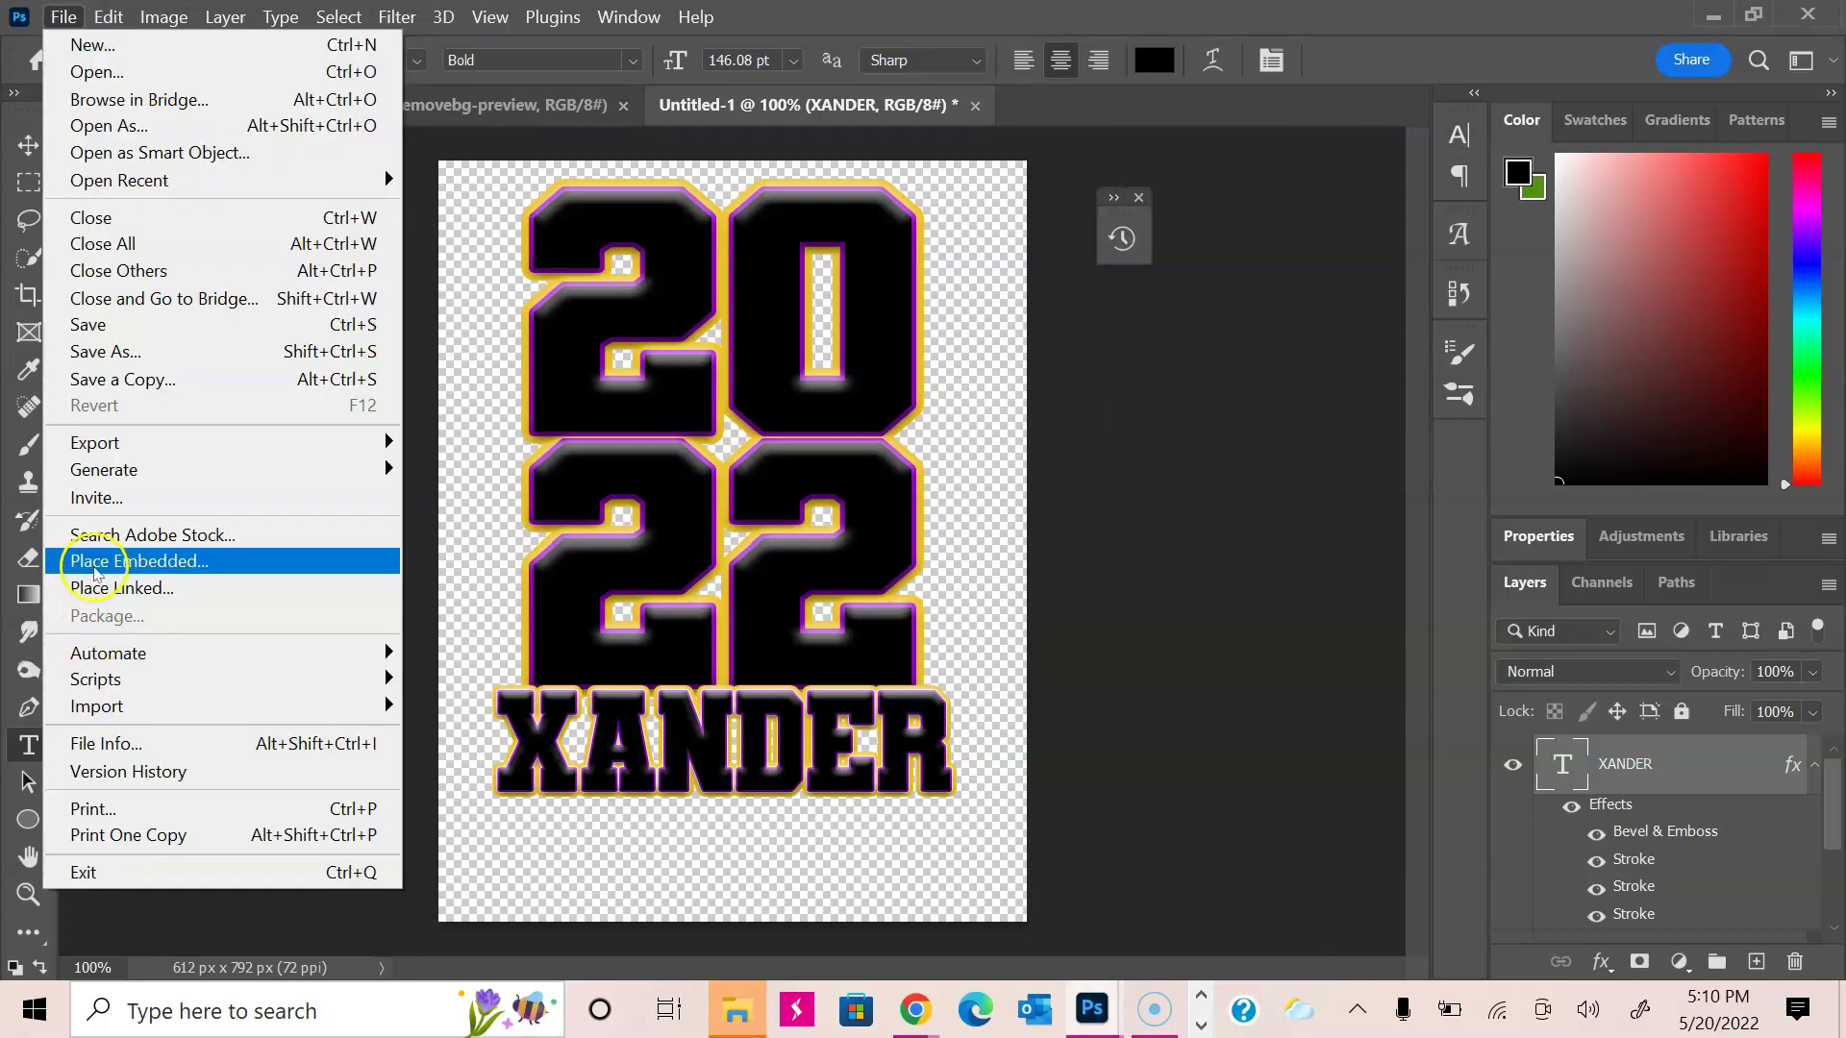
Step: Place CB649D61--removebg-preview as an embedded image
{"action": "left_click", "coordinate": [94, 565]}
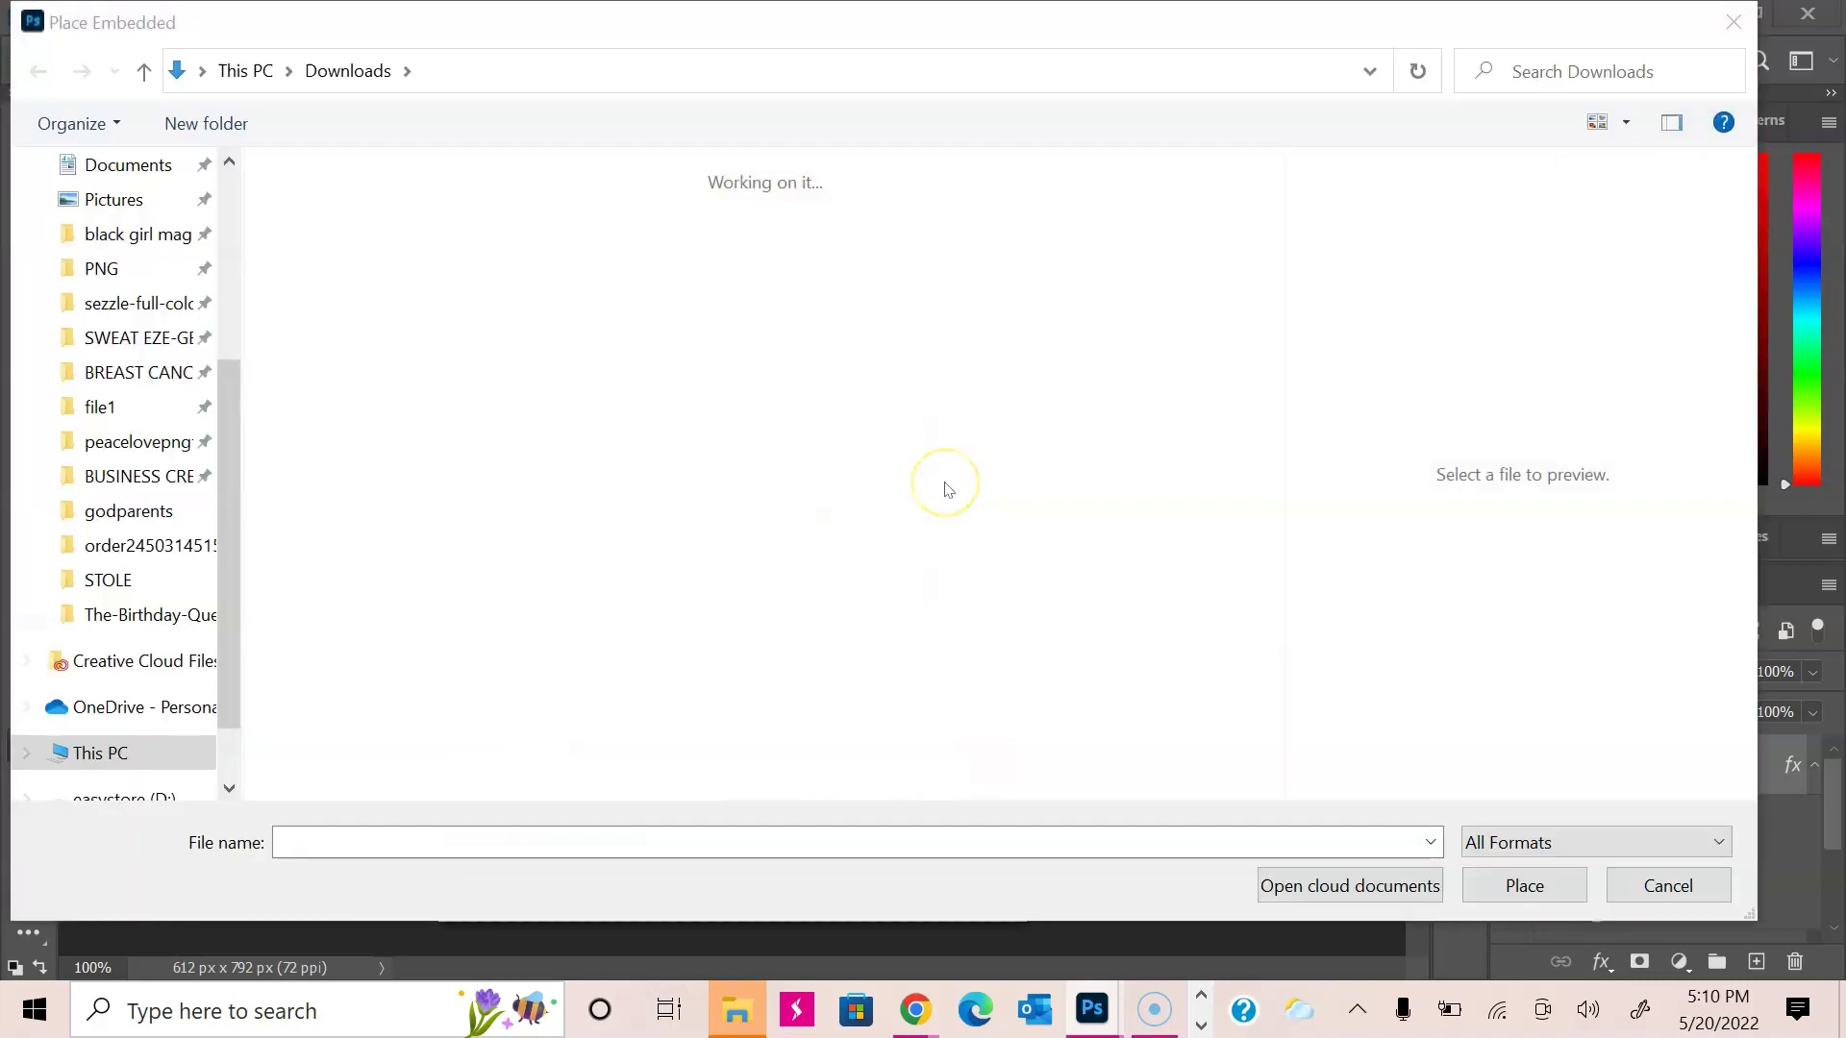
{"action": "left_click", "coordinate": [604, 344]}
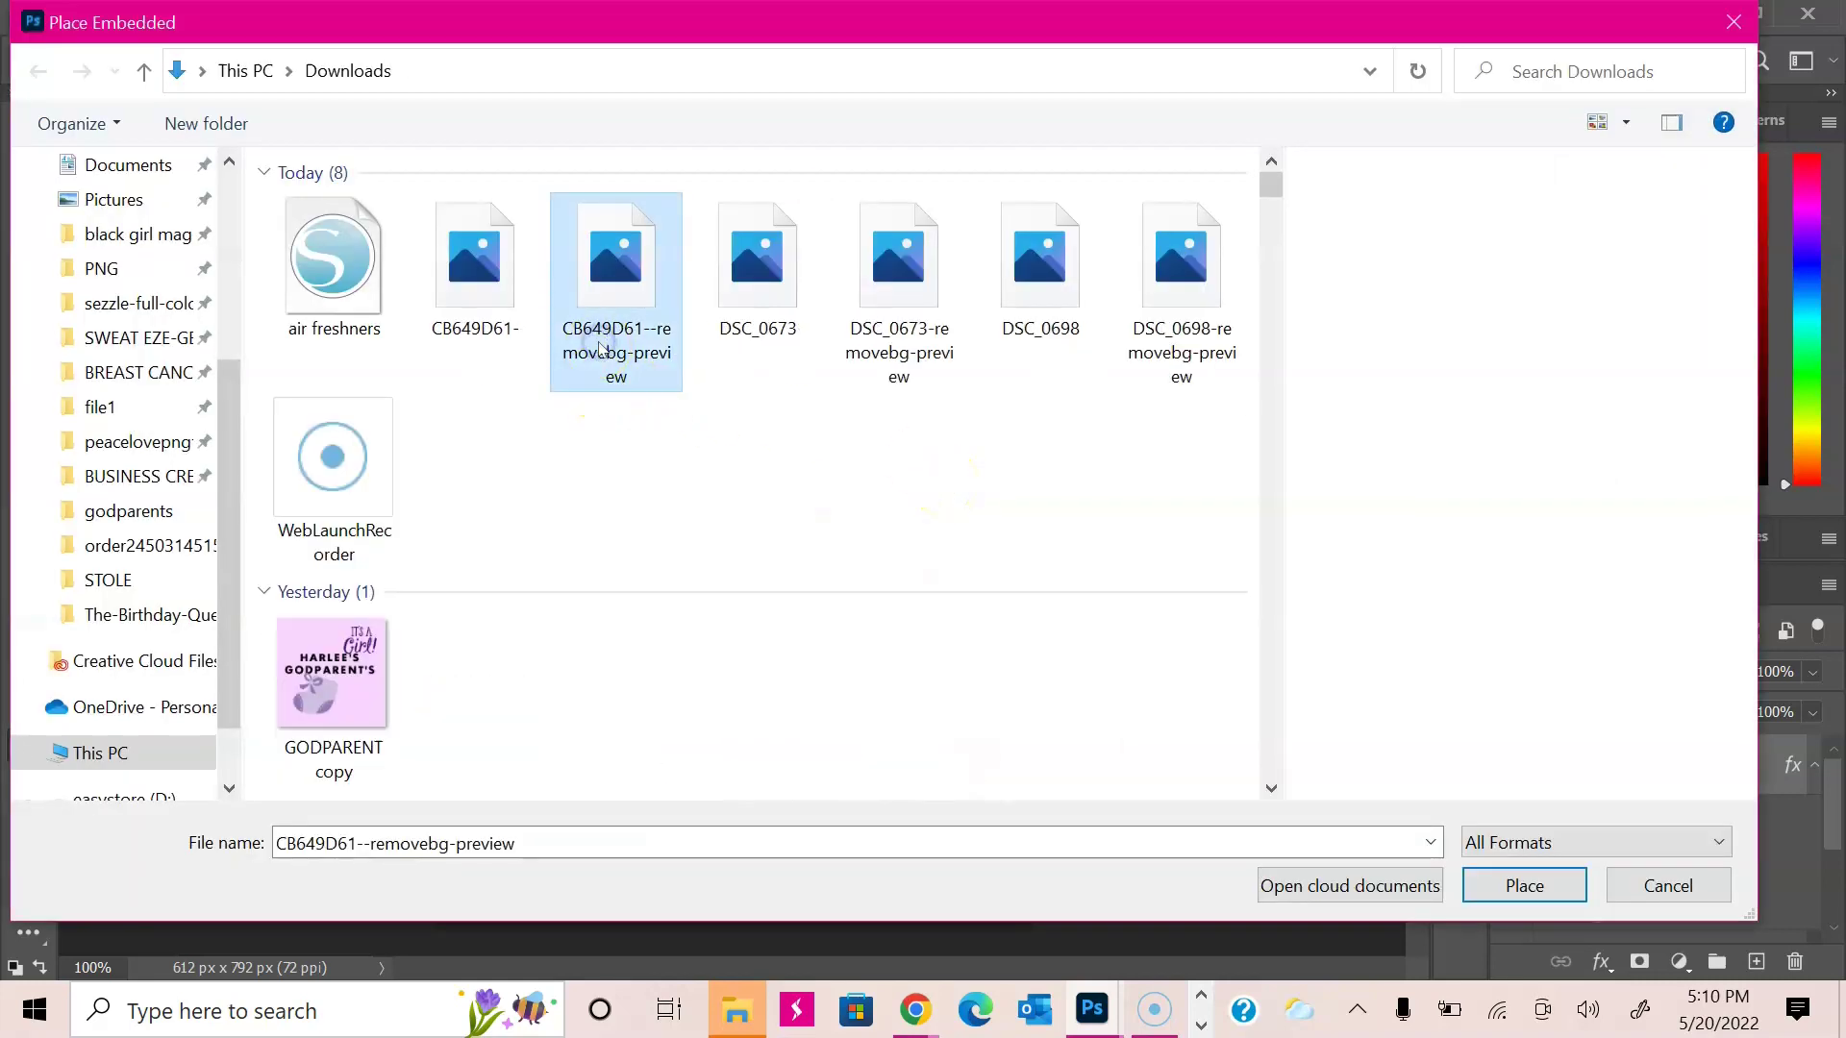
{"action": "double_click", "coordinate": [600, 348]}
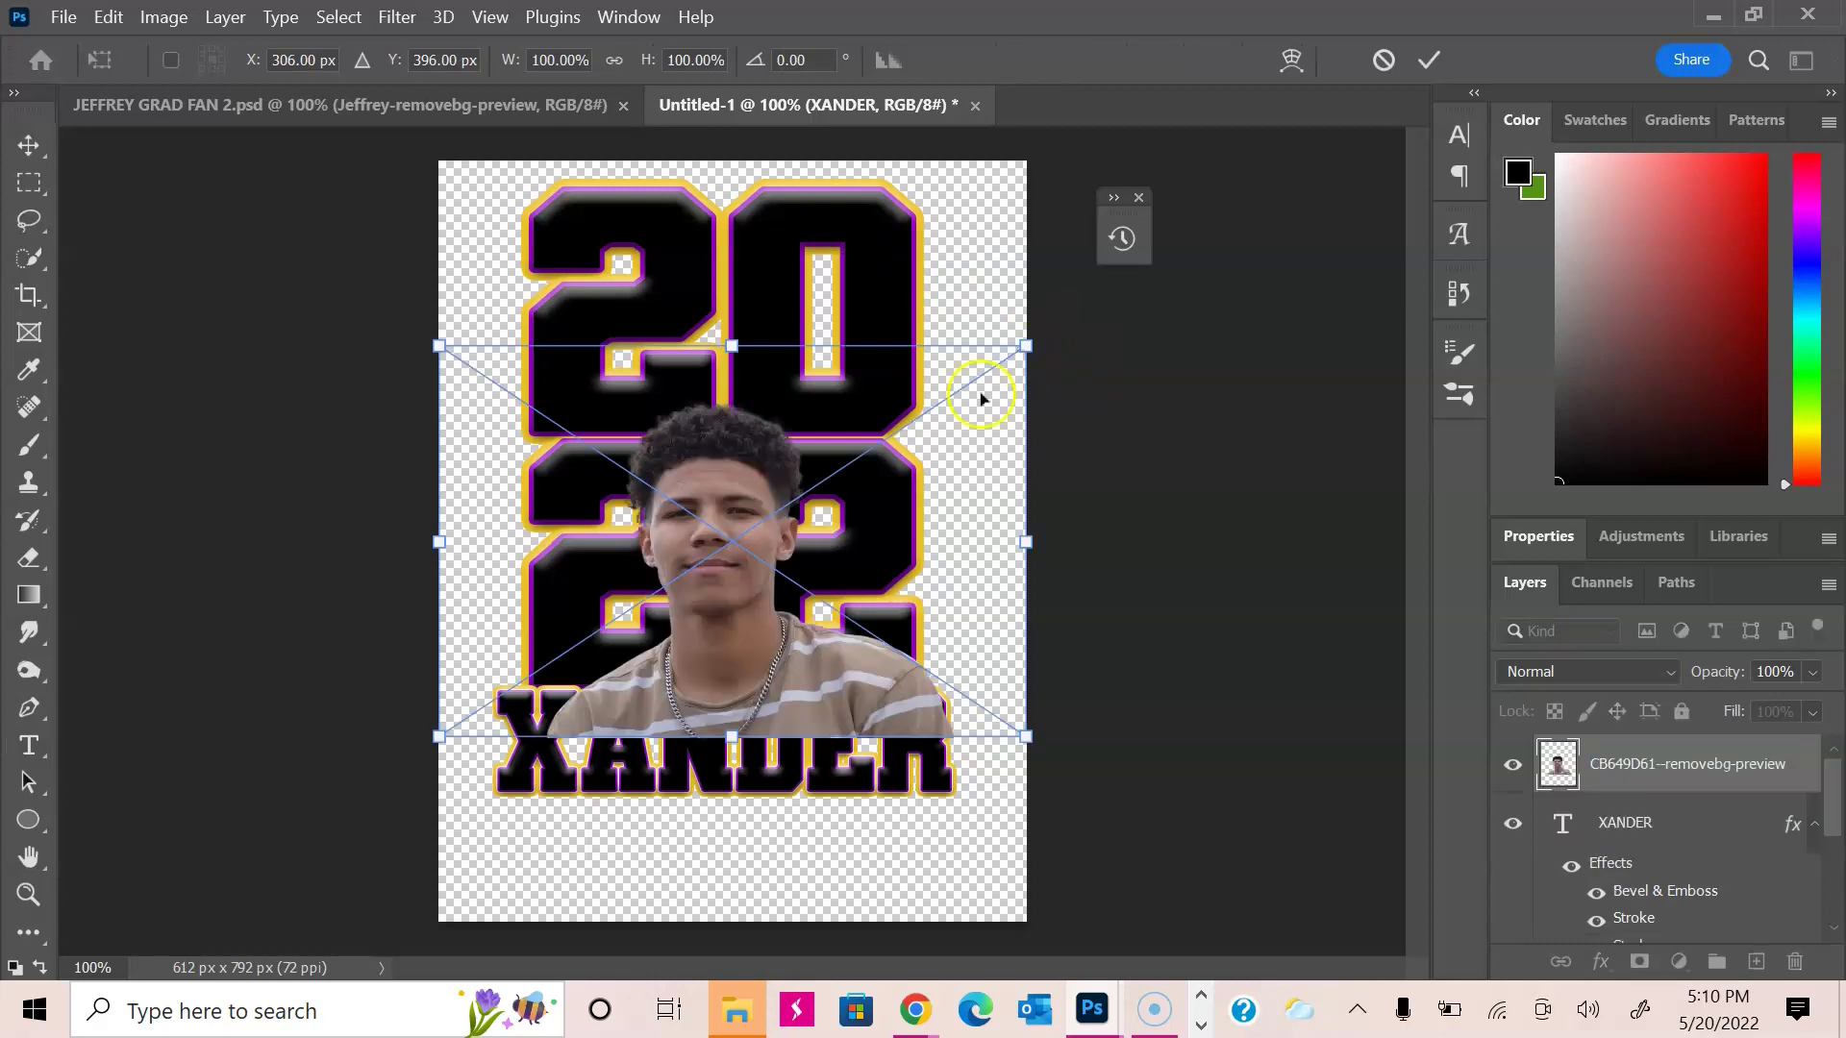
Step: Scale the photo to about 48% × 57% and position it over the lower-right 2
{"action": "left_click_drag", "start_coordinate": [706, 613], "coordinate": [657, 551]}
{"action": "left_click_drag", "start_coordinate": [391, 298], "coordinate": [676, 432]}
{"action": "mouse_move", "coordinate": [829, 651]}
{"action": "left_mouse_down"}
{"action": "mouse_move", "coordinate": [832, 625]}
{"action": "mouse_move", "coordinate": [823, 656]}
{"action": "left_mouse_up"}
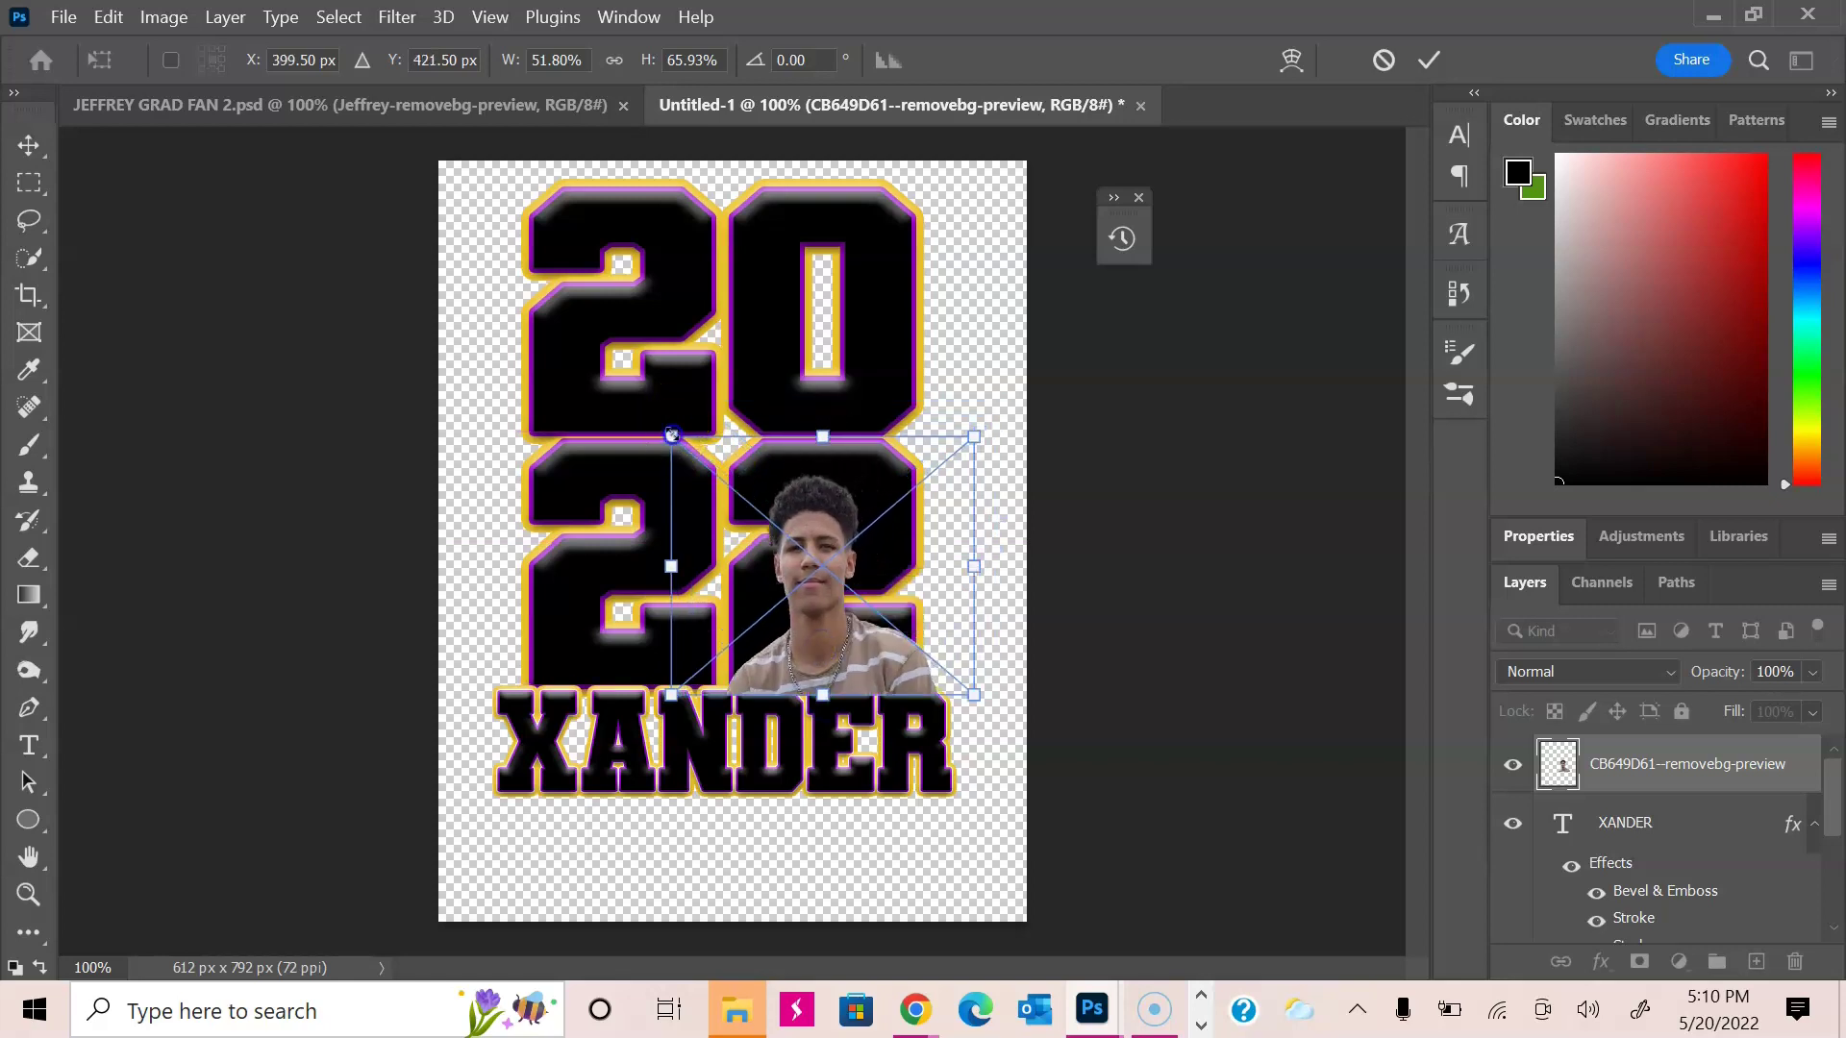
{"action": "left_click_drag", "start_coordinate": [672, 435], "coordinate": [692, 472]}
{"action": "left_click_drag", "start_coordinate": [817, 623], "coordinate": [858, 597]}
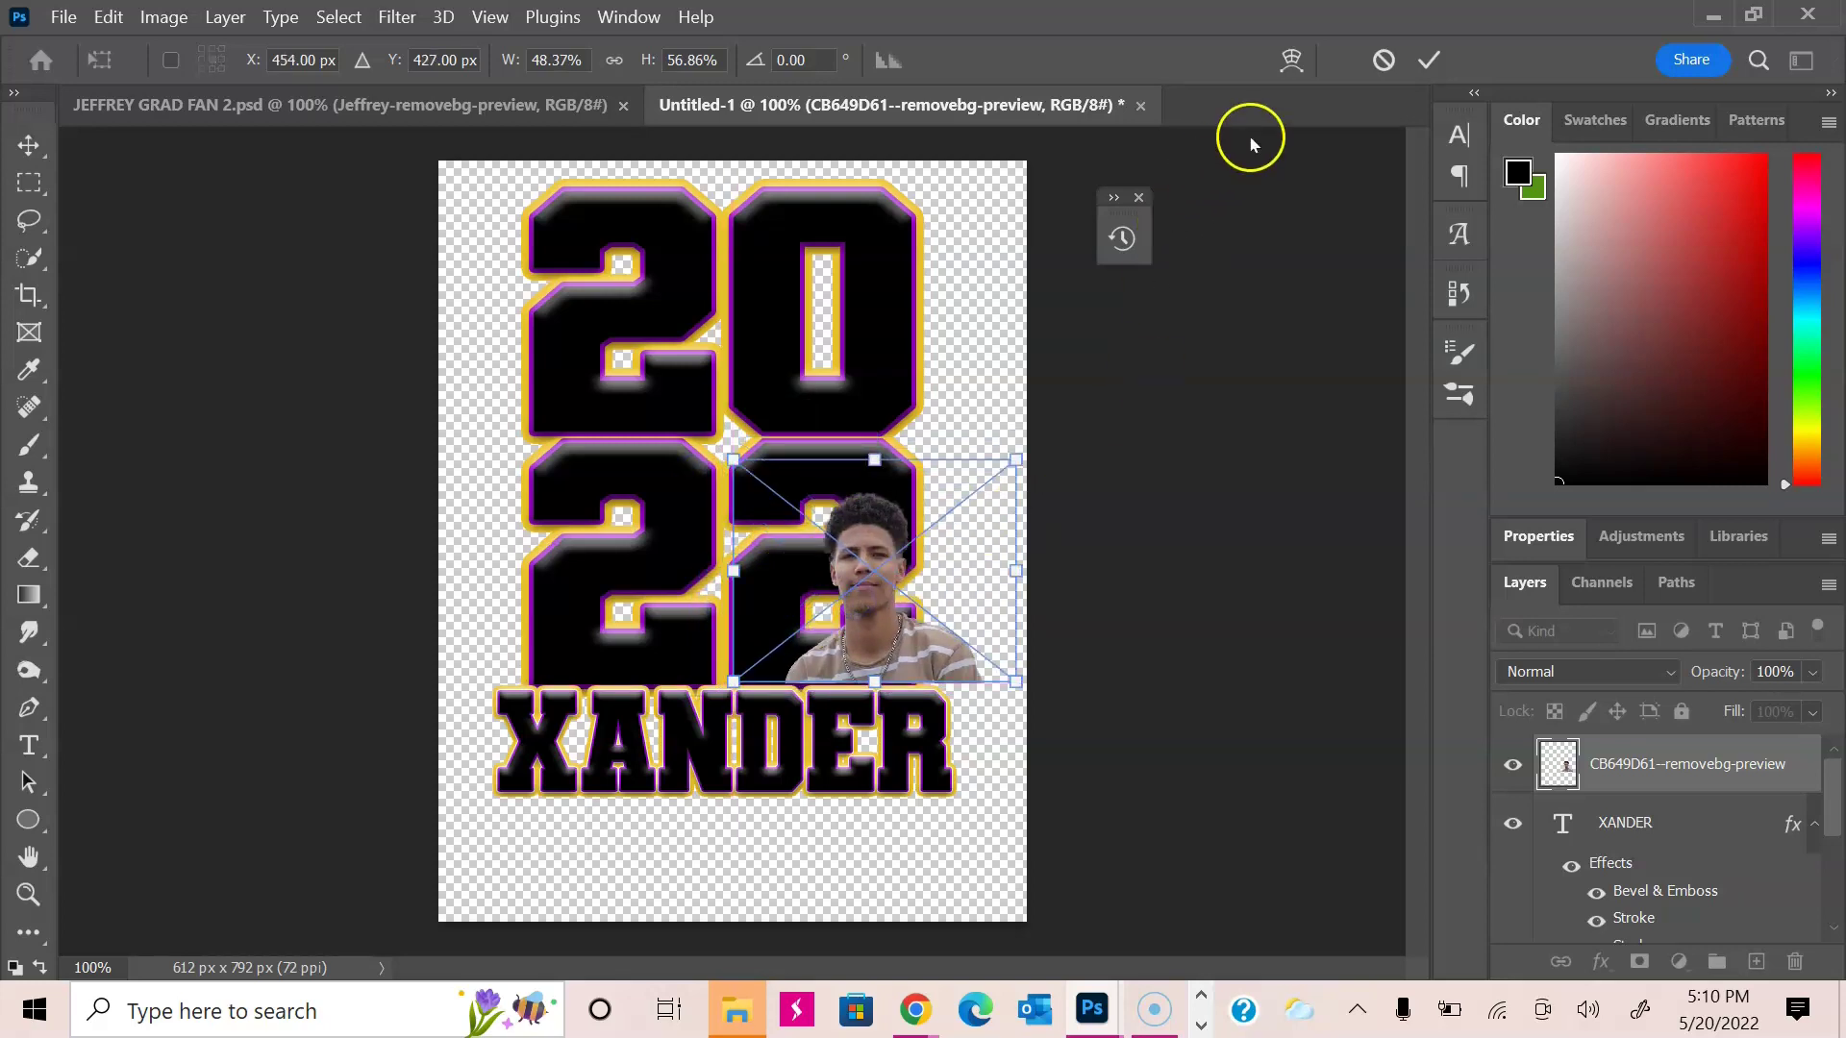
{"action": "left_click", "coordinate": [1429, 60]}
{"action": "key", "text": "t"}
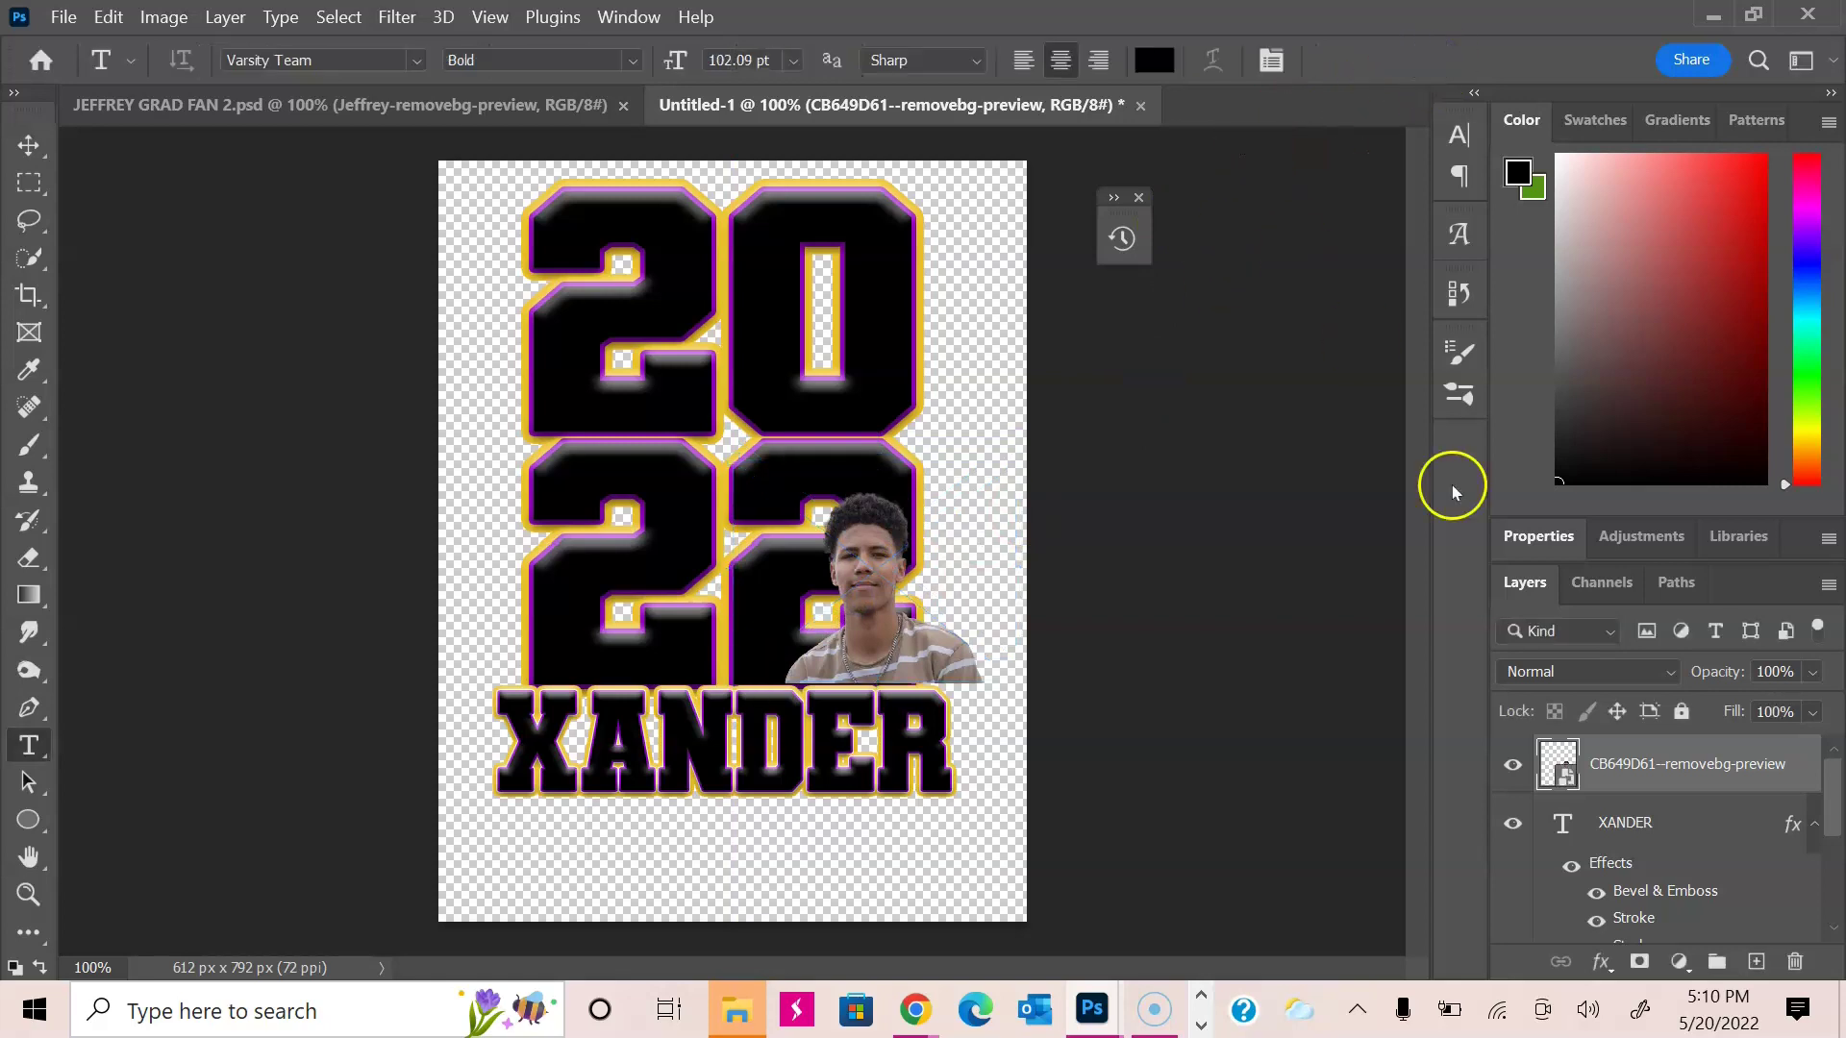
{"action": "left_click", "coordinate": [1640, 763]}
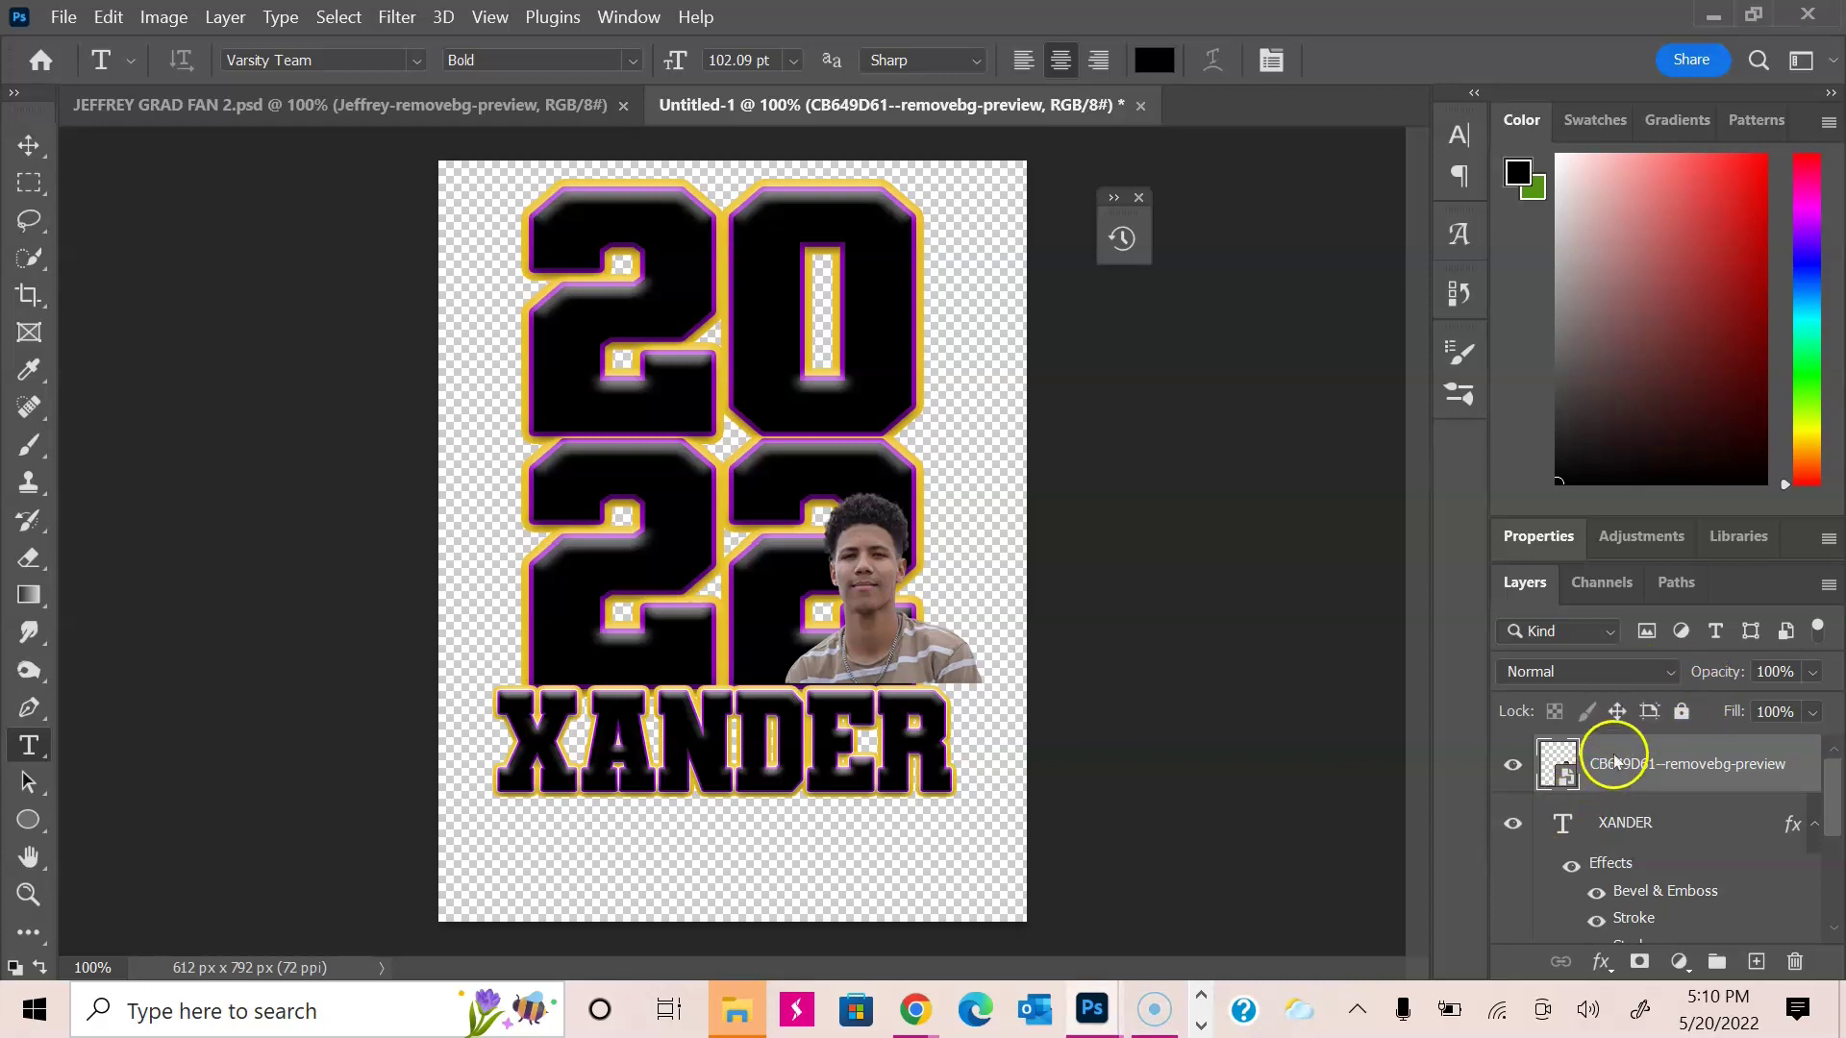
{"action": "left_click", "coordinate": [1603, 769]}
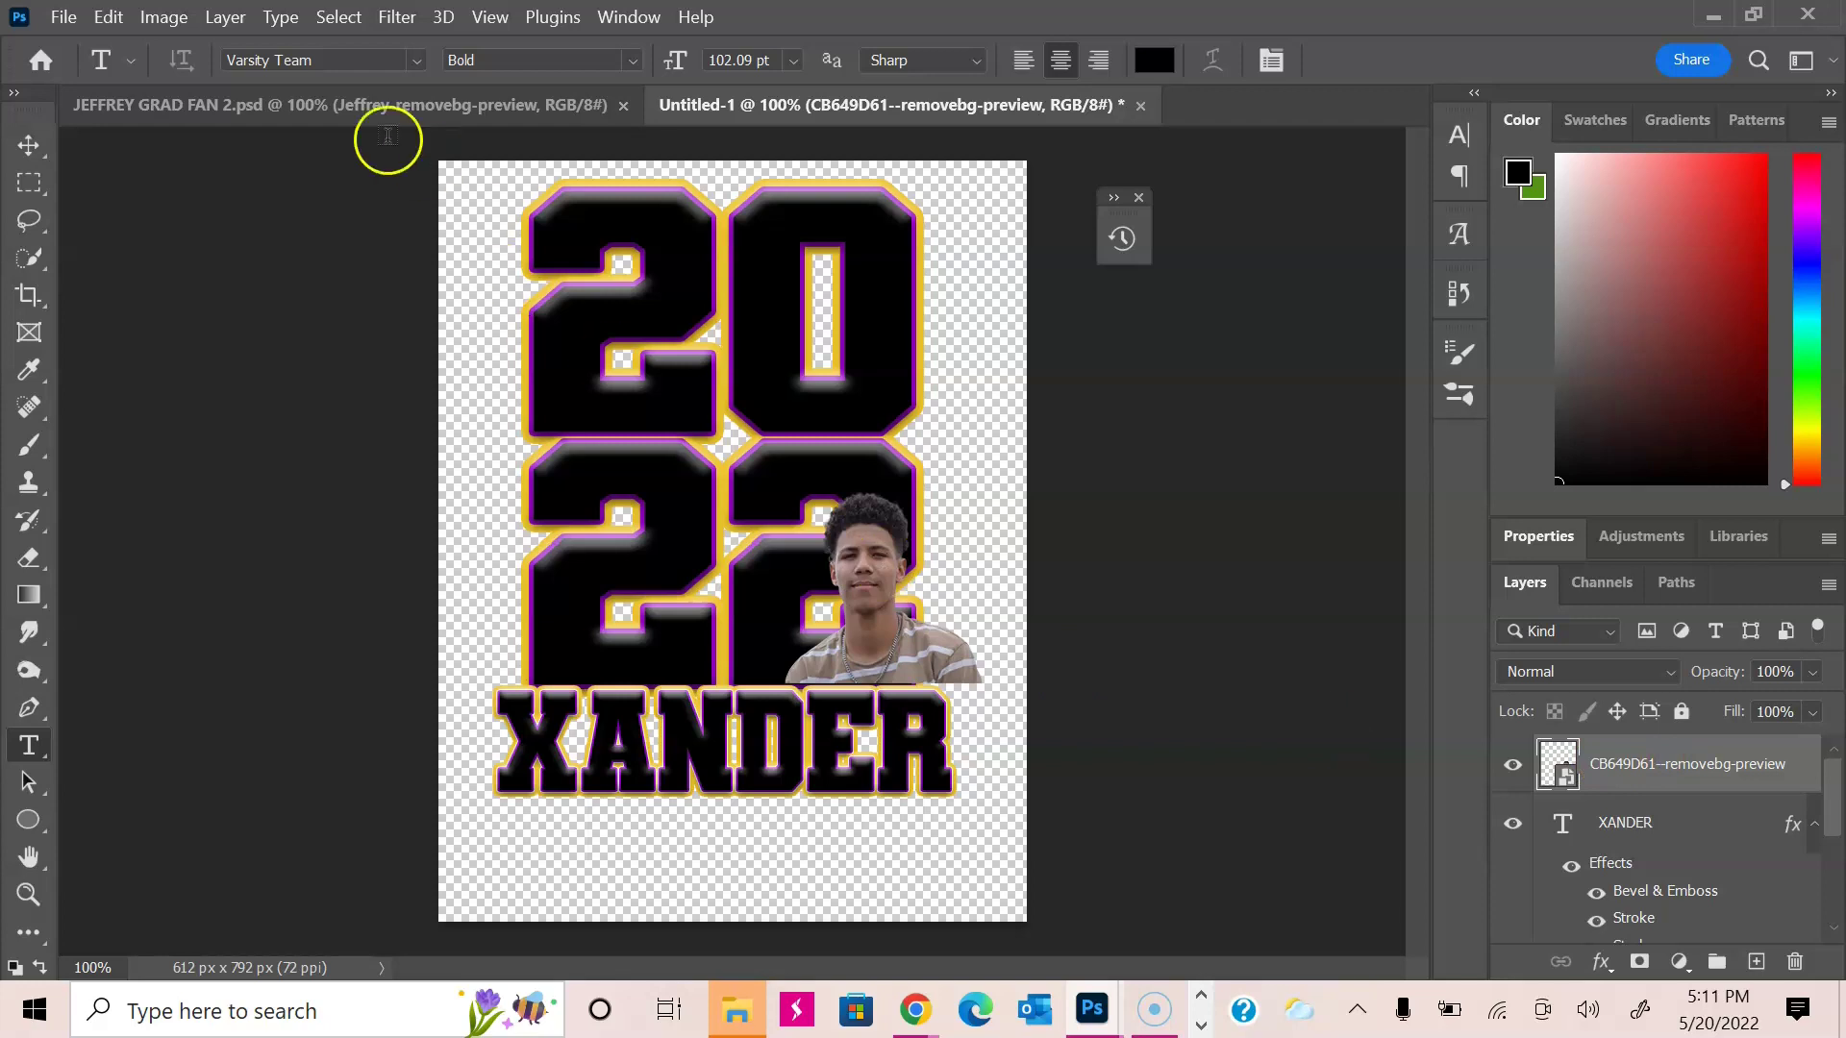
{"action": "left_click", "coordinate": [164, 16]}
{"action": "left_click", "coordinate": [152, 21]}
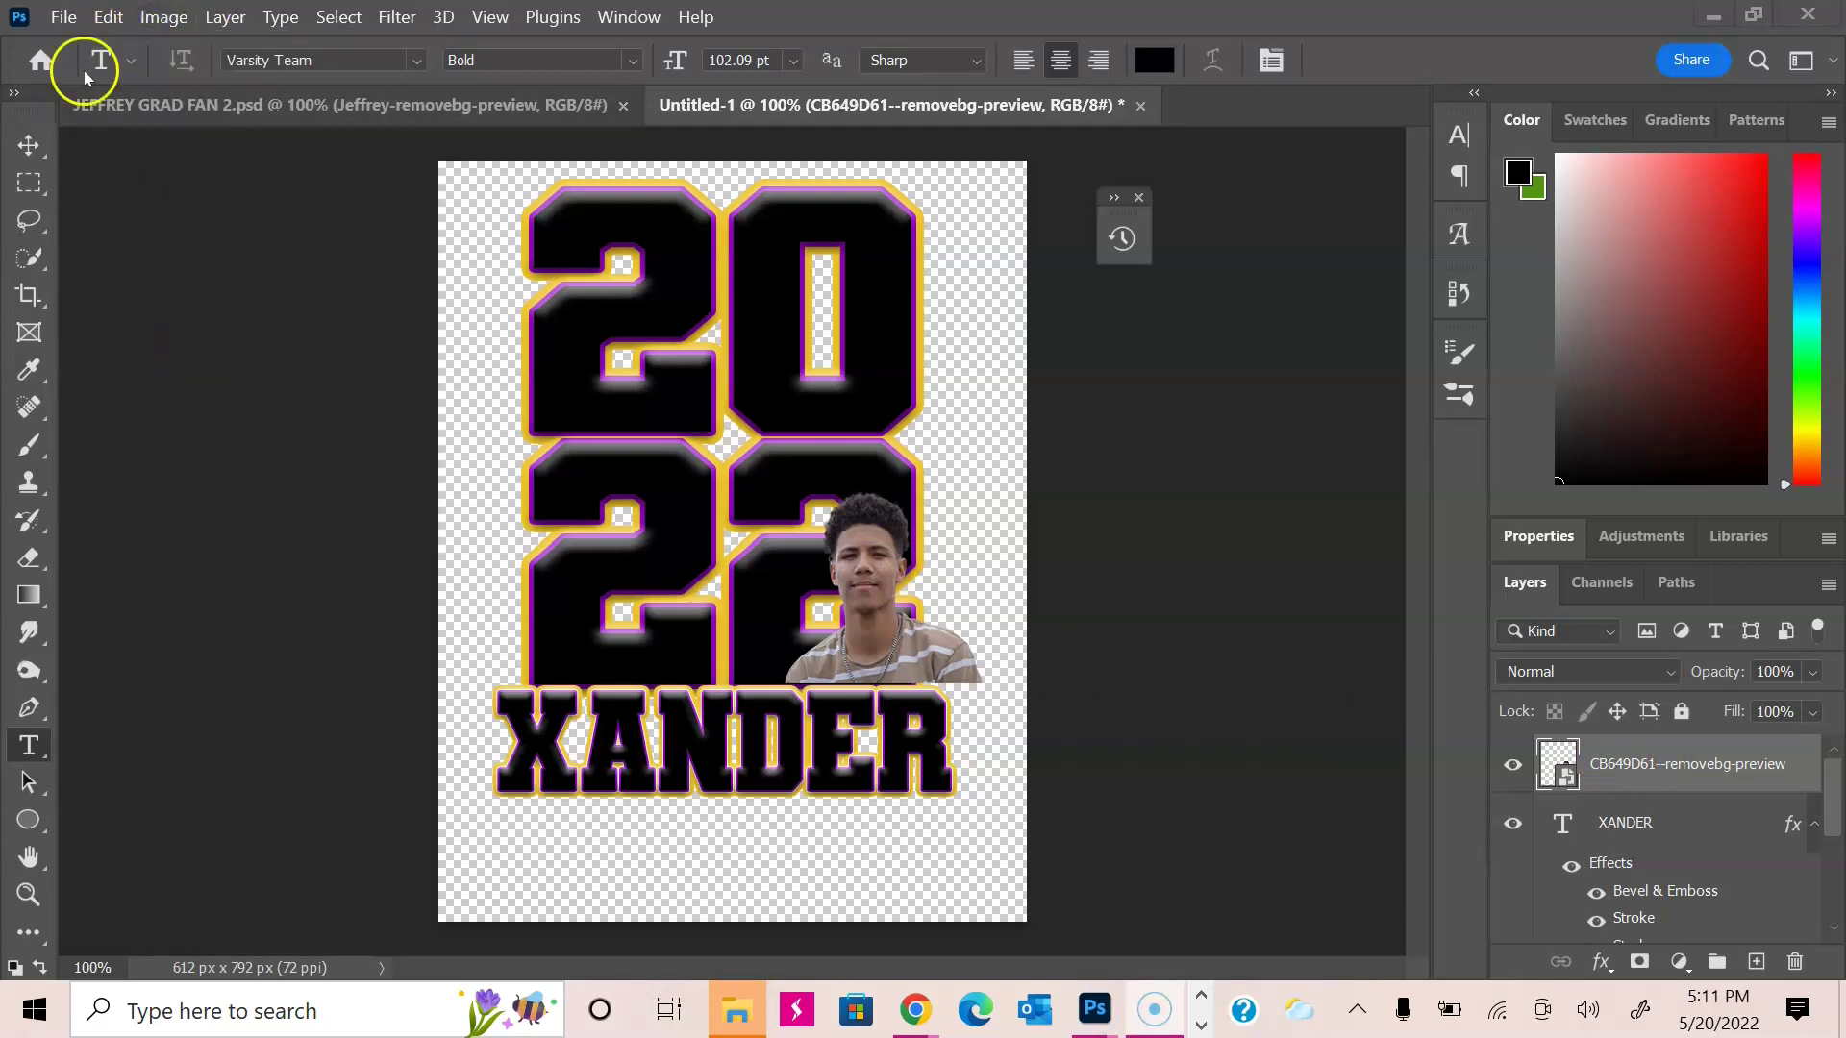
{"action": "left_click", "coordinate": [109, 18]}
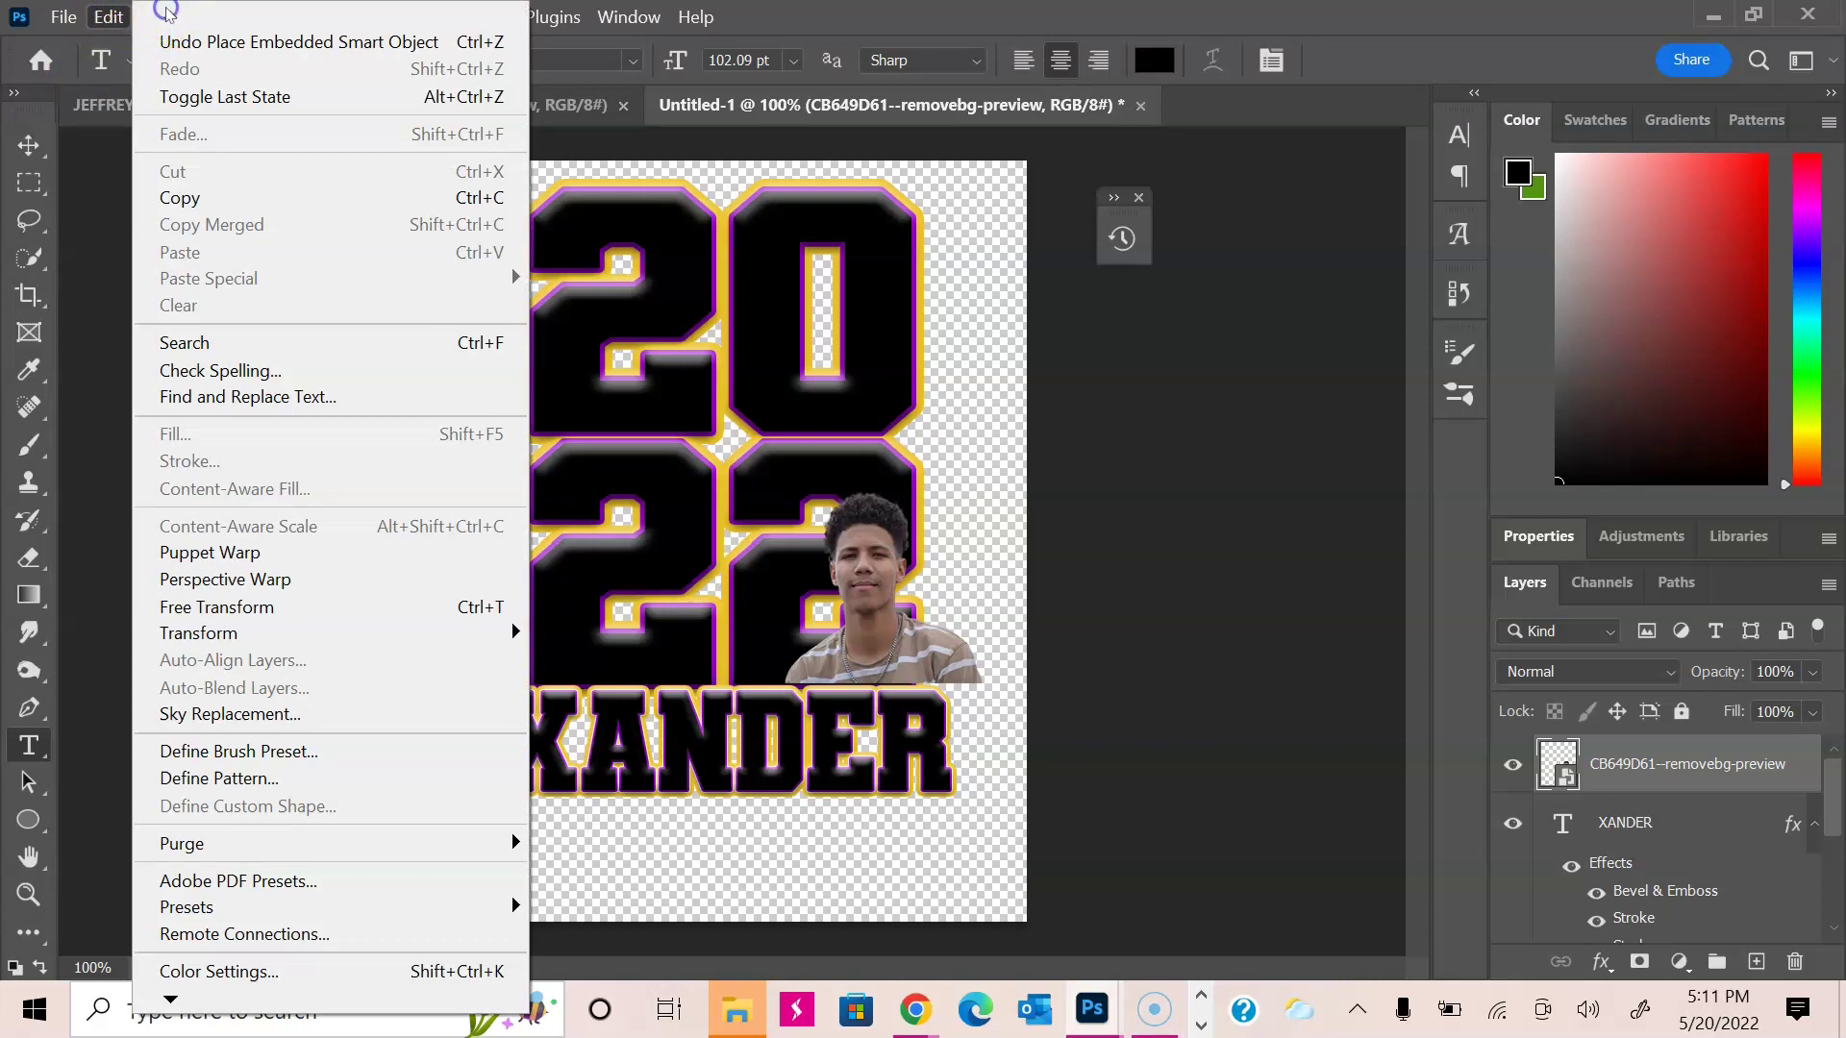
{"action": "left_click", "coordinate": [118, 18]}
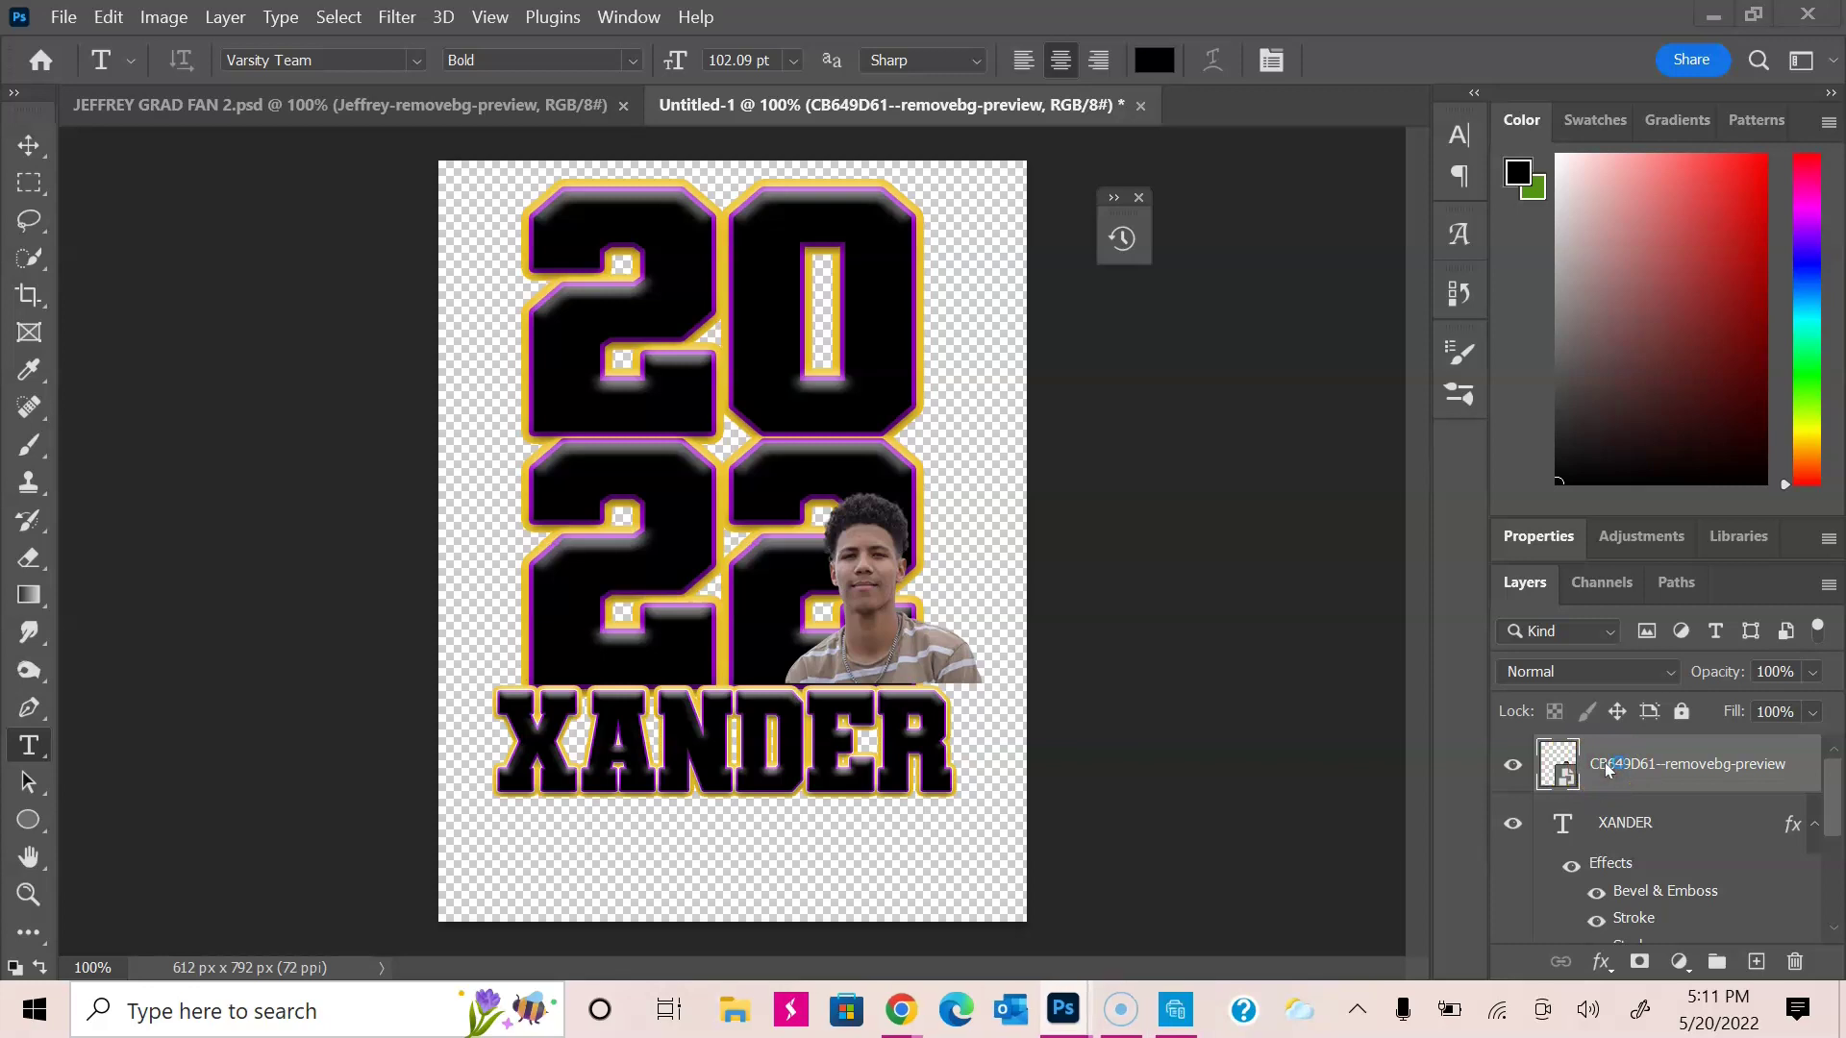
Step: Dismiss the low disk space warning and select the student photo layer above XANDER
{"action": "double_click", "coordinate": [1607, 769]}
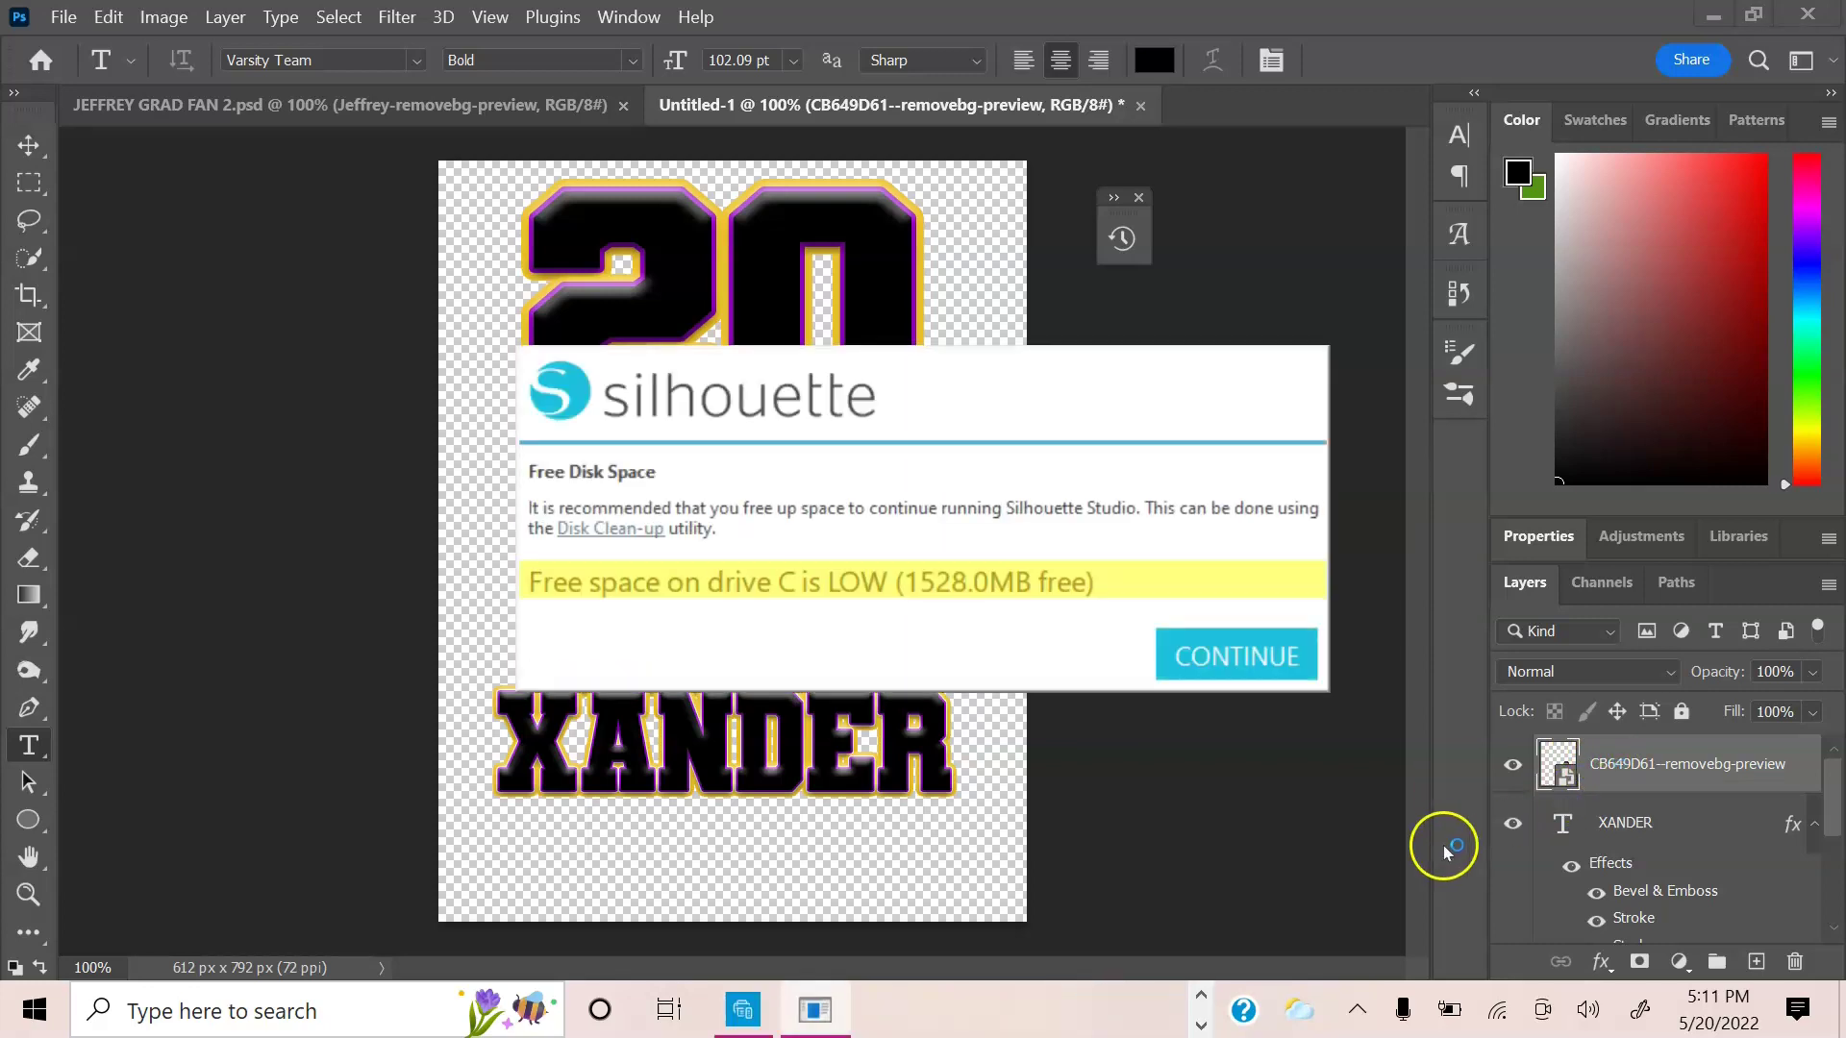
{"action": "left_click", "coordinate": [1277, 649]}
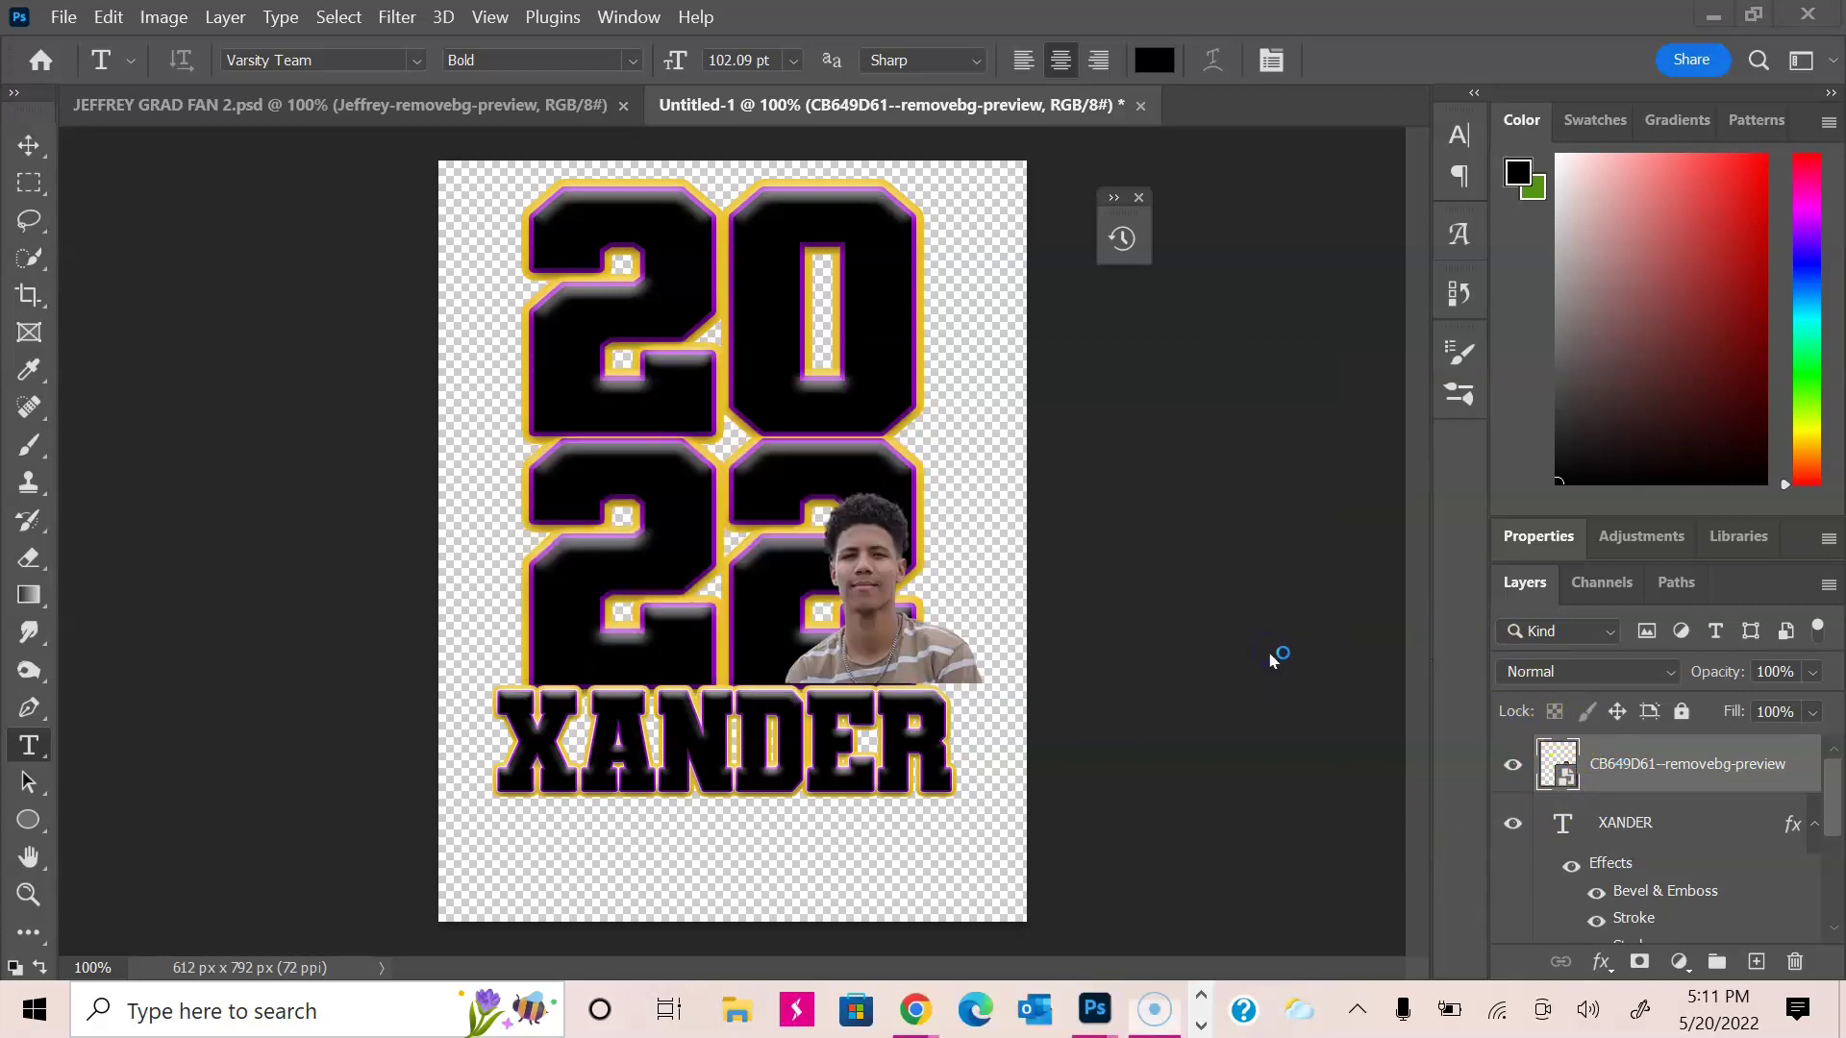
{"action": "left_click", "coordinate": [1634, 769]}
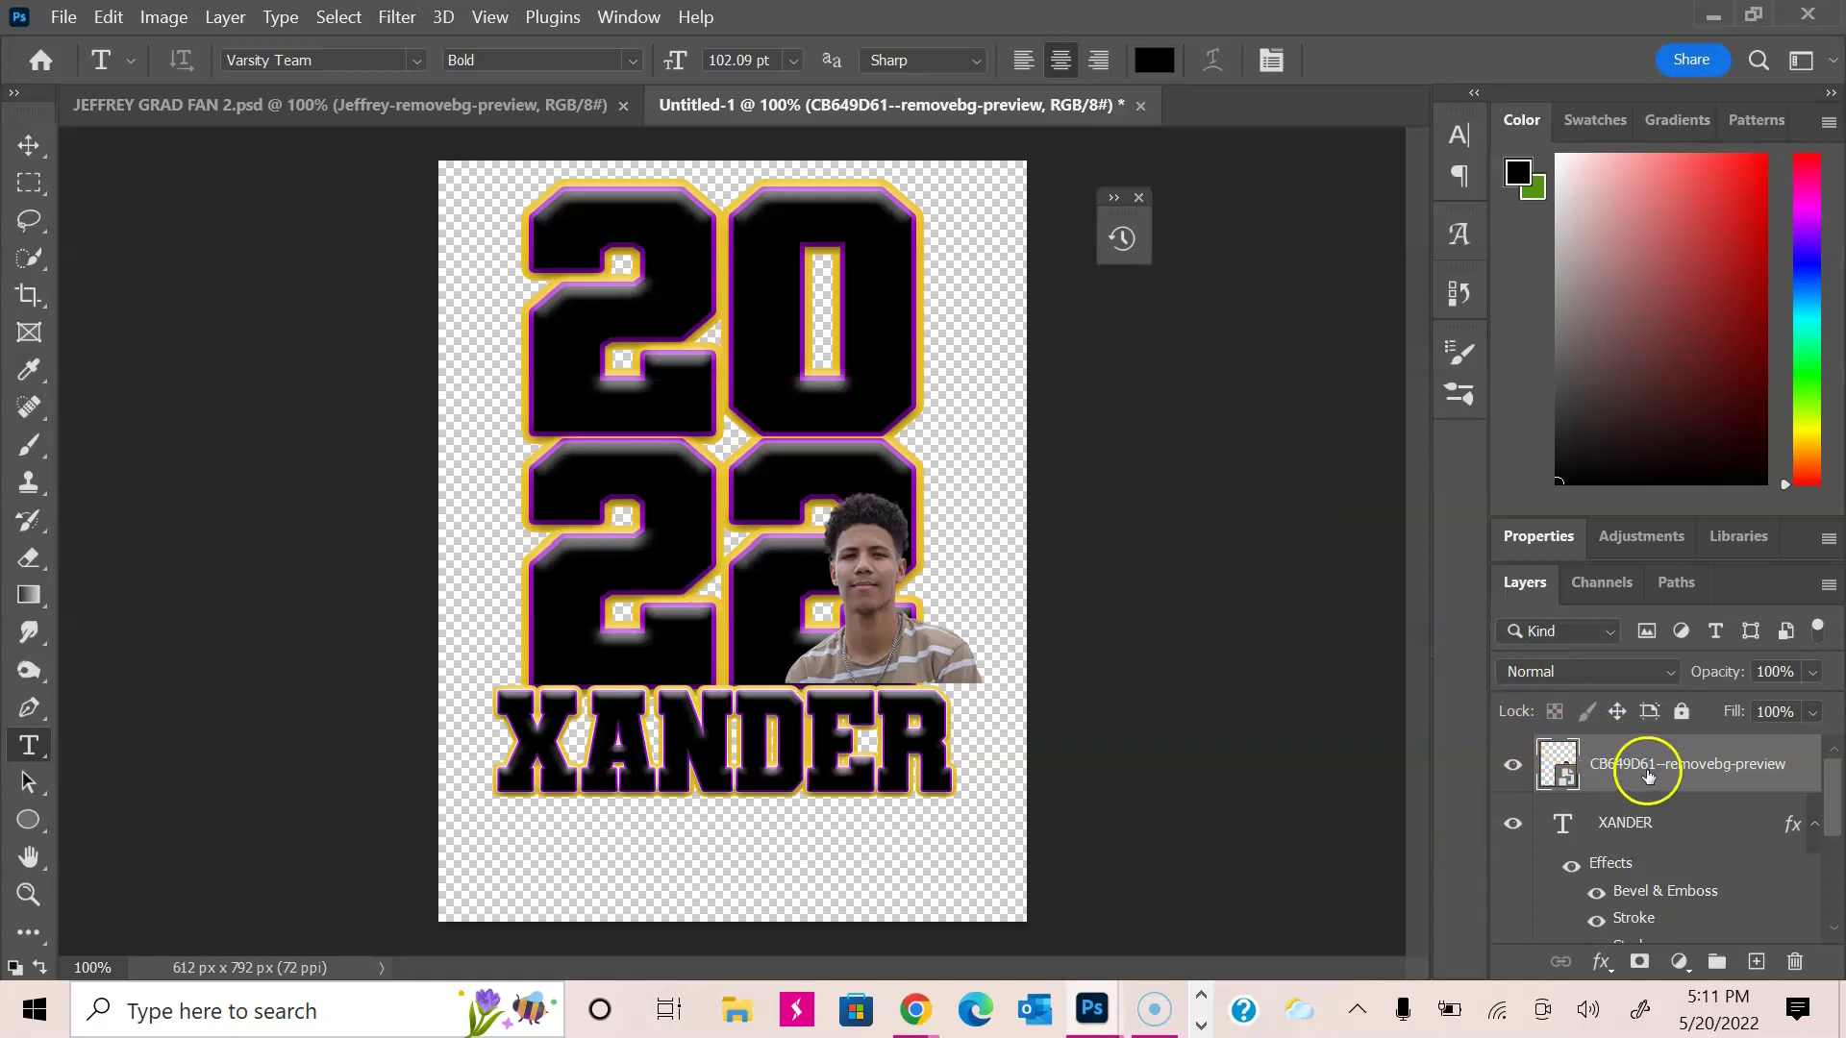
{"action": "left_click", "coordinate": [1625, 823]}
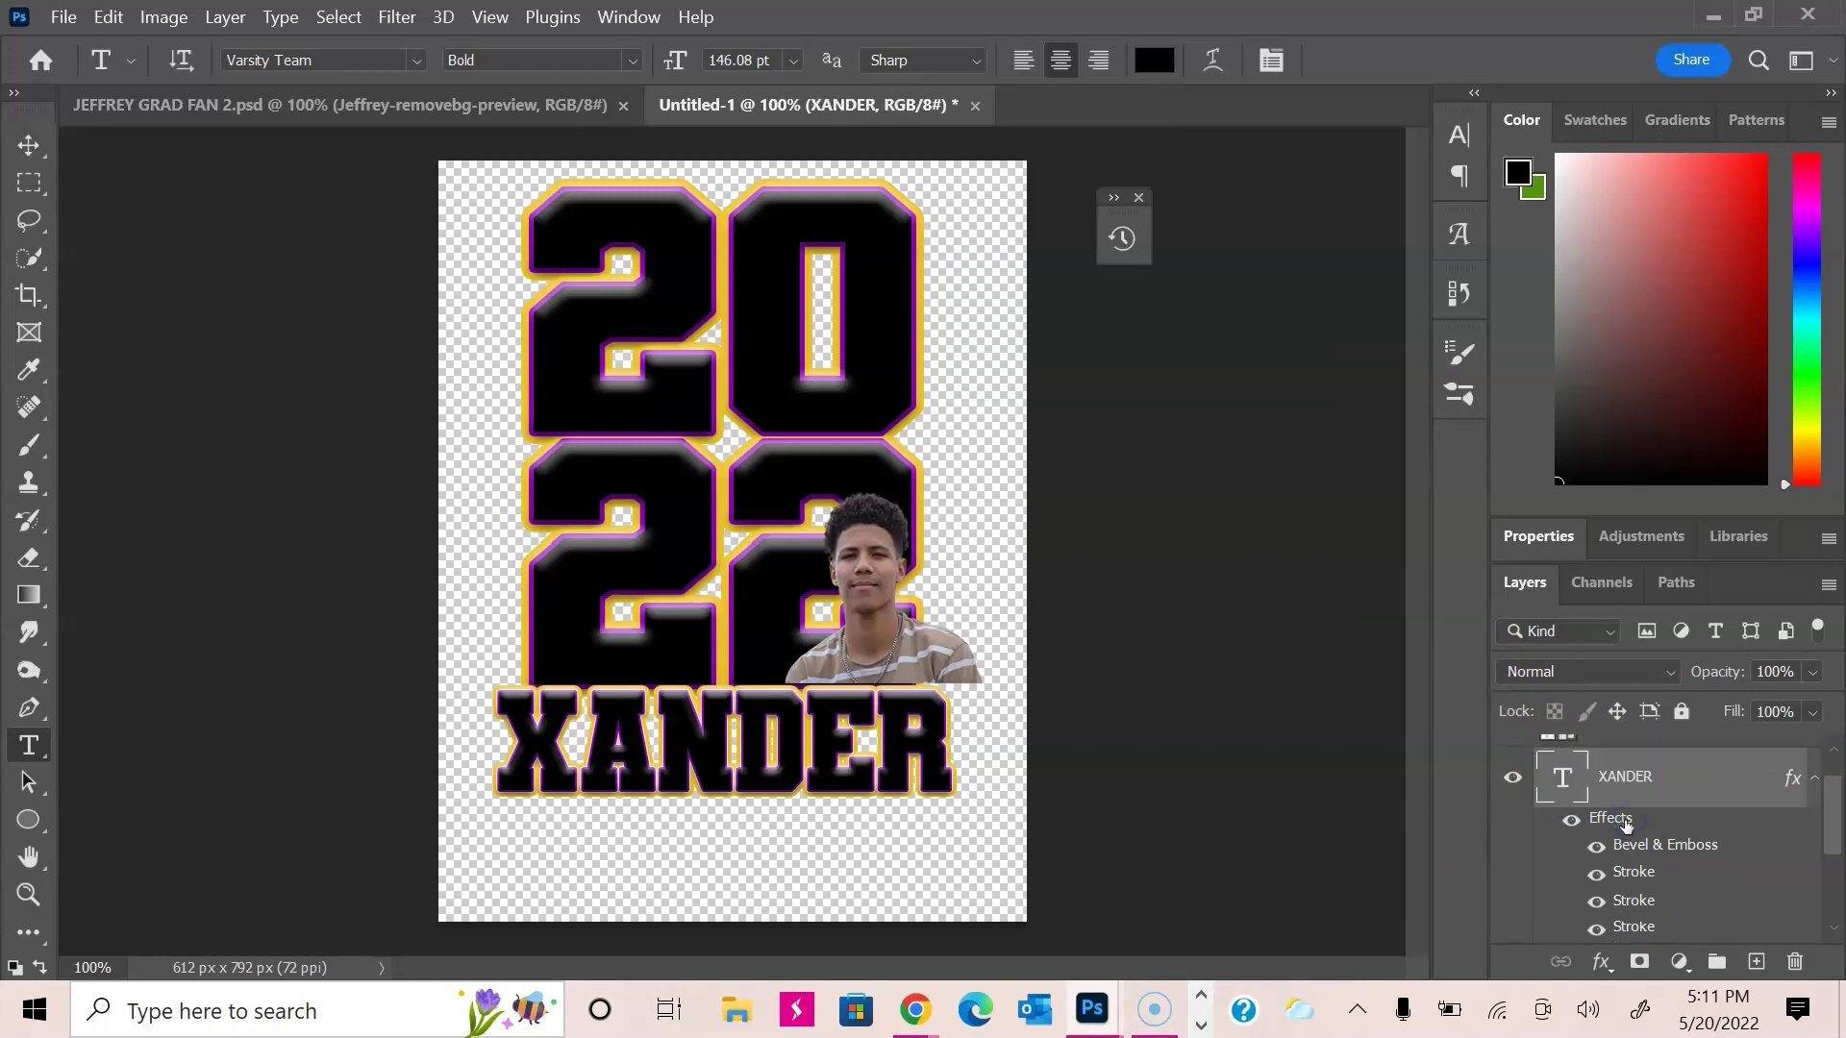
{"action": "scroll", "coordinate": [1829, 803], "scroll_direction": "up", "scroll_amount": 1}
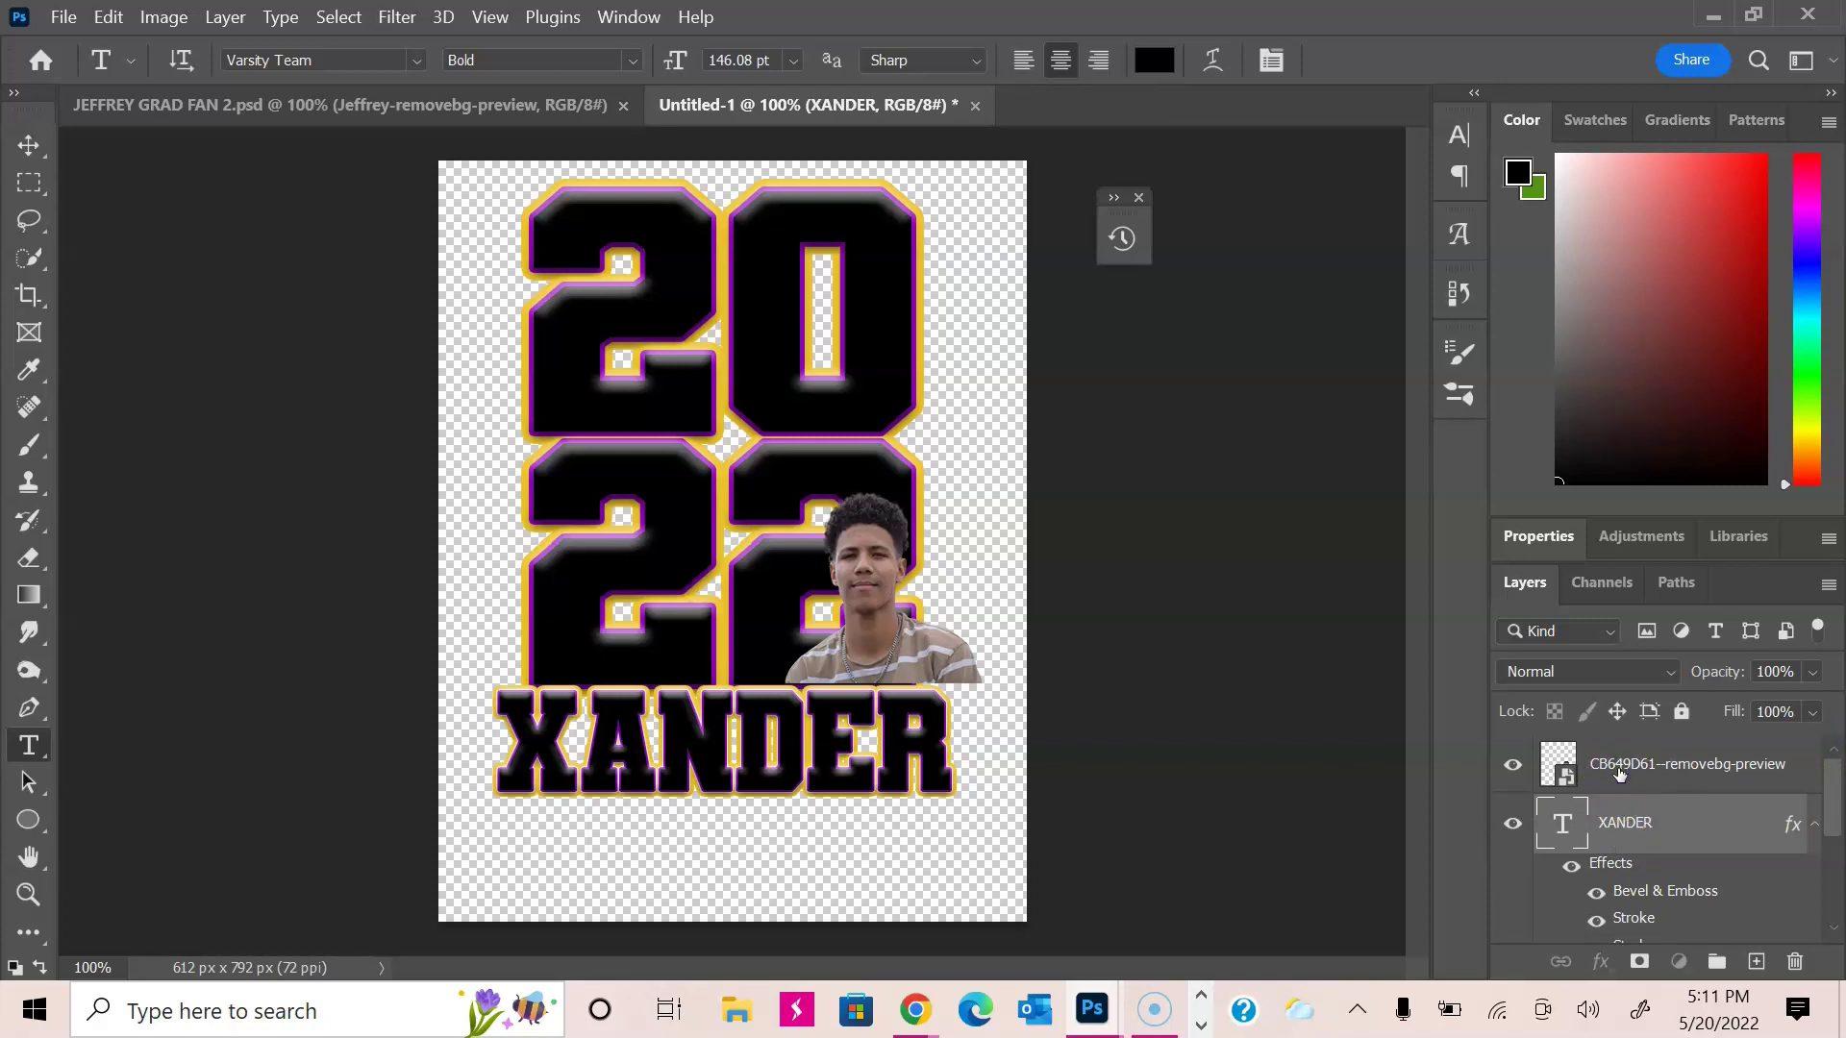
{"action": "key", "text": "alt+bracketright"}
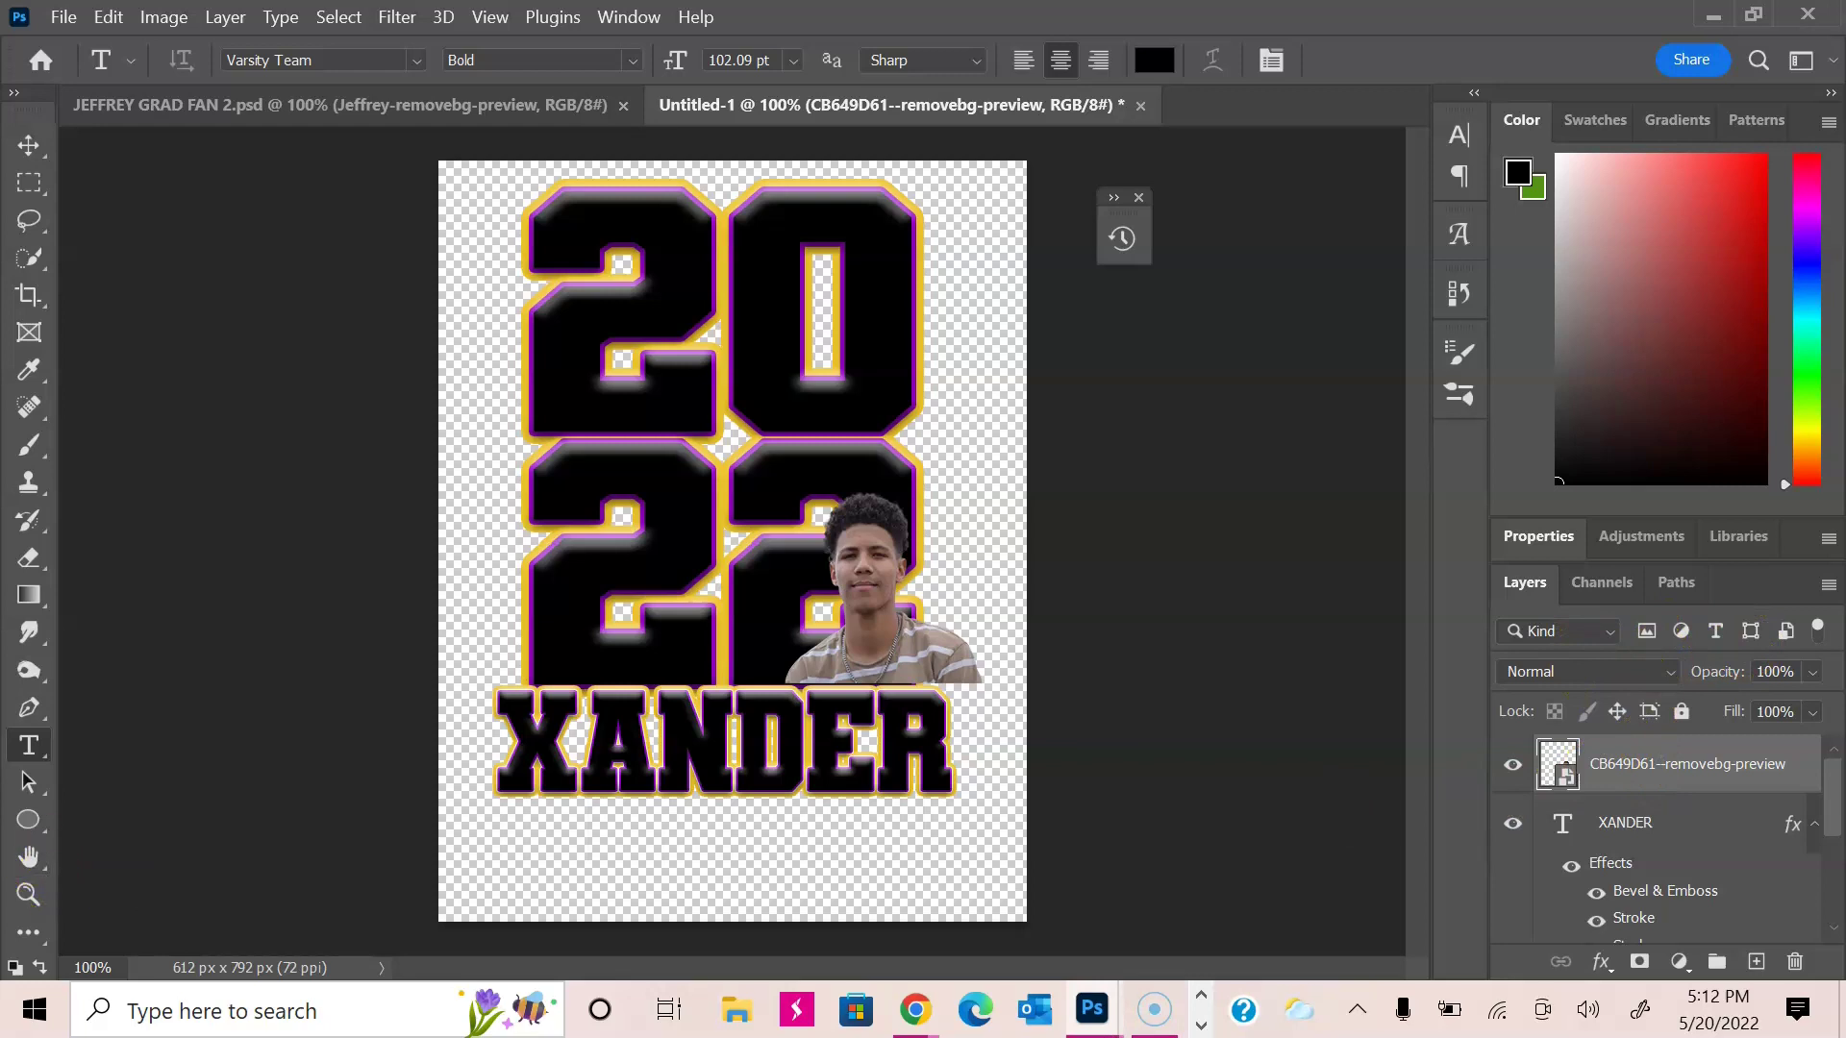
{"action": "left_click", "coordinate": [1605, 766]}
{"action": "left_click", "coordinate": [1607, 764]}
{"action": "left_click", "coordinate": [1362, 895]}
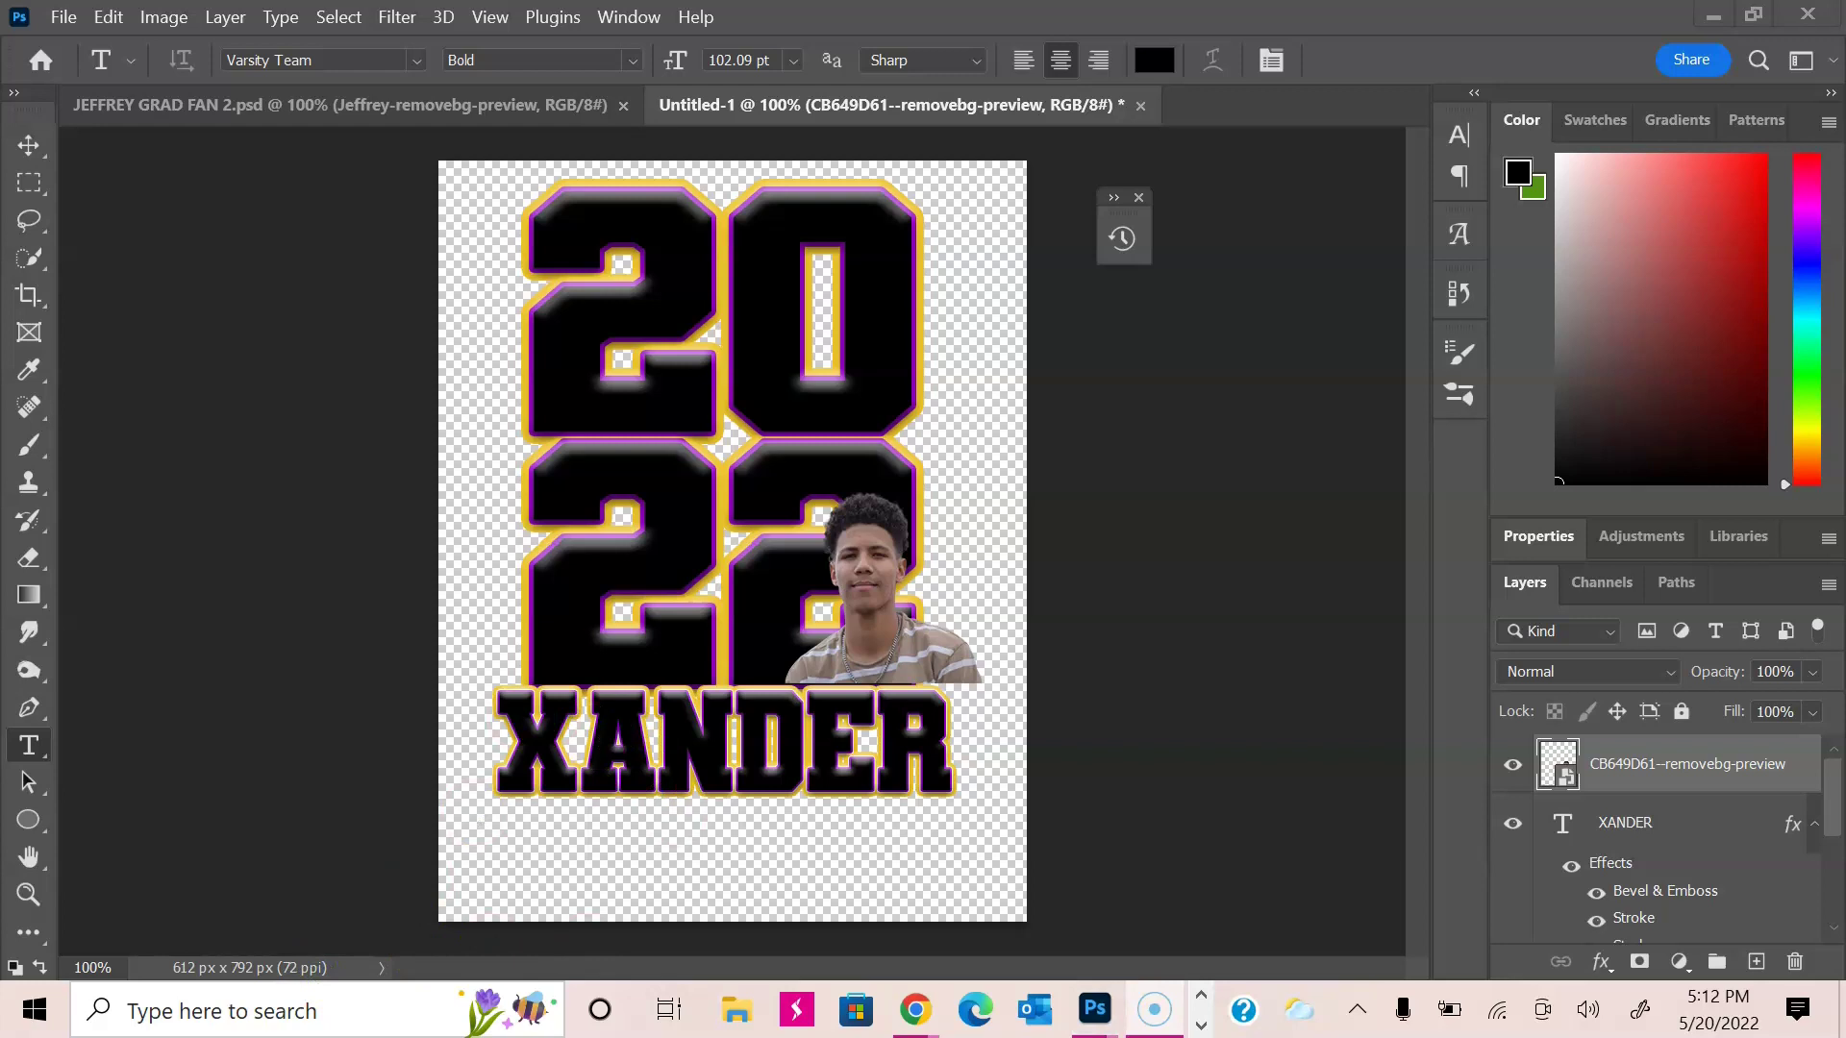
{"action": "left_click", "coordinate": [1643, 765]}
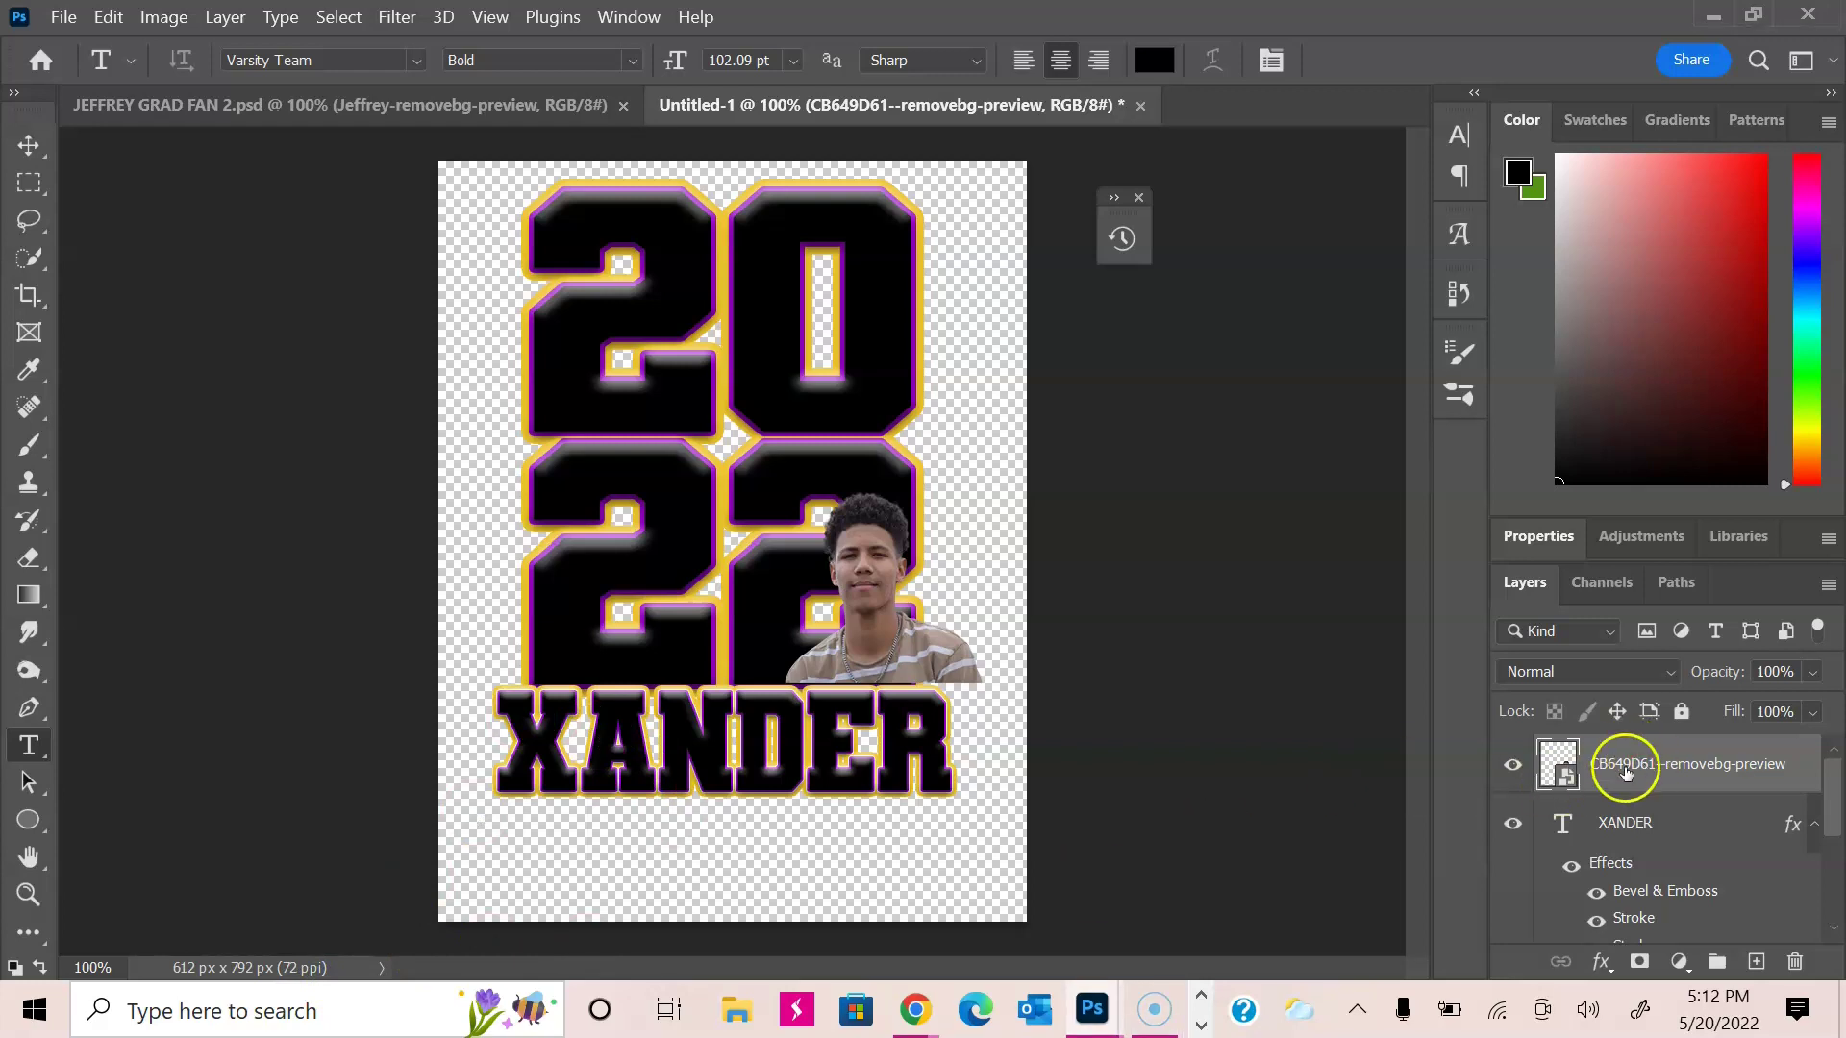
Step: Clip the photo layer to the XANDER text with Create Clipping Mask
{"action": "right_click", "coordinate": [1564, 772]}
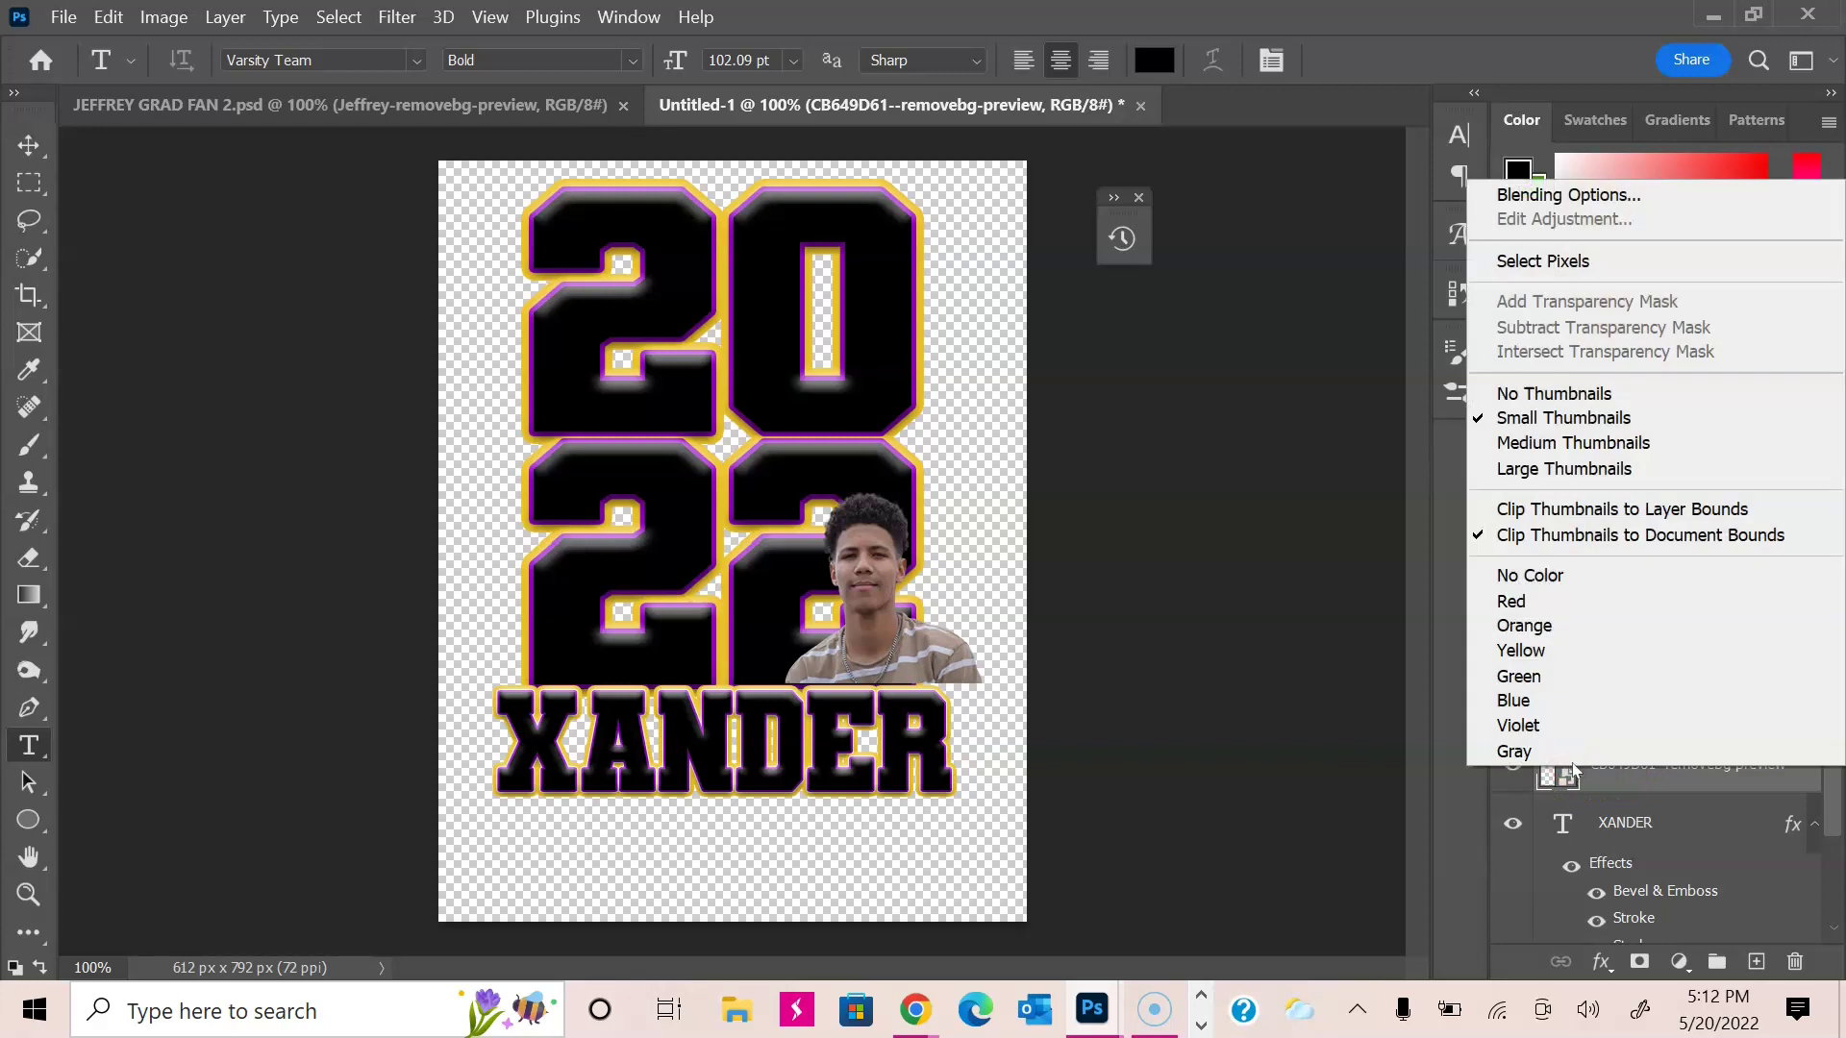
{"action": "left_click", "coordinate": [1626, 782]}
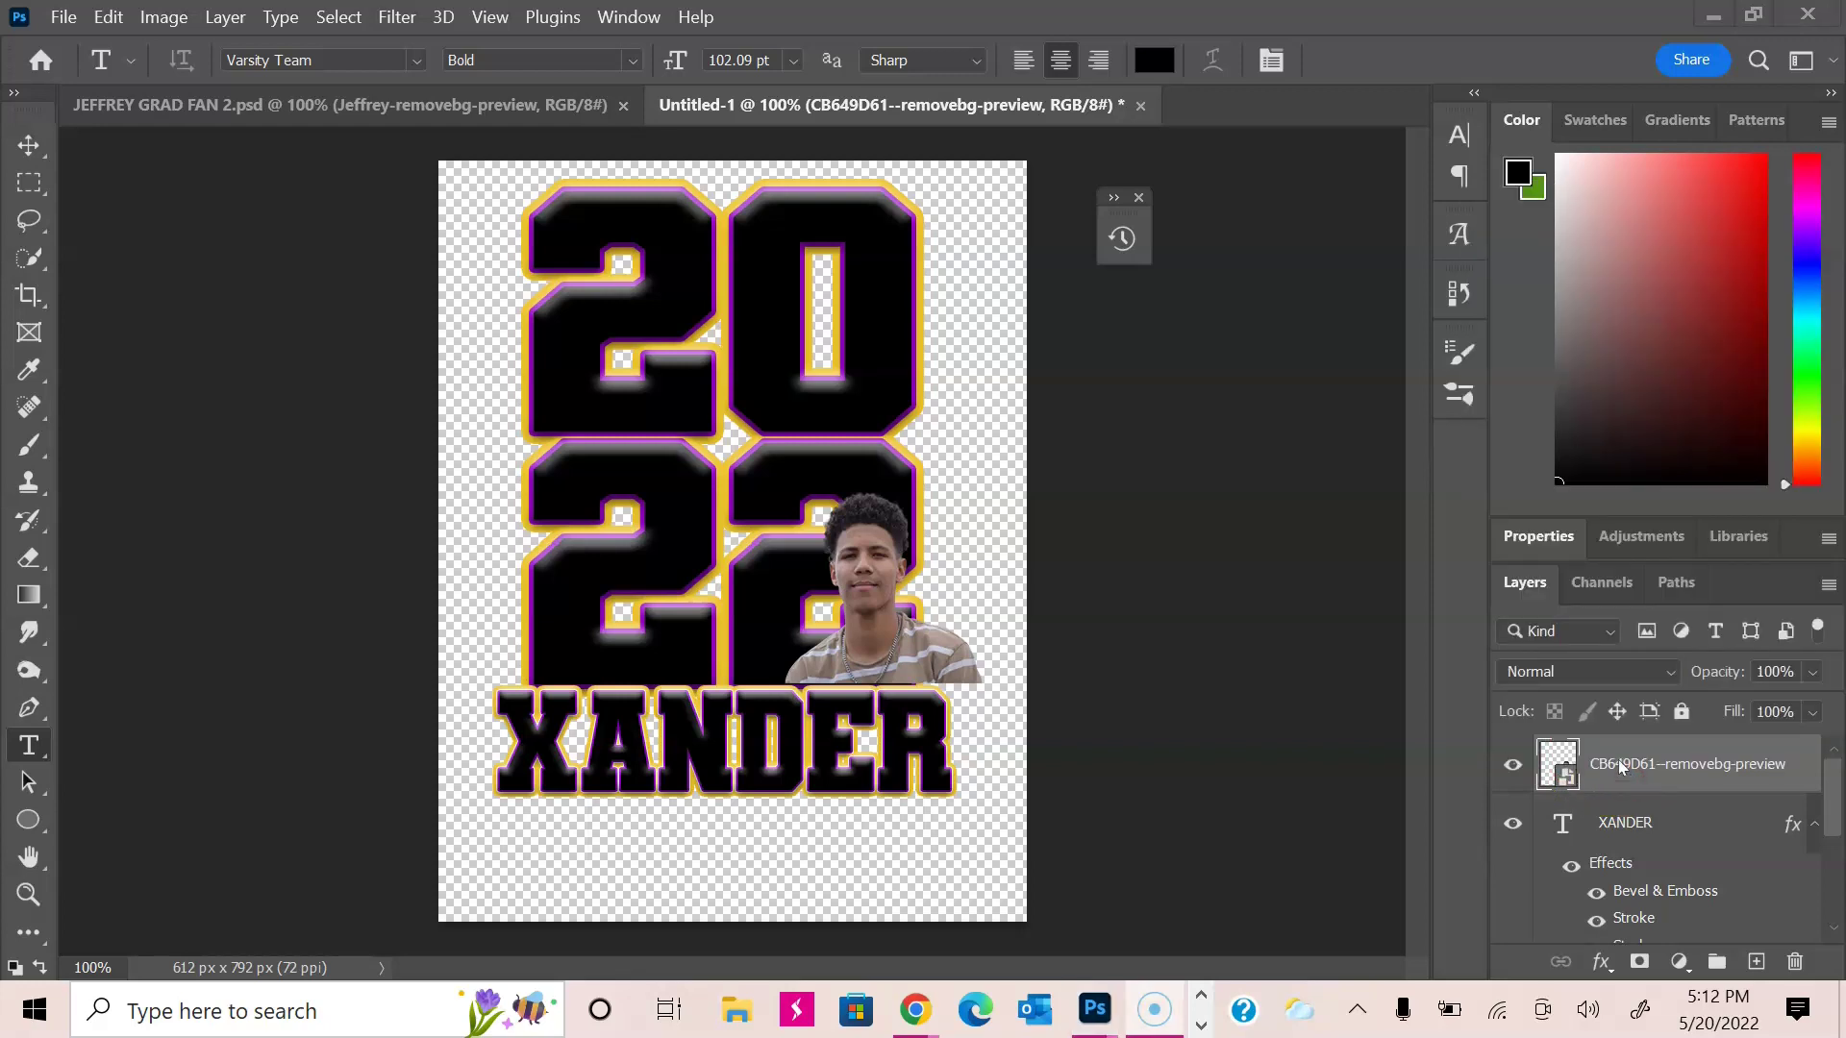
{"action": "right_click", "coordinate": [1620, 765]}
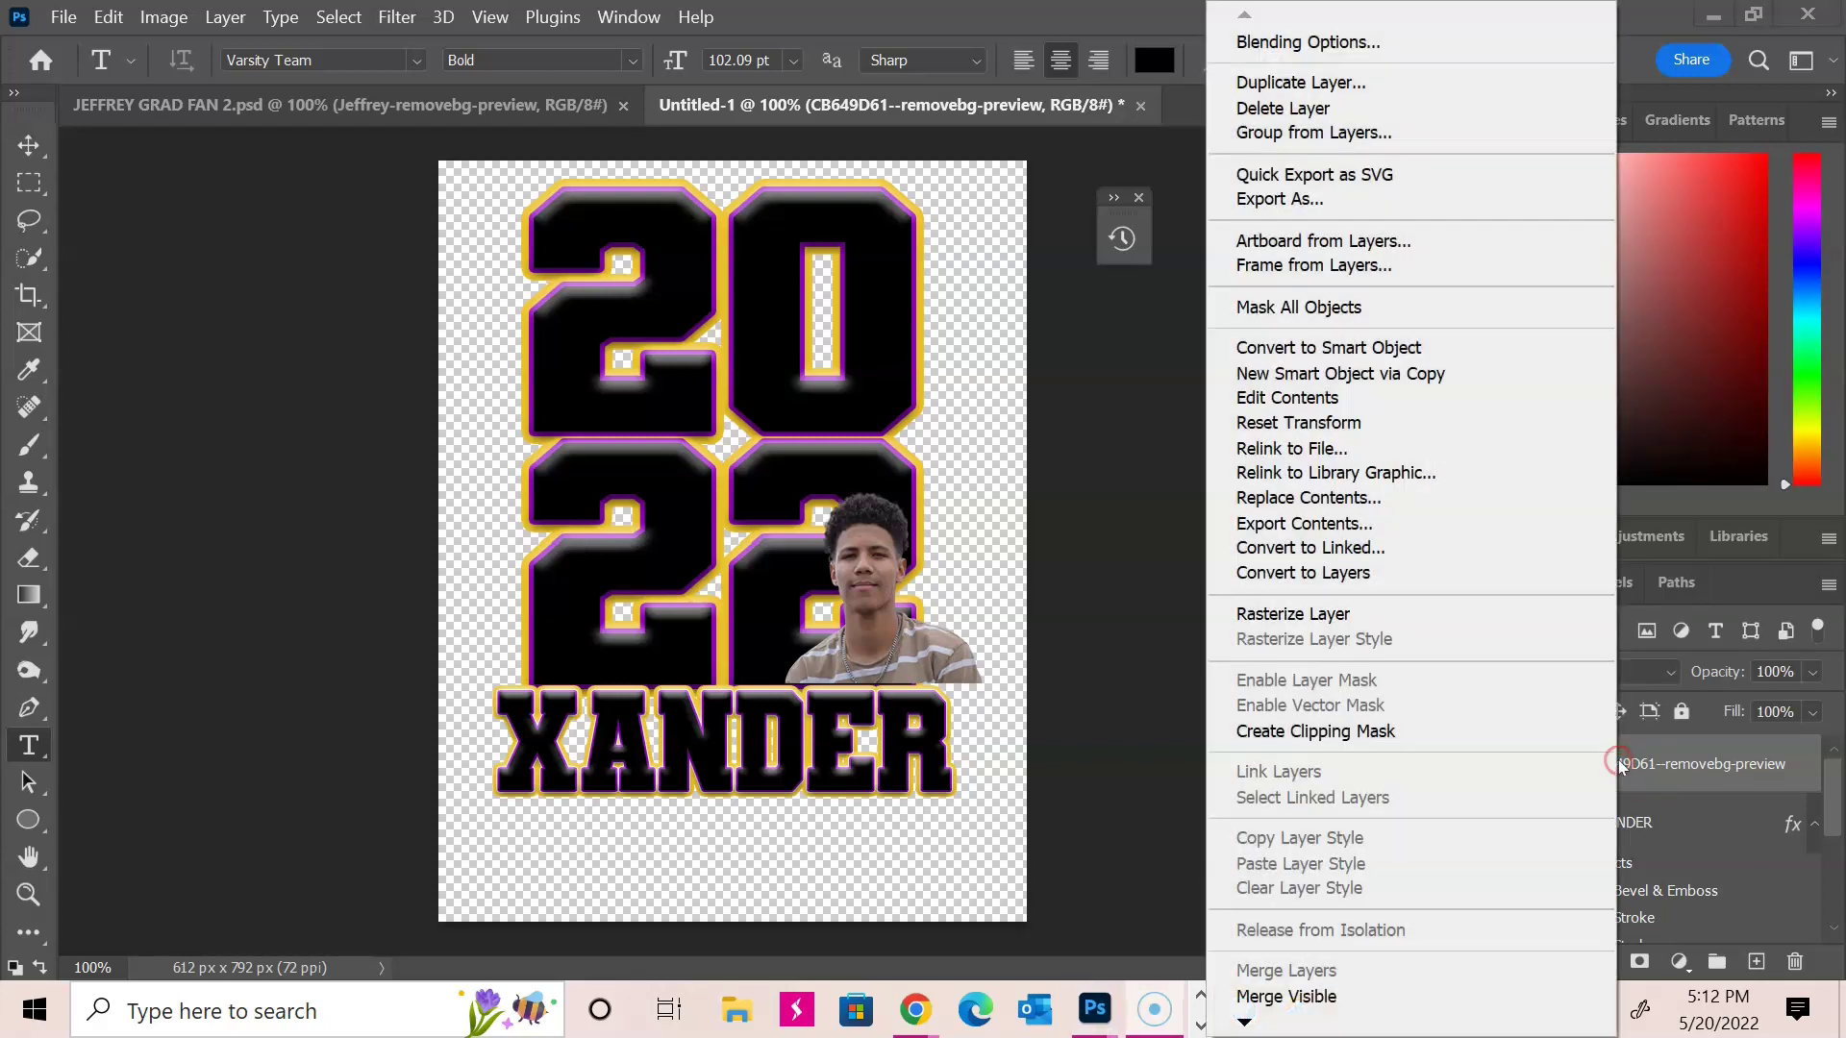
{"action": "left_click", "coordinate": [1422, 730]}
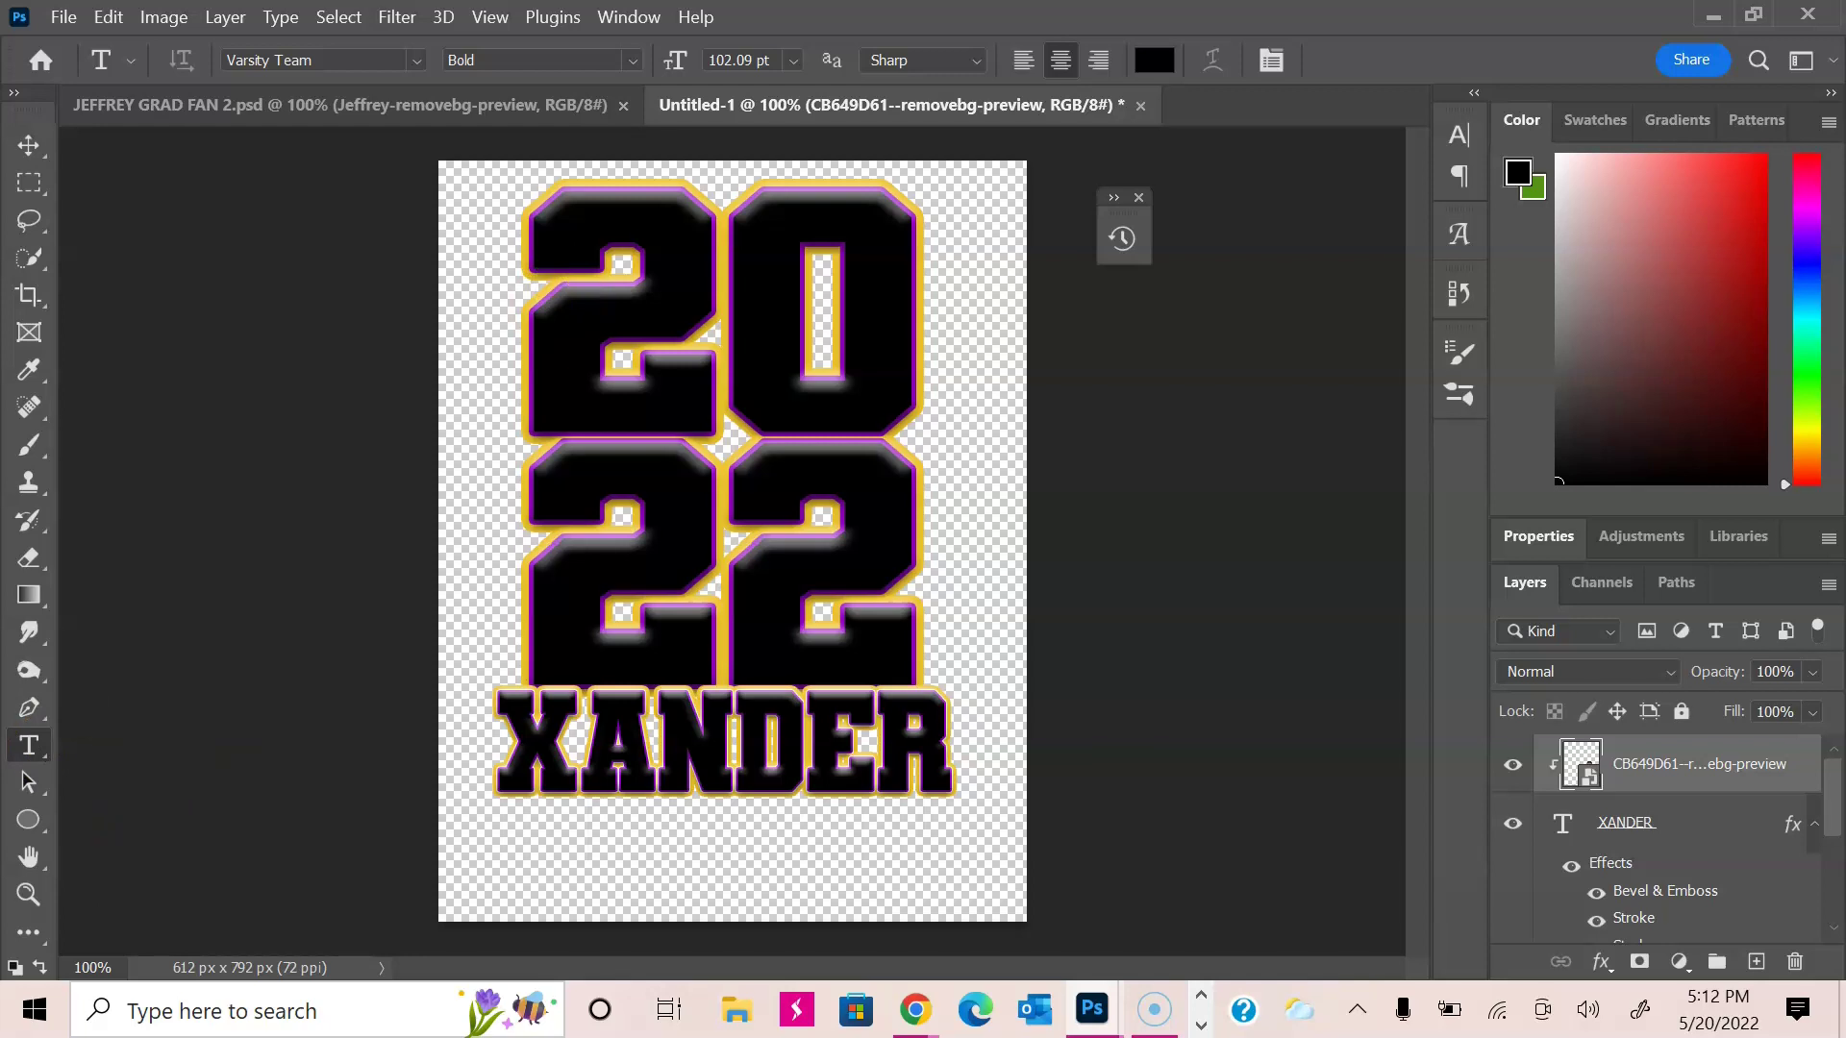
Step: Move the photo layer below XANDER and clip it to the 20 22 text
{"action": "key", "text": "ctrl+["}
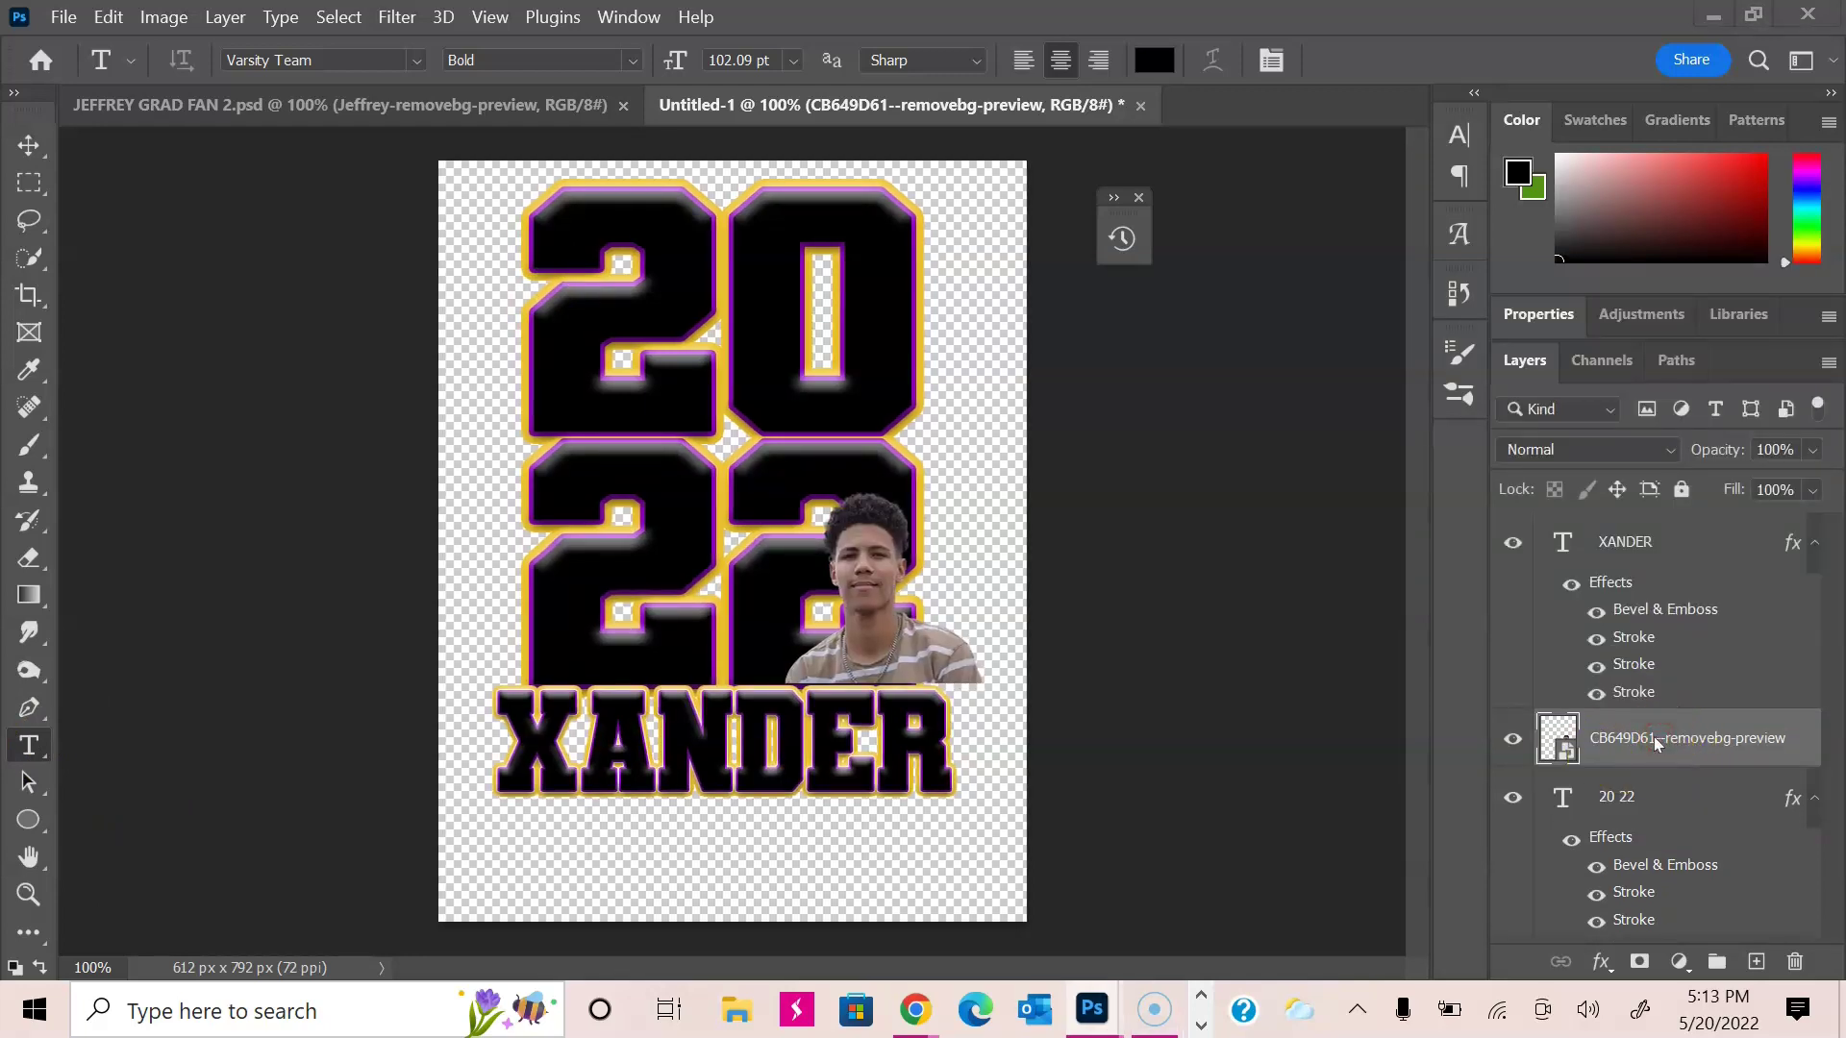
{"action": "right_click", "coordinate": [1593, 740]}
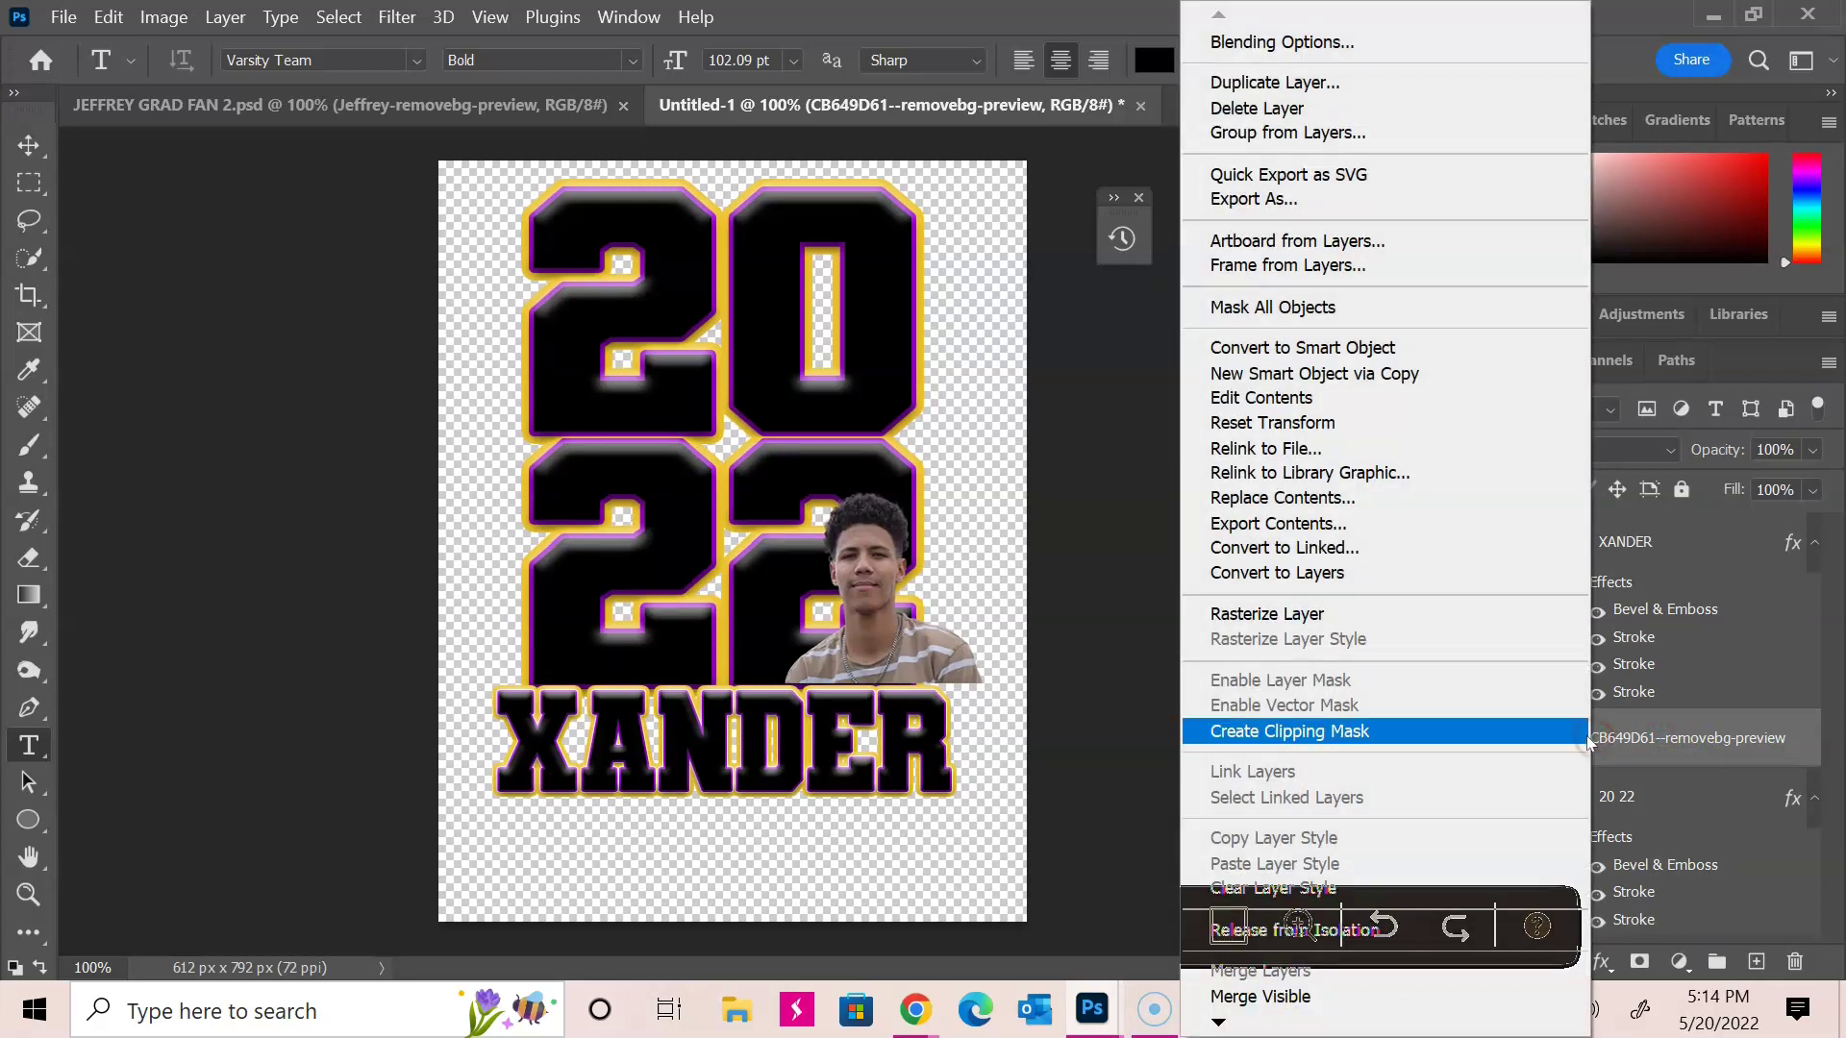
{"action": "left_click", "coordinate": [1531, 741]}
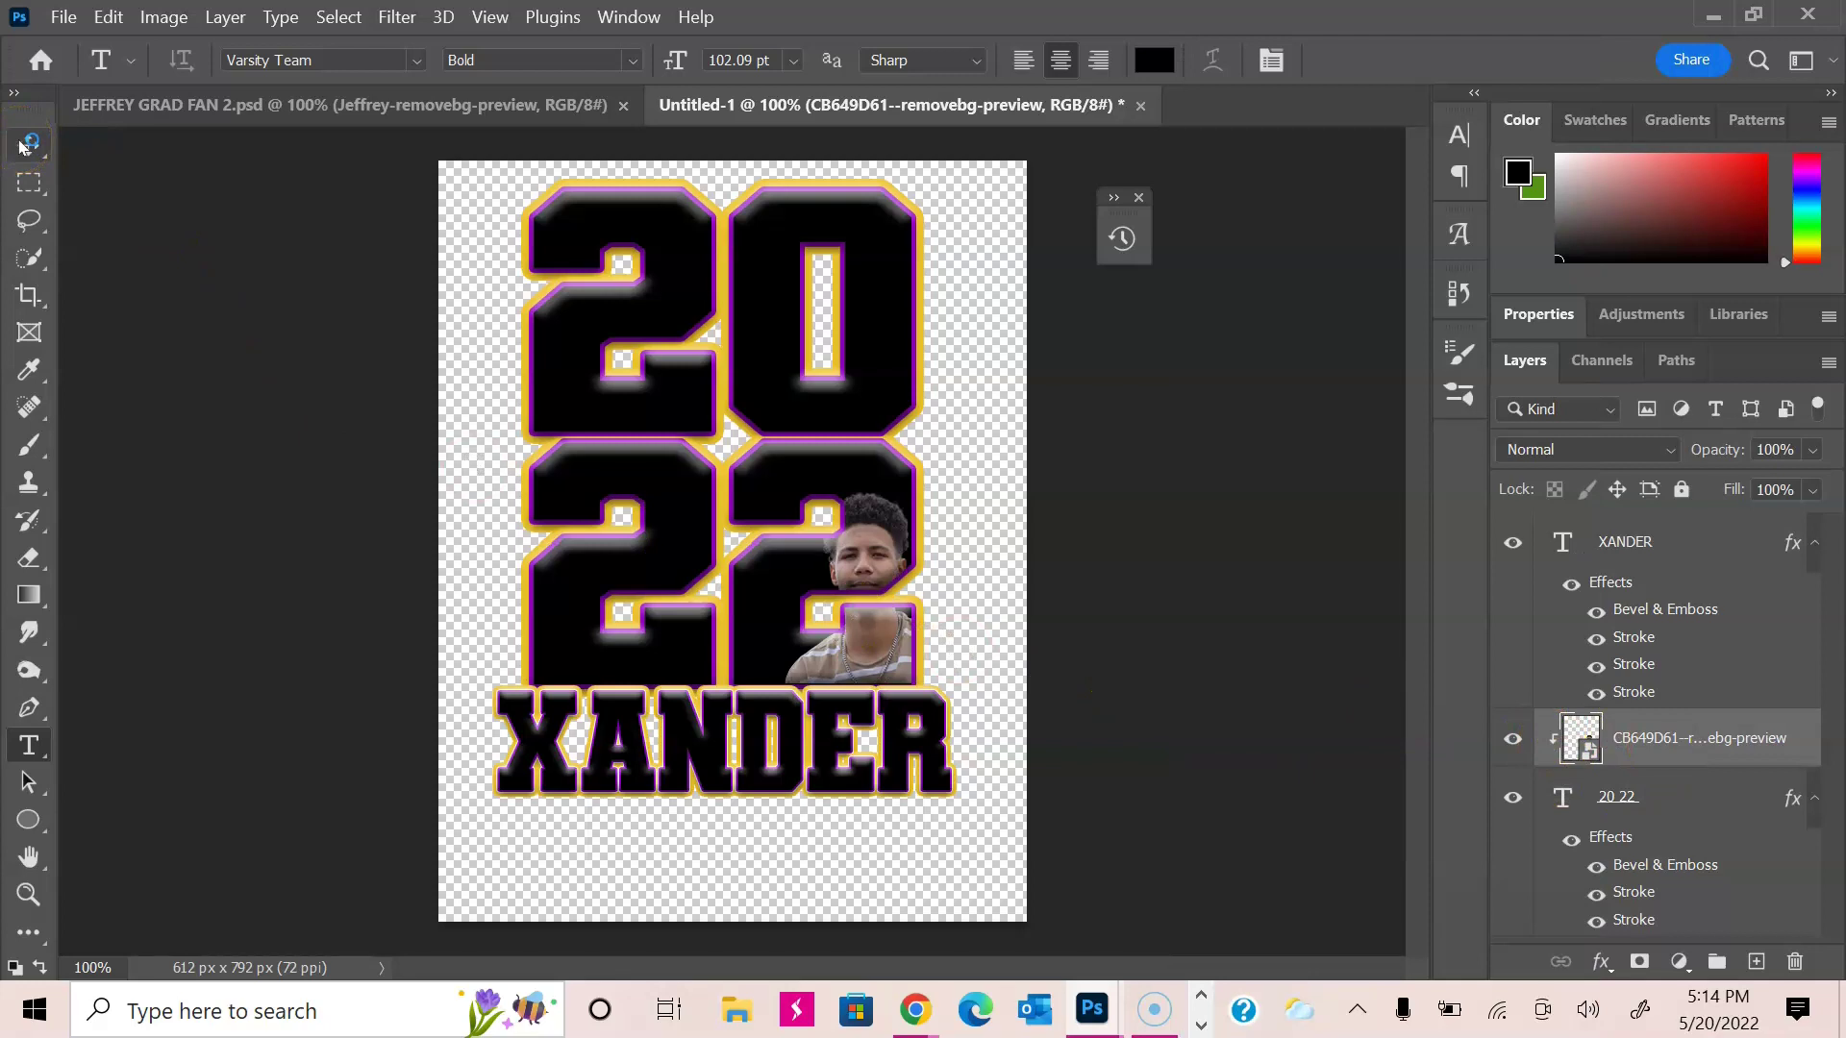
{"action": "left_click_drag", "start_coordinate": [21, 144], "coordinate": [159, 170]}
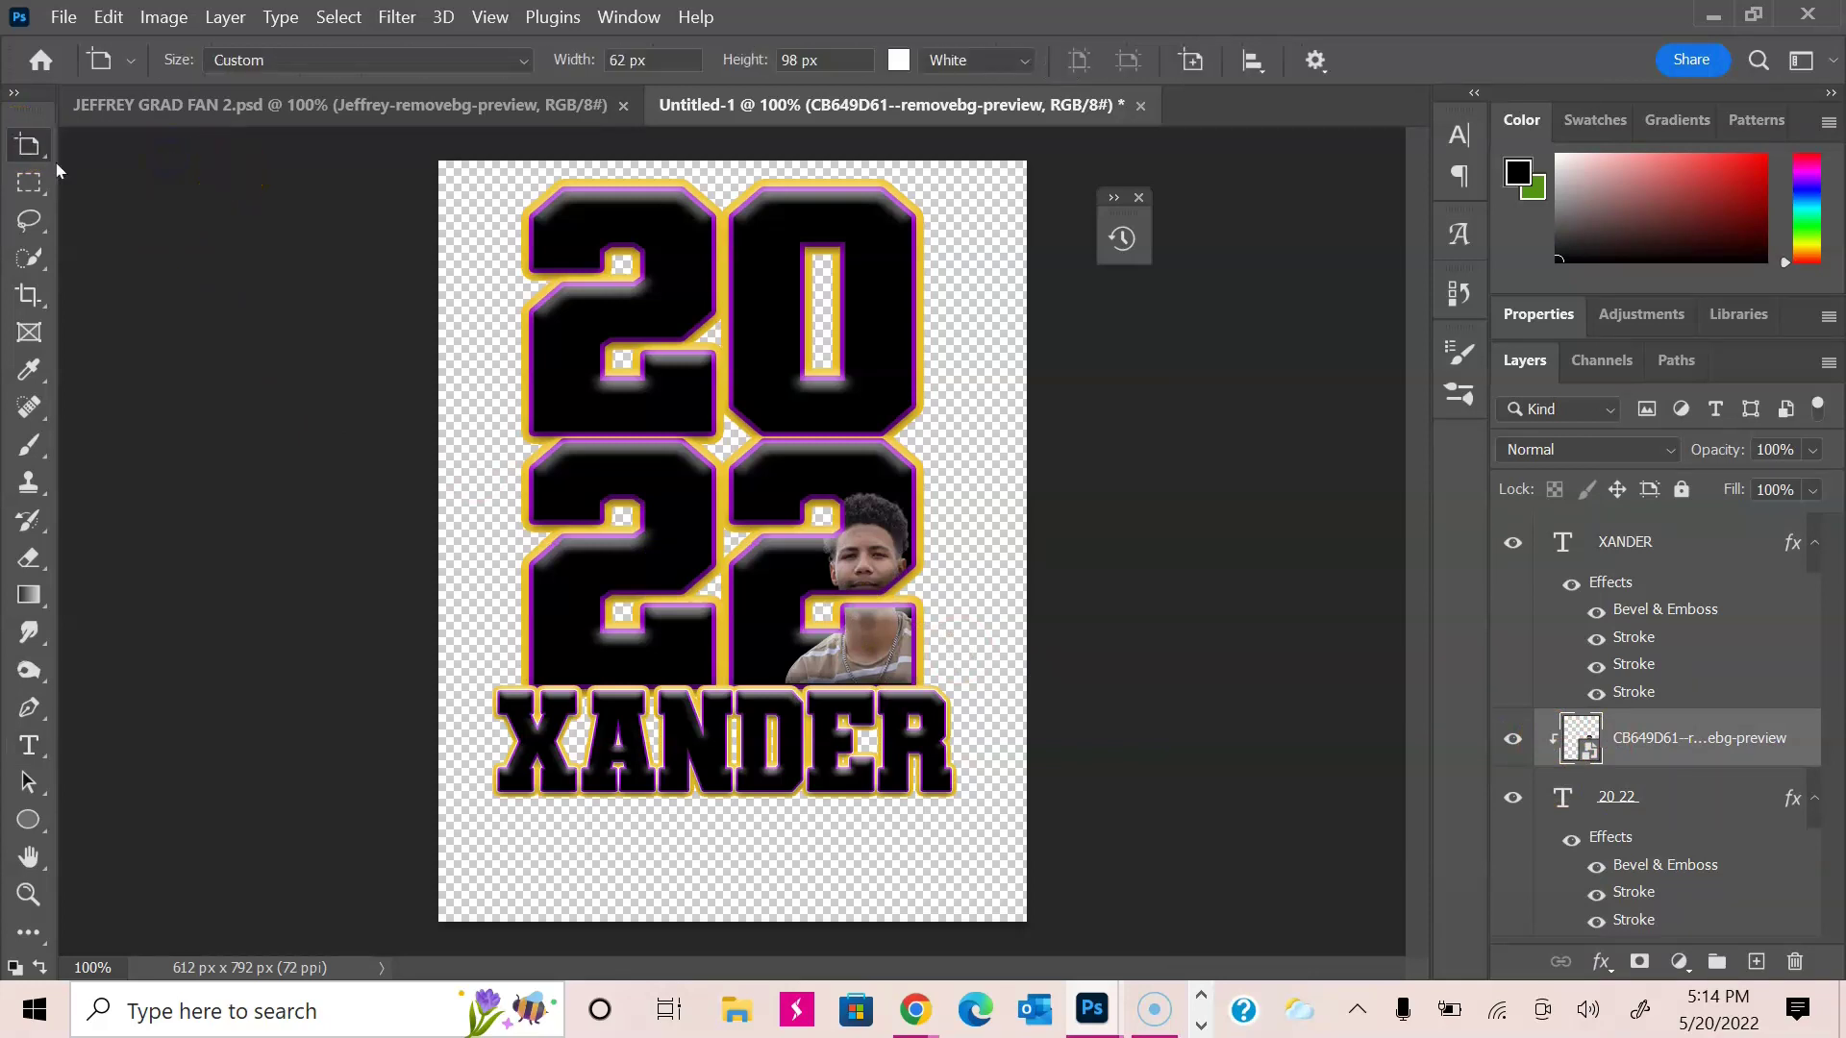
{"action": "left_click", "coordinate": [42, 154]}
Step: Move the photo into the 2022 digits and enlarge it with free transform
{"action": "left_click", "coordinate": [87, 144]}
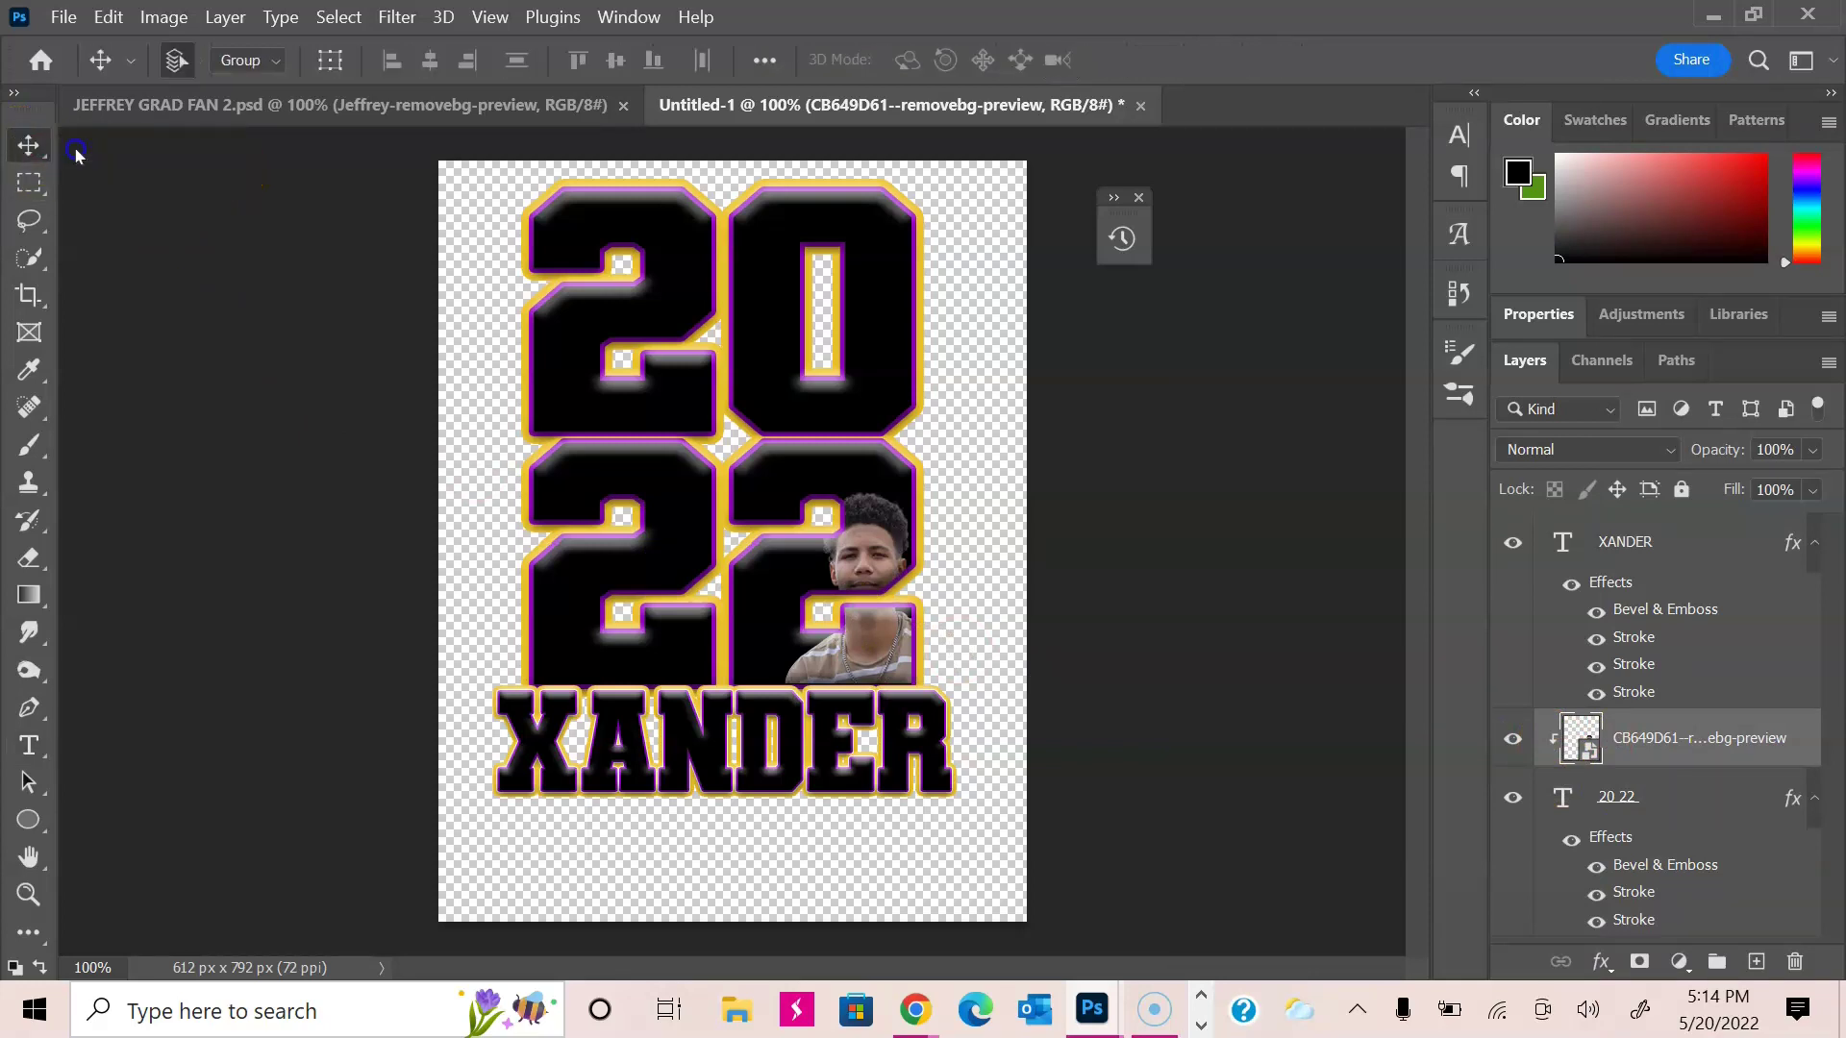
{"action": "left_click_drag", "start_coordinate": [870, 535], "coordinate": [812, 571]}
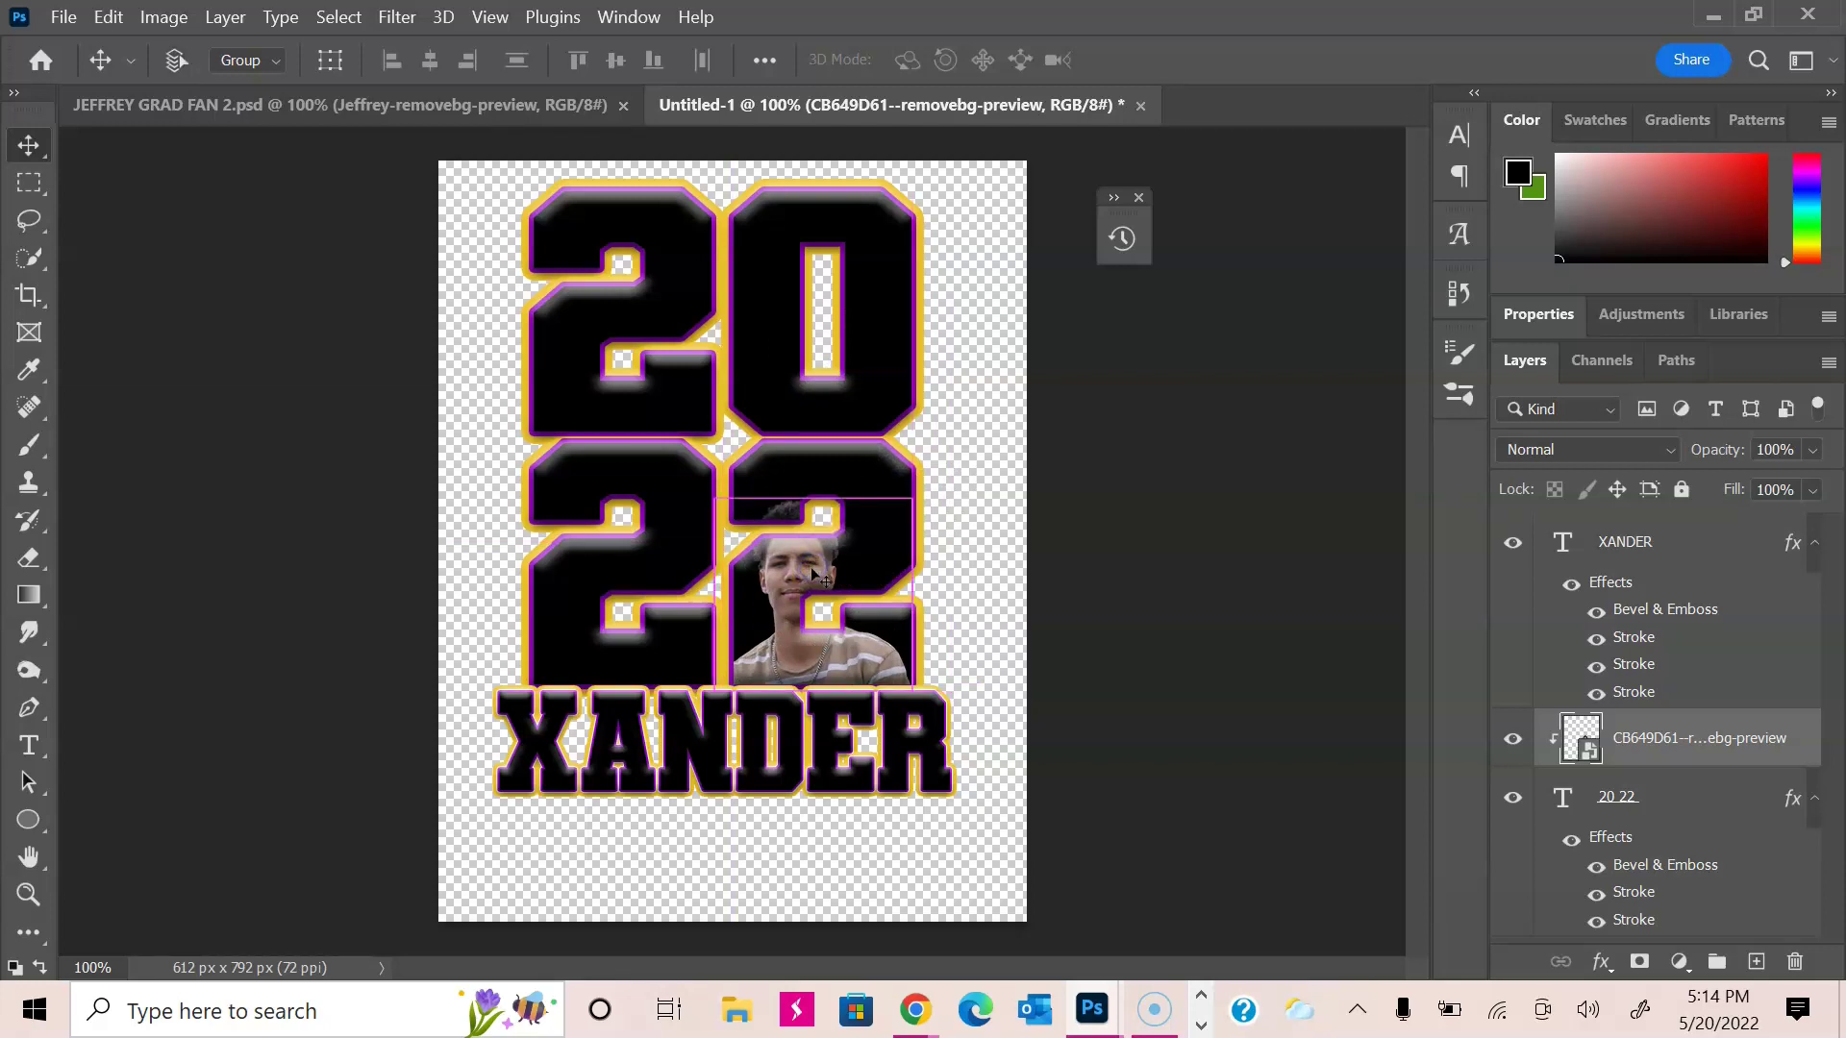
{"action": "key", "text": "ctrl+t"}
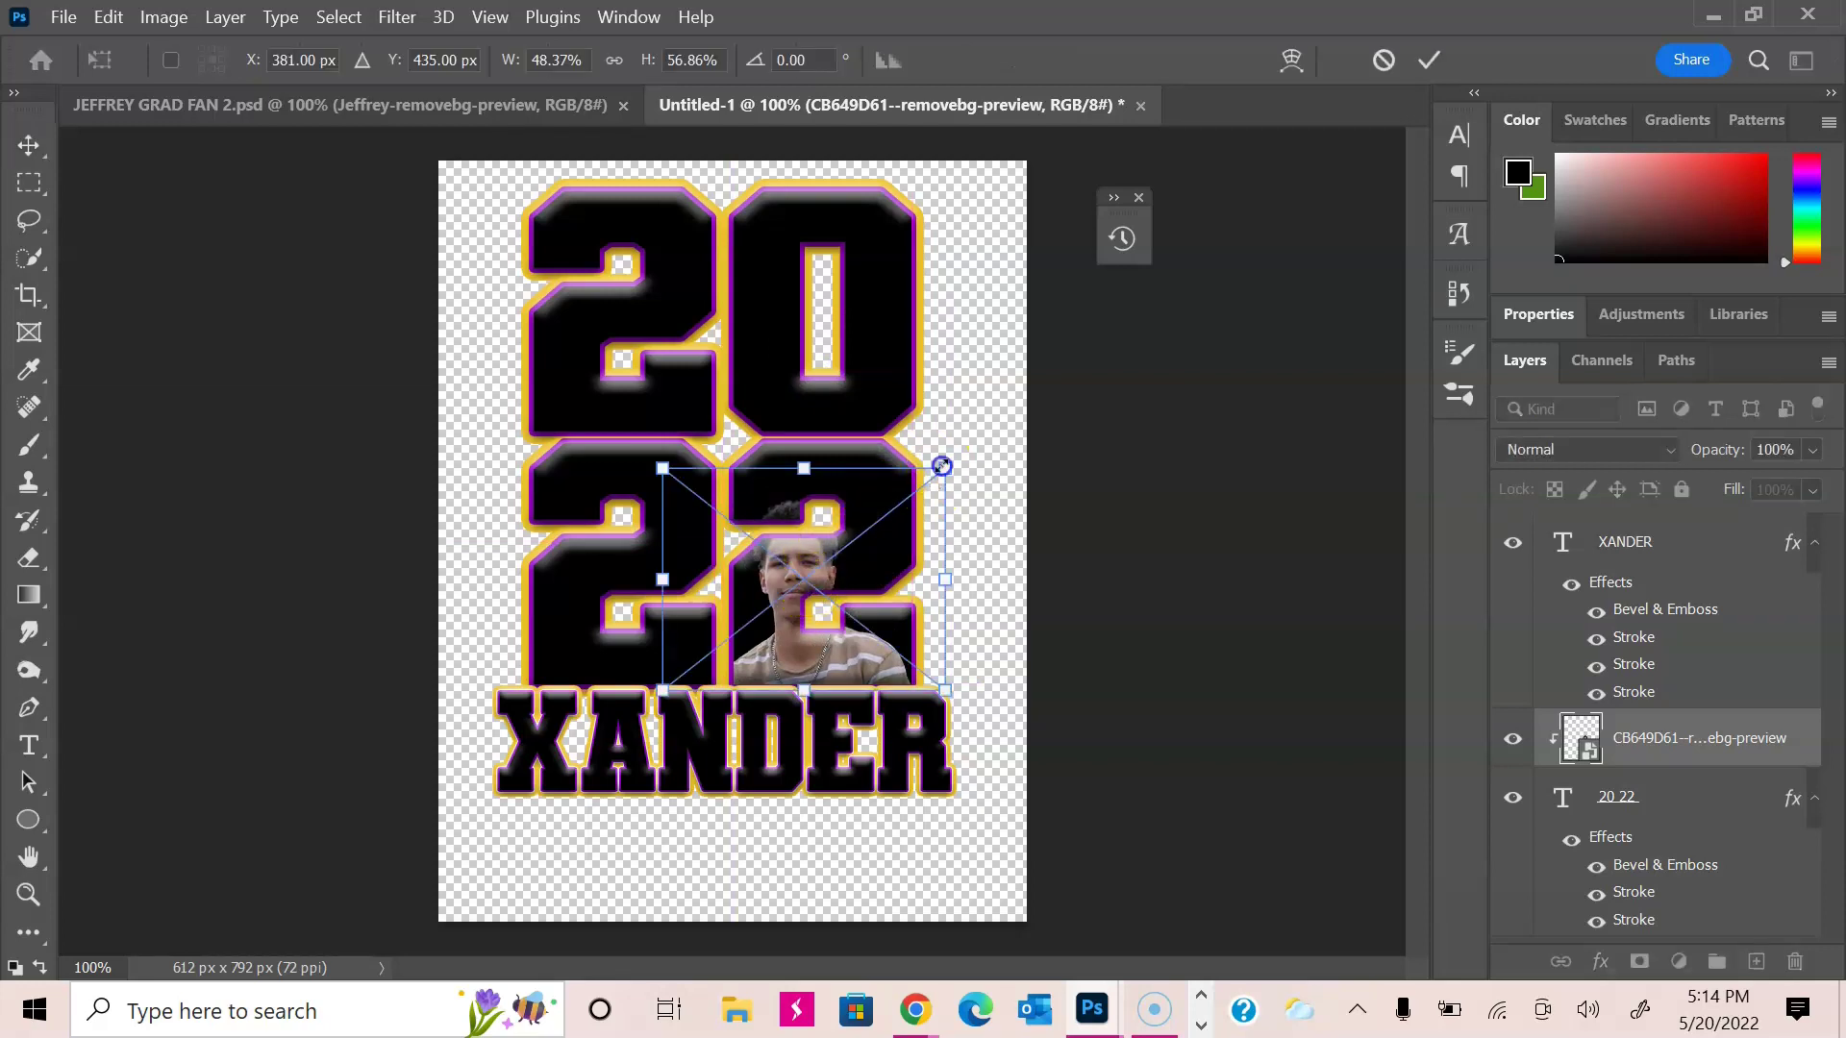
{"action": "left_click_drag", "start_coordinate": [942, 466], "coordinate": [1075, 245]}
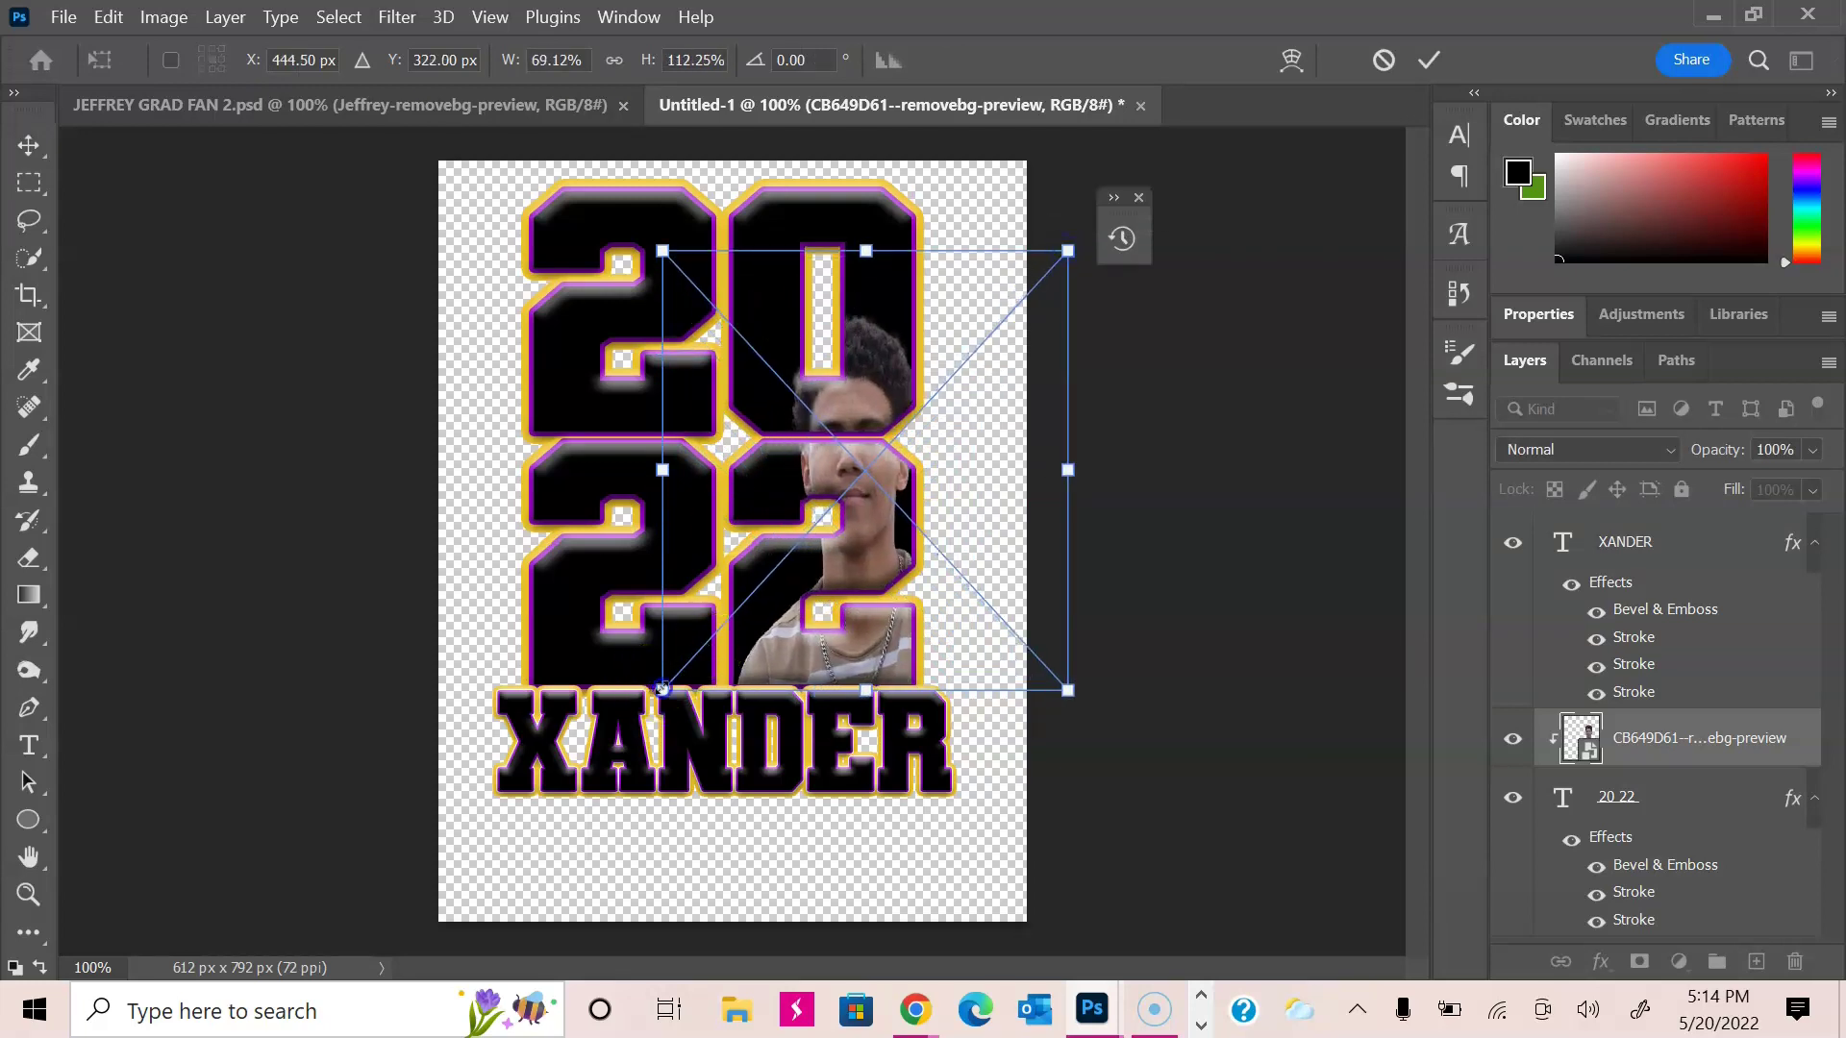
{"action": "left_click_drag", "start_coordinate": [657, 690], "coordinate": [616, 690]}
{"action": "left_click_drag", "start_coordinate": [844, 471], "coordinate": [874, 516]}
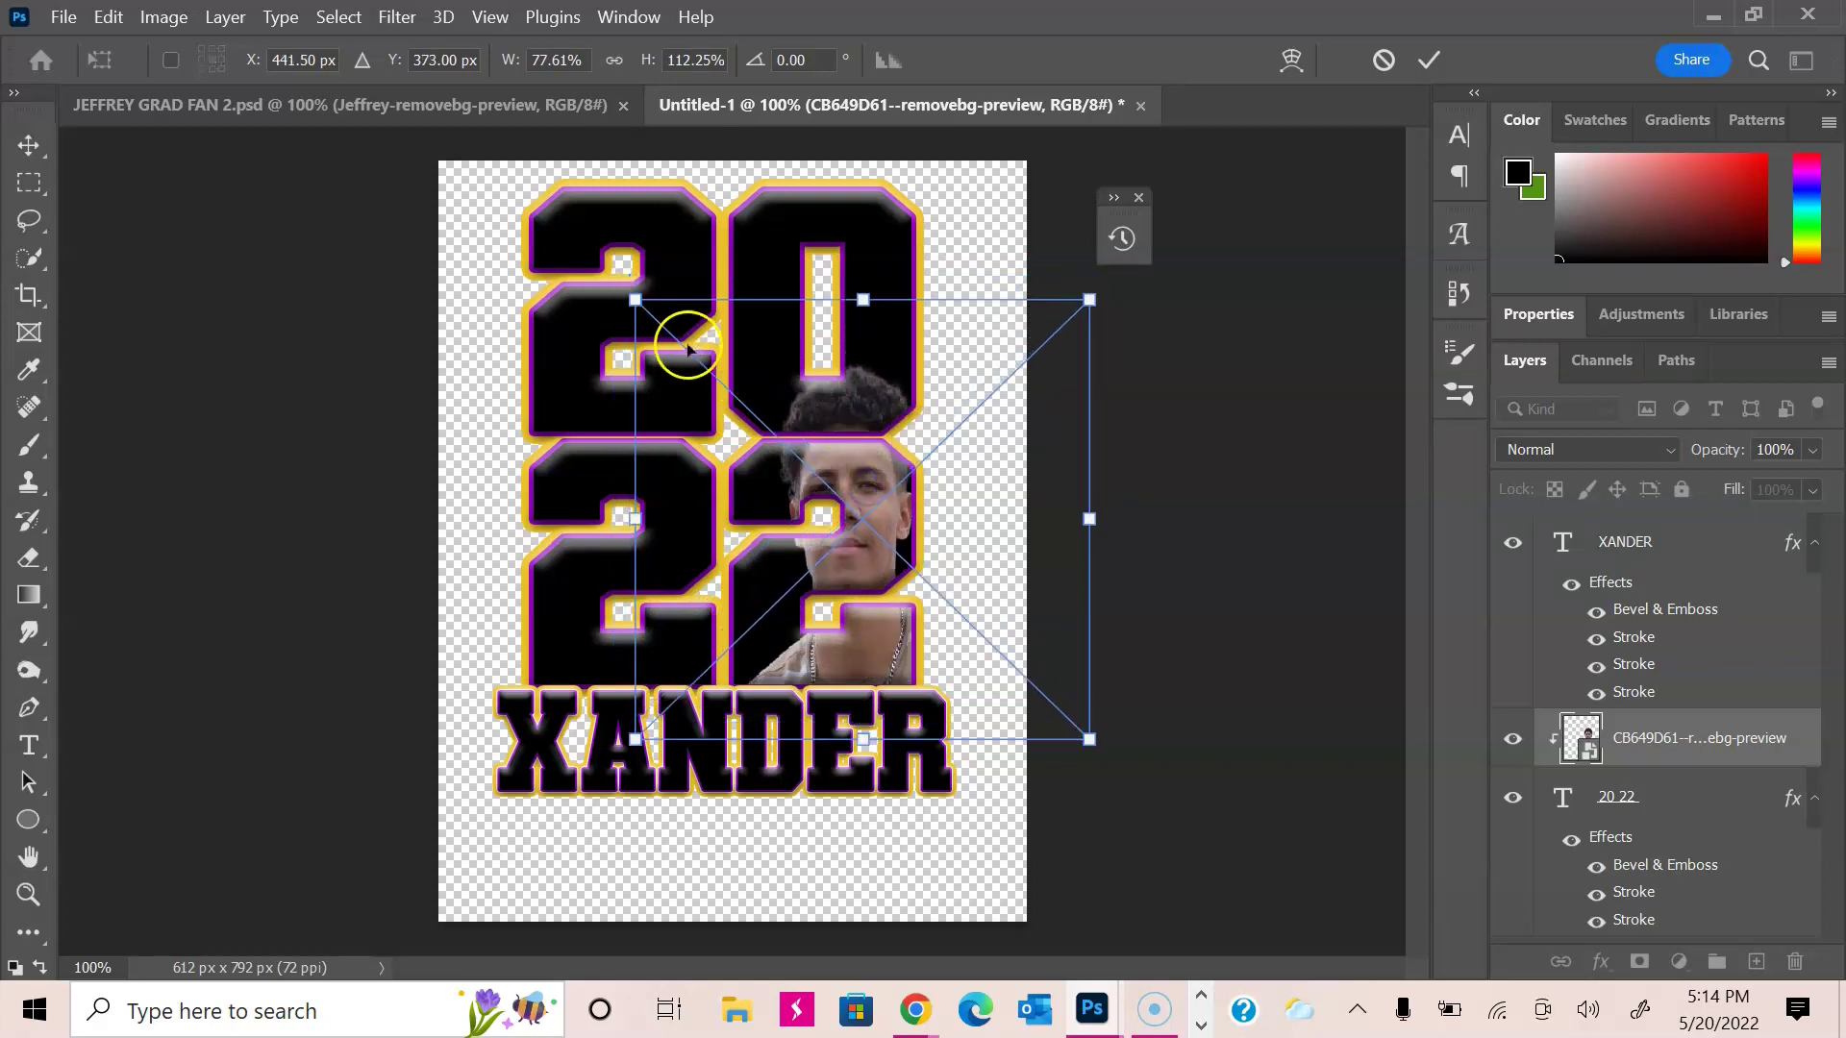
{"action": "left_click_drag", "start_coordinate": [634, 300], "coordinate": [682, 363]}
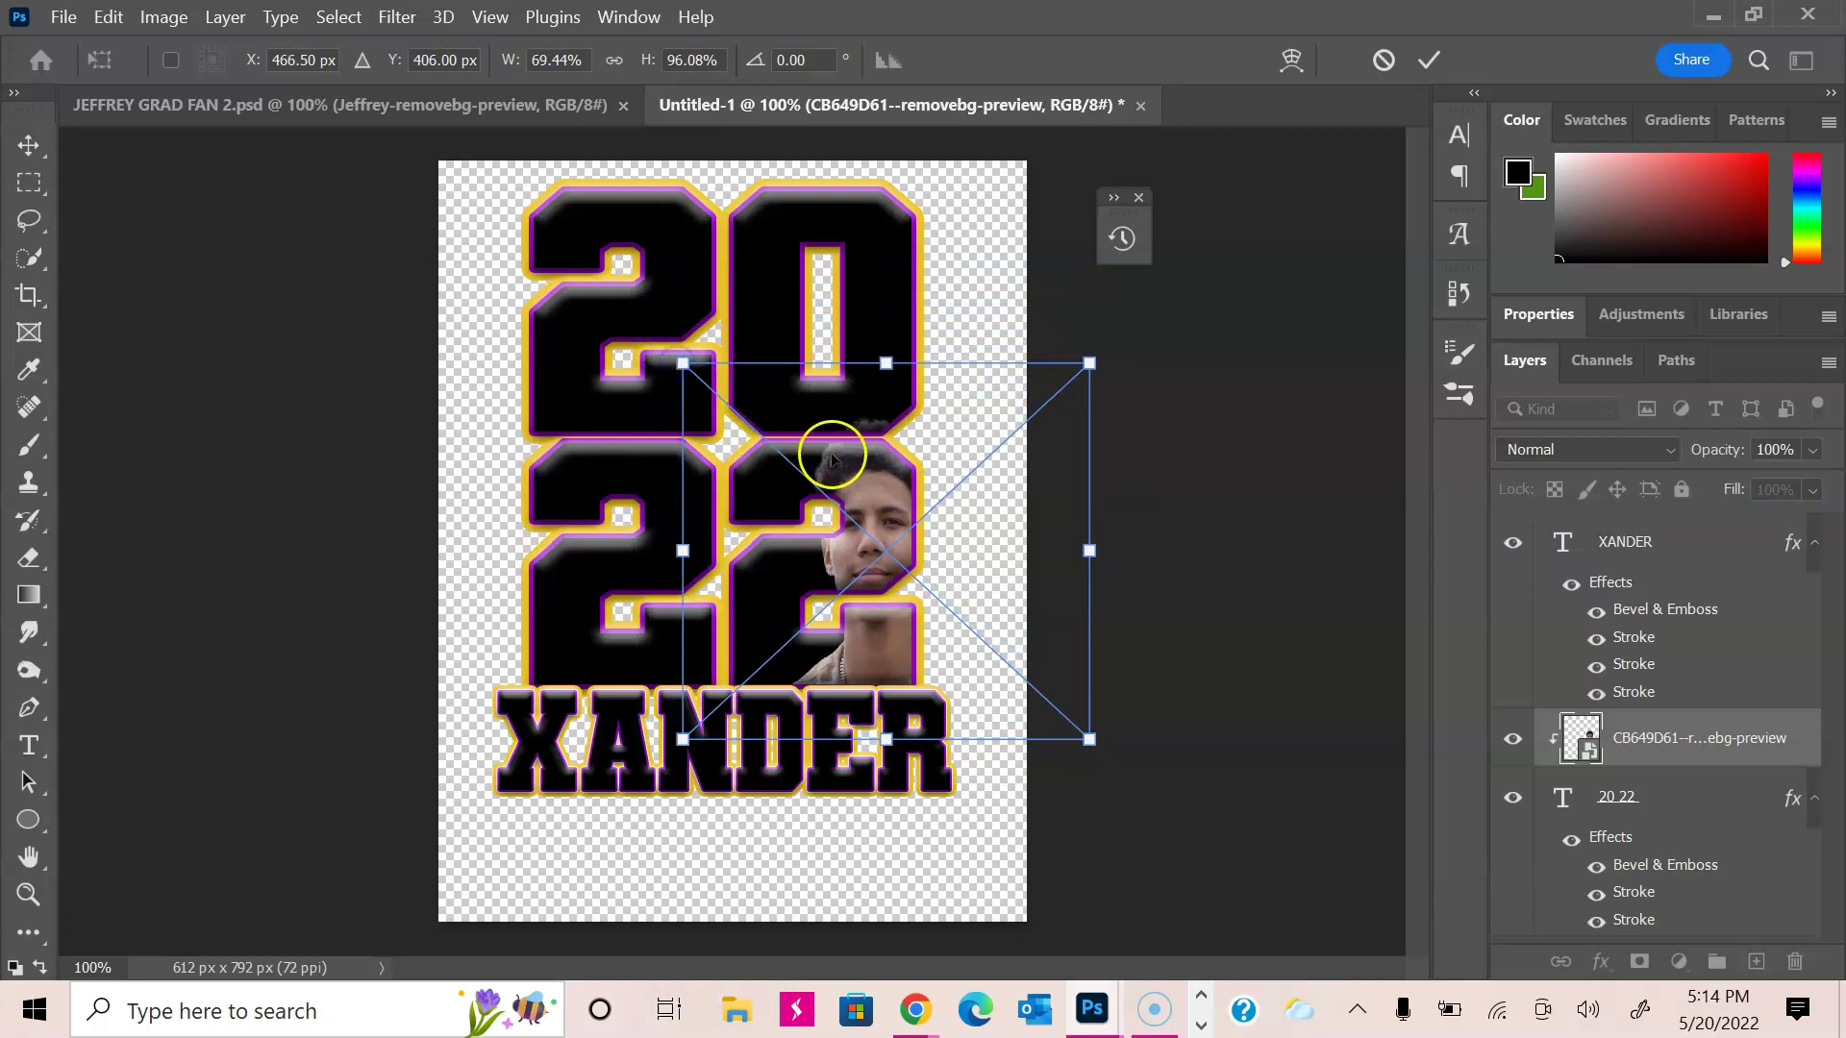
{"action": "left_click_drag", "start_coordinate": [833, 456], "coordinate": [915, 444]}
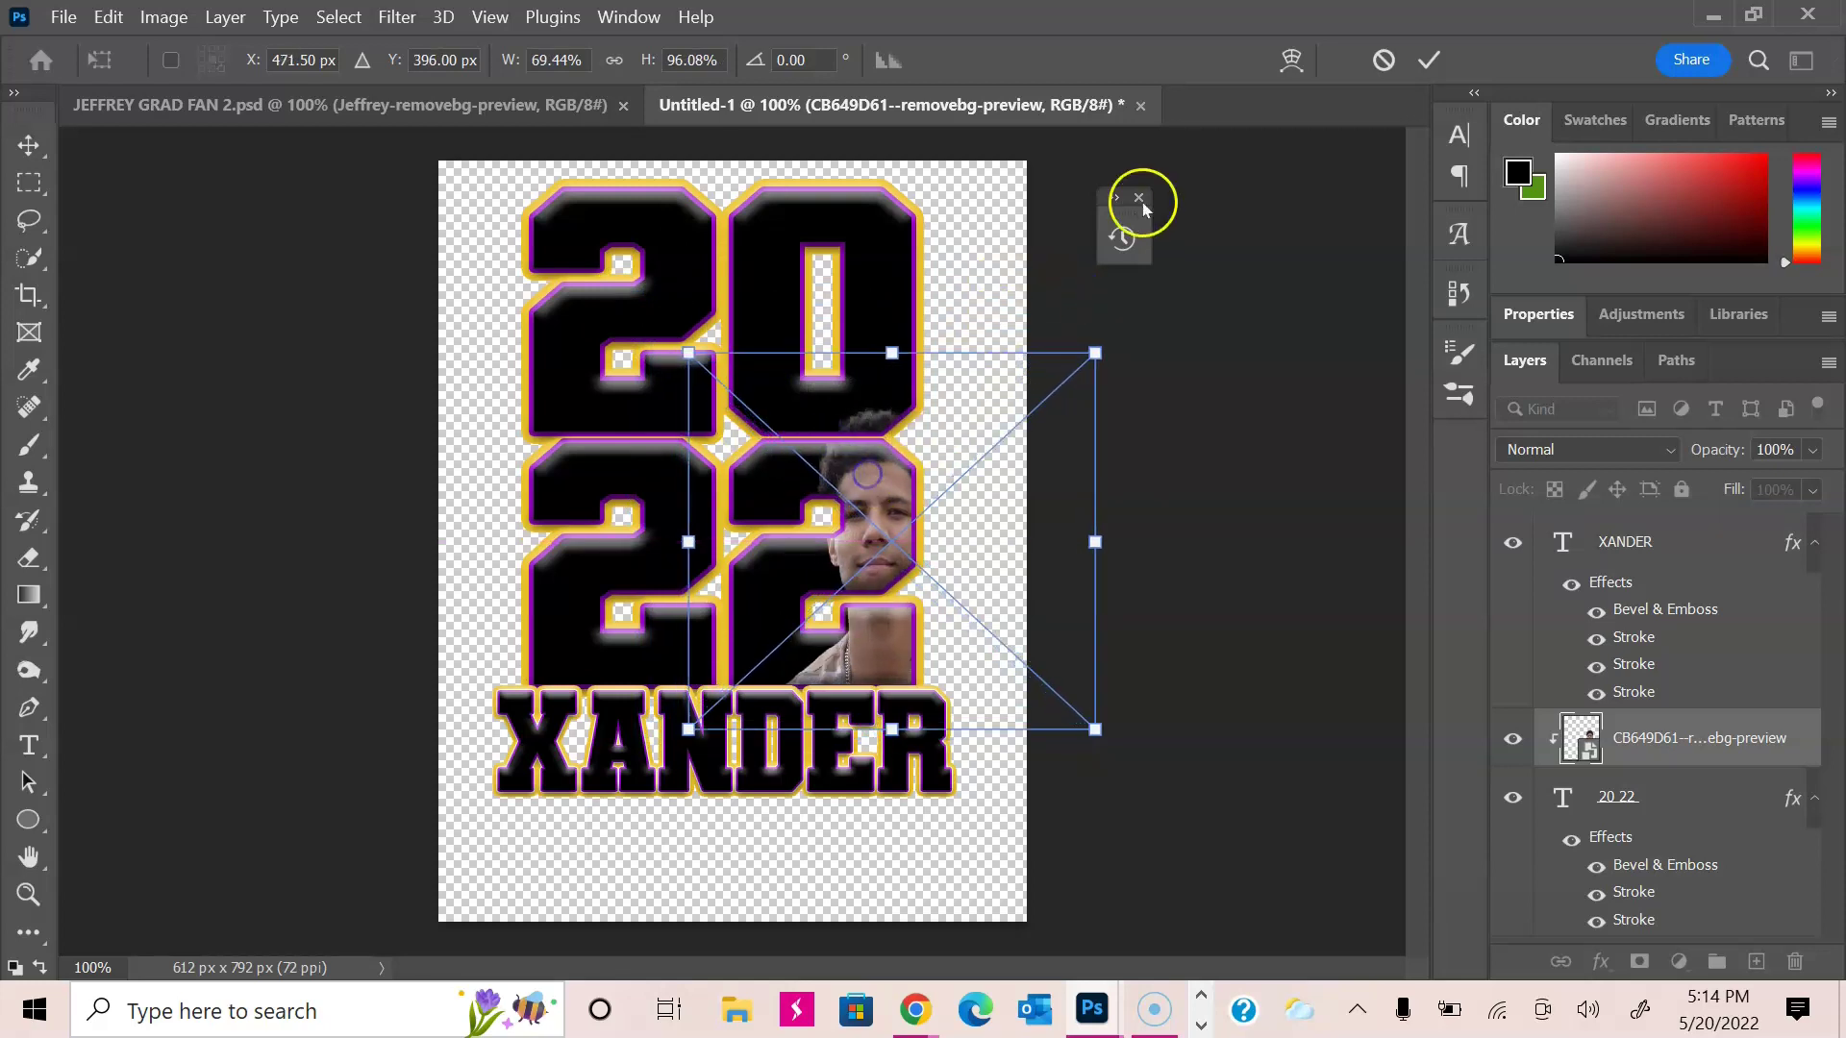
{"action": "left_click", "coordinate": [1433, 59]}
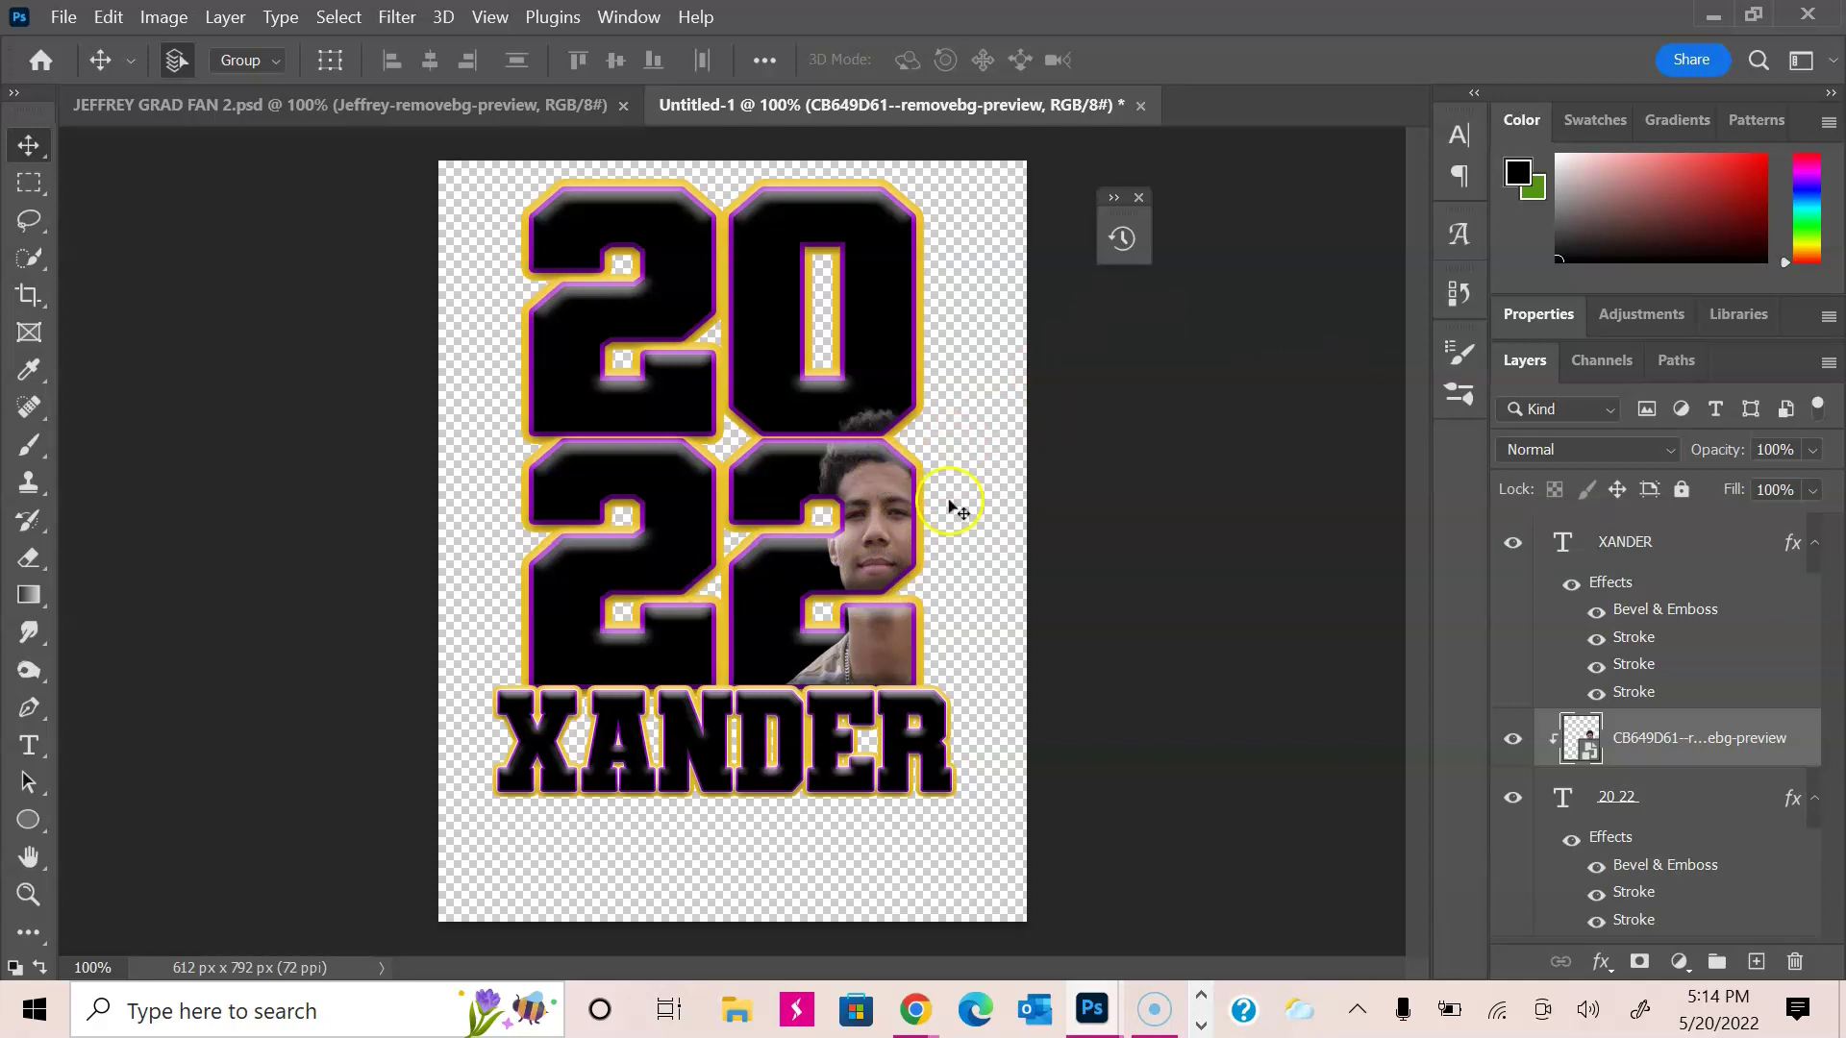
Step: Move the photo between the two 2s, then undo the stray move
{"action": "left_click_drag", "start_coordinate": [942, 512], "coordinate": [750, 557]}
{"action": "left_click_drag", "start_coordinate": [814, 583], "coordinate": [824, 591]}
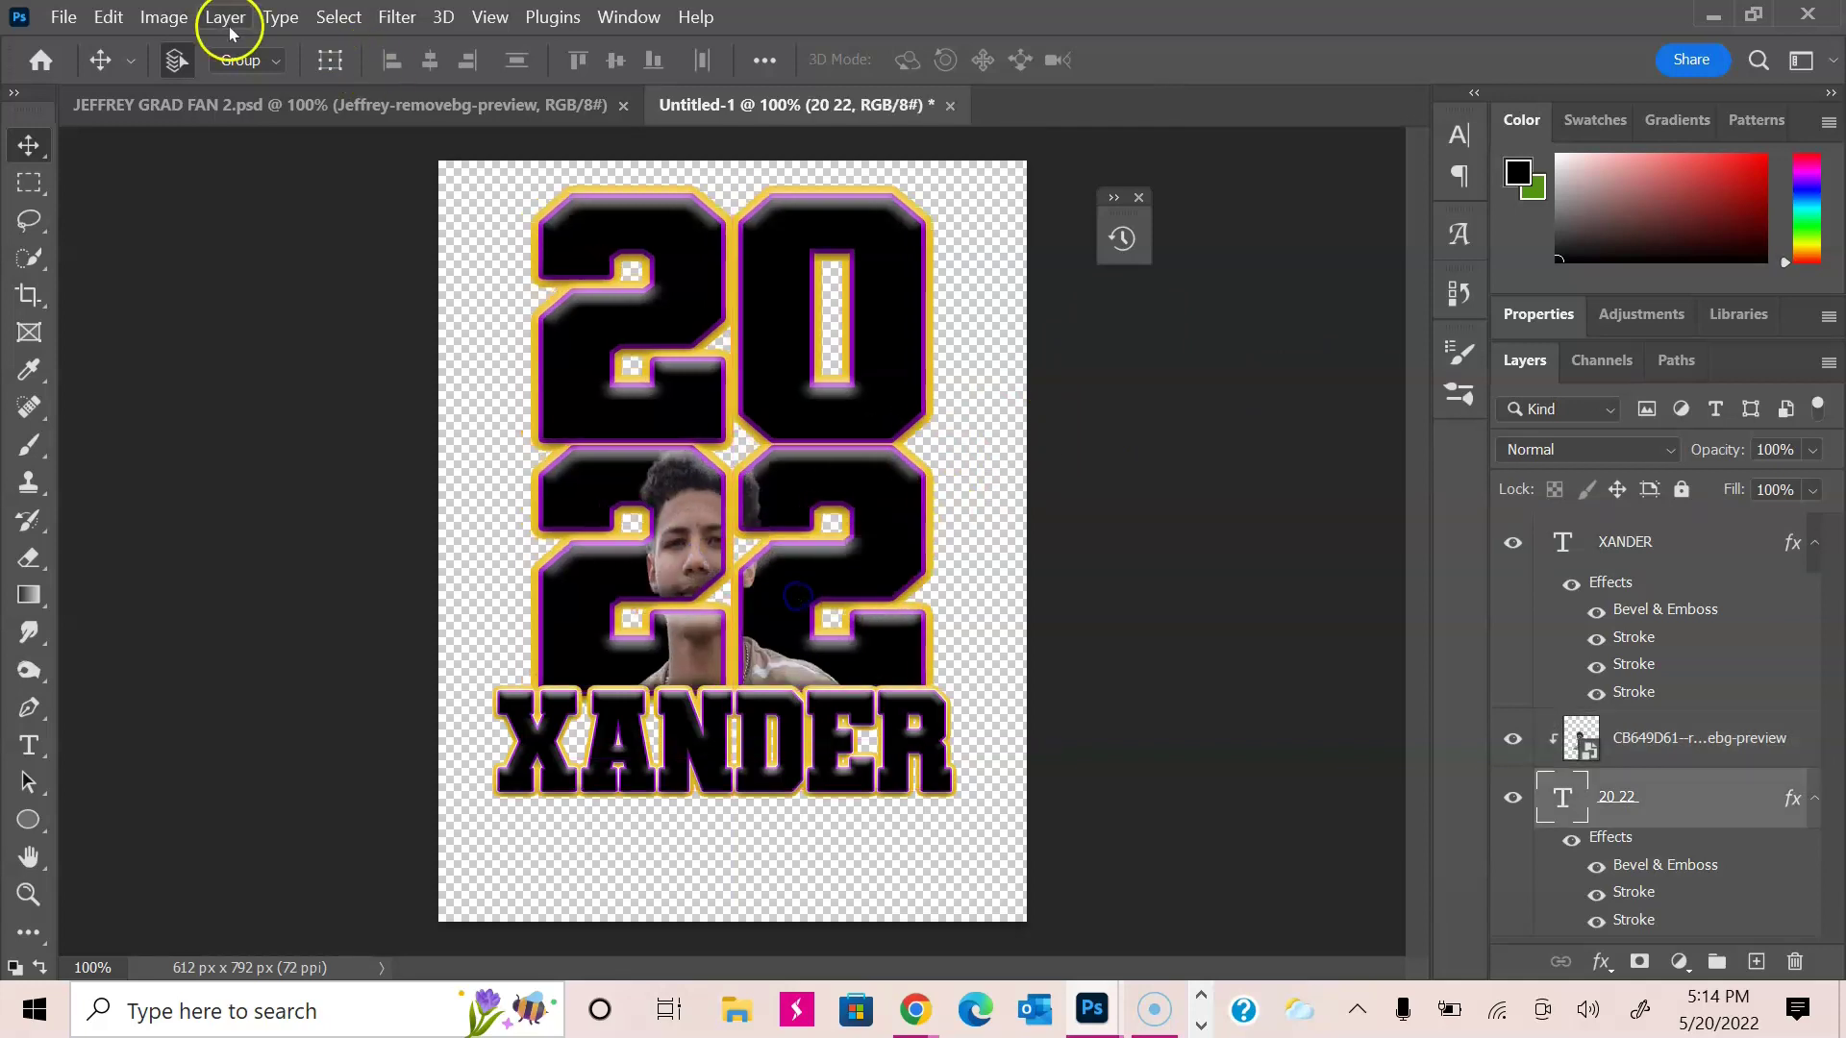
{"action": "left_click", "coordinate": [111, 16]}
{"action": "left_click", "coordinate": [106, 30]}
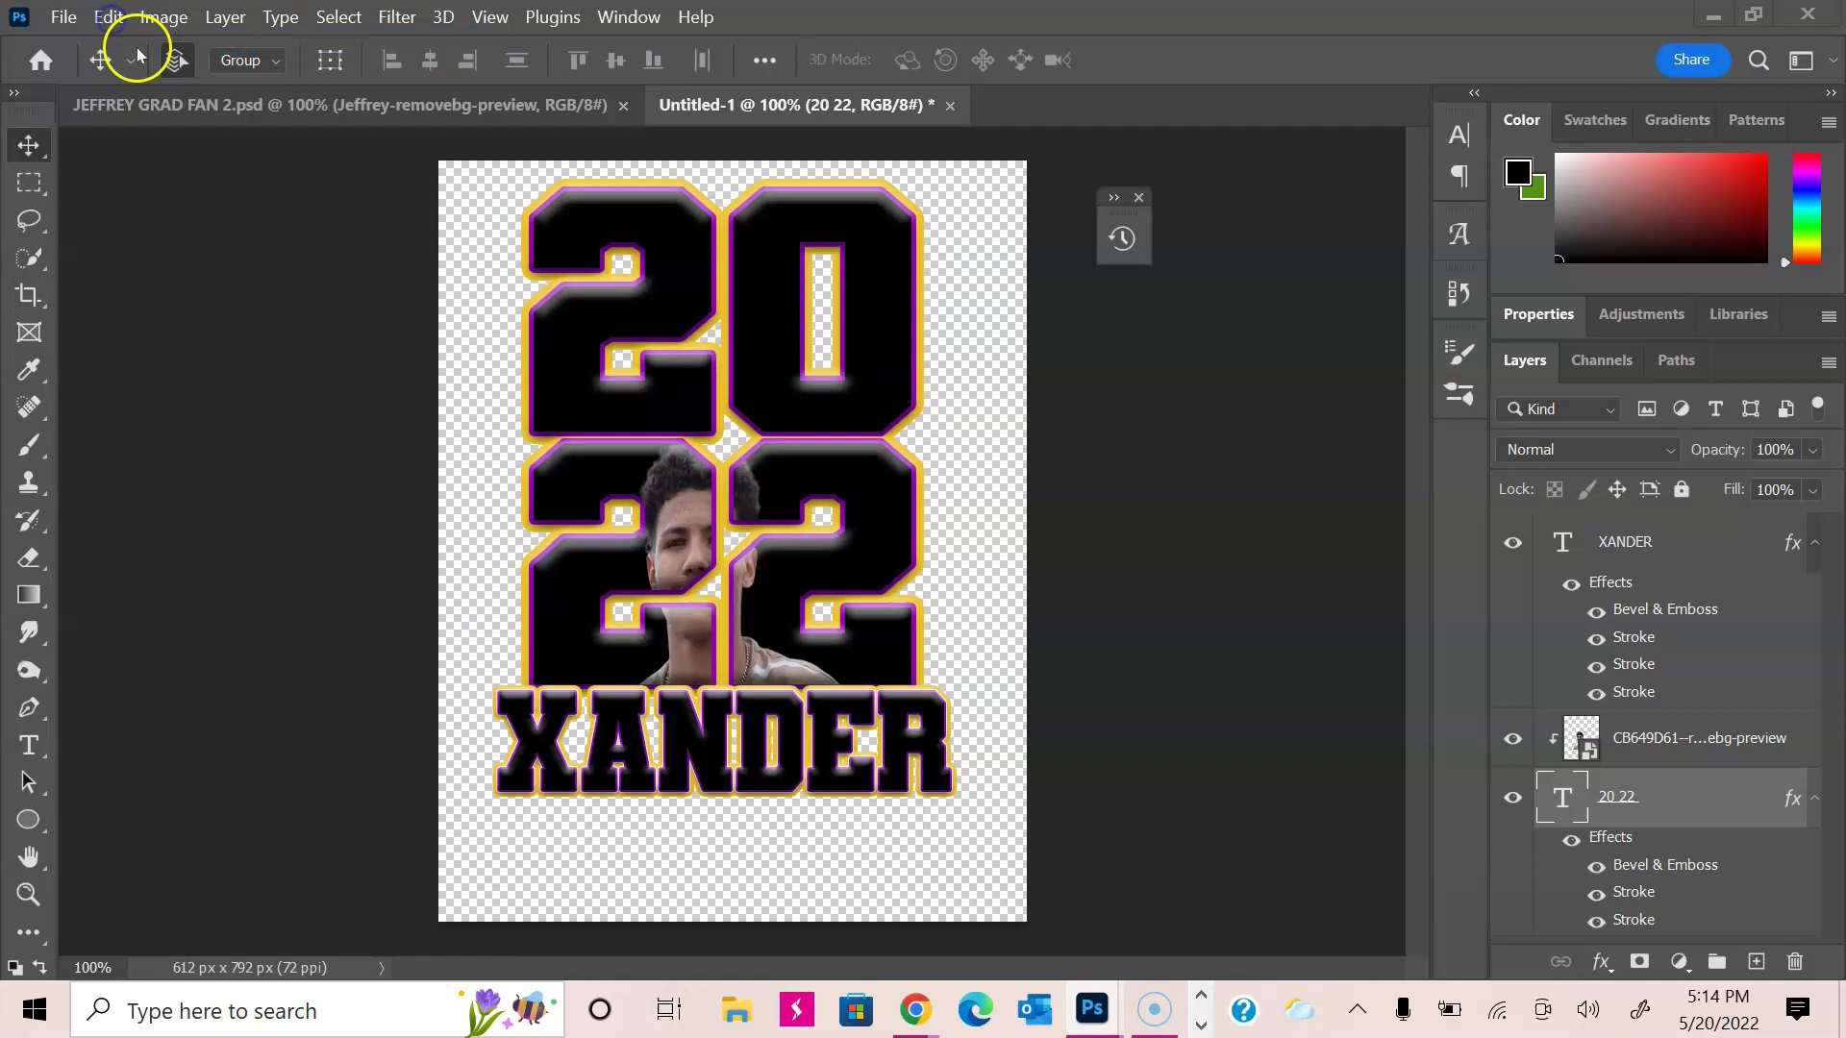
{"action": "left_click", "coordinate": [110, 17]}
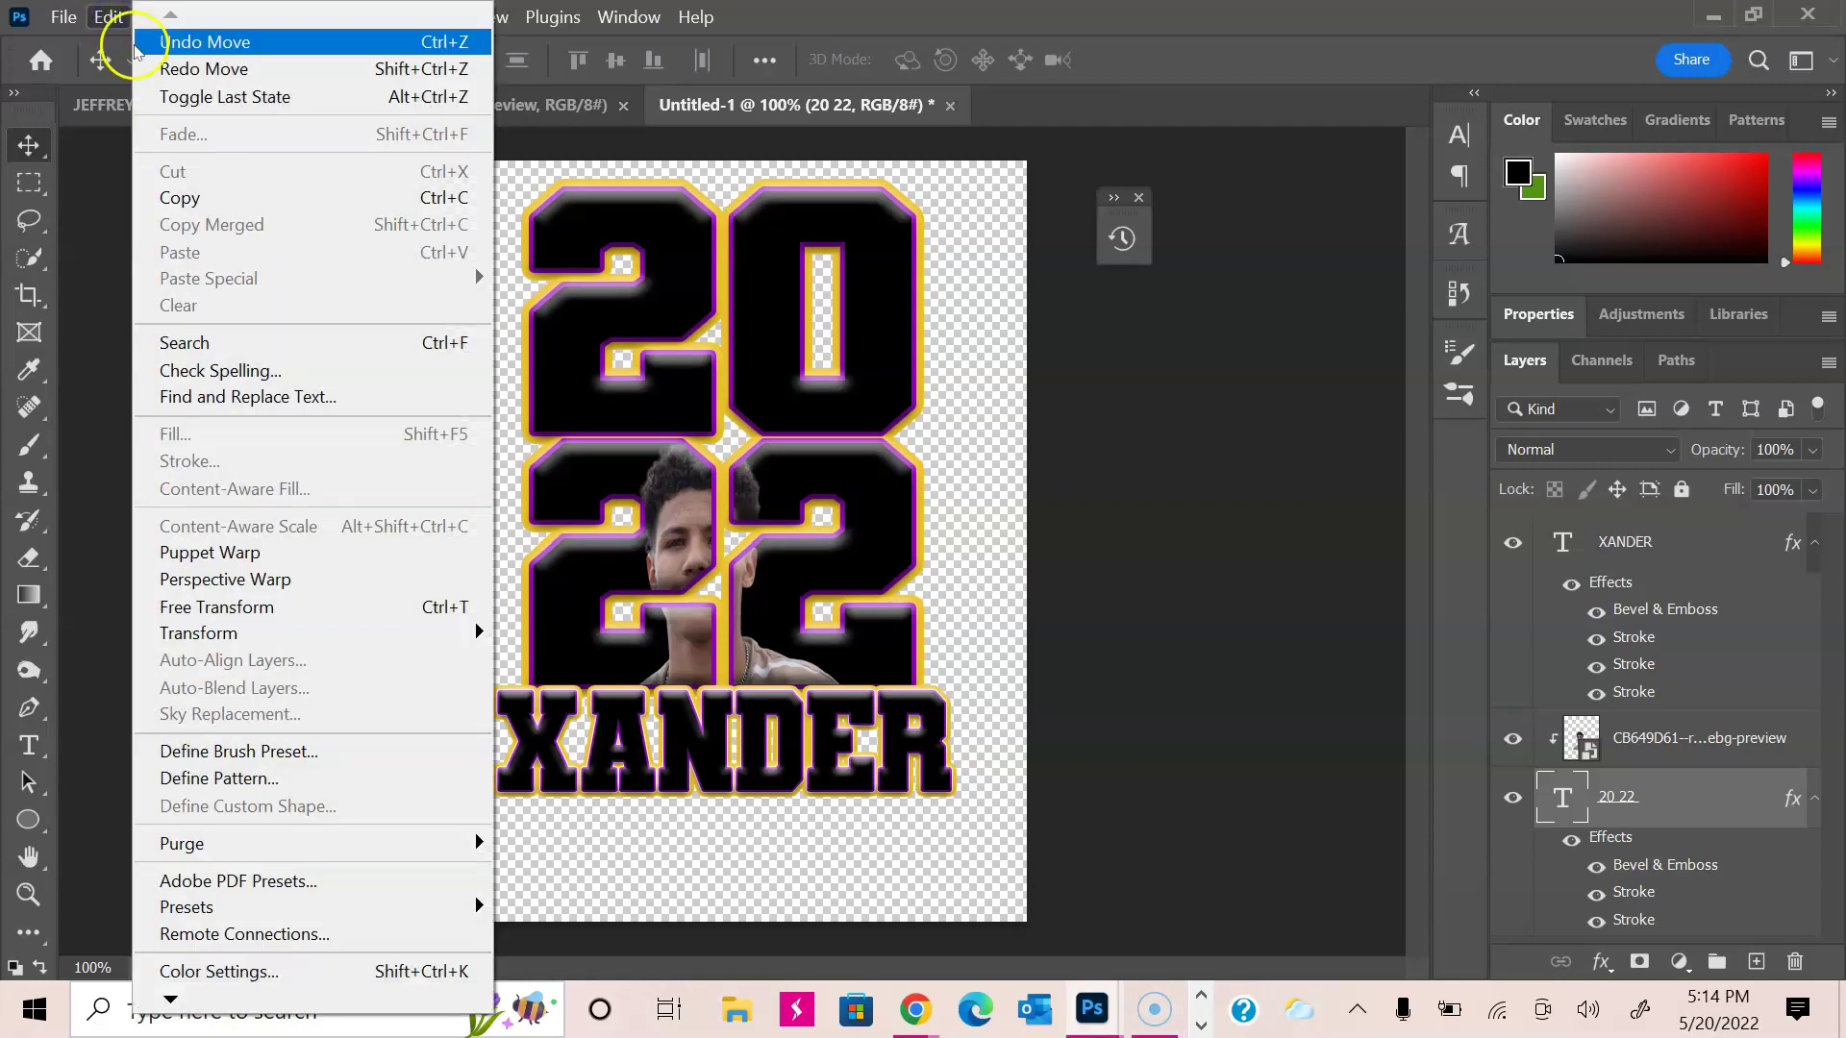
{"action": "left_click", "coordinate": [164, 41]}
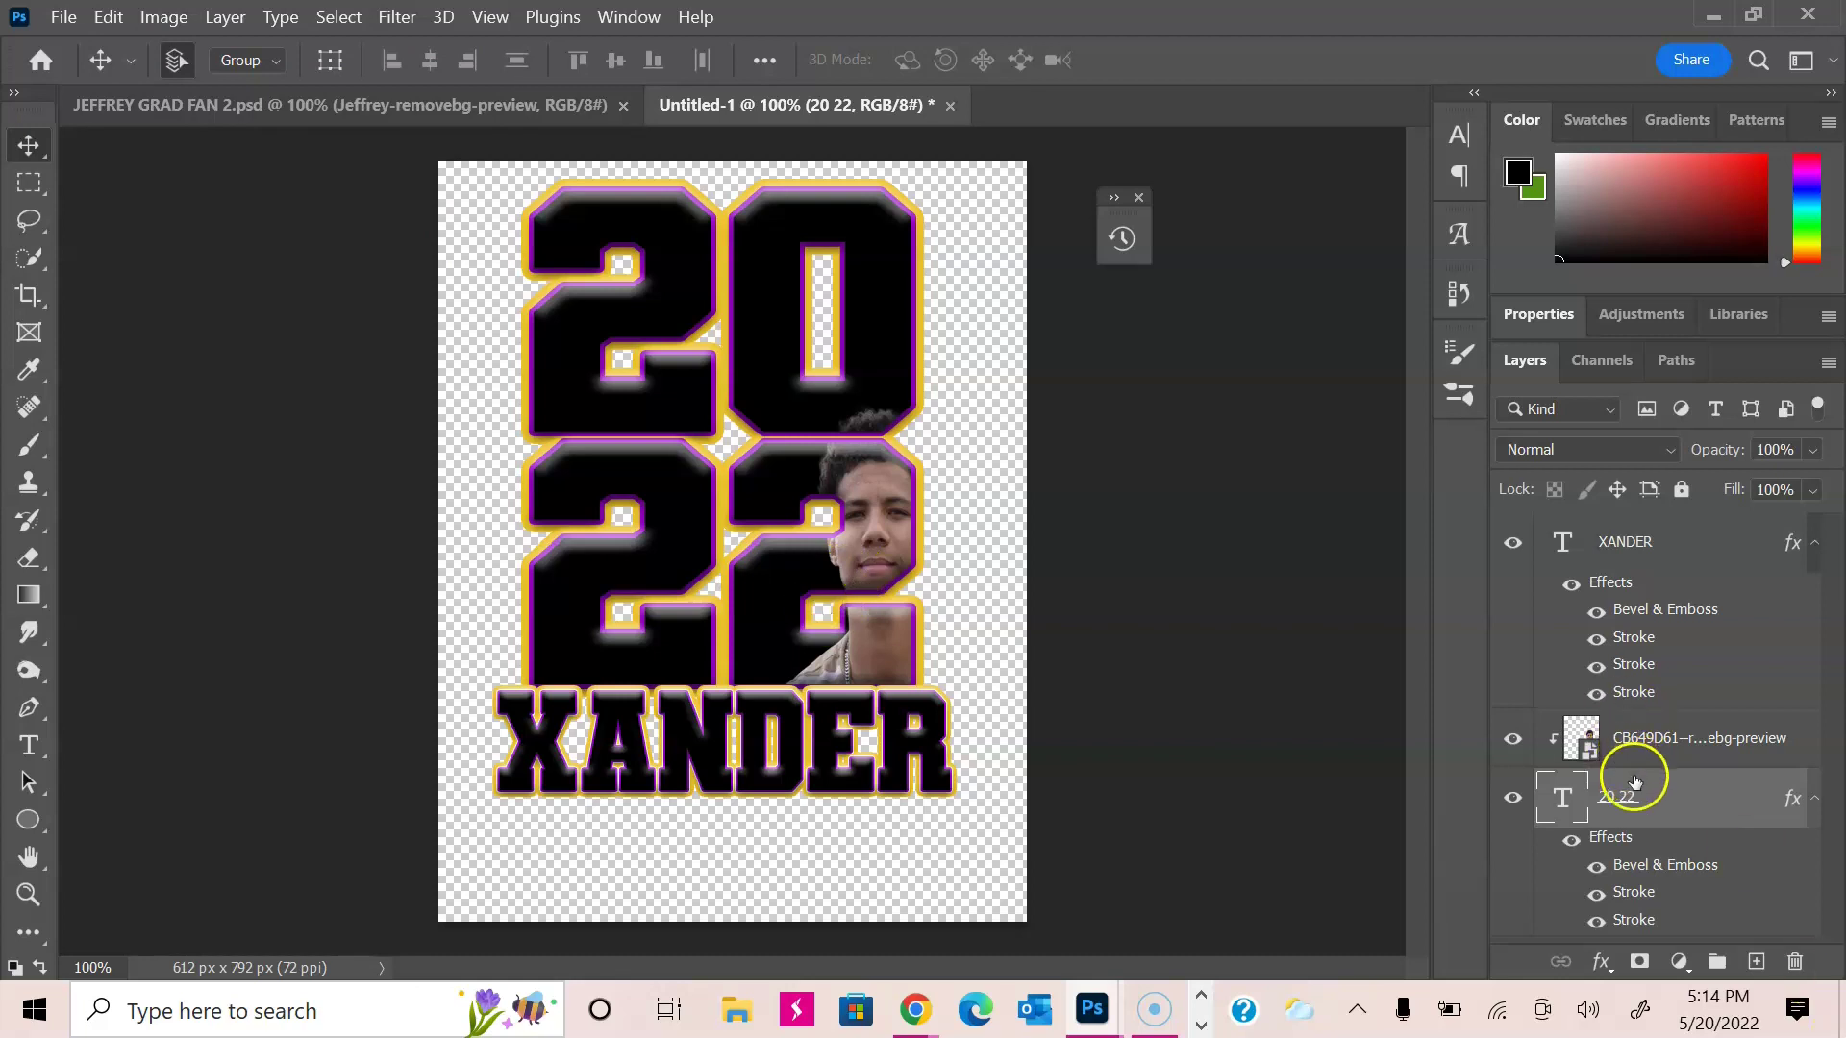
Step: Reposition and slightly shrink the photo so the face sits in the lower-right 2
{"action": "left_click", "coordinate": [1690, 745]}
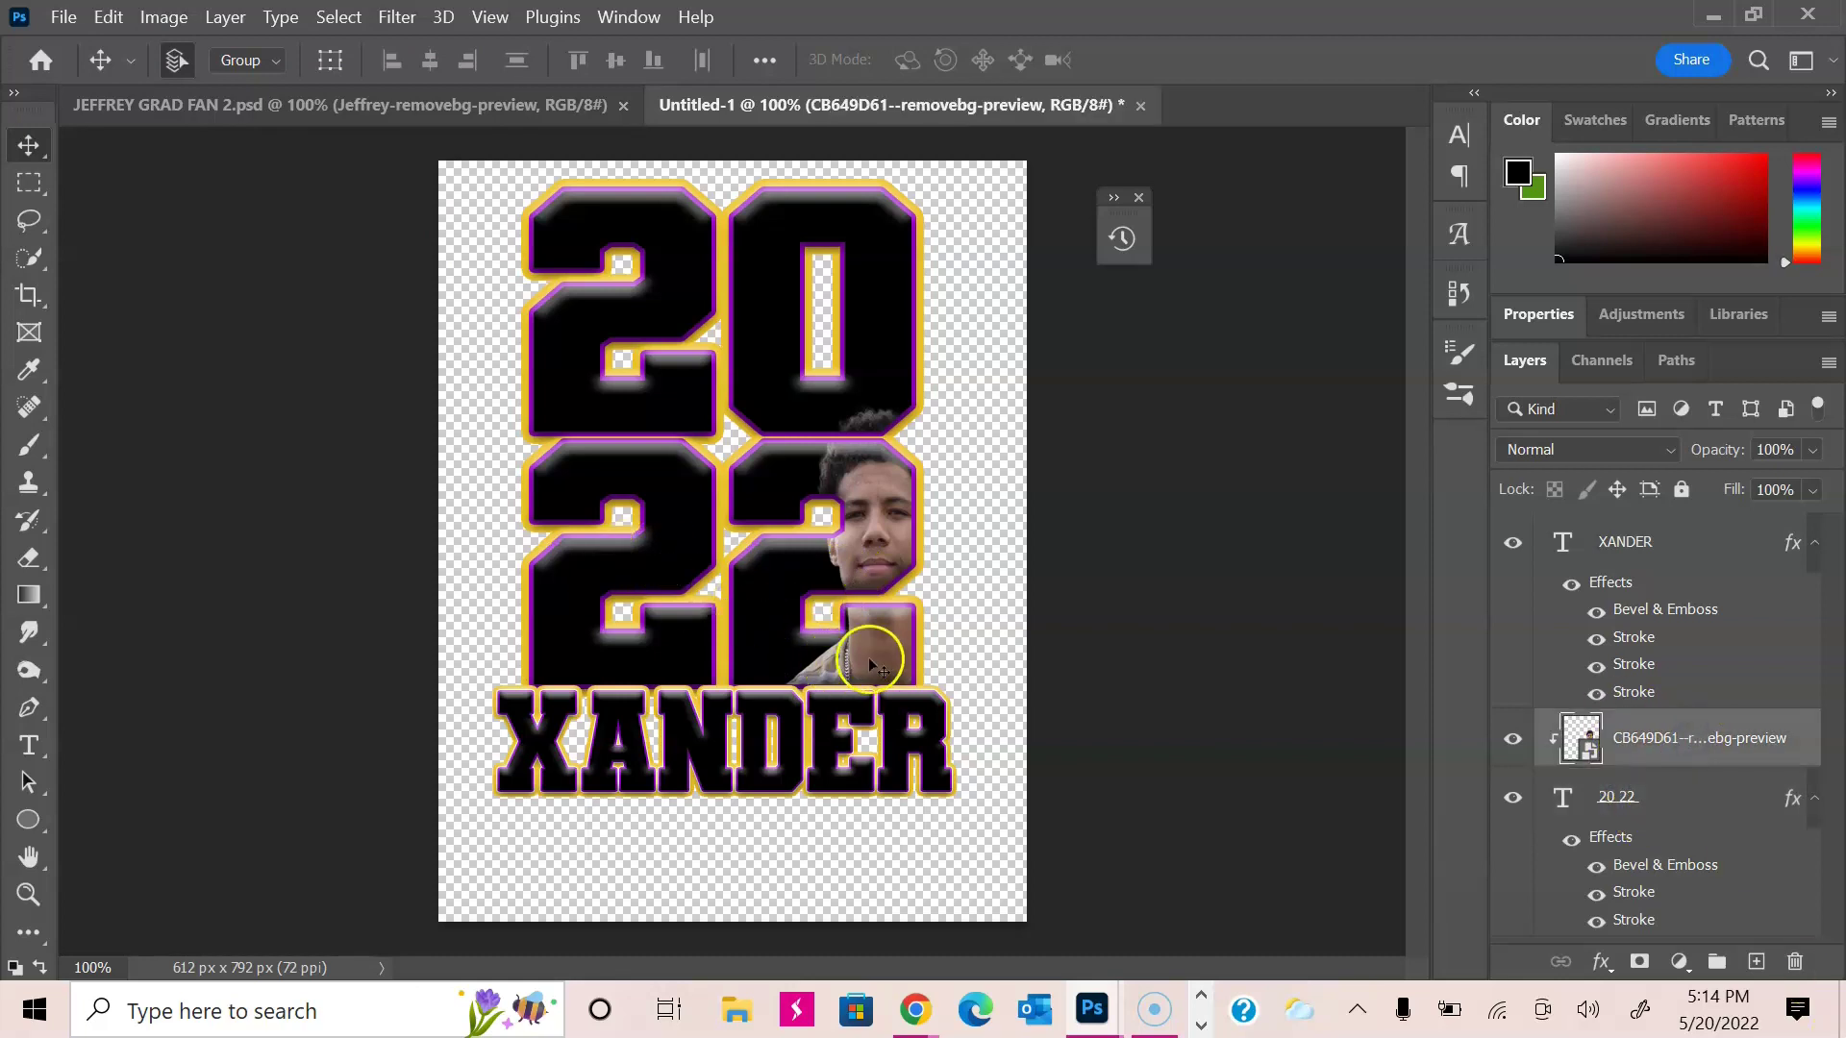
{"action": "left_click_drag", "start_coordinate": [873, 646], "coordinate": [855, 654]}
{"action": "key", "text": "ctrl+t"}
{"action": "left_click_drag", "start_coordinate": [742, 397], "coordinate": [681, 401]}
{"action": "left_click_drag", "start_coordinate": [914, 528], "coordinate": [930, 537]}
{"action": "left_click", "coordinate": [1429, 60]}
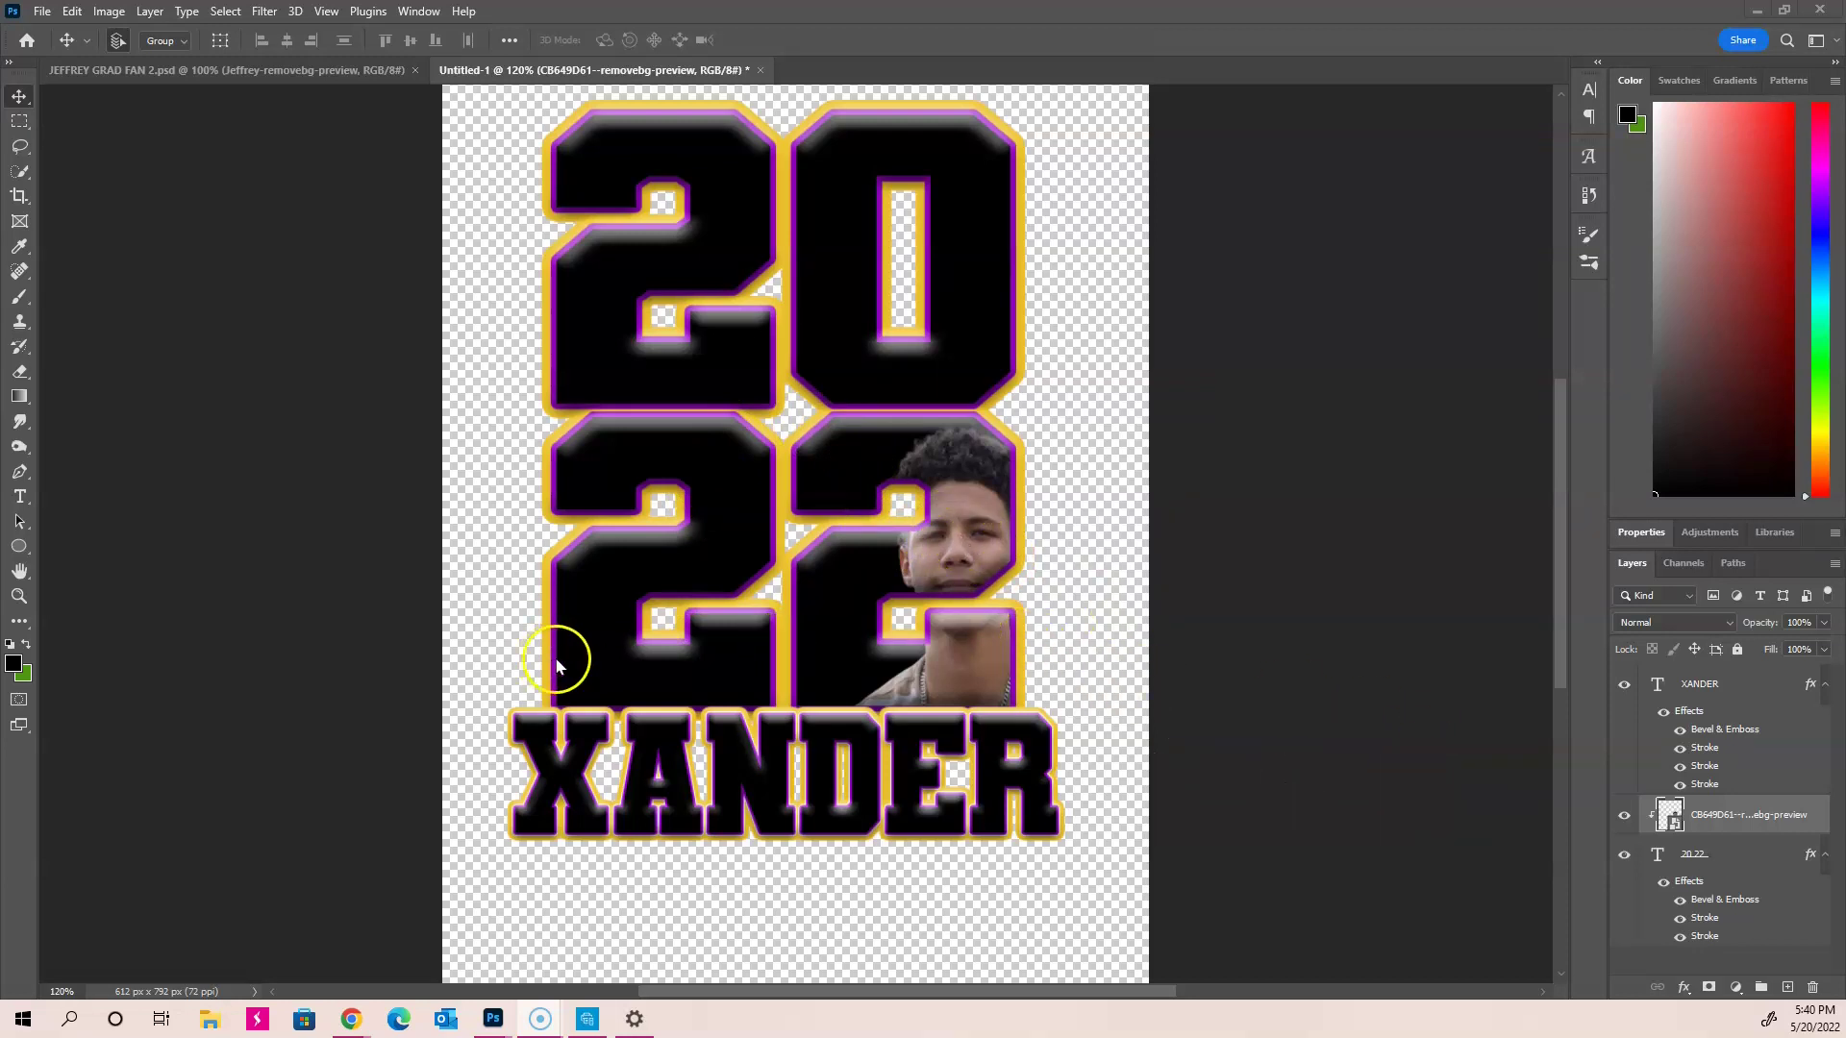
Step: Apply Brightness/Contrast to the student photo with brightness 22 and contrast 22
{"action": "left_click", "coordinate": [43, 13]}
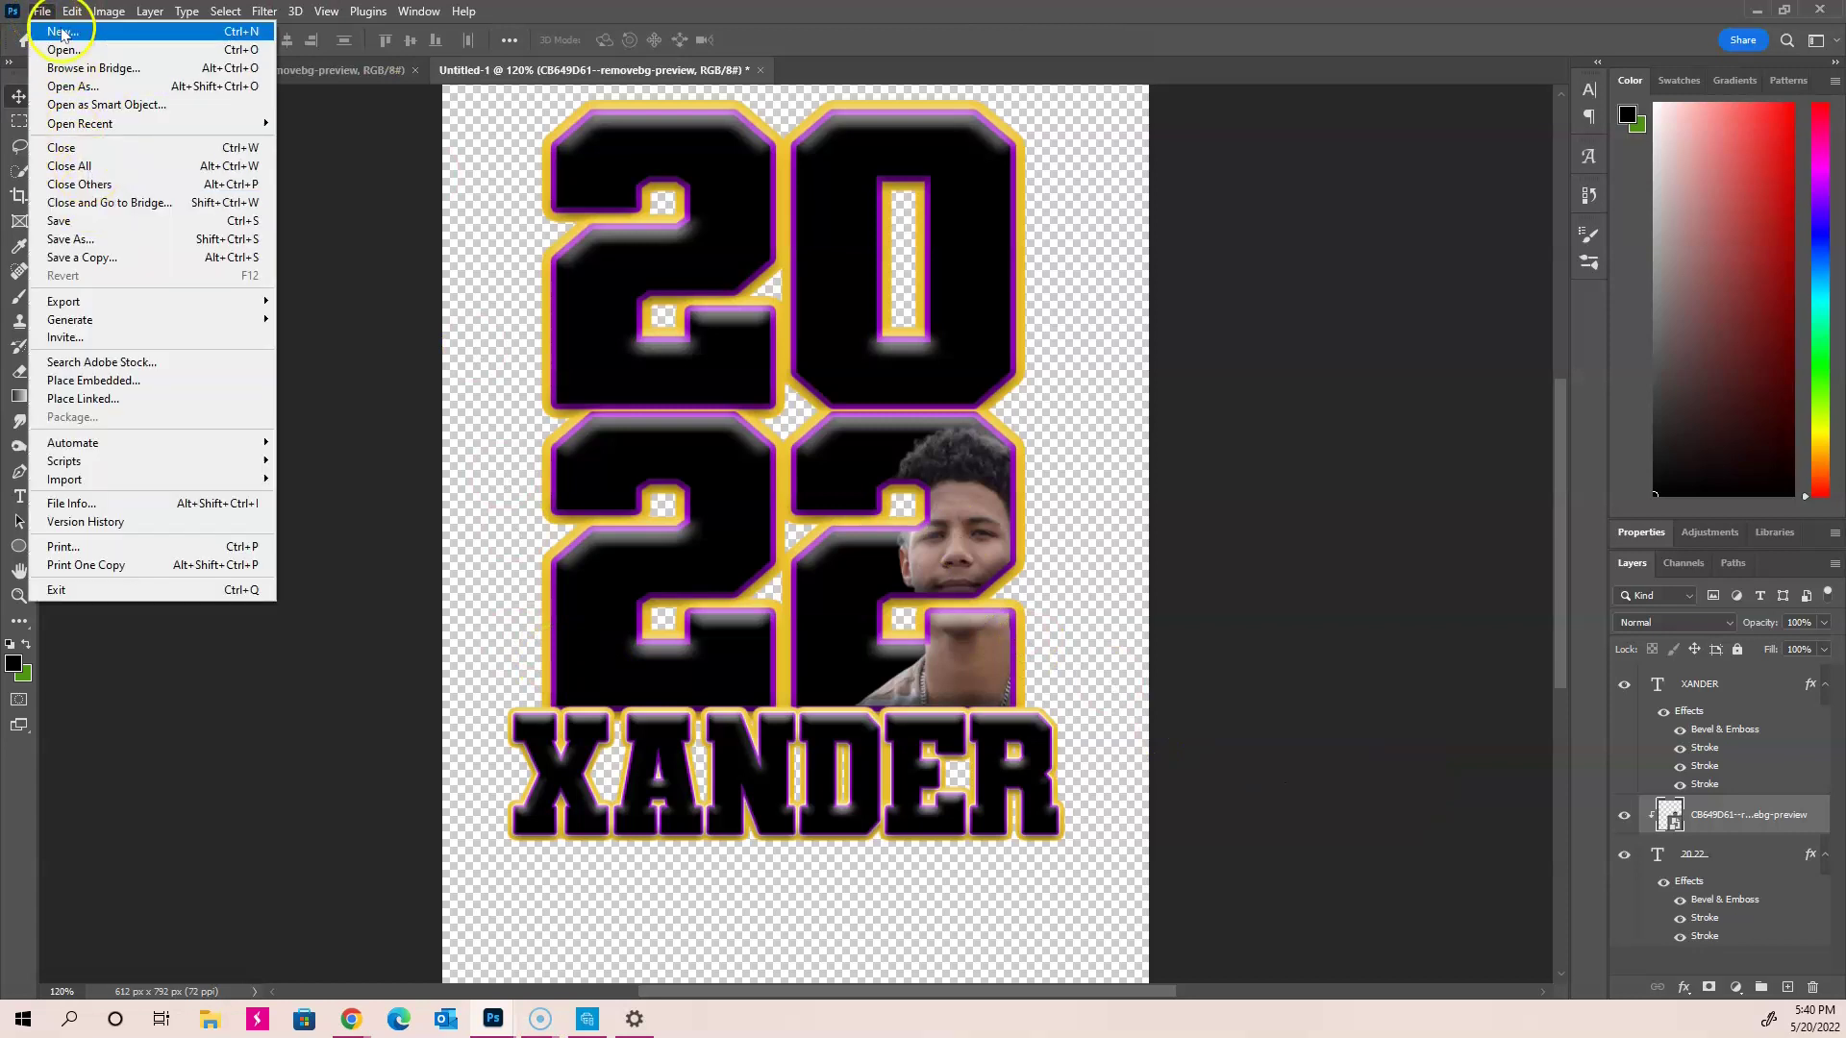
{"action": "left_click", "coordinate": [70, 12]}
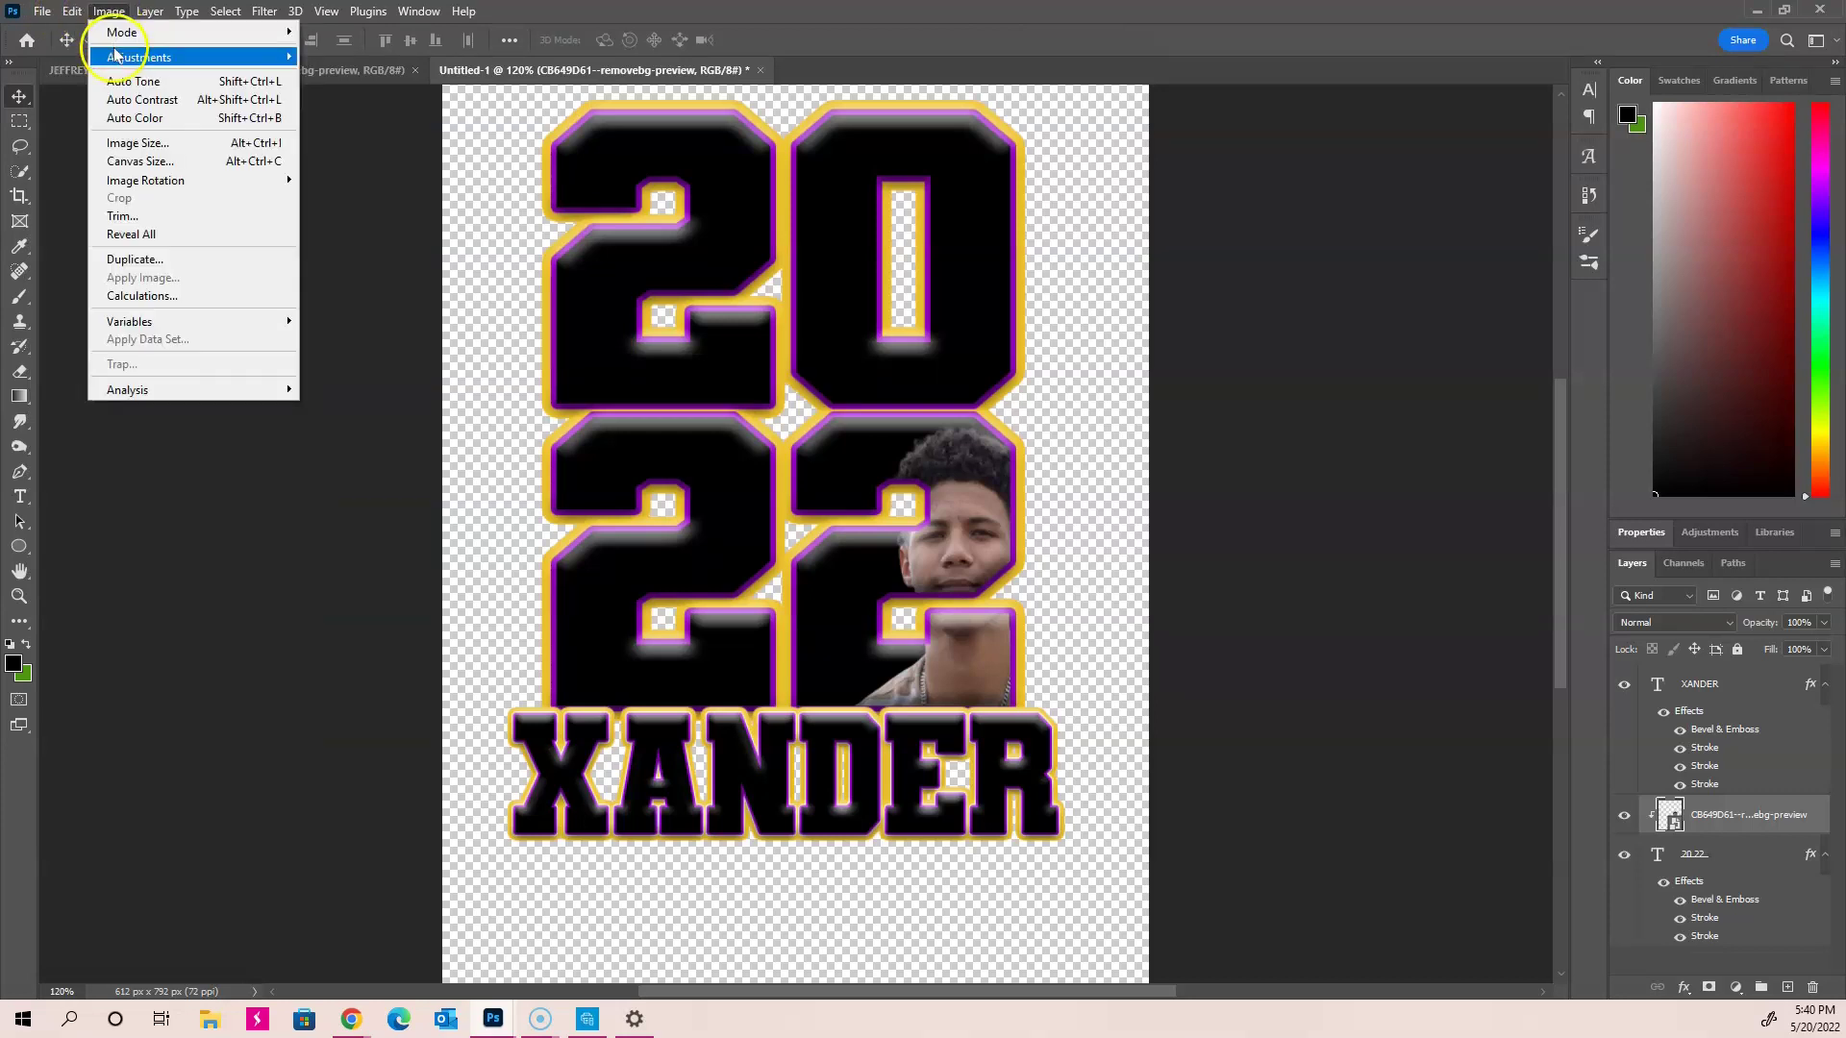
{"action": "mouse_move", "coordinate": [115, 56]}
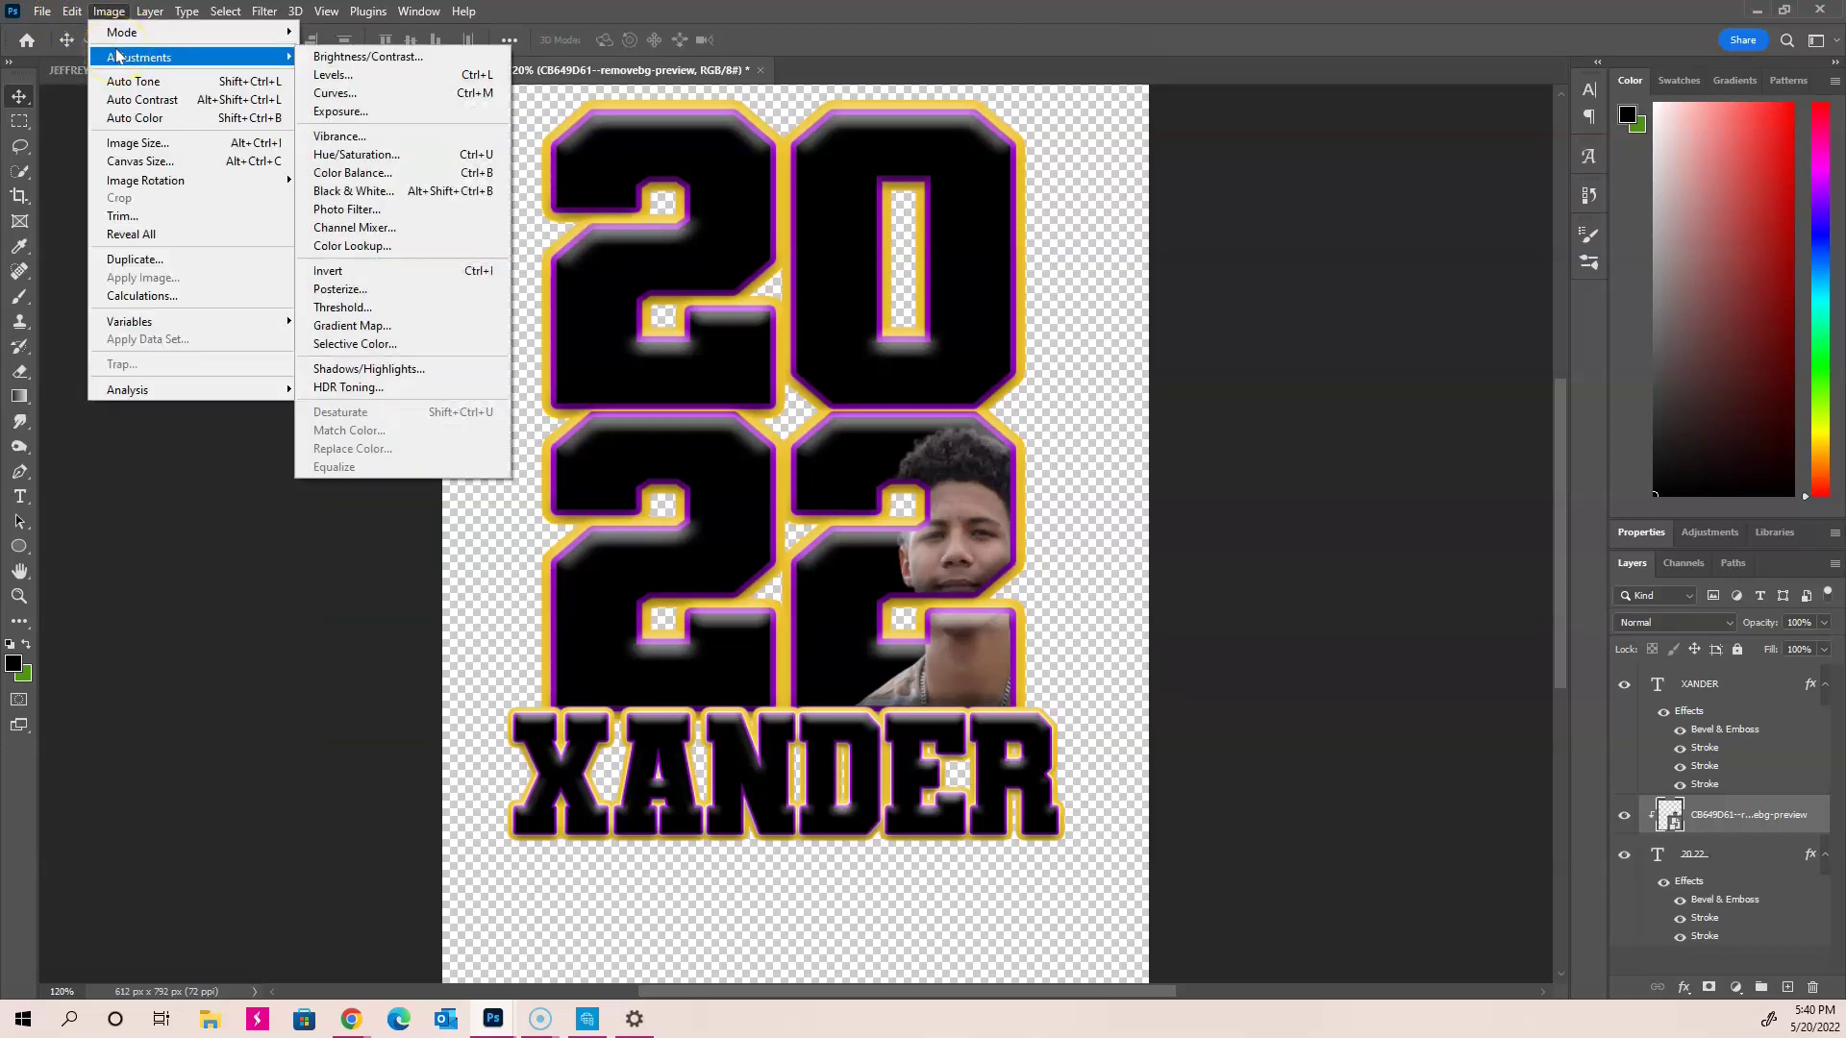
{"action": "left_click", "coordinate": [309, 60]}
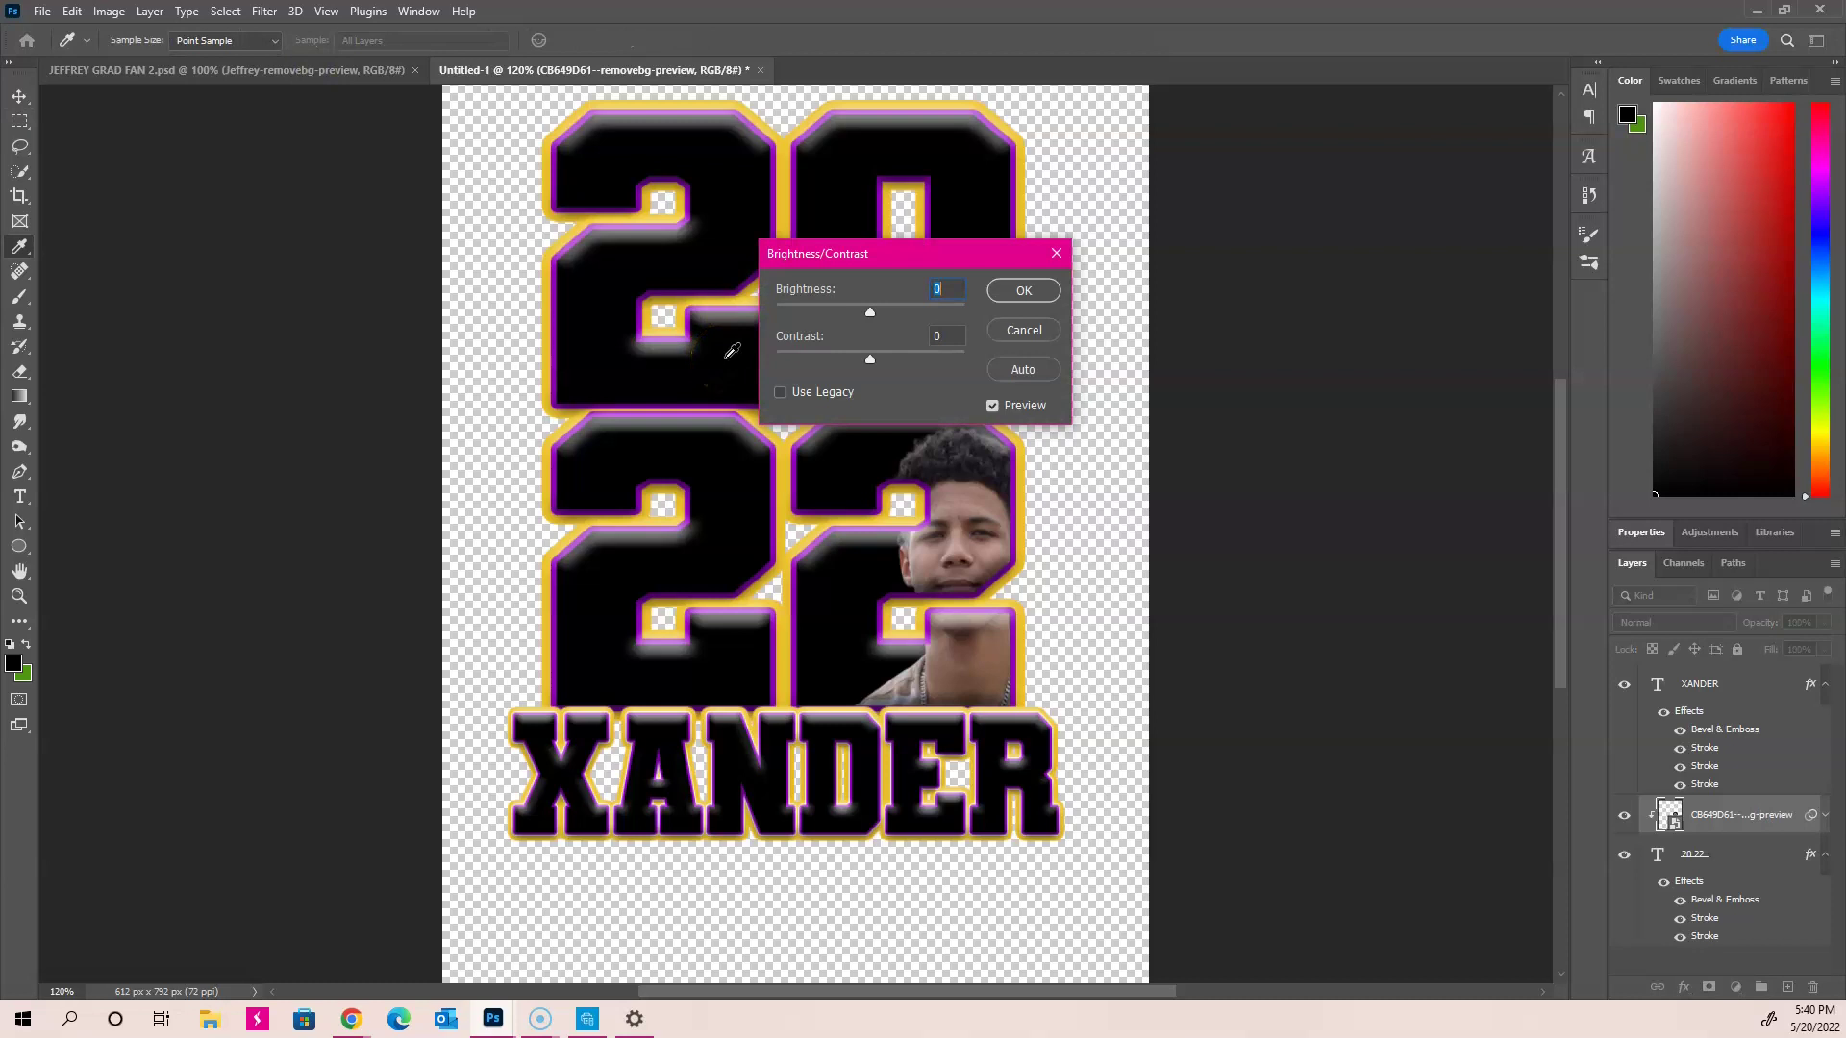
{"action": "type", "text": "22"}
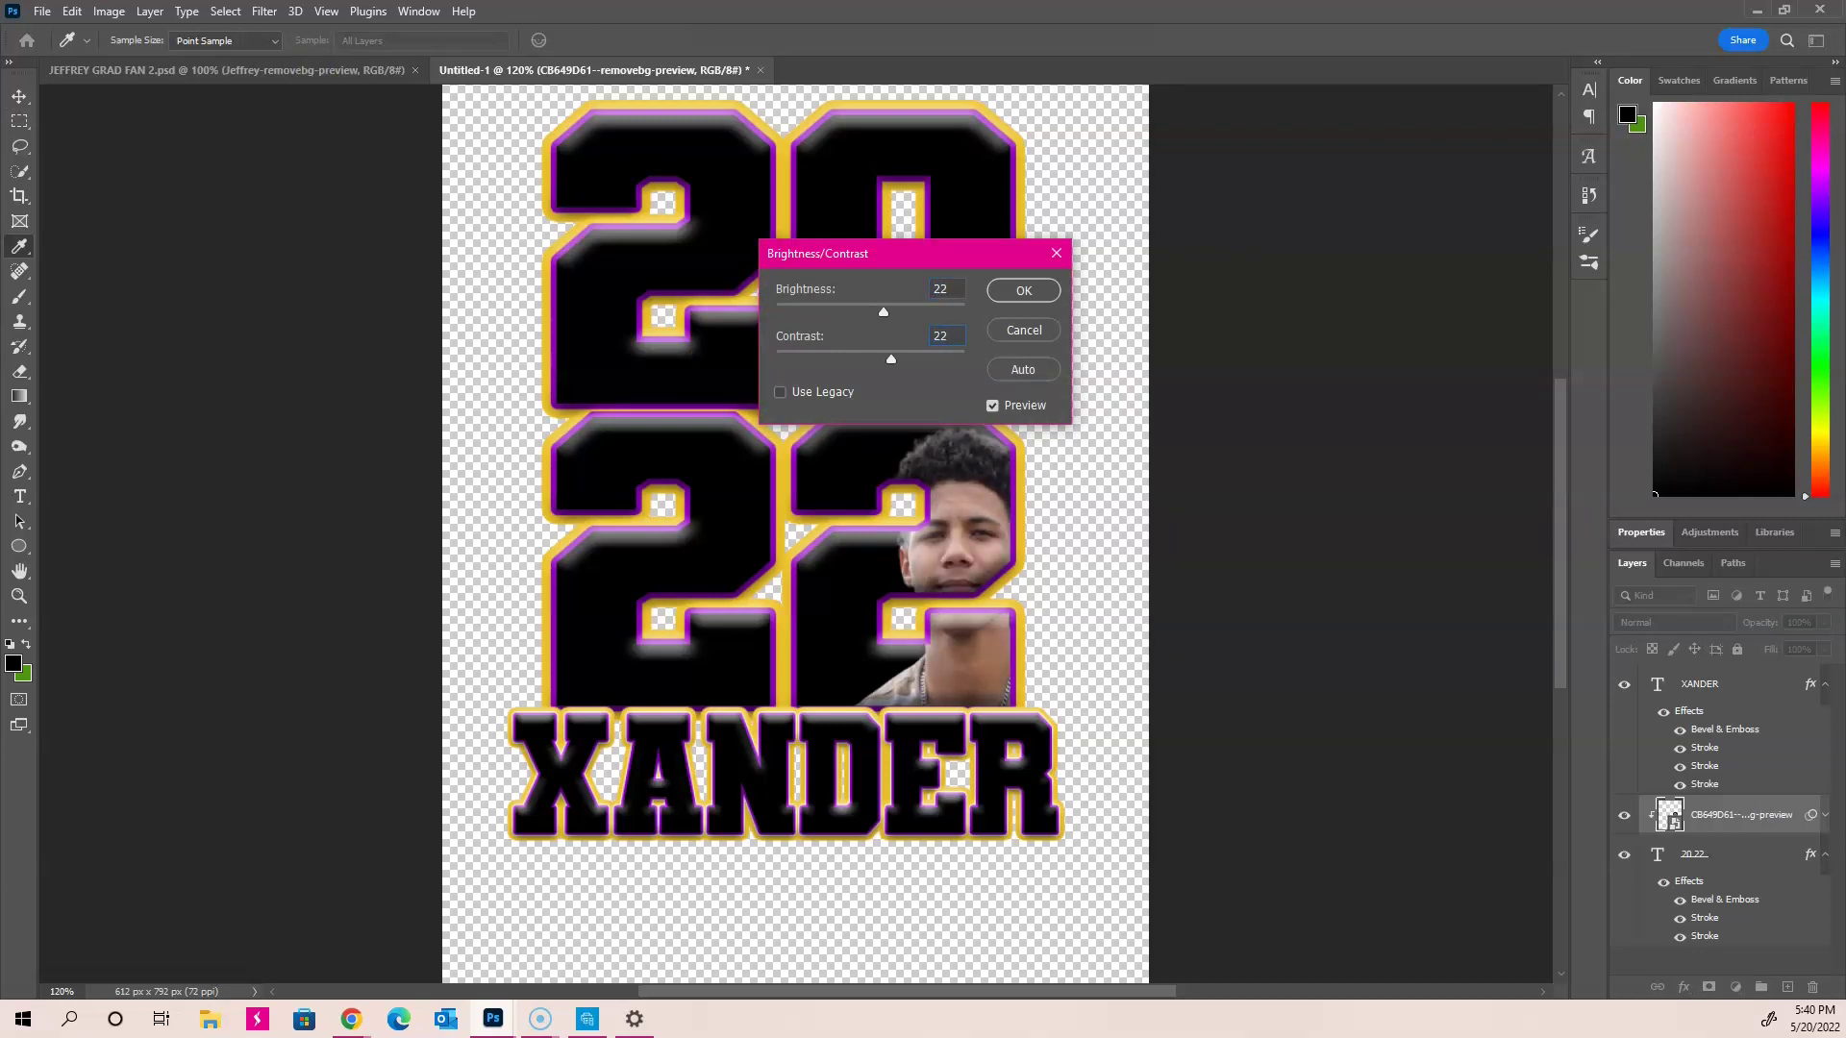
{"action": "left_click", "coordinate": [1029, 291]}
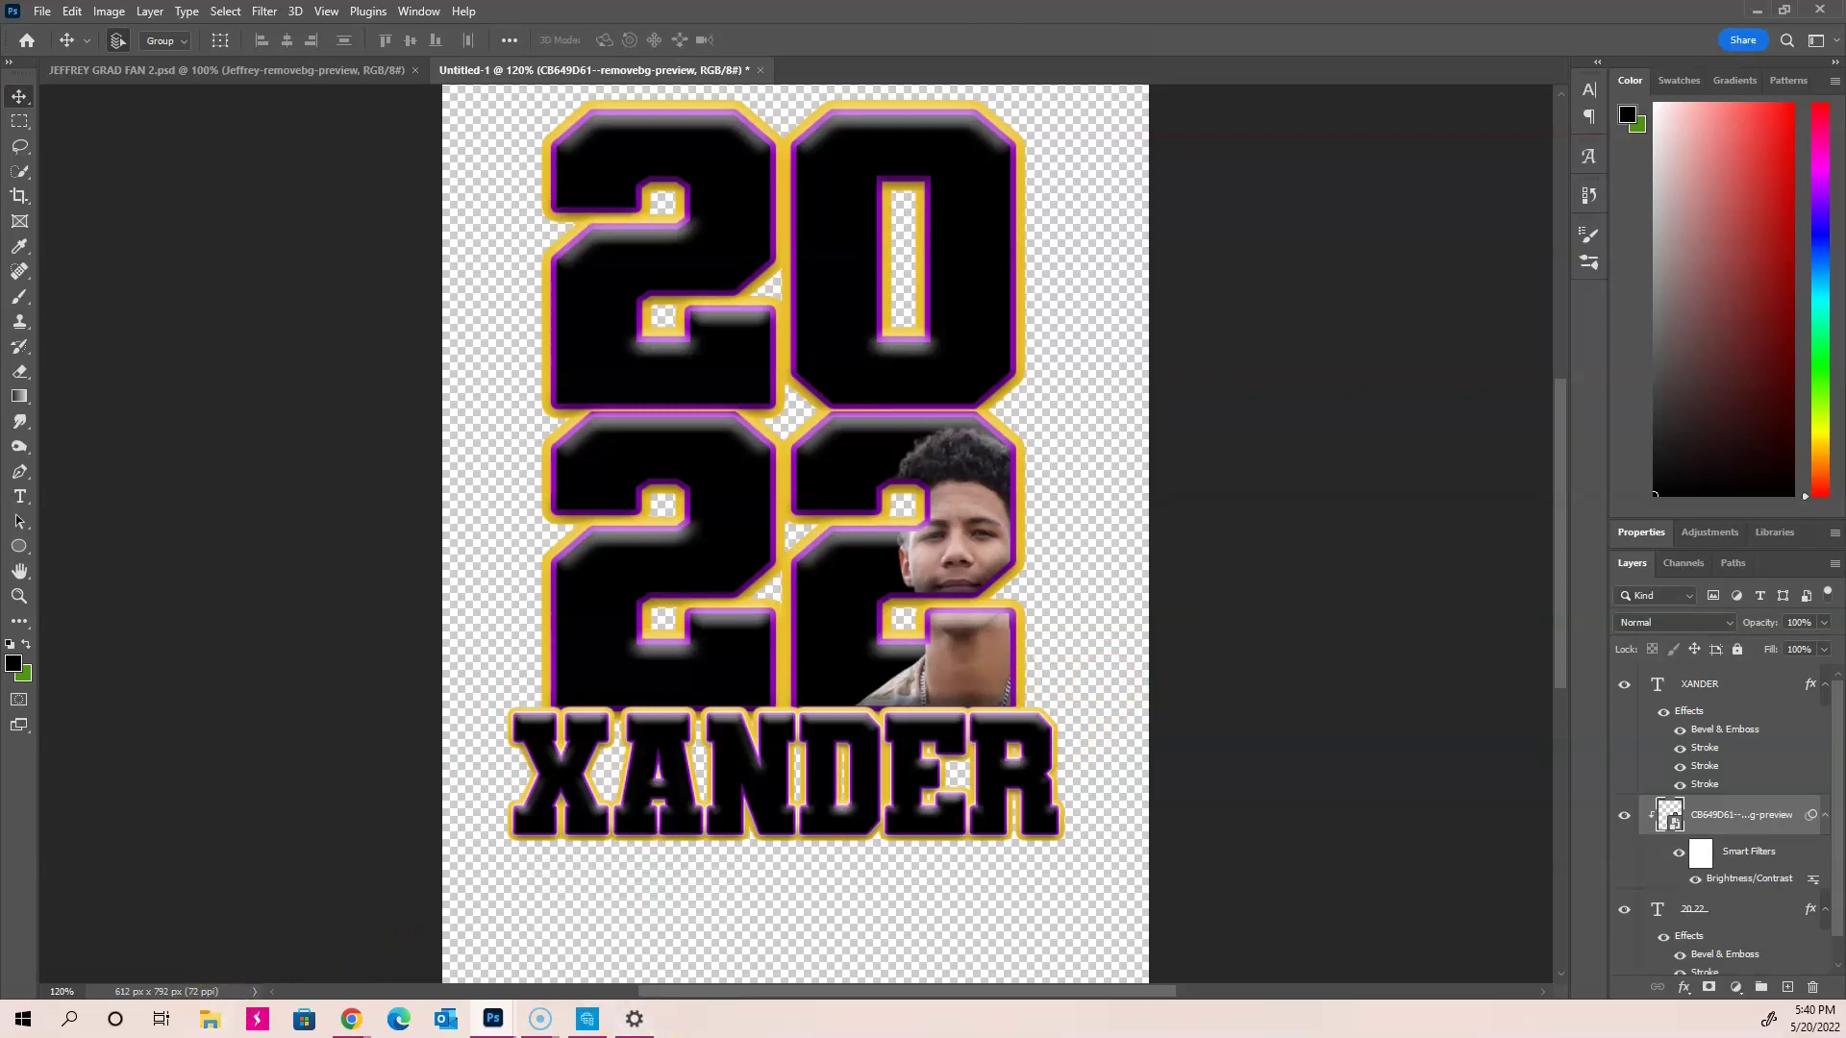
{"action": "left_click", "coordinate": [42, 11]}
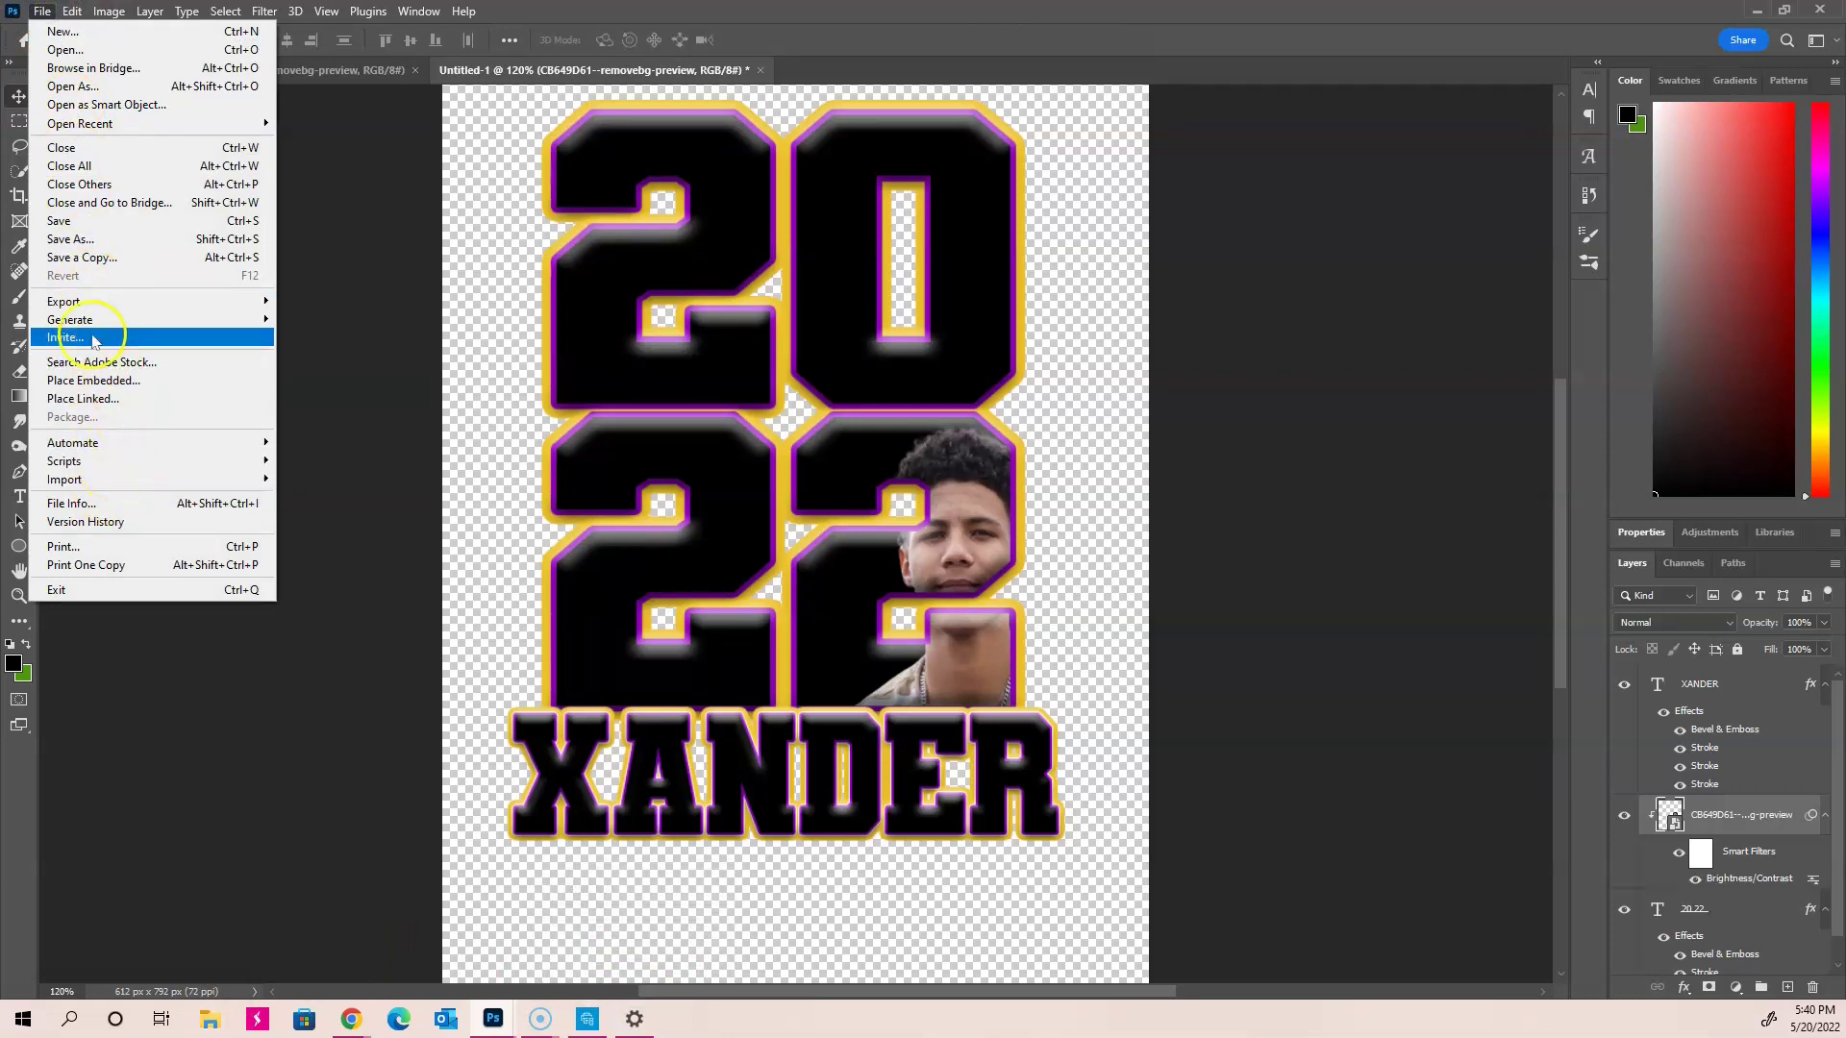
Step: Place the DSC_0673-removebg-preview cut-out into the poster as an embedded image
{"action": "left_click", "coordinate": [107, 380]}
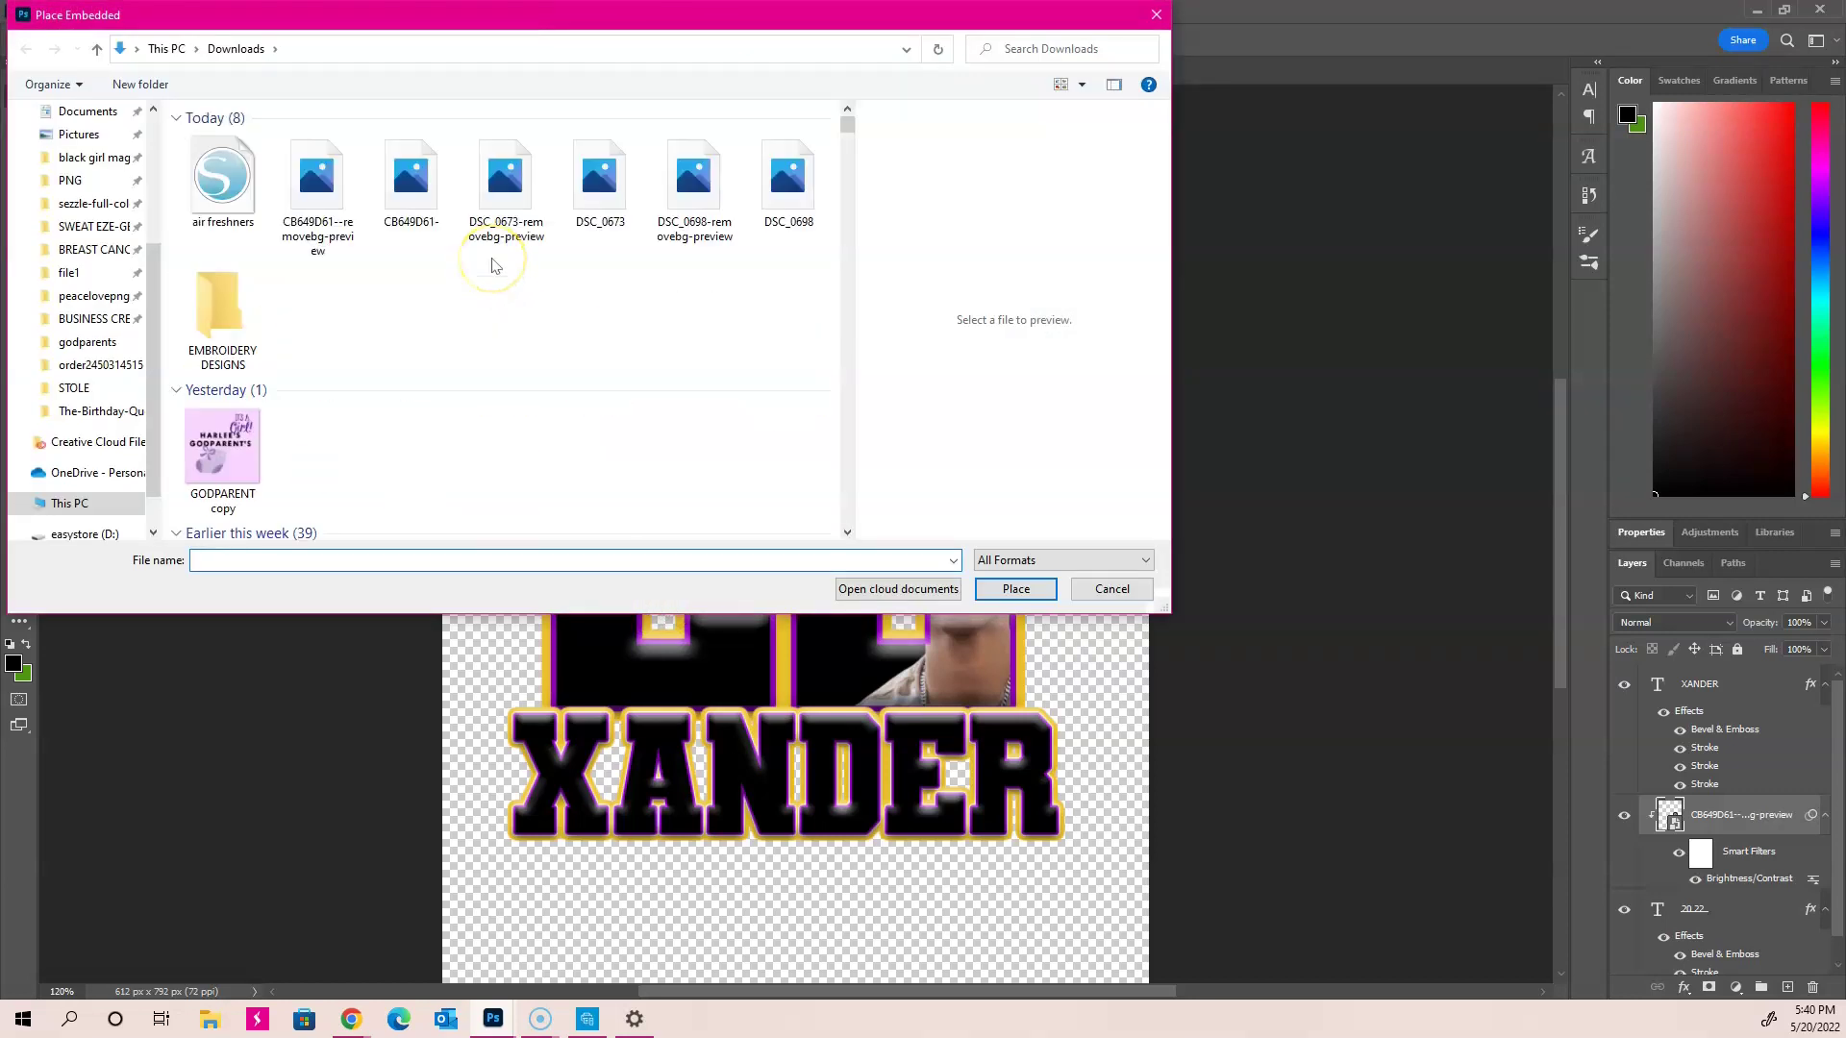
{"action": "left_click", "coordinate": [543, 203]}
{"action": "key", "text": "Return"}
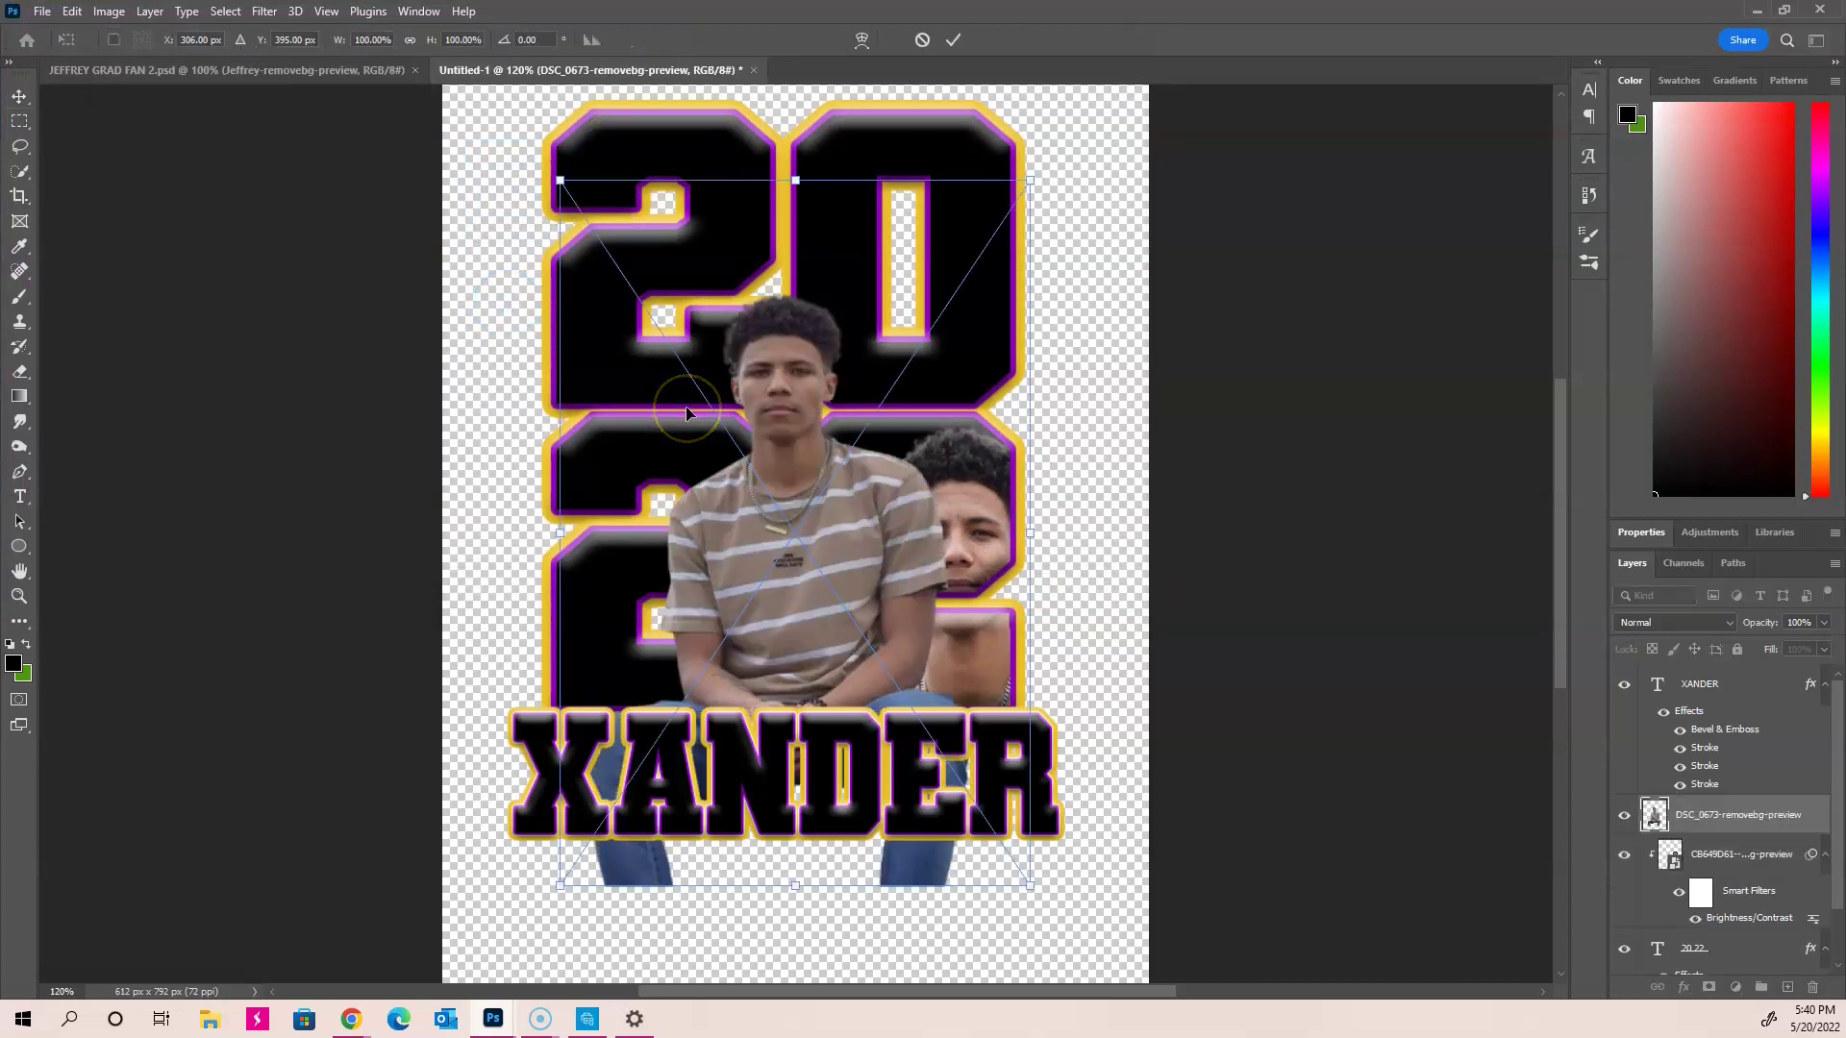
Step: Shrink the placed photo and set it above XANDER beside the first portrait, then commit
{"action": "left_click_drag", "start_coordinate": [915, 575], "coordinate": [782, 578]}
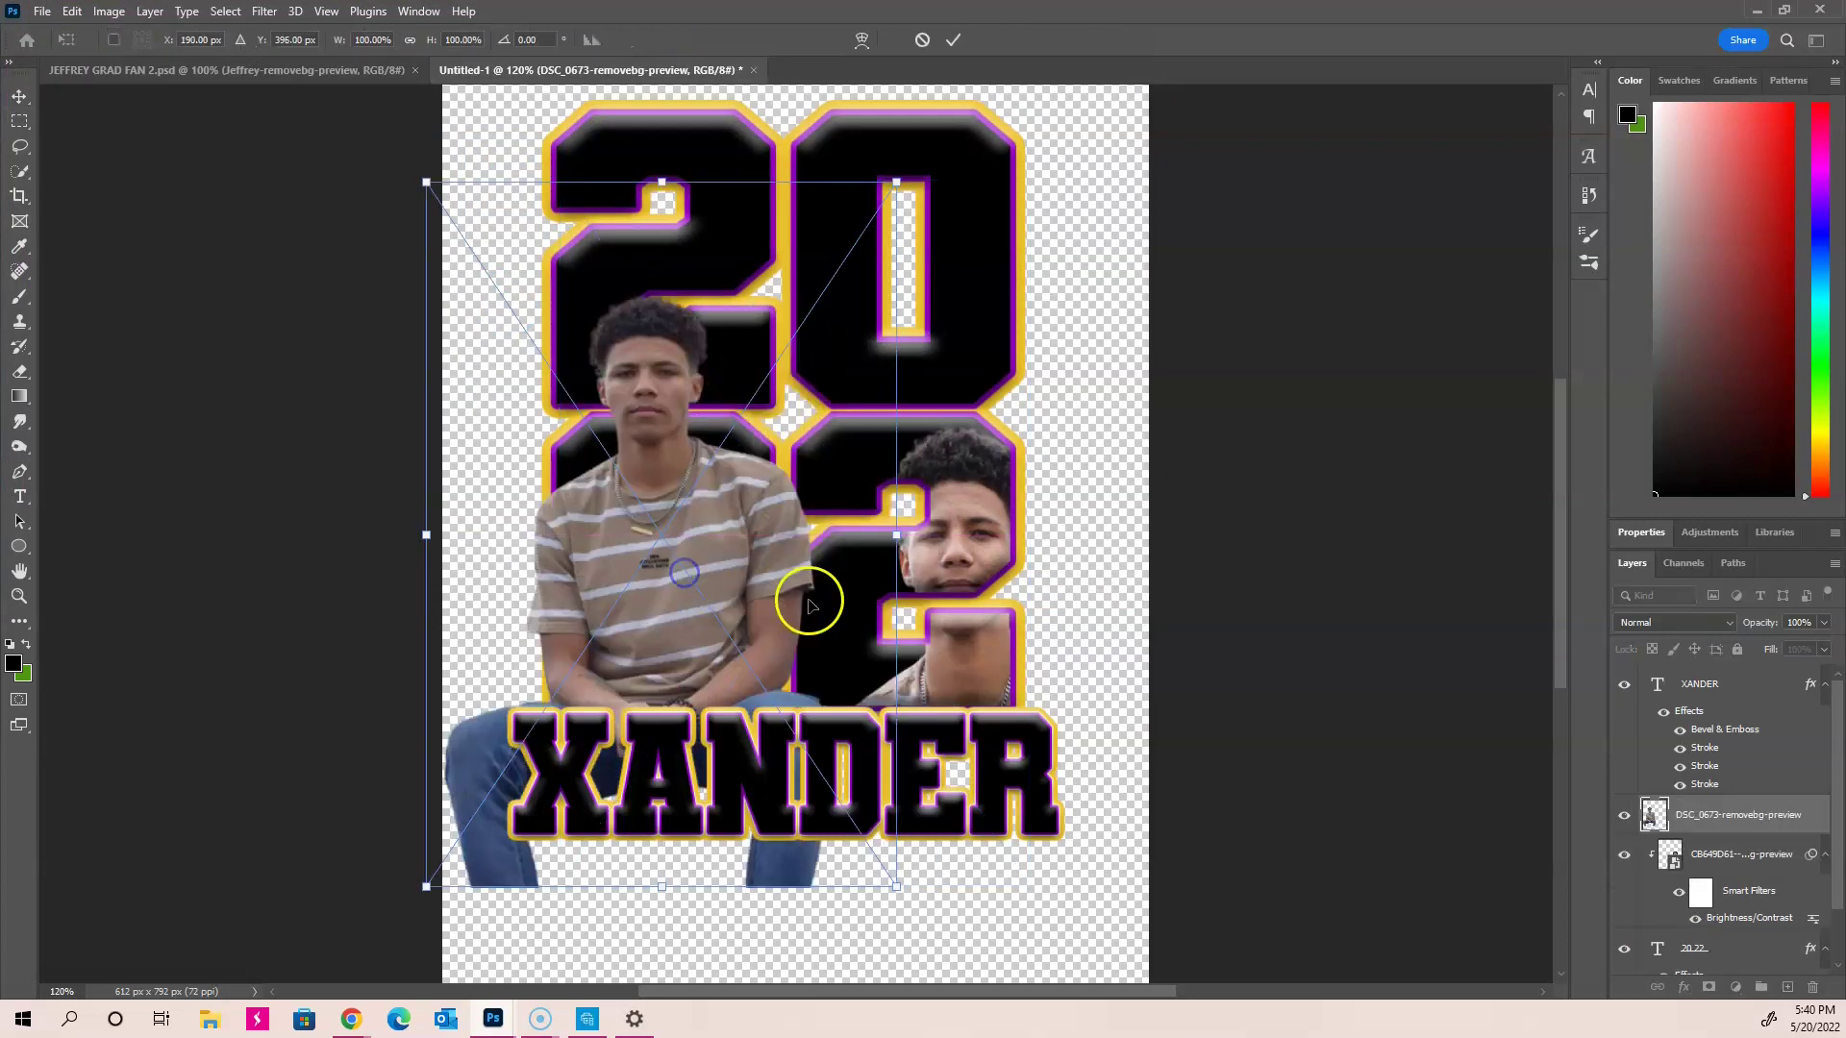
{"action": "left_click_drag", "start_coordinate": [661, 552], "coordinate": [662, 534]}
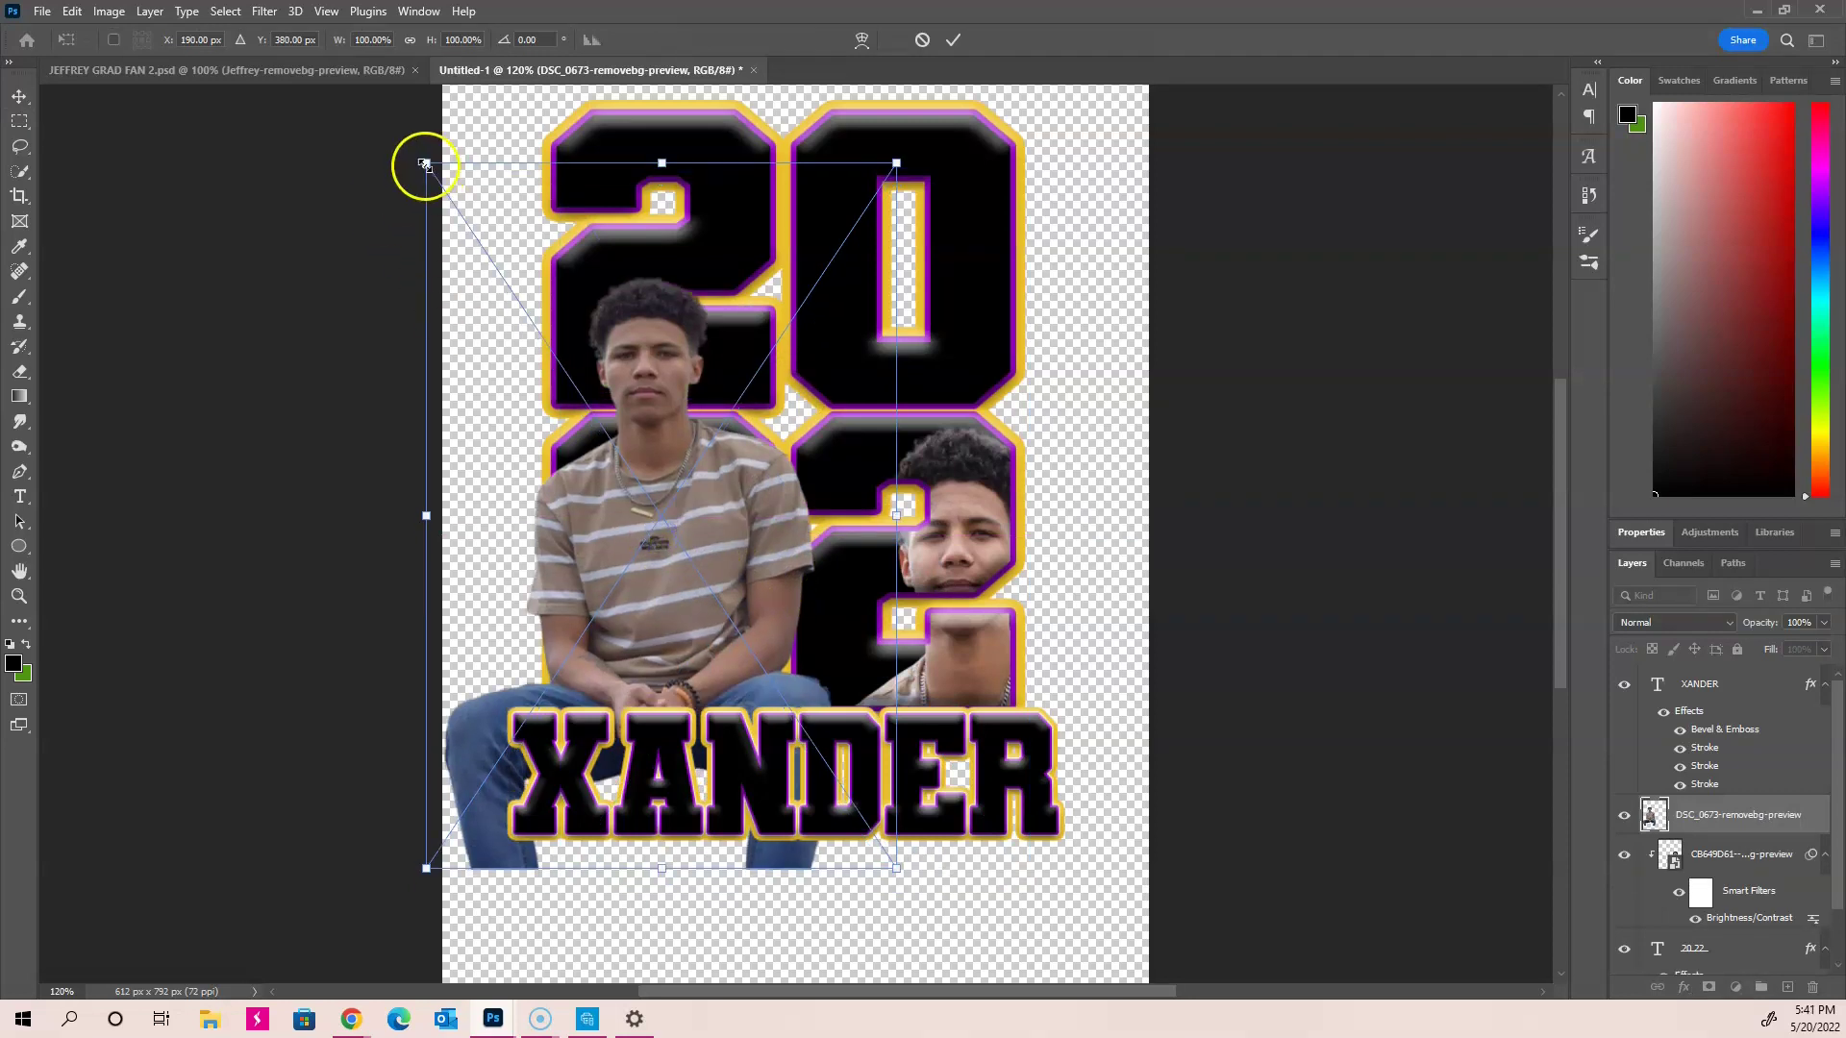
{"action": "left_click_drag", "start_coordinate": [424, 164], "coordinate": [621, 483]}
{"action": "left_click_drag", "start_coordinate": [777, 624], "coordinate": [791, 527]}
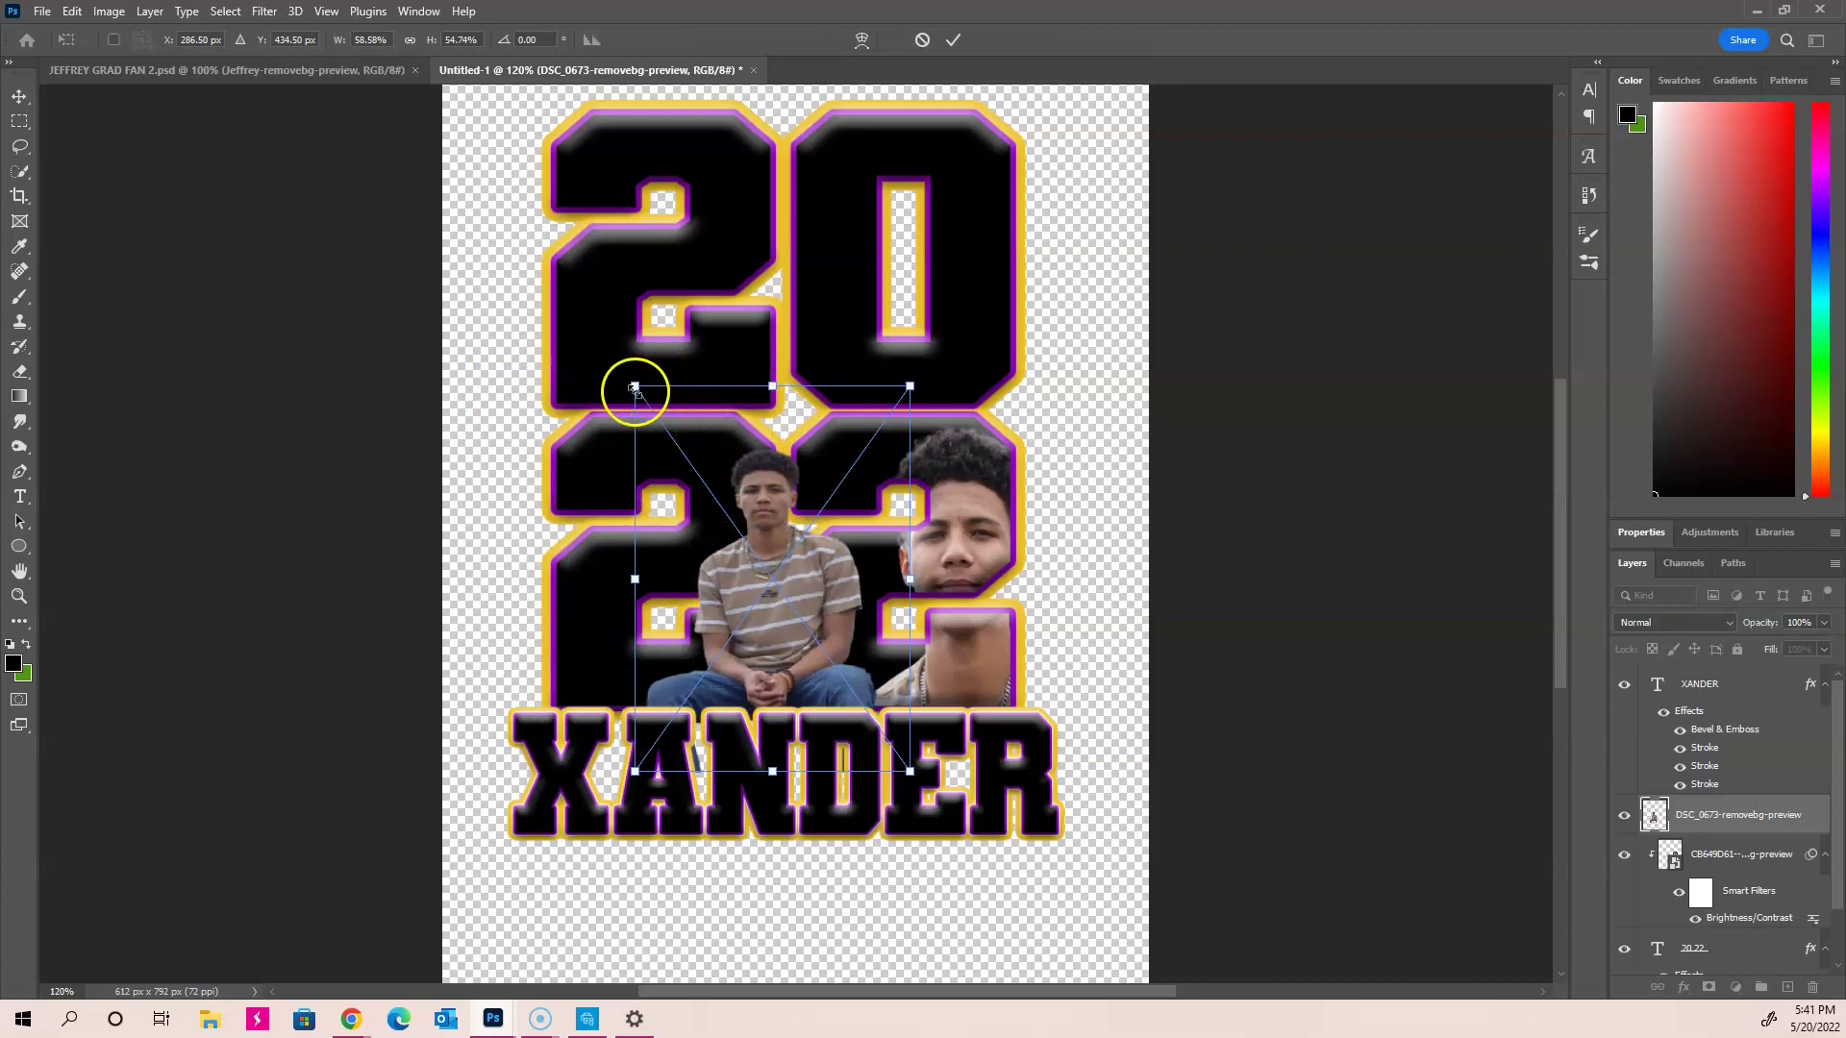
{"action": "left_click_drag", "start_coordinate": [635, 385], "coordinate": [722, 479]}
{"action": "mouse_move", "coordinate": [837, 644]}
{"action": "left_mouse_down"}
{"action": "mouse_move", "coordinate": [794, 663]}
{"action": "mouse_move", "coordinate": [847, 663]}
{"action": "left_mouse_up"}
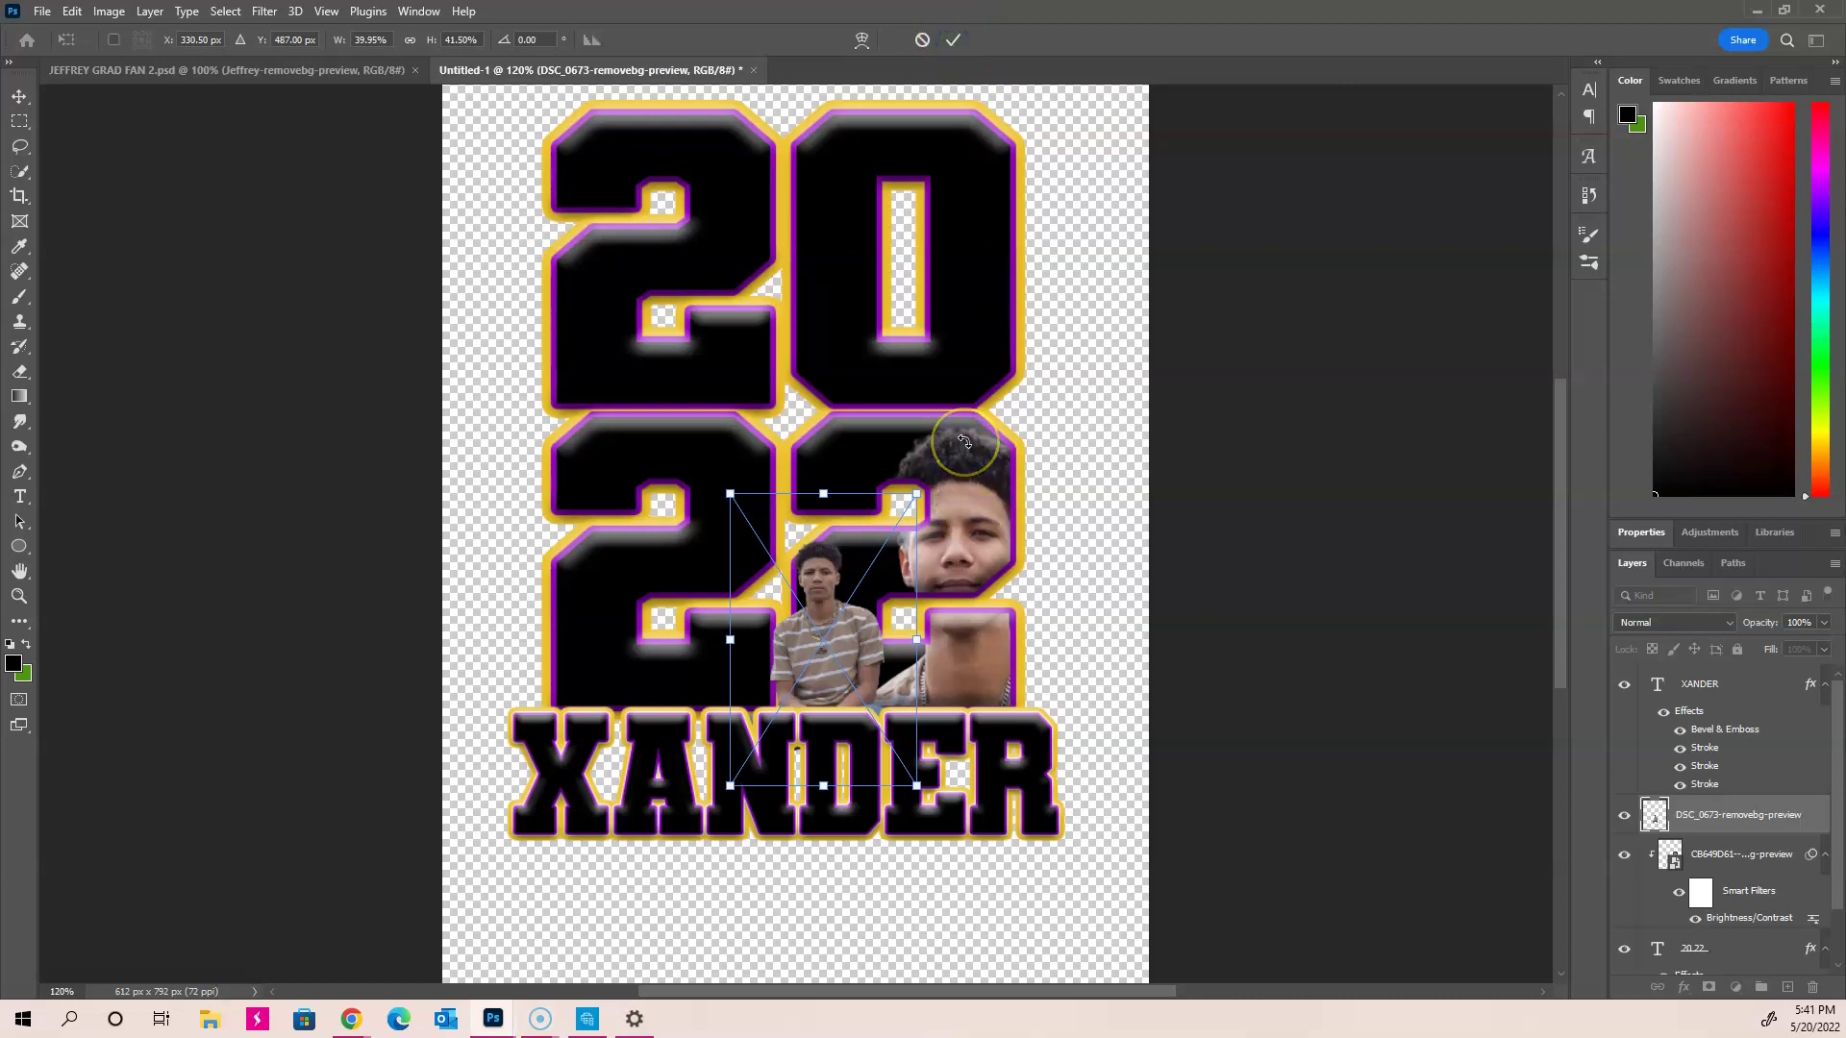
{"action": "left_click", "coordinate": [953, 40]}
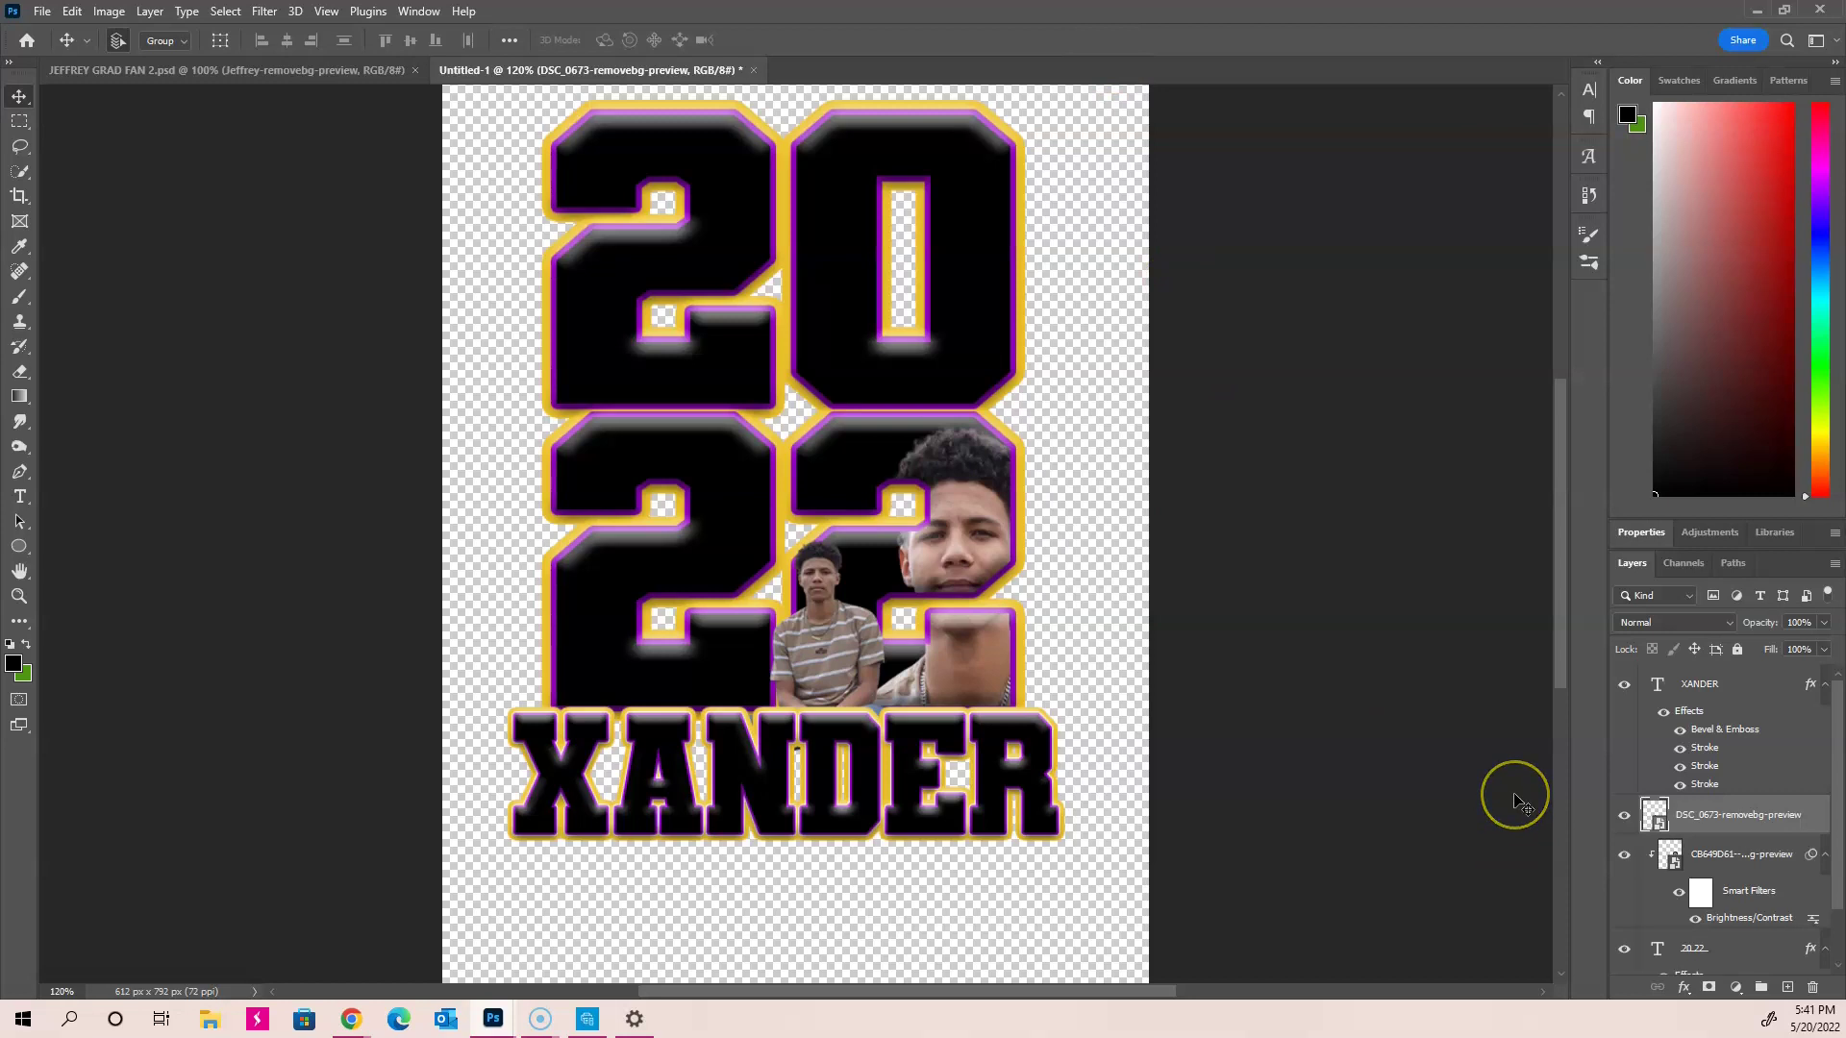
Step: Add a Drop Shadow effect to the DSC_0673 photo and bring up its shadow colour picker
{"action": "left_click", "coordinate": [1686, 988]}
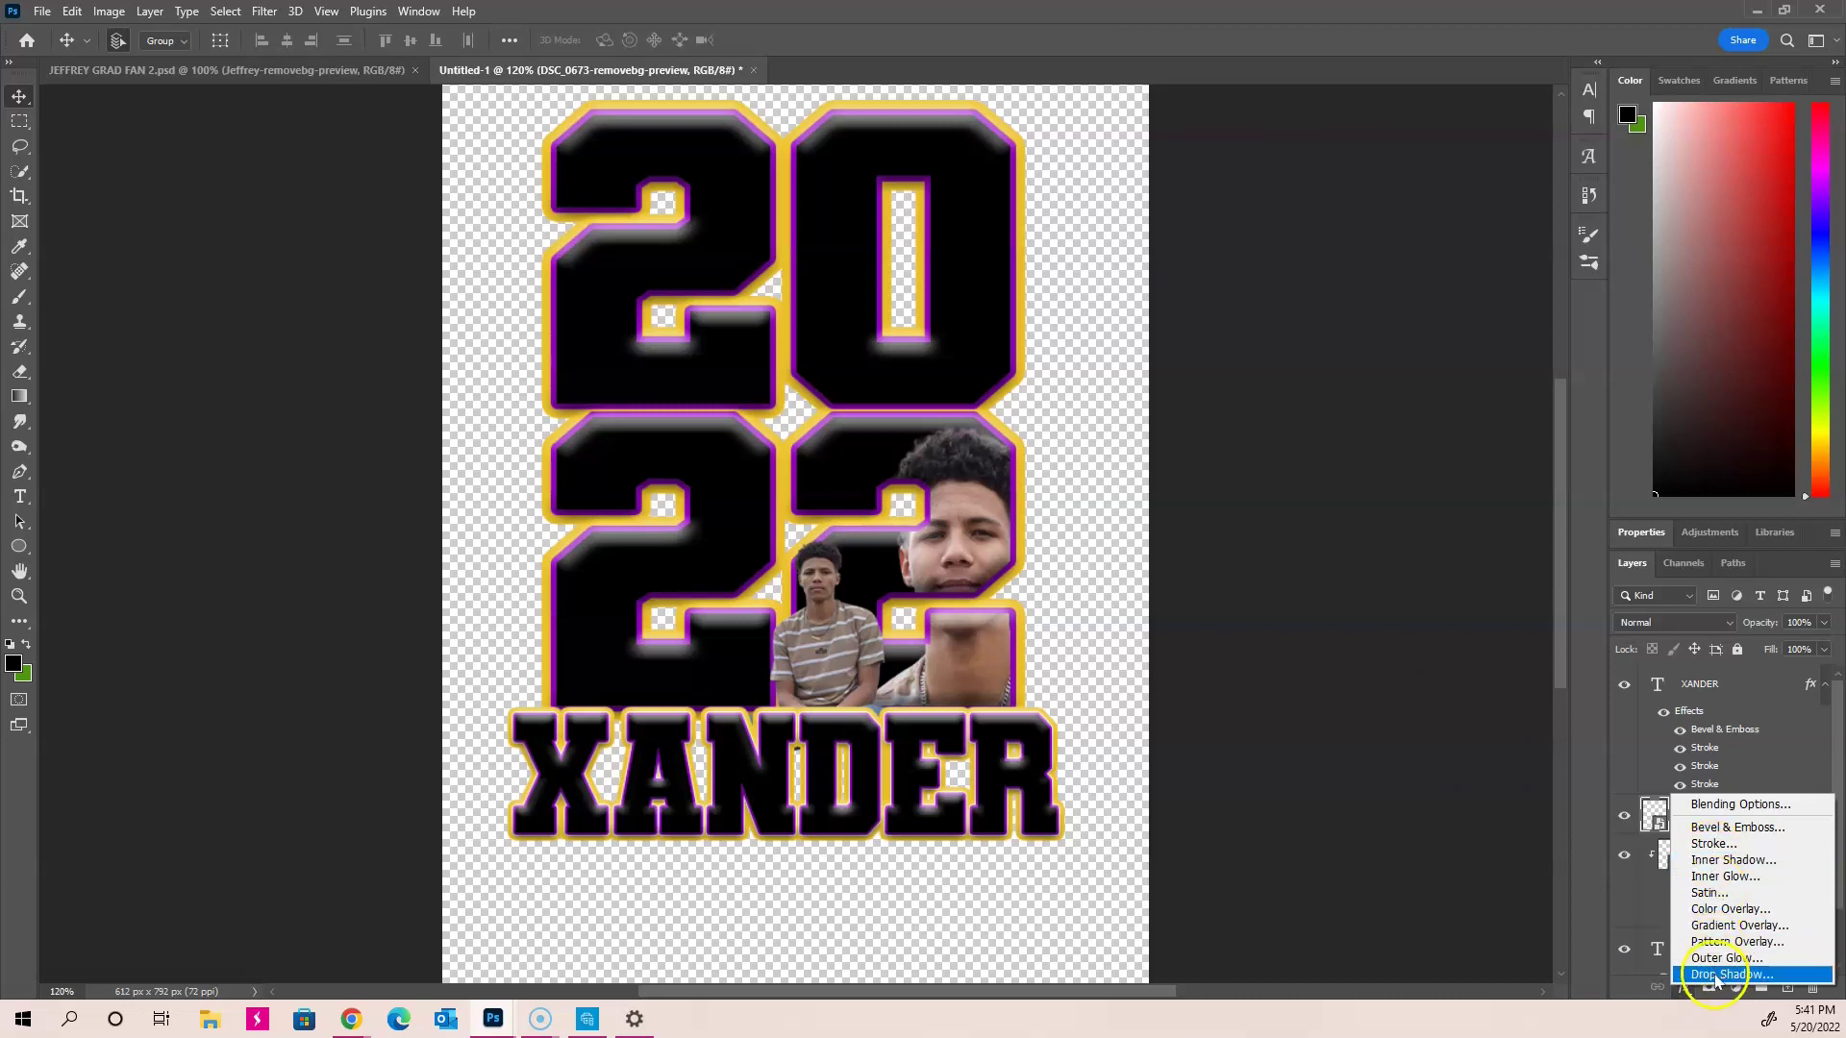
{"action": "key", "text": "Escape"}
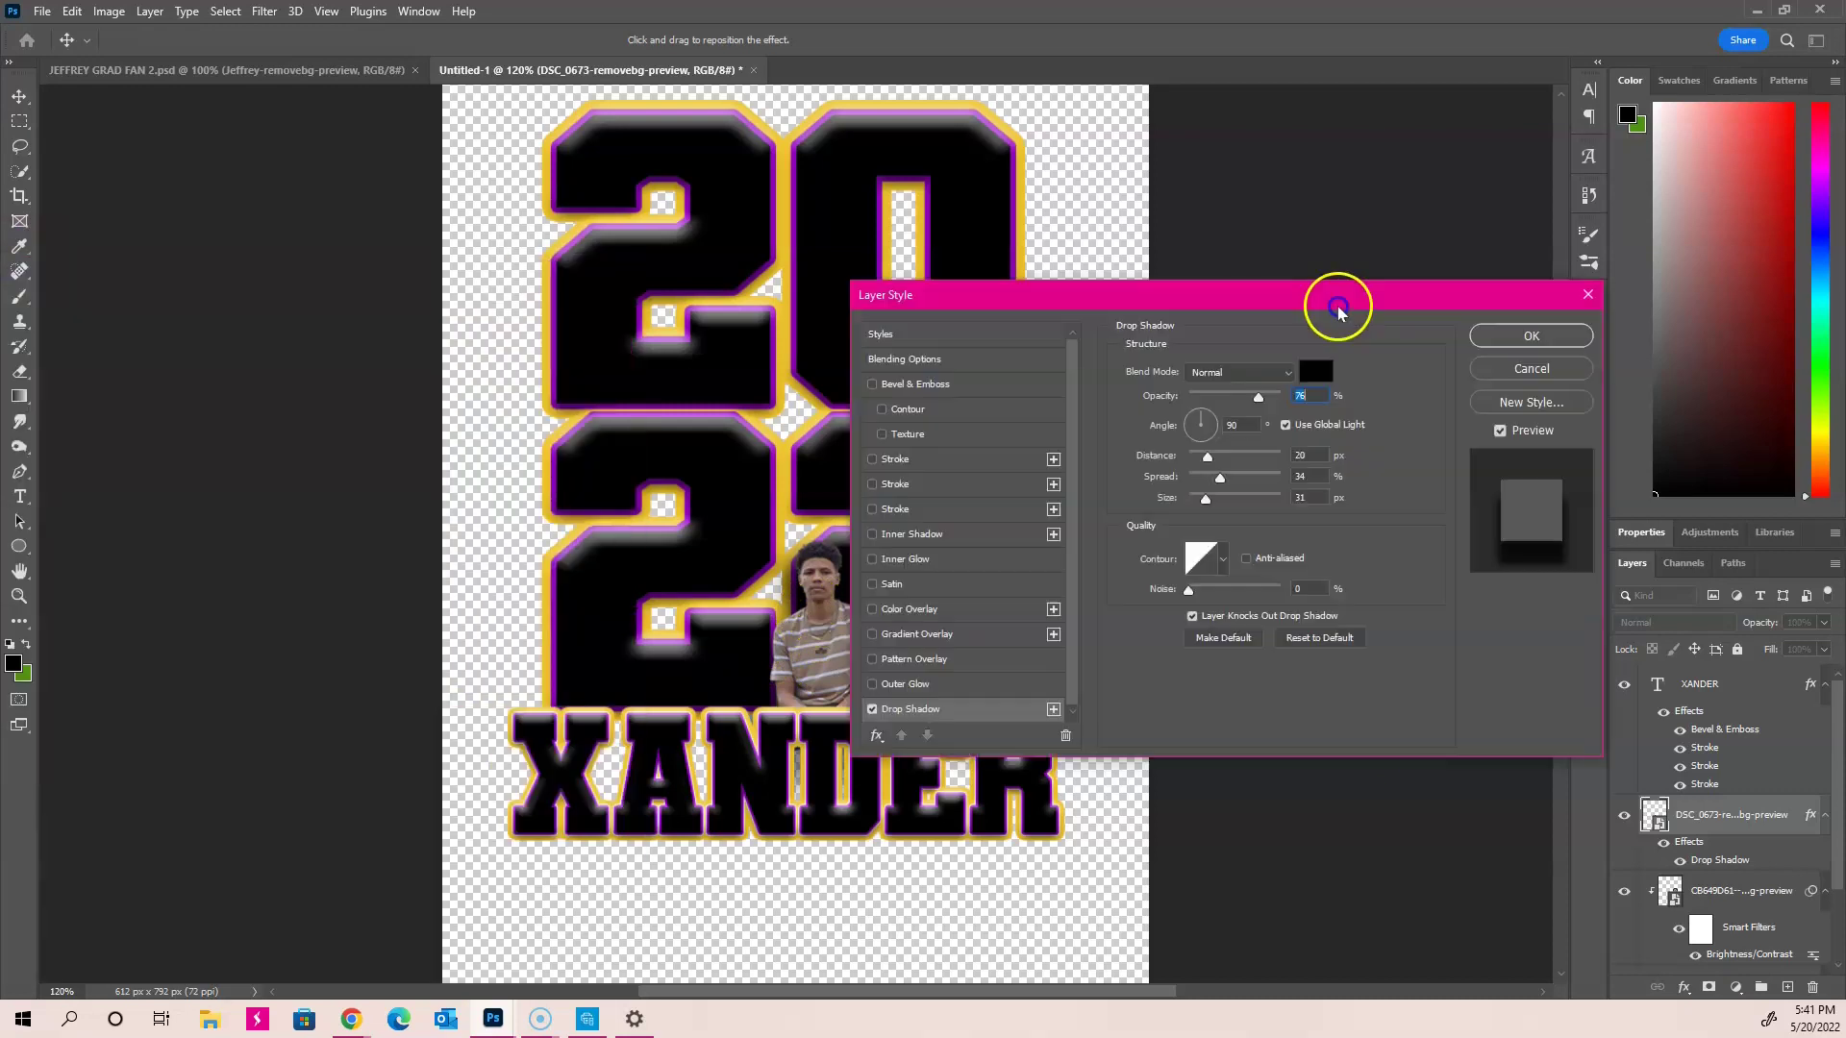
{"action": "left_click_drag", "start_coordinate": [1331, 301], "coordinate": [1480, 174]}
{"action": "left_click", "coordinate": [1405, 282]}
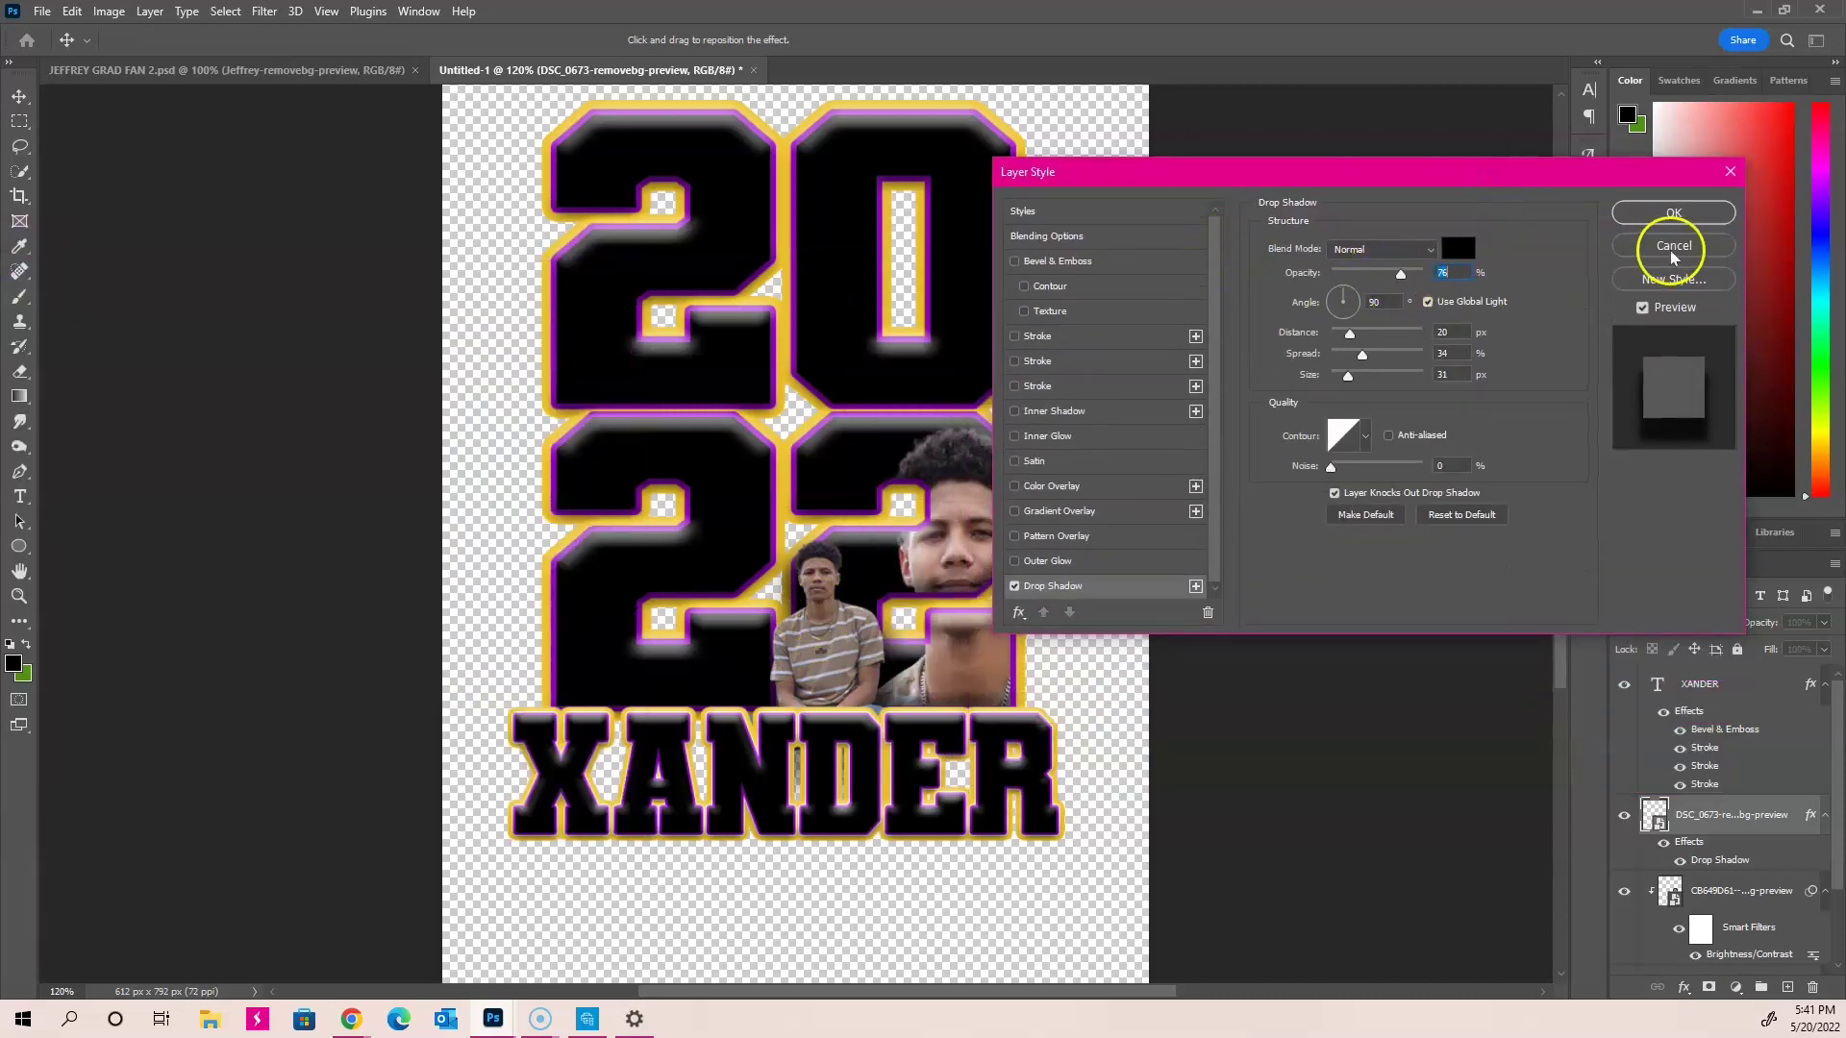
{"action": "left_click", "coordinate": [1456, 253]}
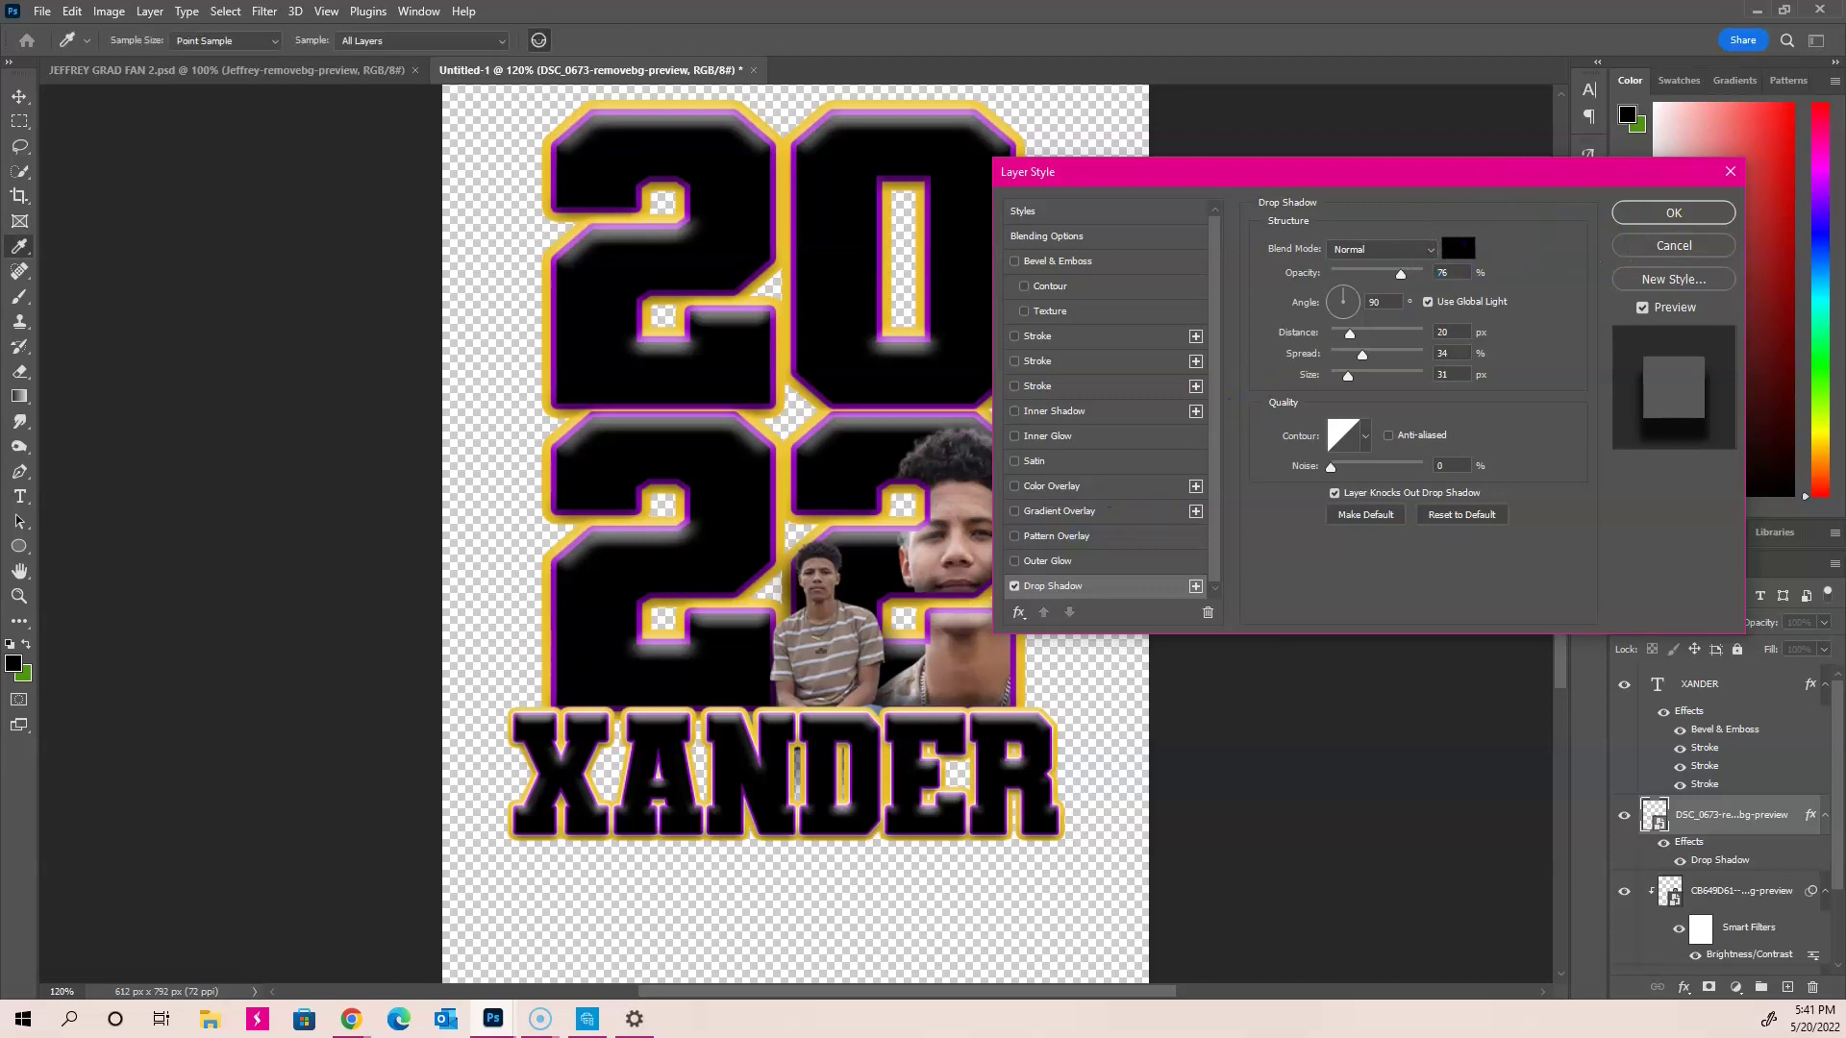
{"action": "left_click_drag", "start_coordinate": [894, 194], "coordinate": [1539, 381]}
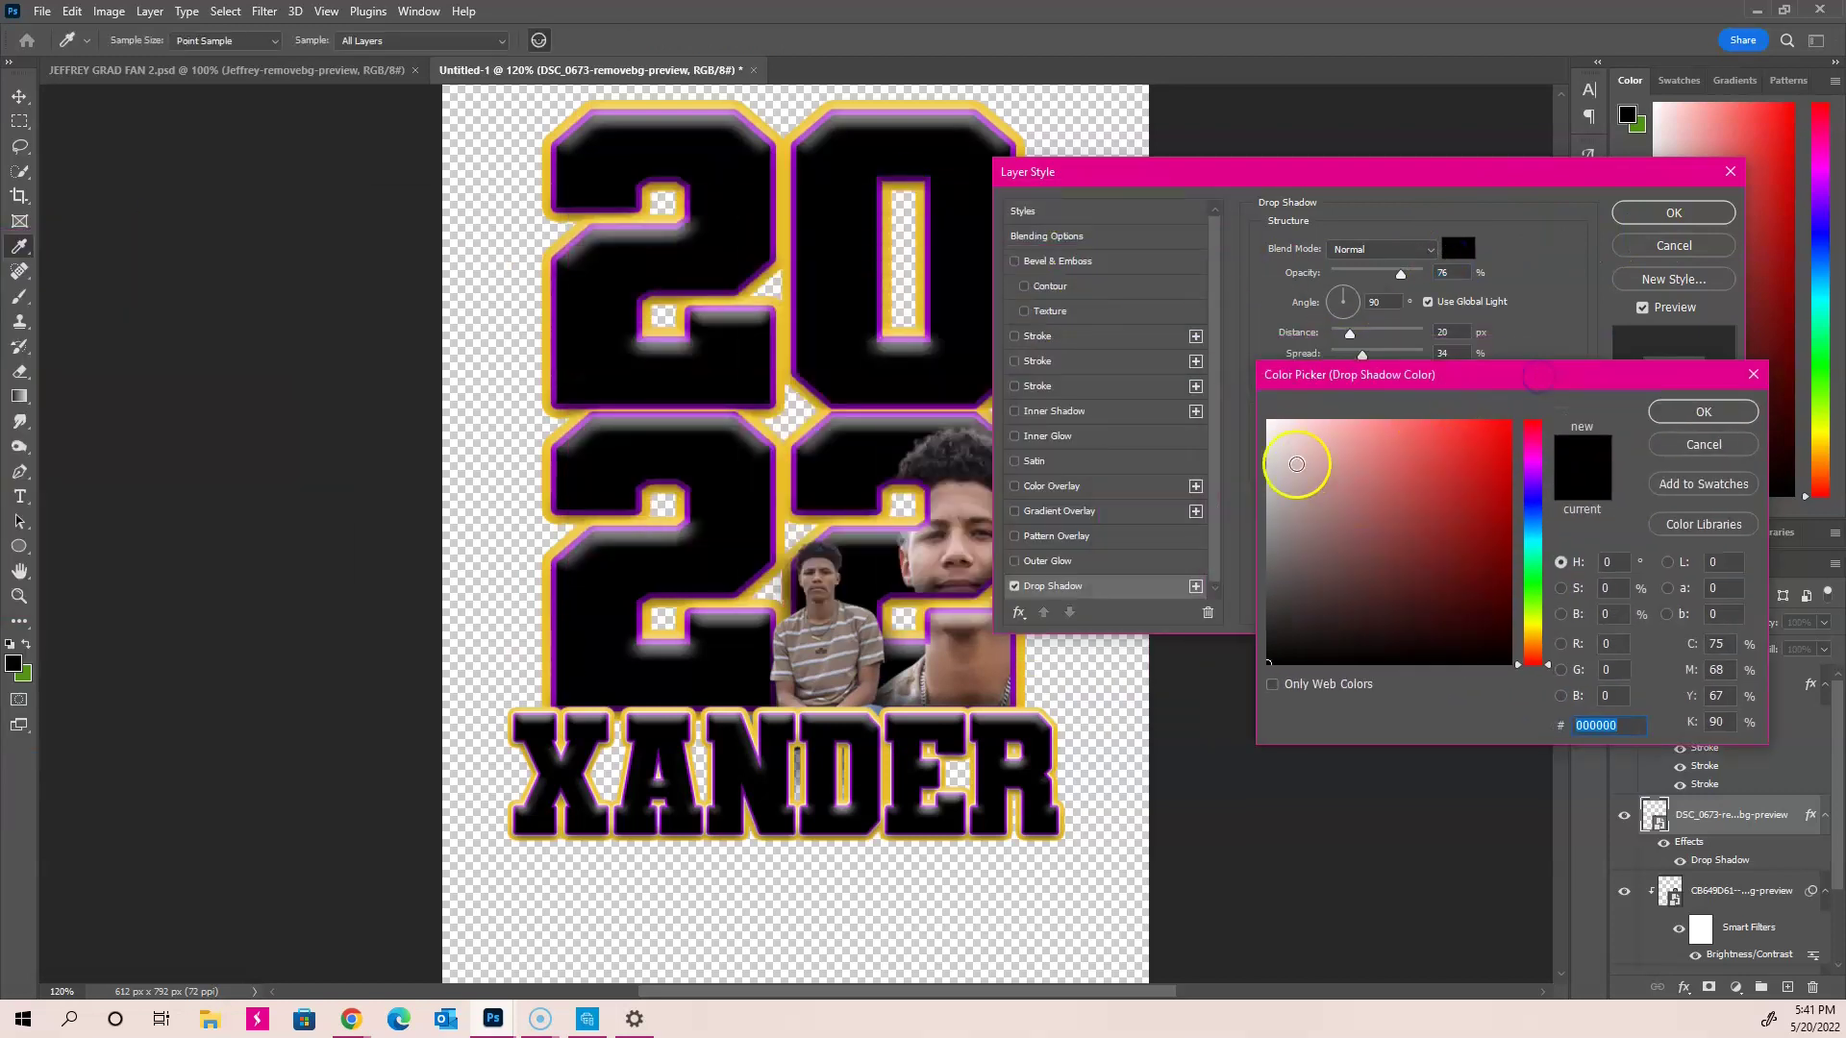
Step: Set the shadow colour to the sampled gold stroke, Distance to 10 px, and apply
{"action": "left_click", "coordinate": [1305, 452]}
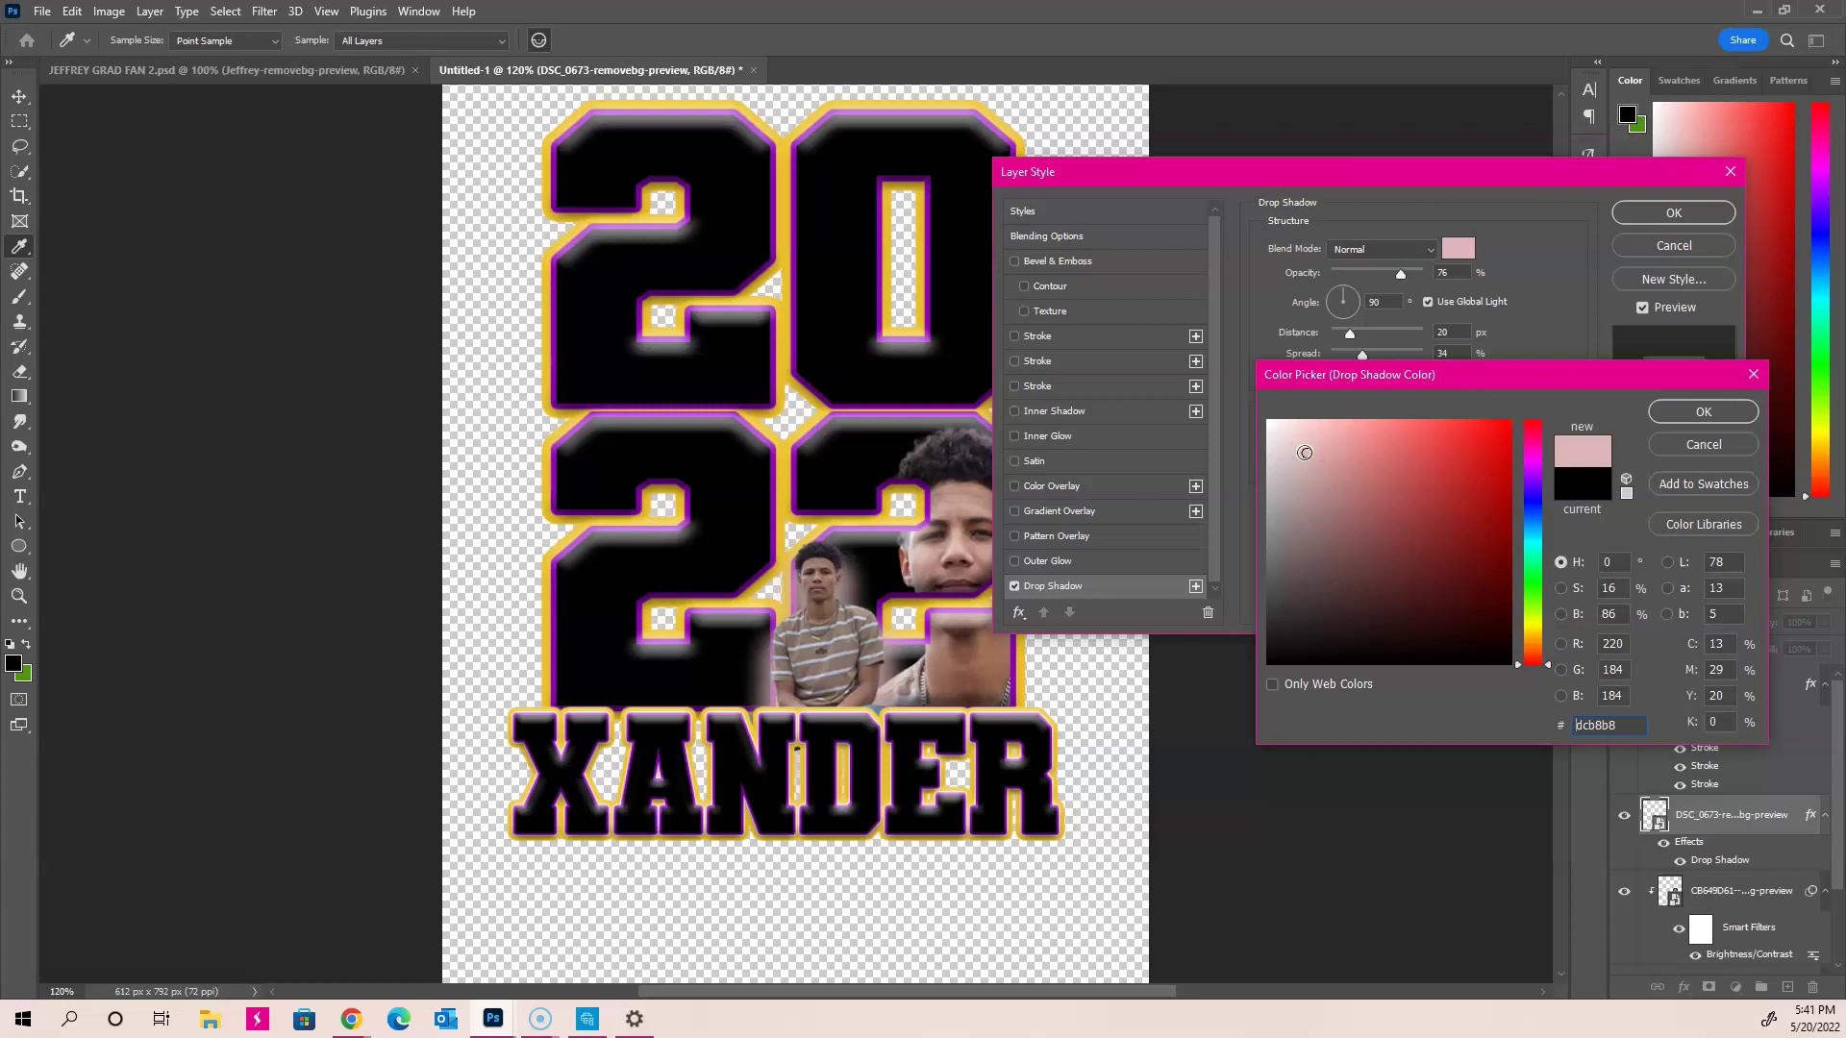
{"action": "left_click_drag", "start_coordinate": [1304, 453], "coordinate": [1268, 421]}
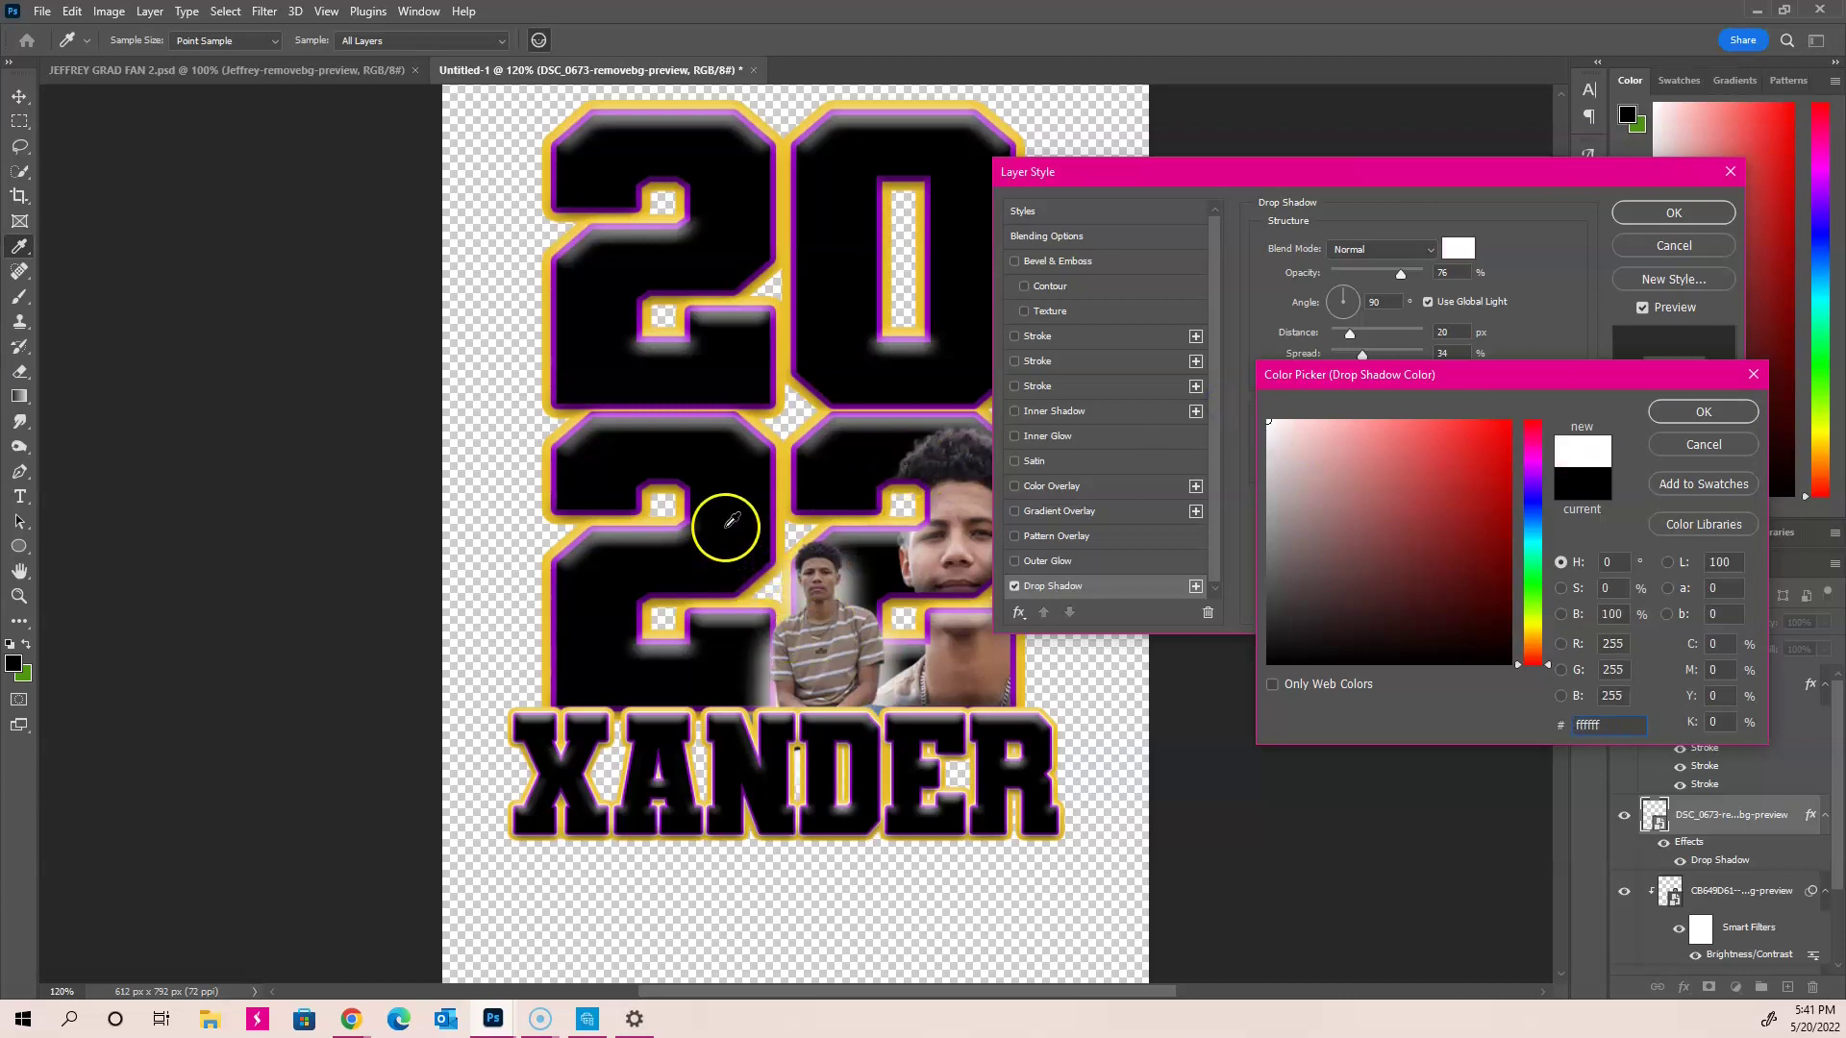
{"action": "left_click", "coordinate": [777, 471]}
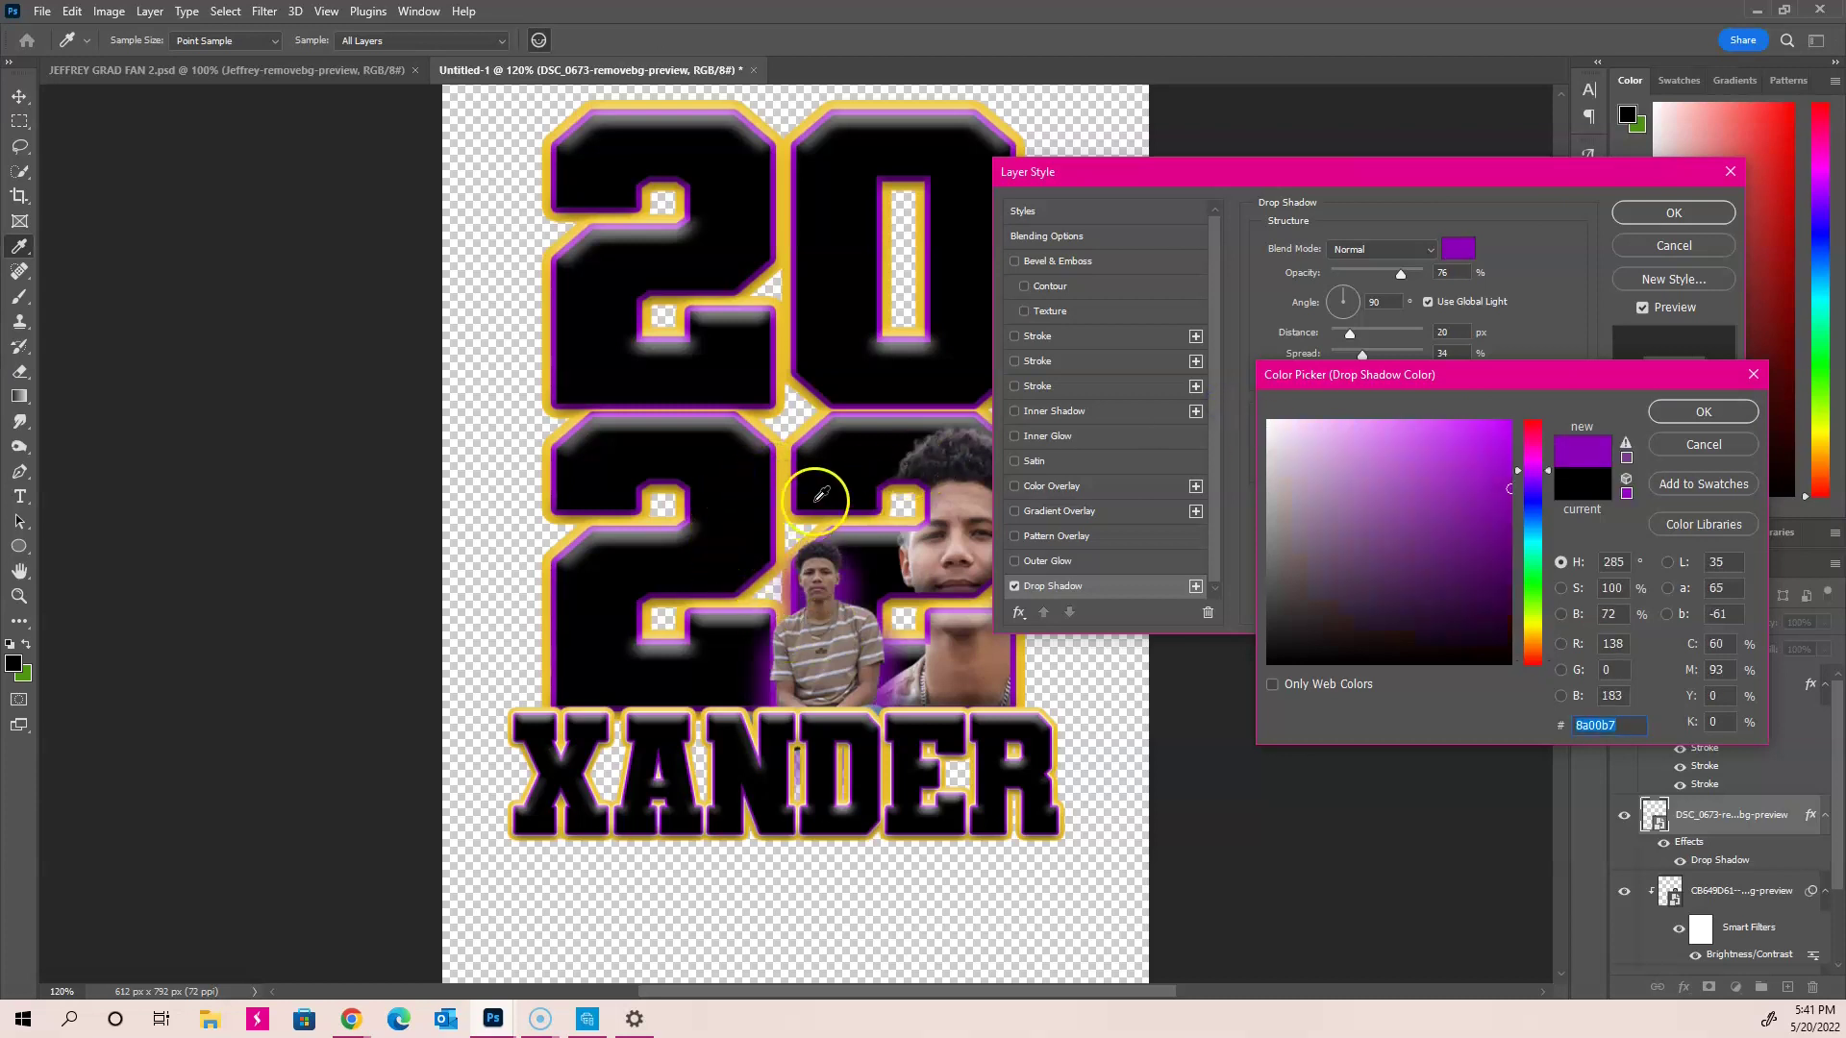
{"action": "left_click", "coordinate": [783, 477]}
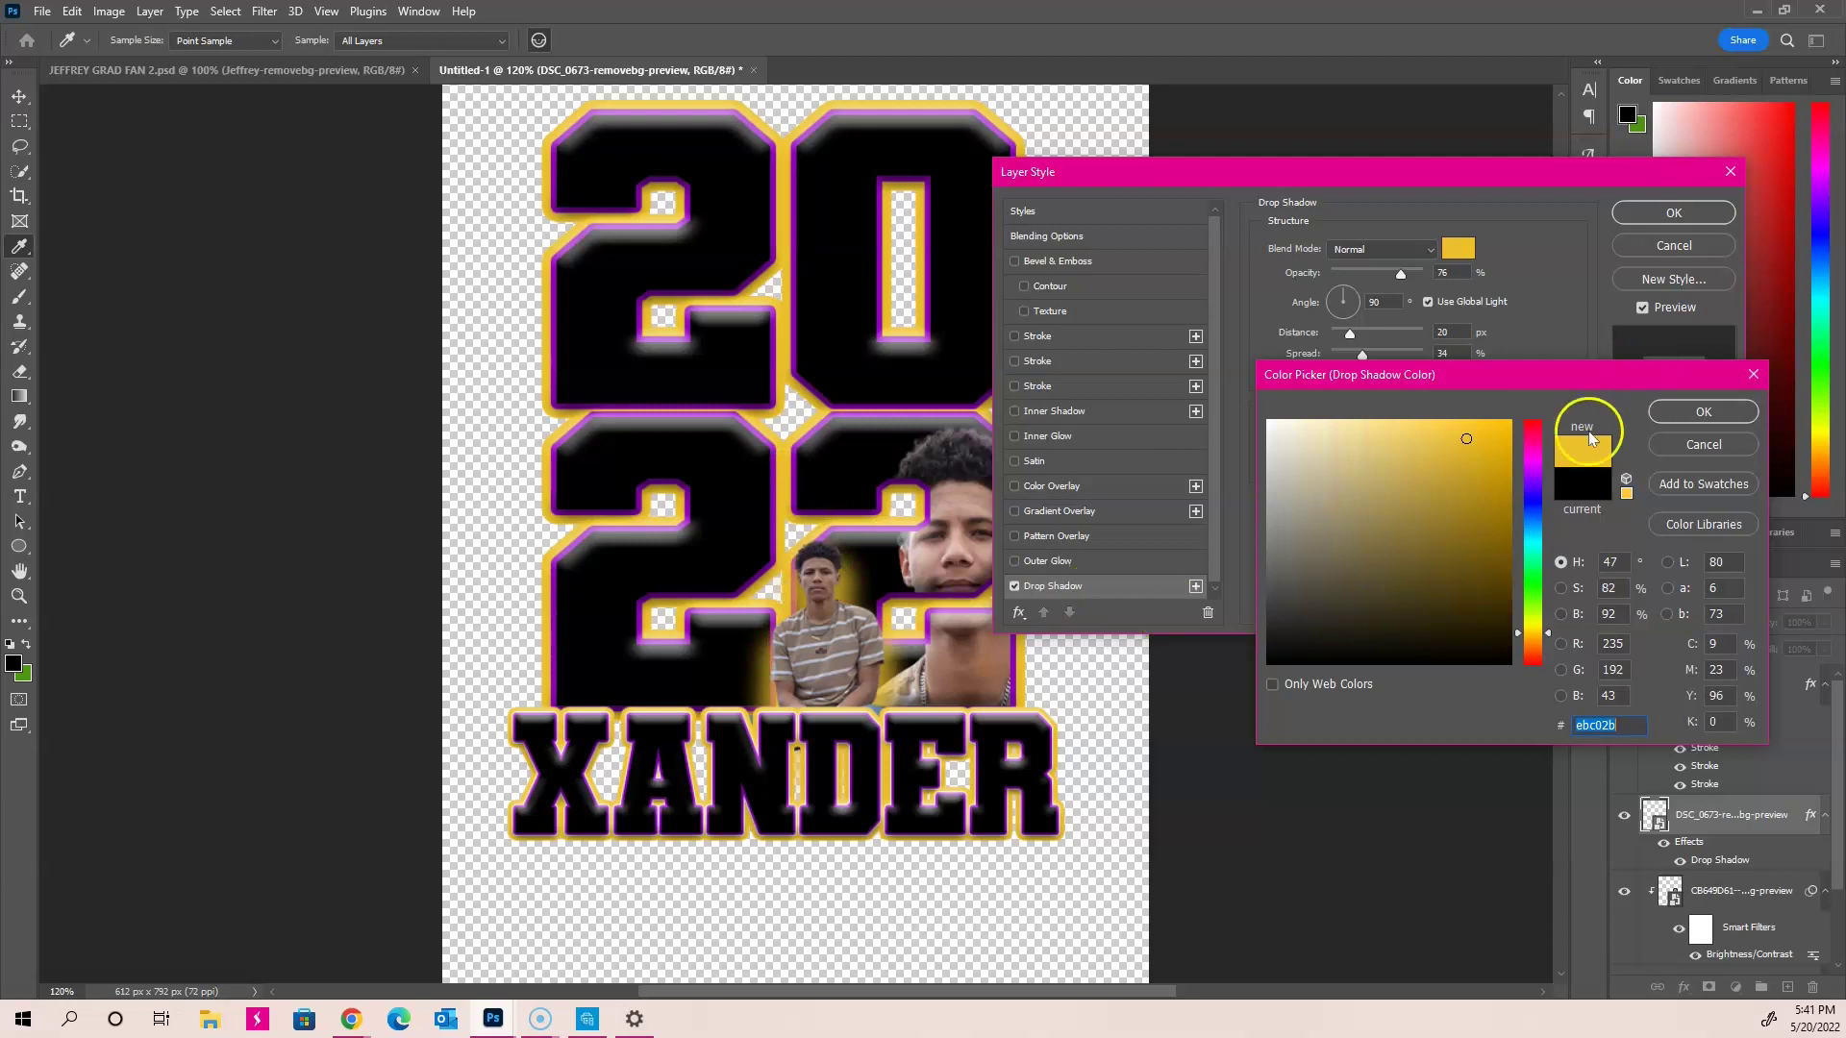
{"action": "left_click", "coordinate": [1667, 412]}
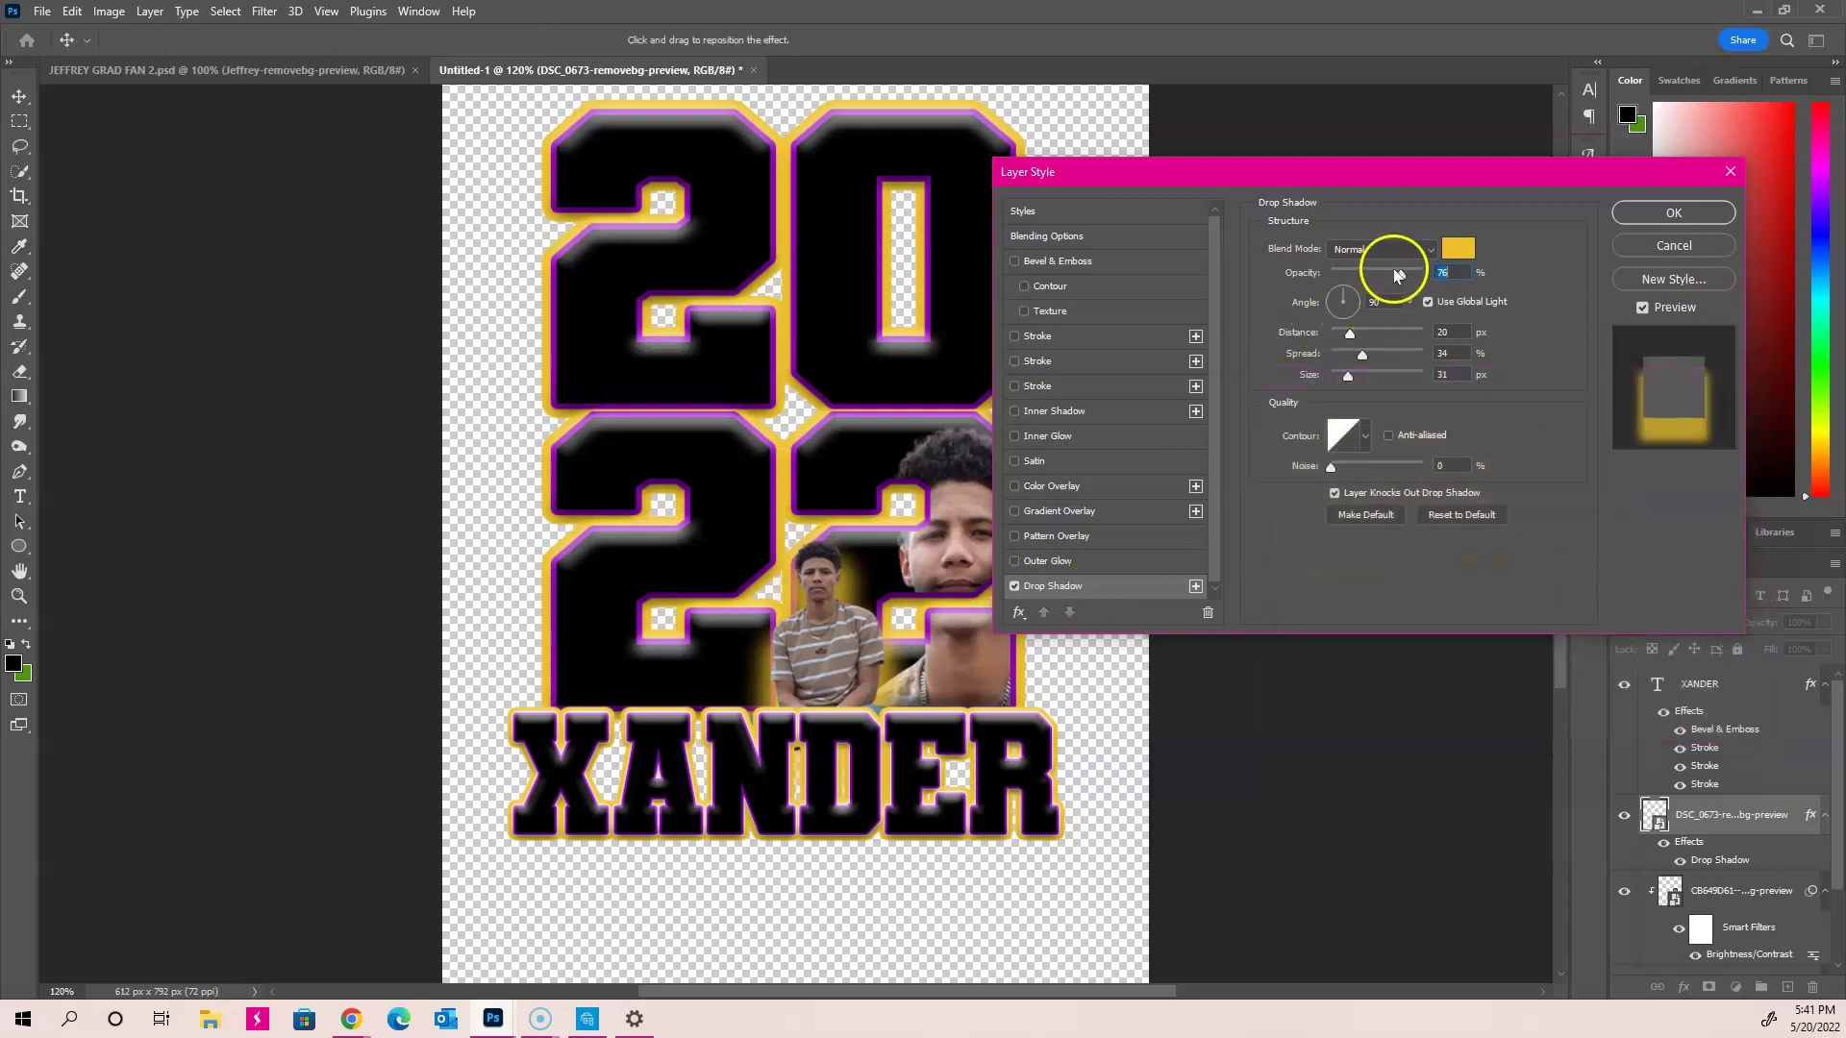
{"action": "left_click_drag", "start_coordinate": [1359, 334], "coordinate": [1346, 376]}
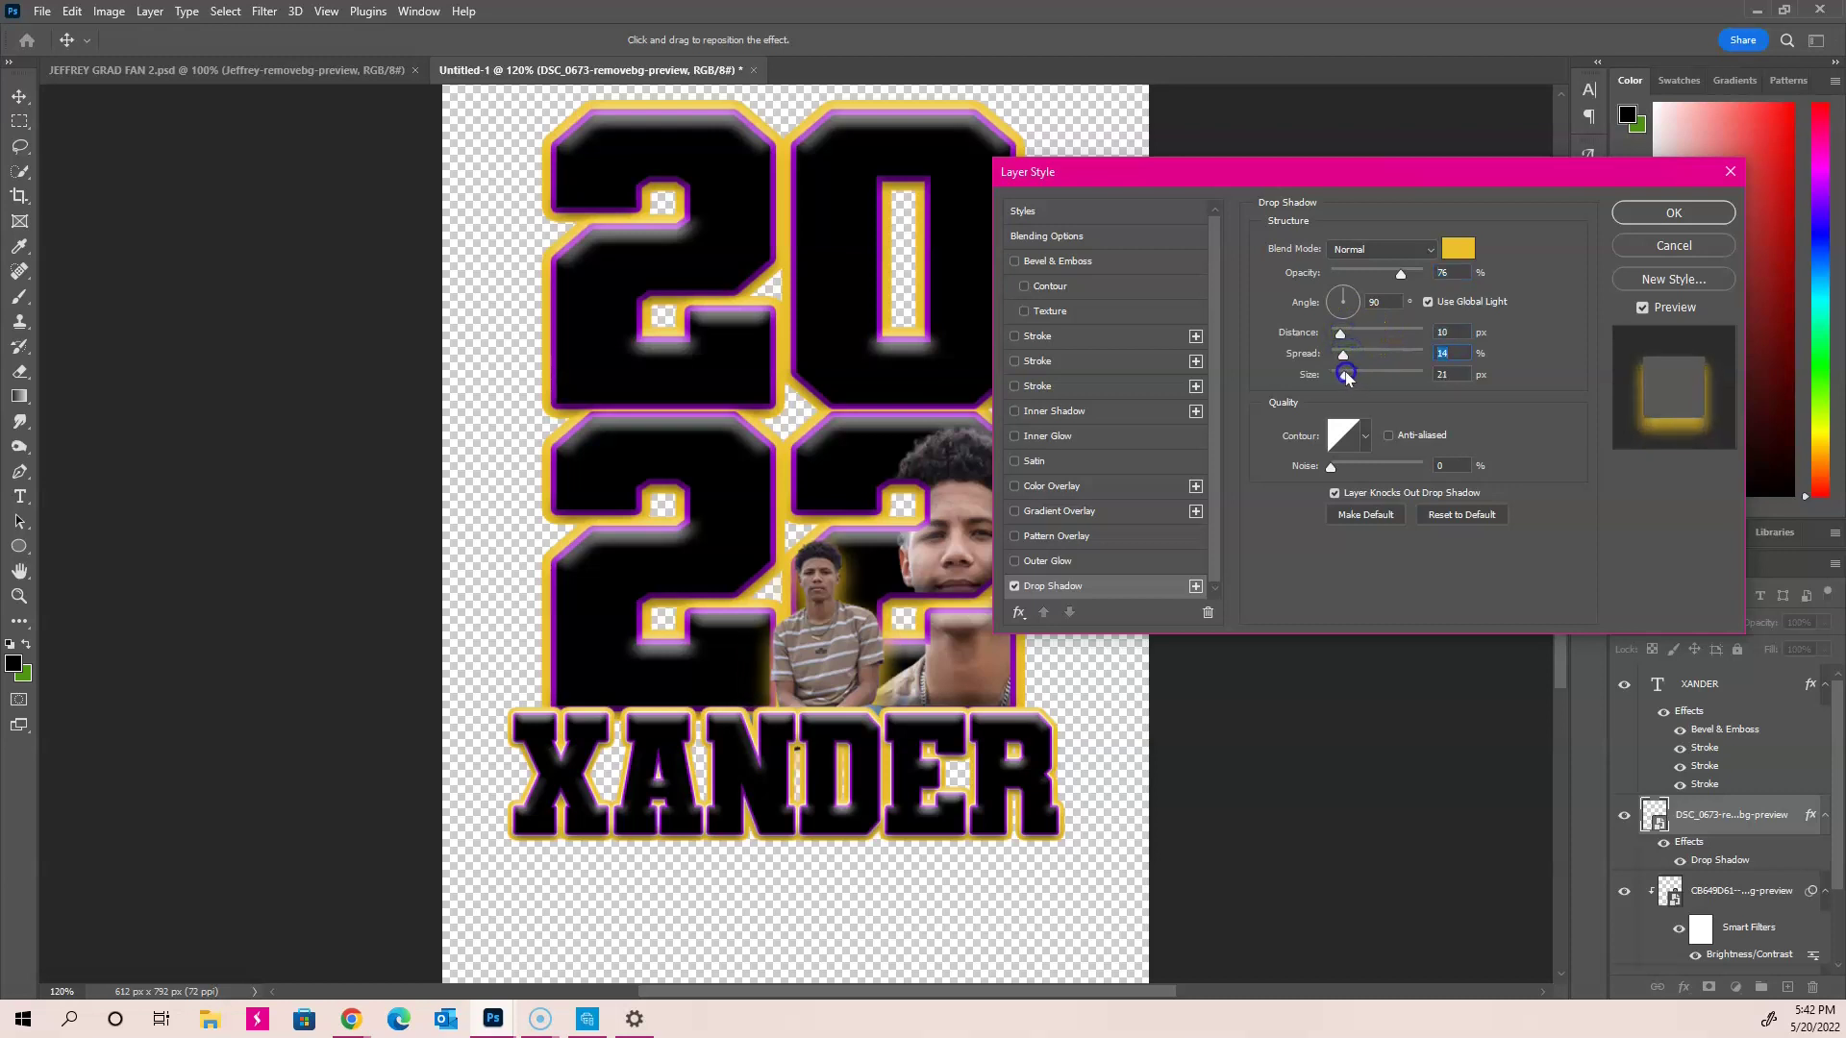
{"action": "left_click", "coordinate": [1655, 214]}
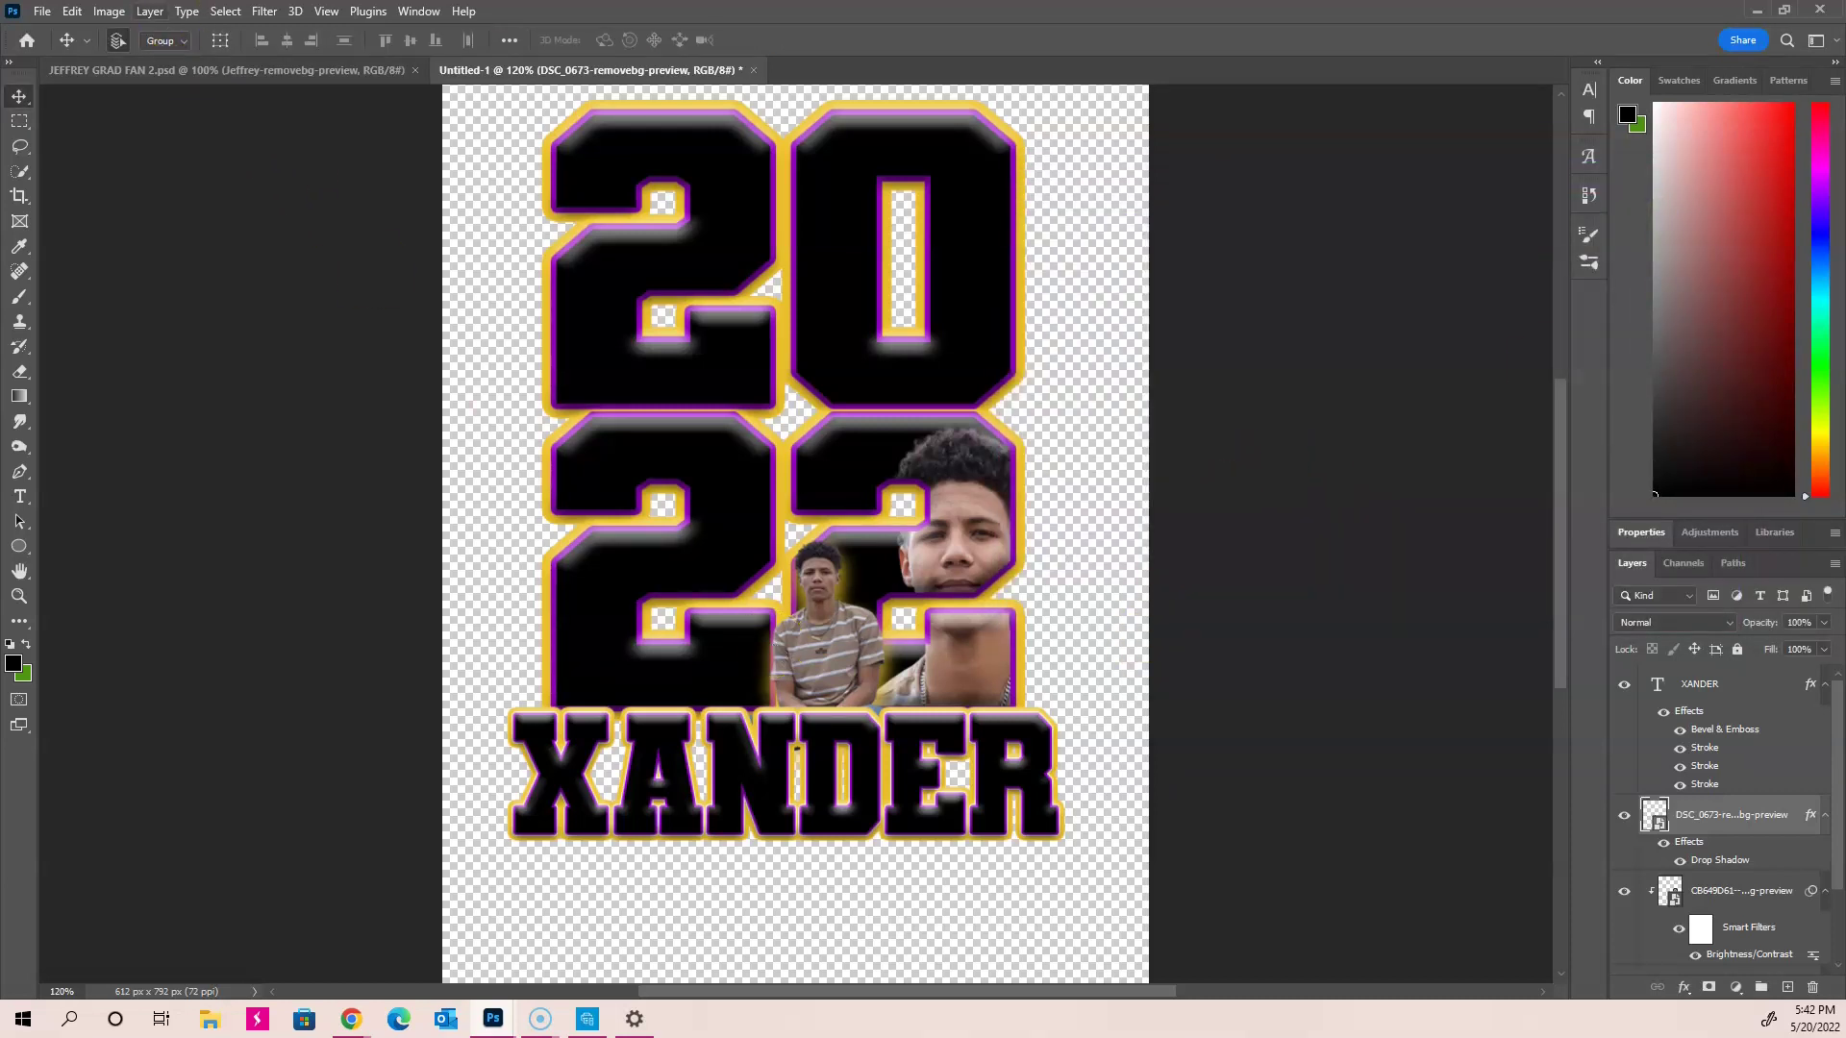
Step: Apply Brightness/Contrast to the DSC_0673 photo with Brightness 22 and Contrast 22
{"action": "left_click", "coordinate": [109, 10]}
{"action": "mouse_move", "coordinate": [278, 59]}
{"action": "left_click", "coordinate": [367, 56]}
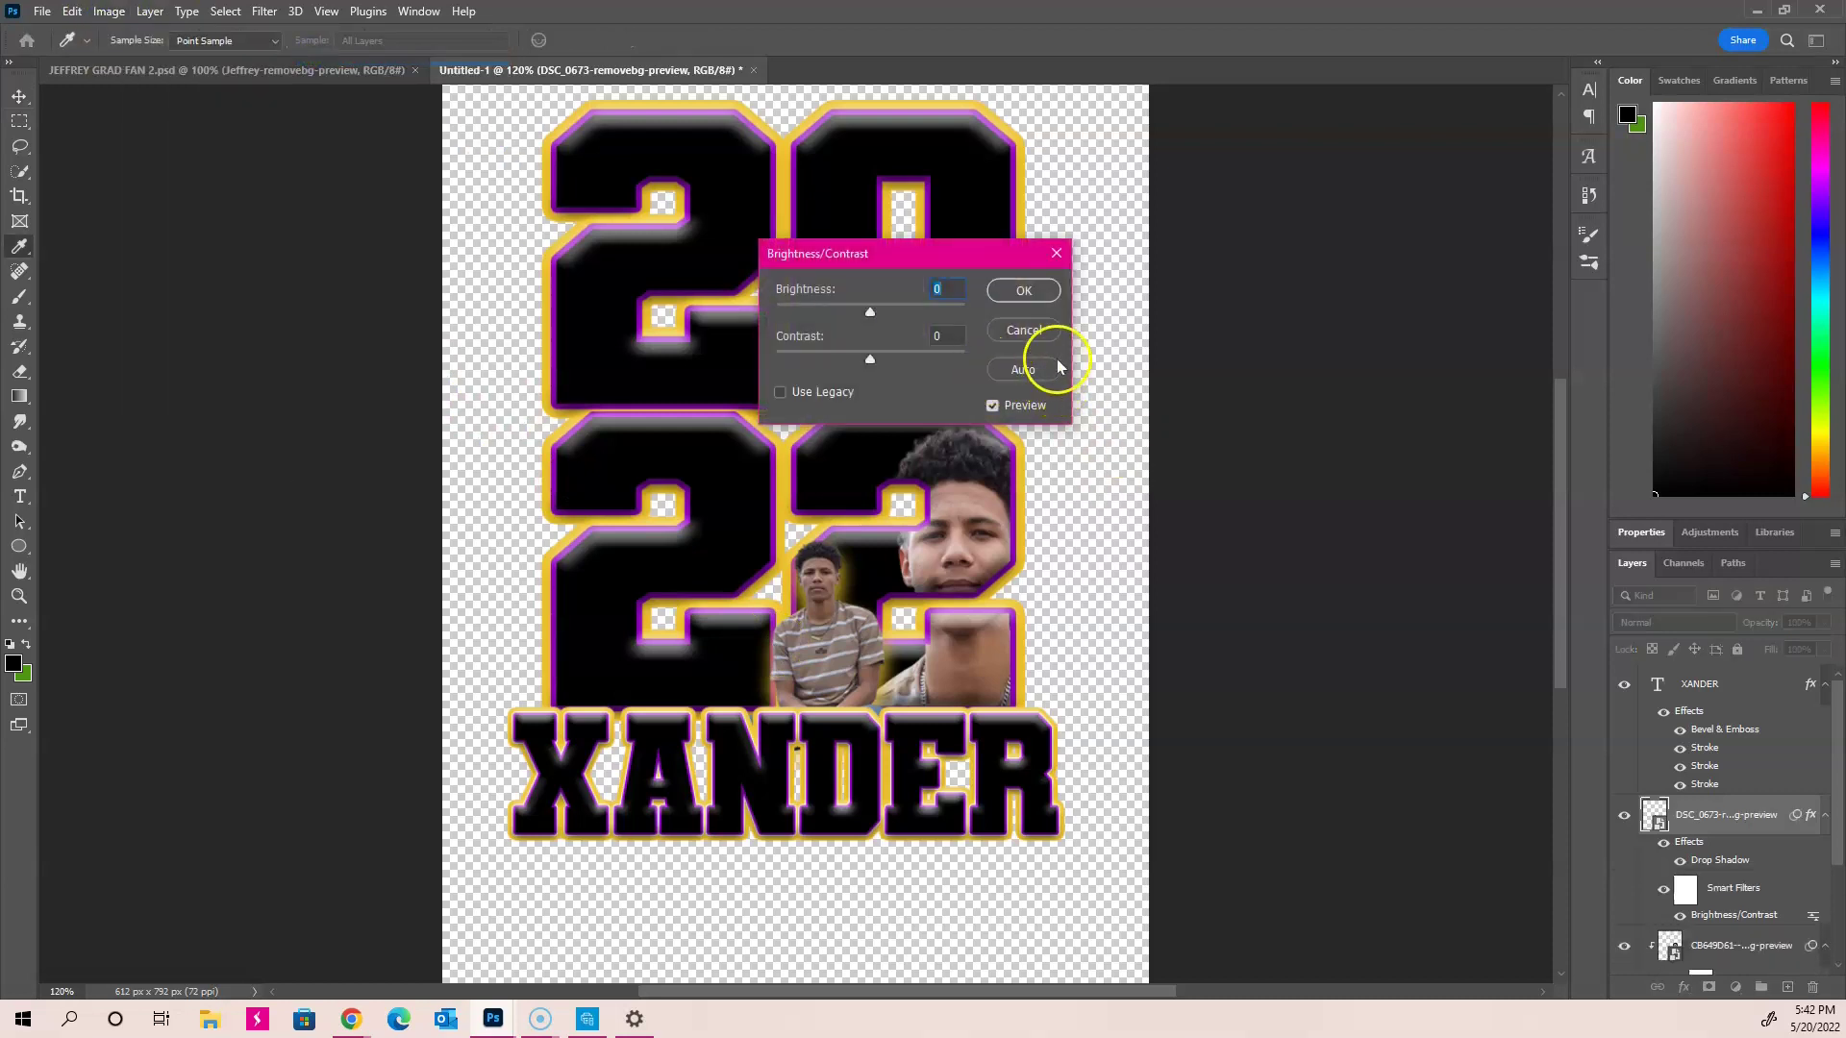
{"action": "type", "text": "22"}
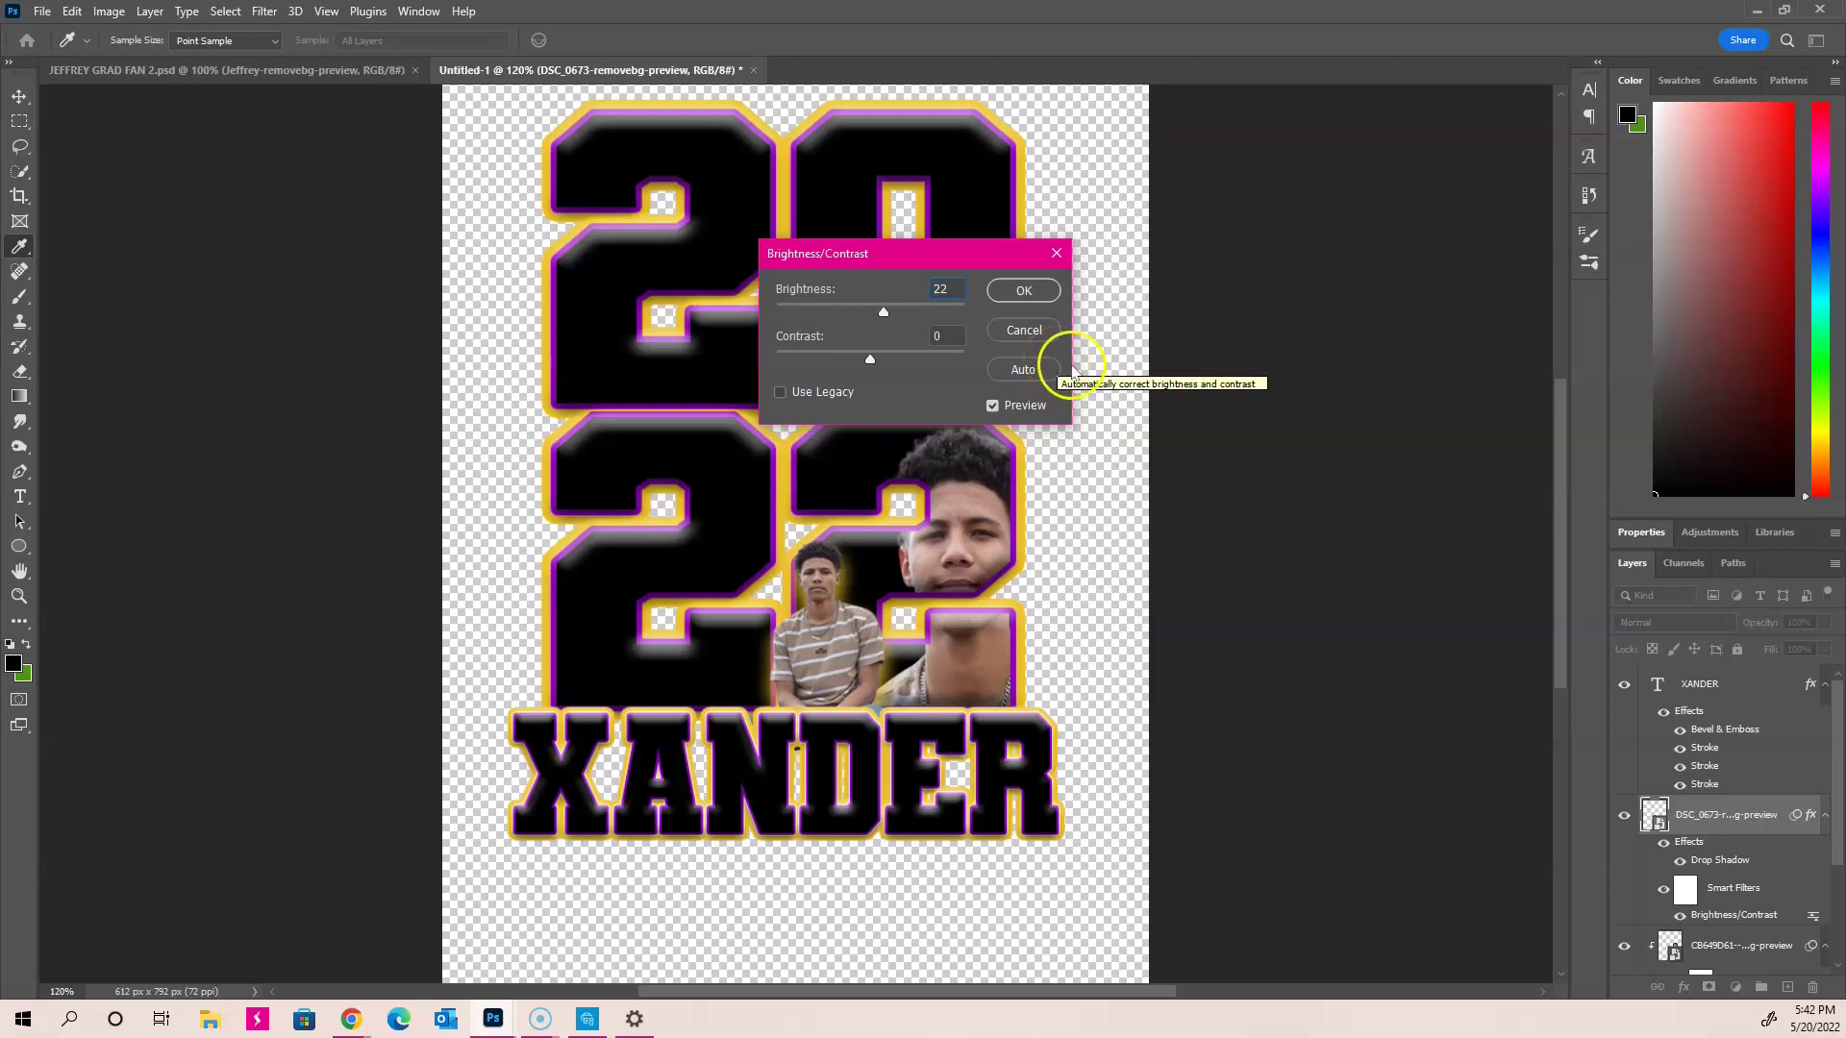
{"action": "key", "text": "Tab"}
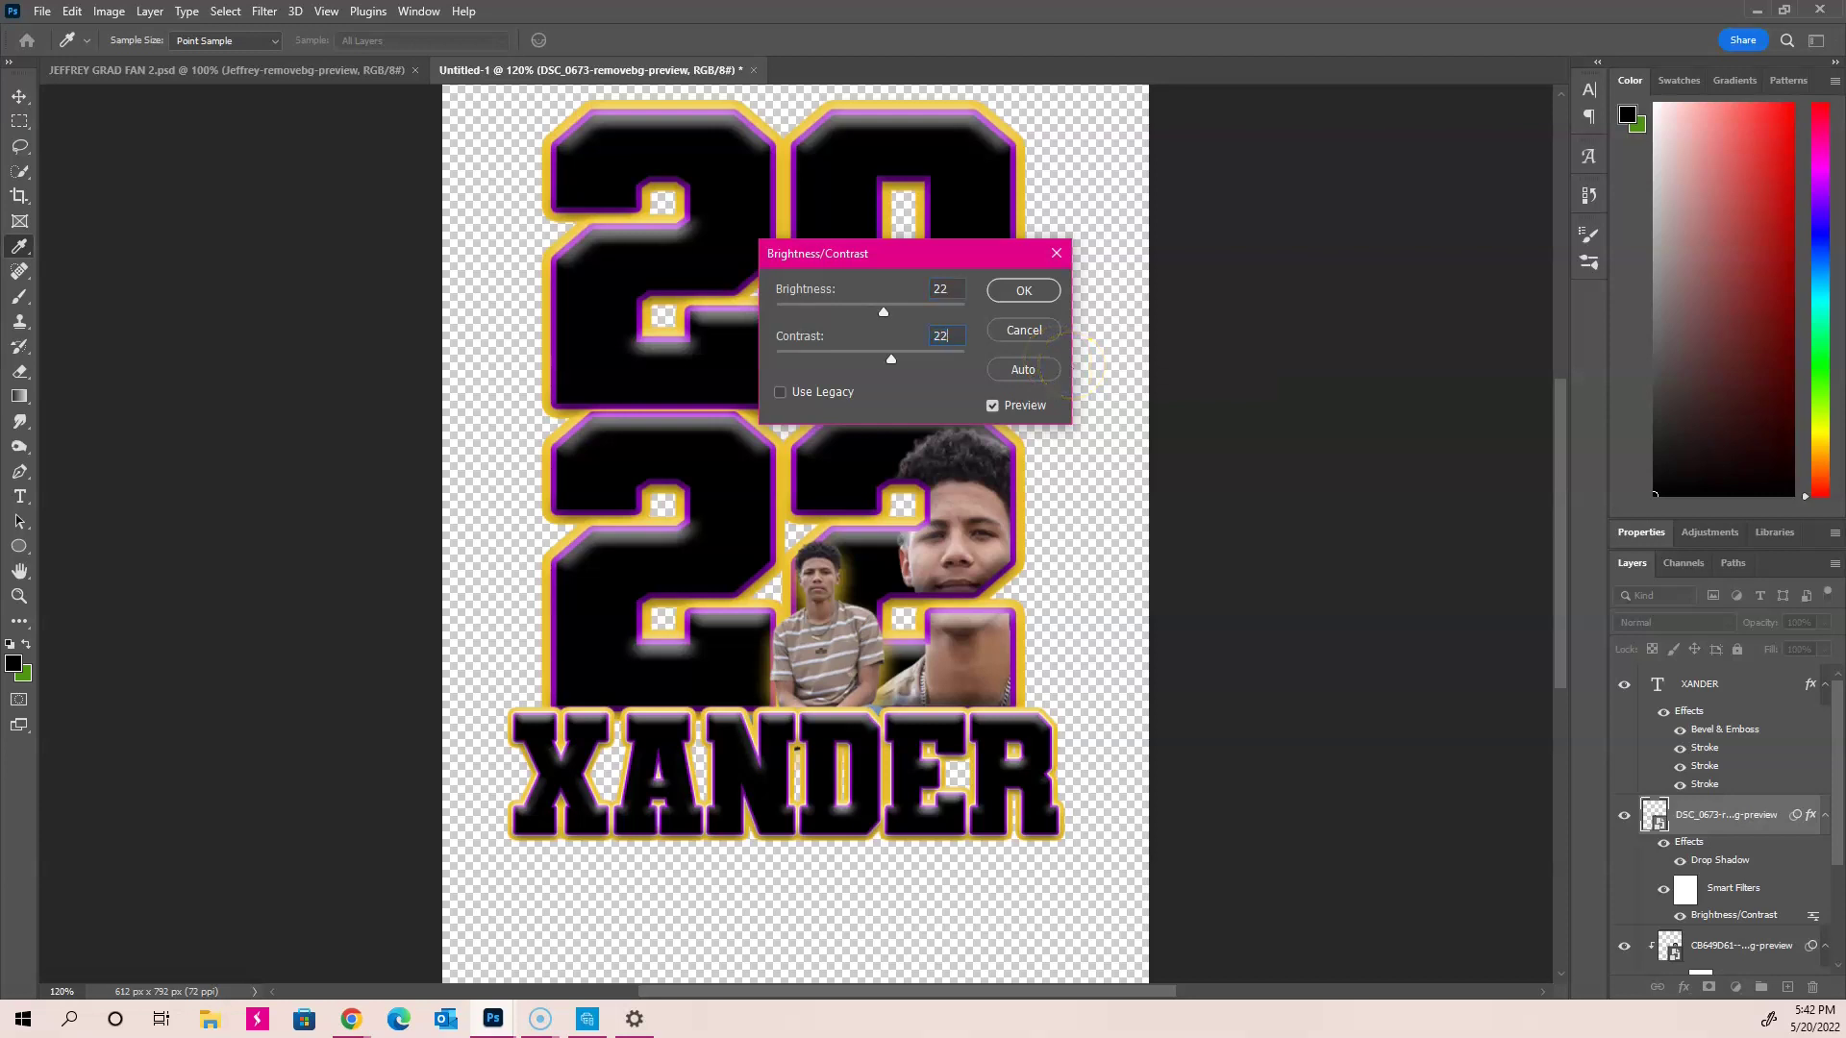
{"action": "left_click", "coordinate": [1020, 288]}
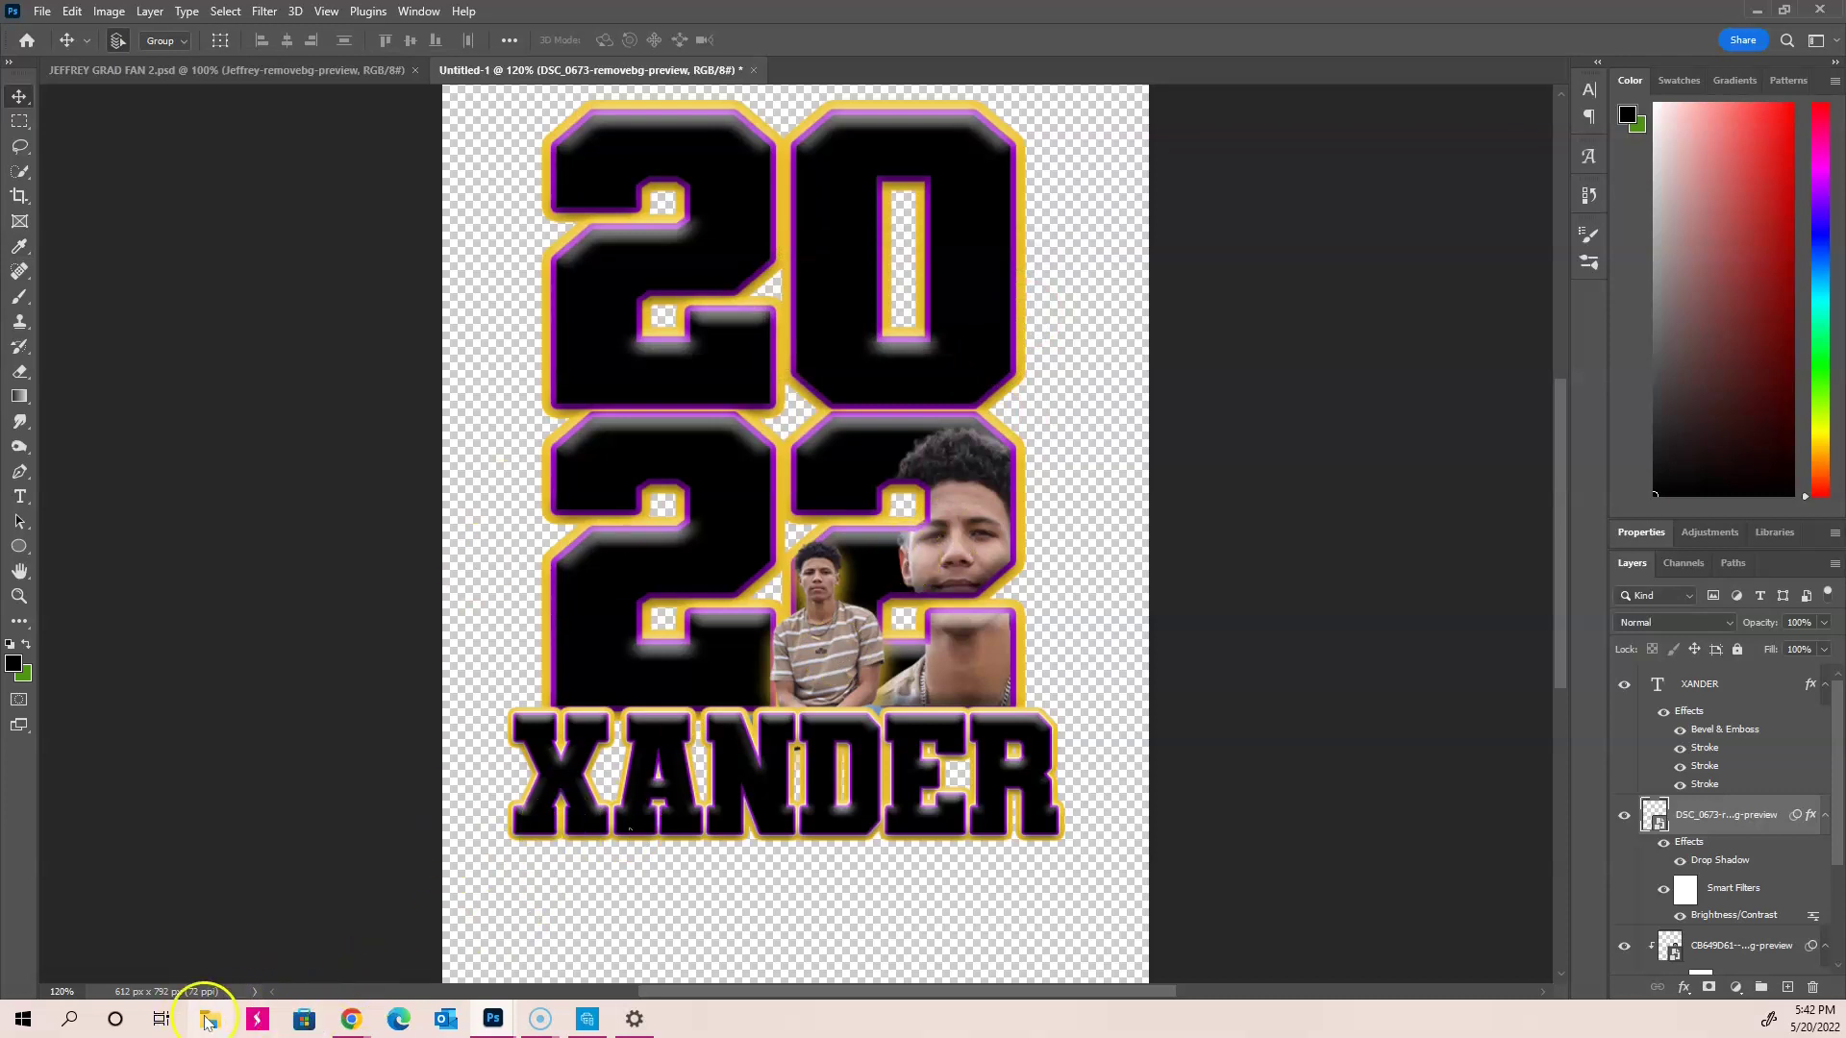
Step: Create an empty Layer 1 and move it beneath the 2022 text layer
{"action": "left_click", "coordinate": [42, 12]}
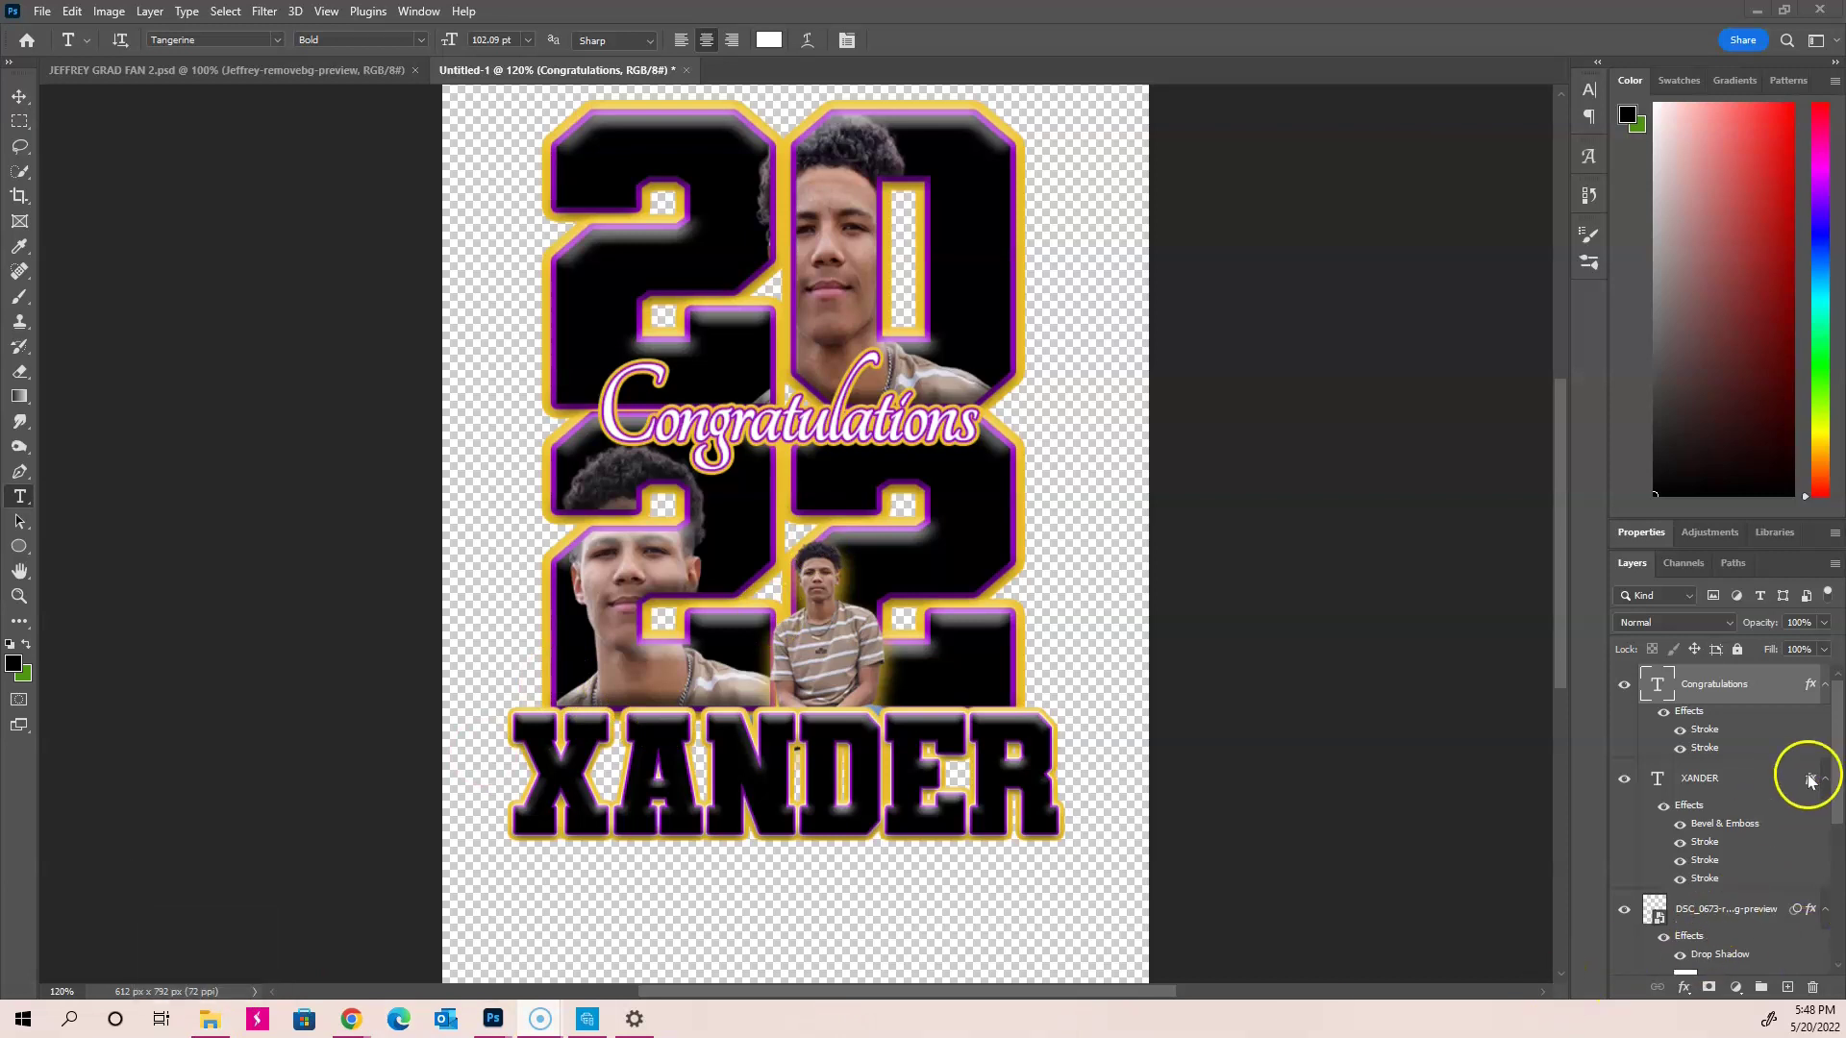
{"action": "left_click", "coordinate": [1836, 819]}
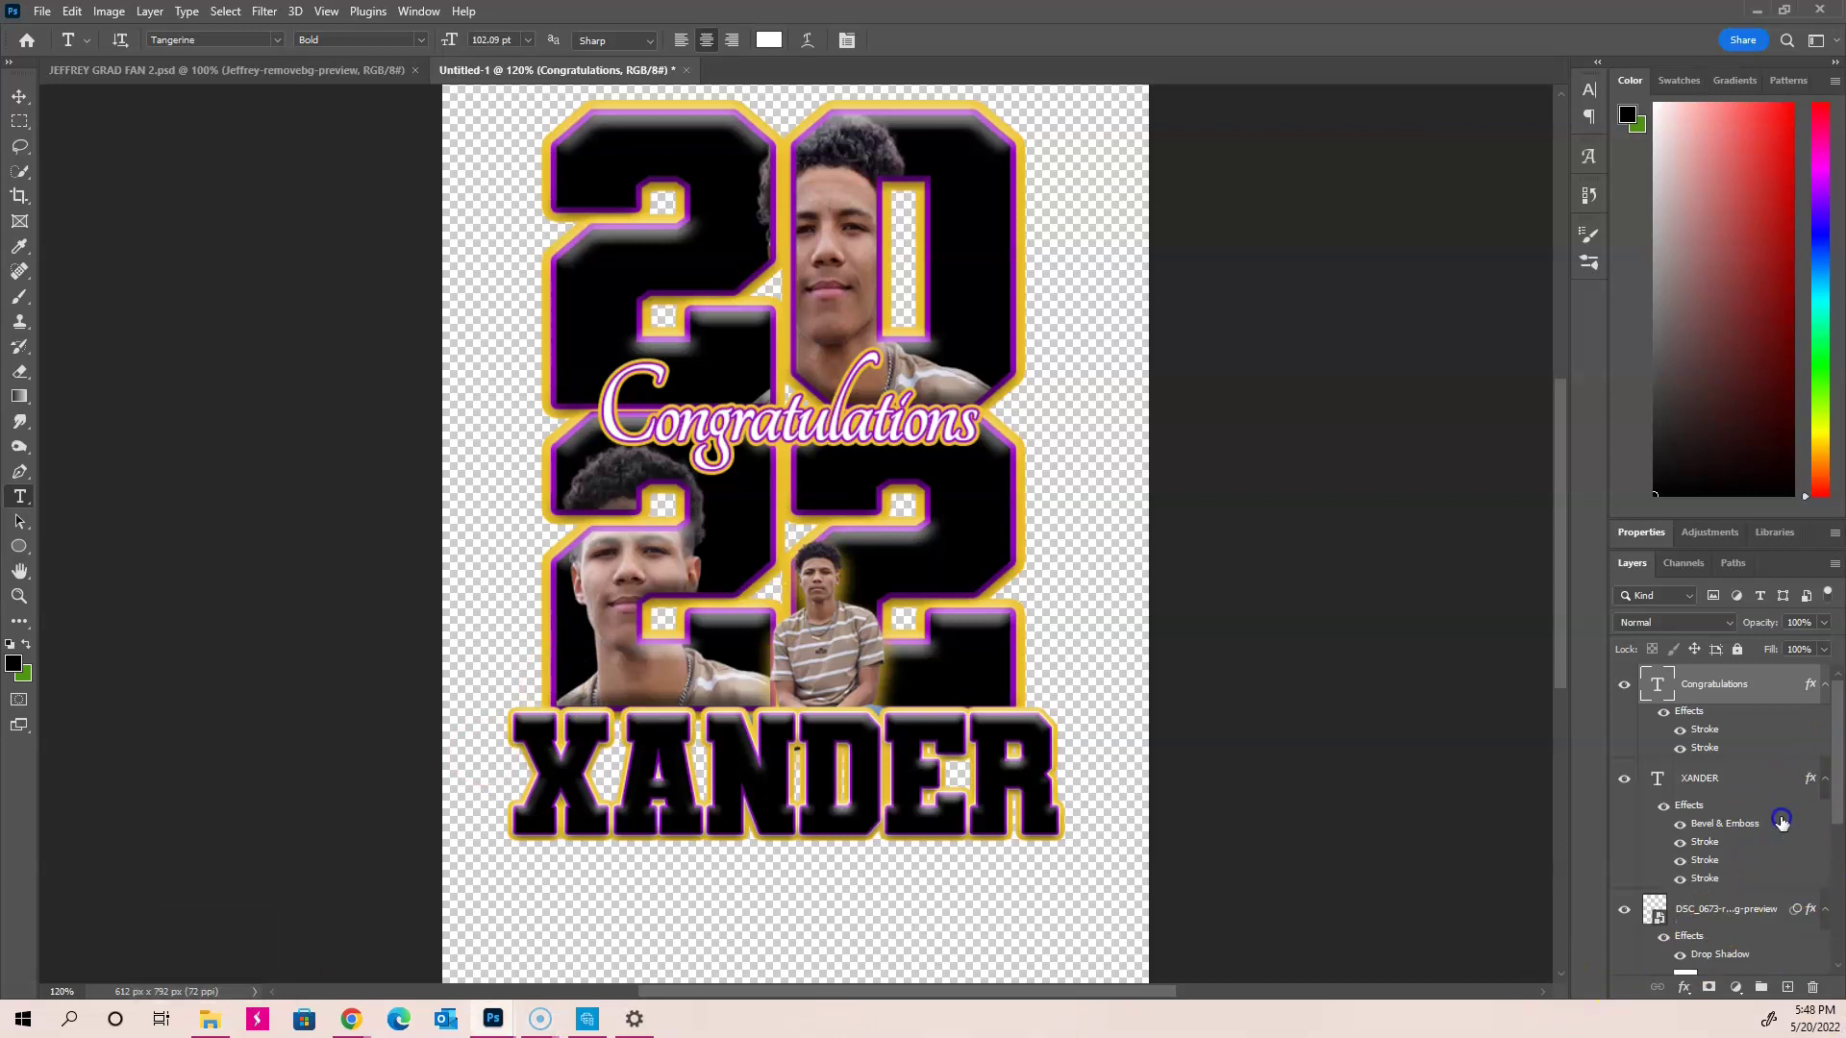
{"action": "left_click_drag", "start_coordinate": [1837, 842], "coordinate": [1839, 932]}
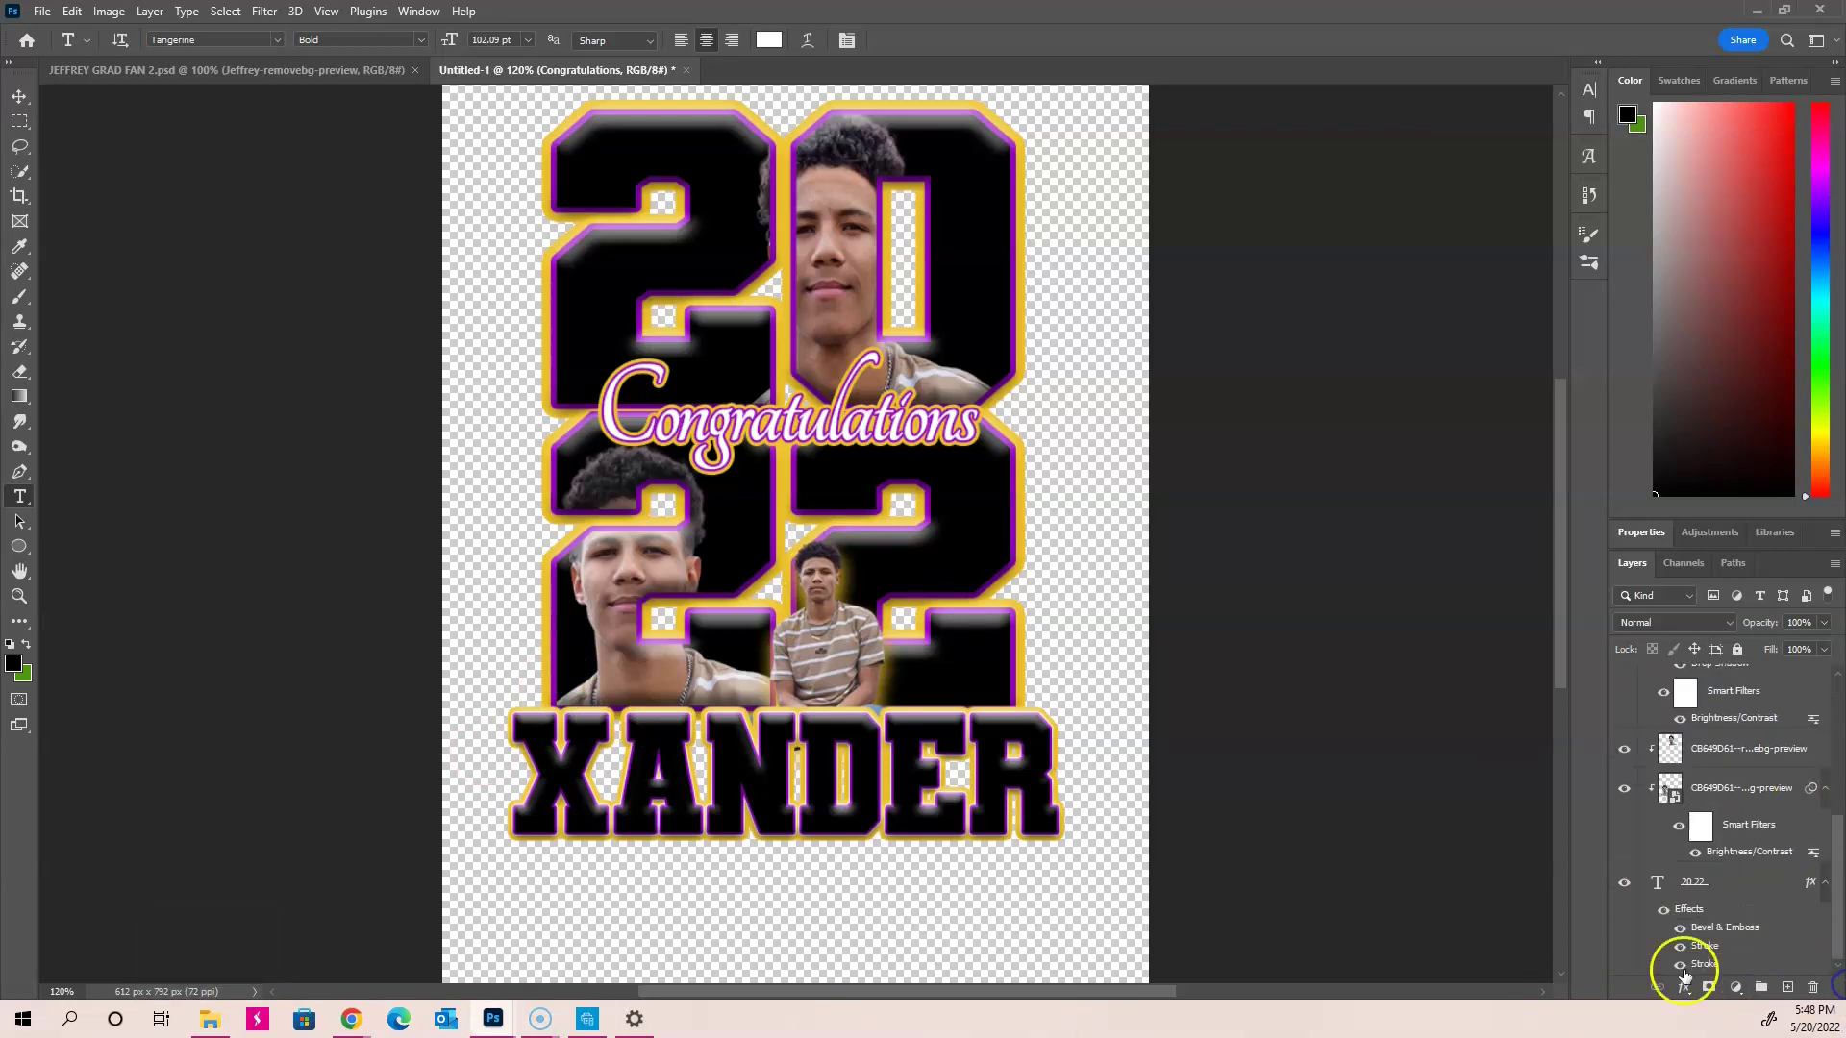
{"action": "left_click", "coordinate": [1654, 883]}
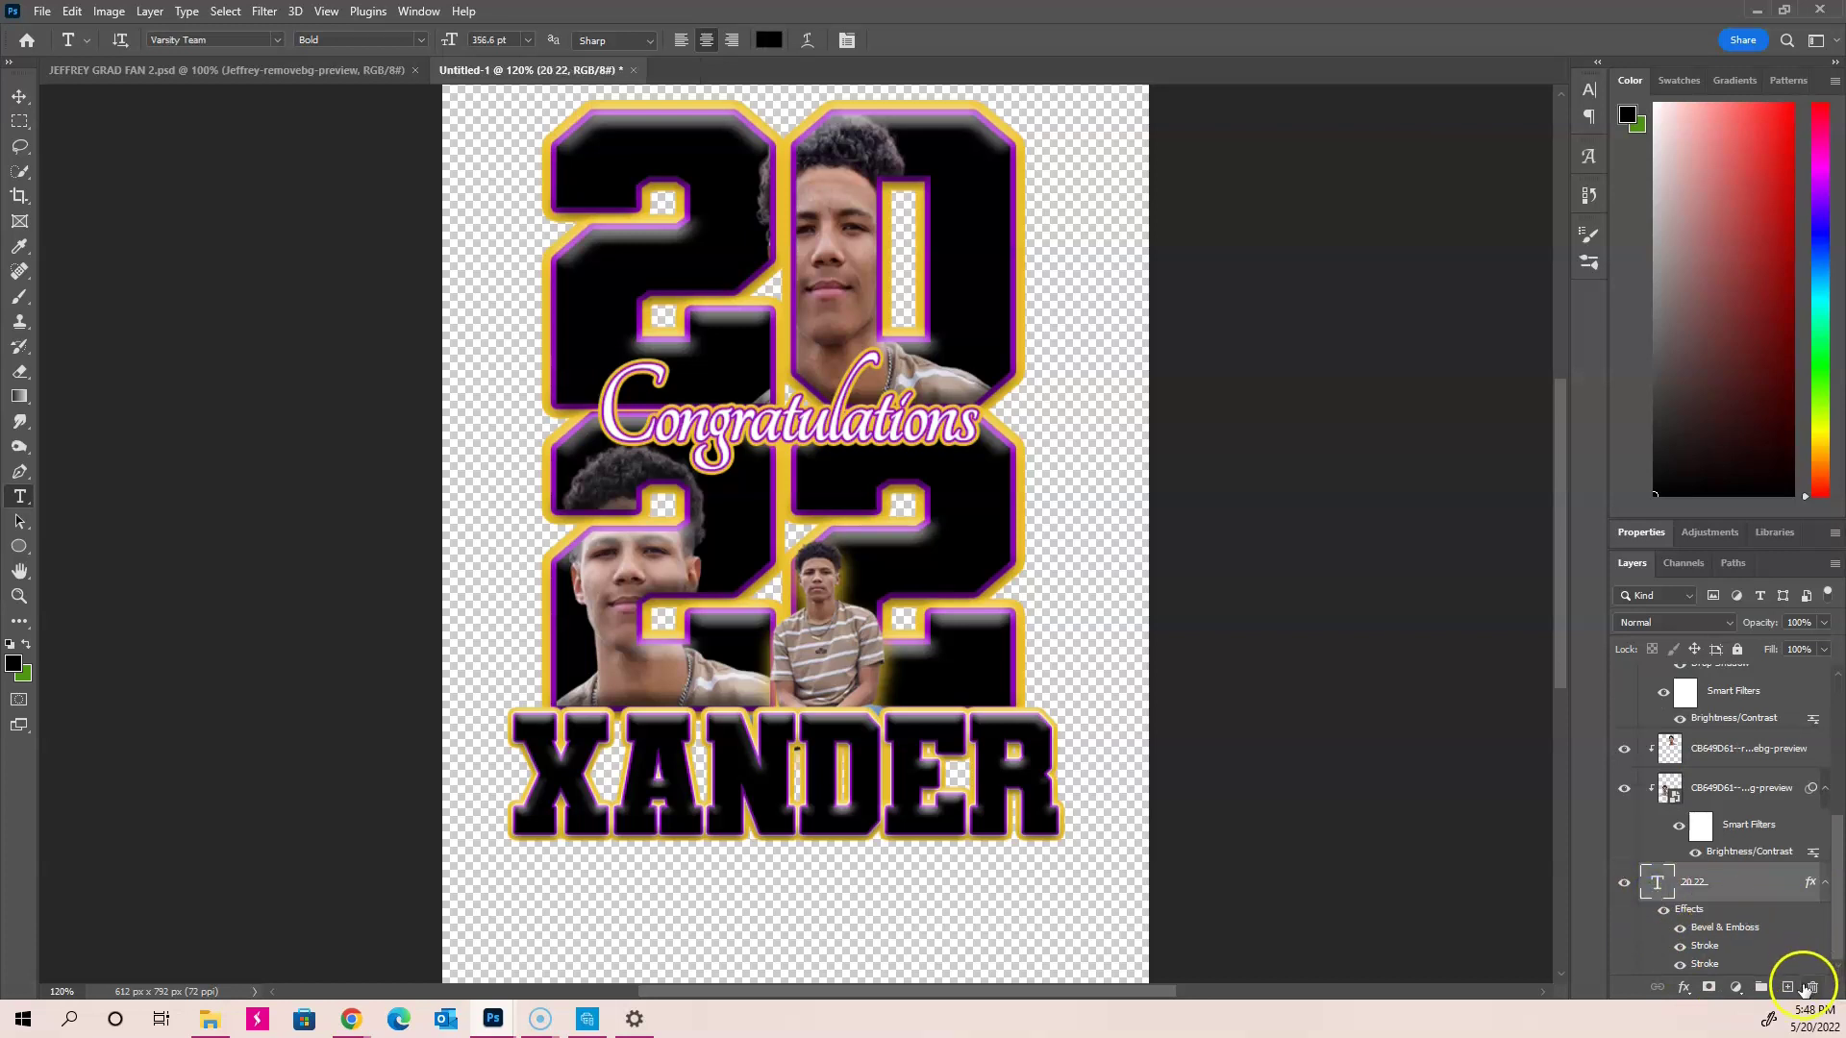
{"action": "left_click", "coordinate": [1787, 990]}
{"action": "left_click_drag", "start_coordinate": [1689, 876], "coordinate": [1720, 961]}
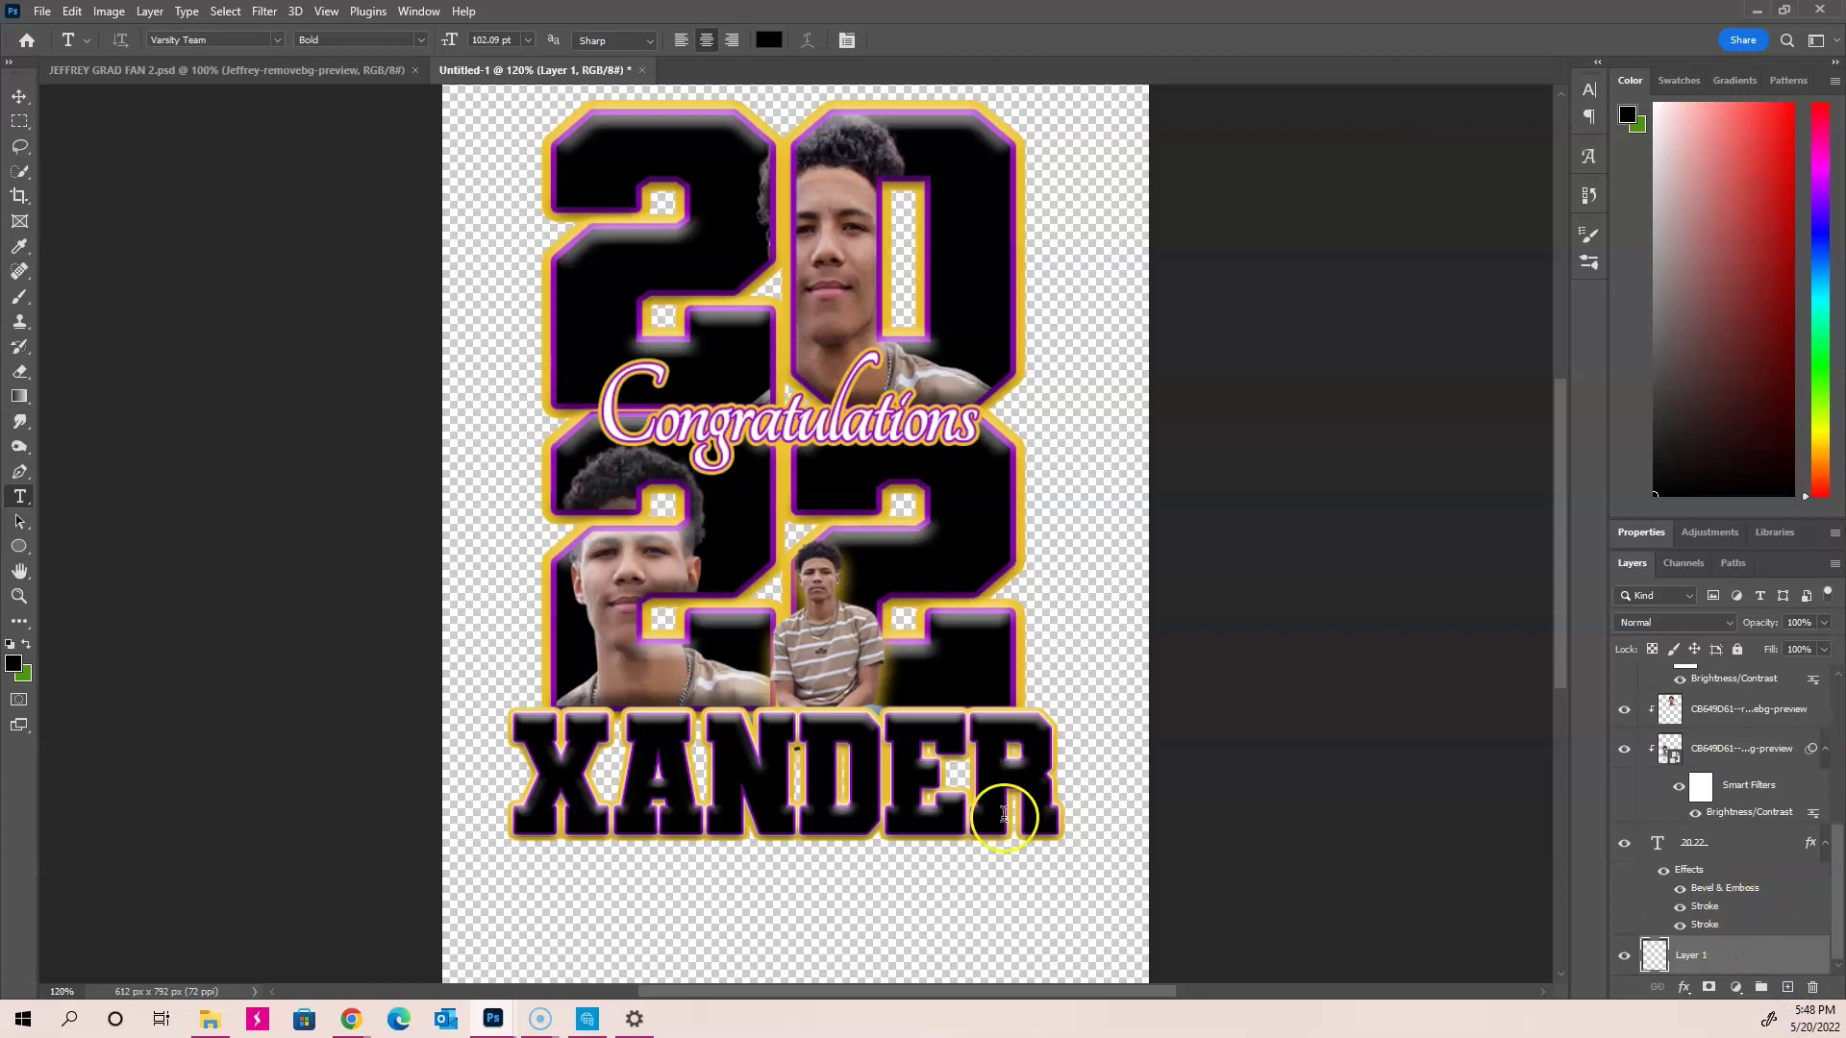
Step: Return from the file browser to Photoshop and show the File menu
{"action": "left_click", "coordinate": [207, 1027]}
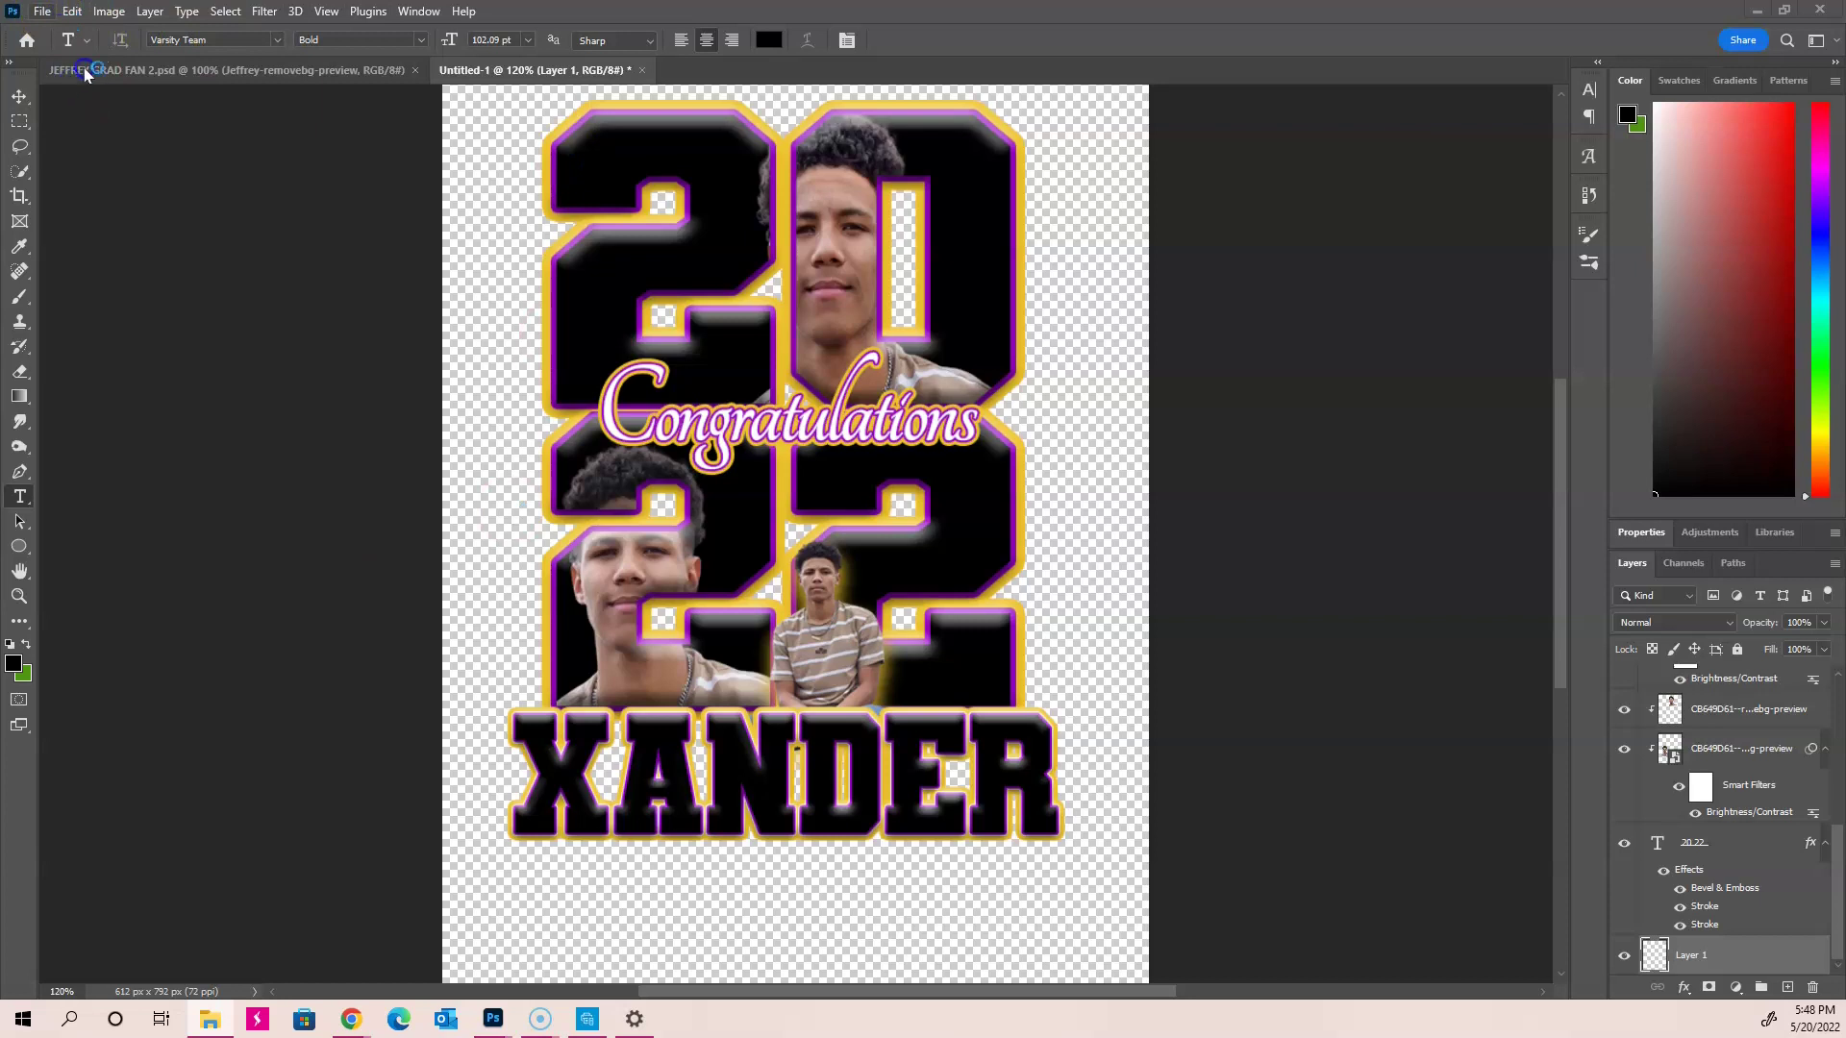
{"action": "left_click", "coordinate": [72, 12]}
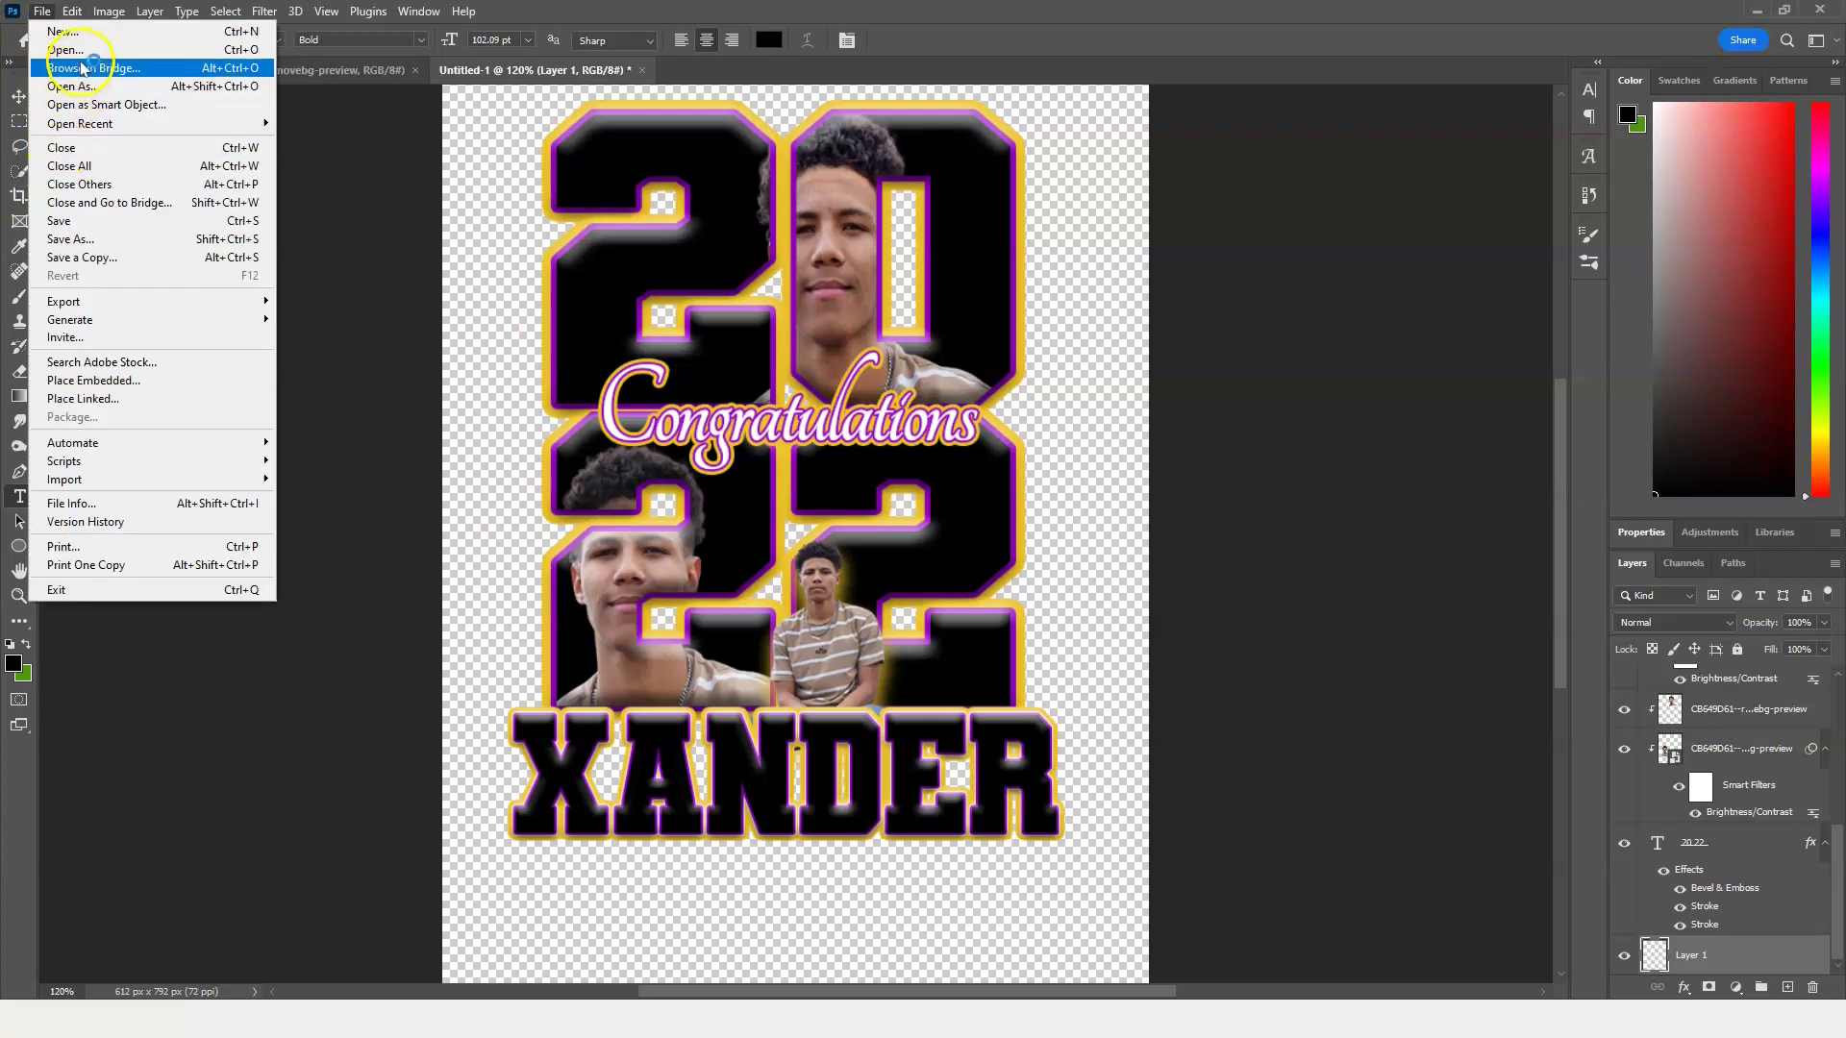